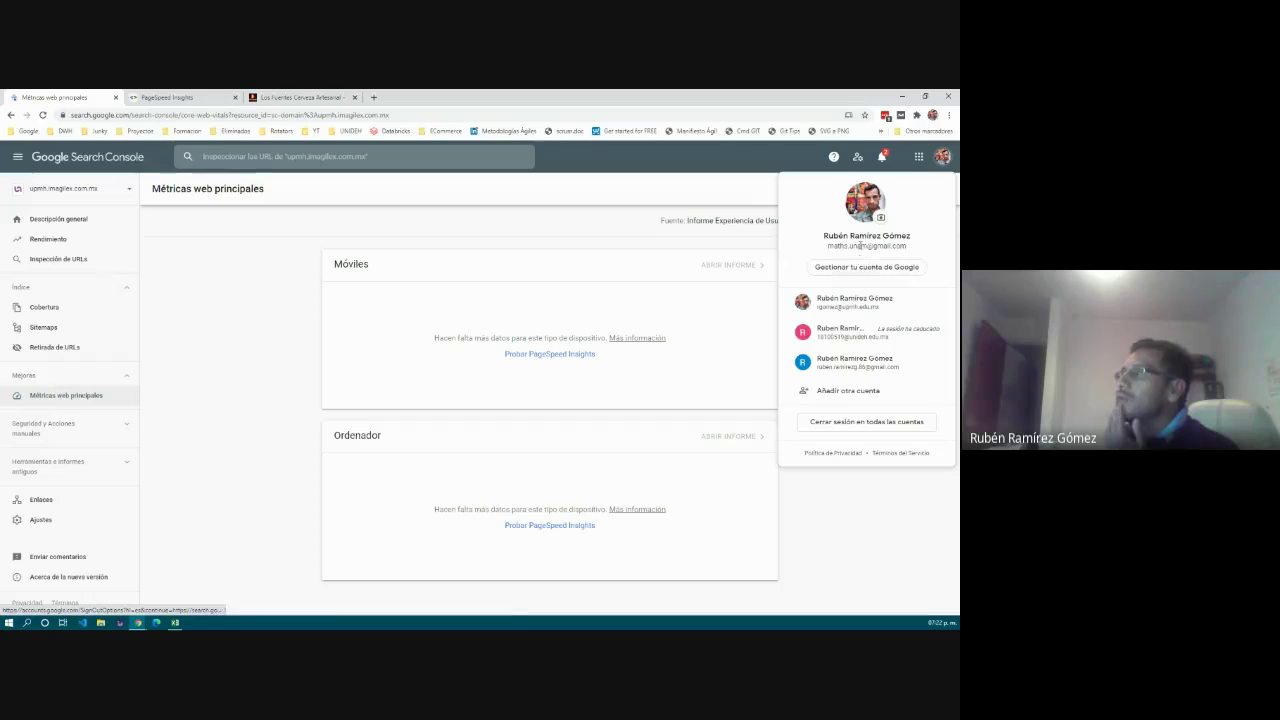
- Look over the account menu, close it, and collapse then re-expand the navigation sidebar
{"action": "mouse_move", "coordinate": [873, 245]}
{"action": "left_mouse_down"}
{"action": "mouse_move", "coordinate": [908, 249]}
{"action": "mouse_move", "coordinate": [878, 237]}
{"action": "left_mouse_up"}
{"action": "left_click", "coordinate": [911, 251]}
{"action": "left_click", "coordinate": [875, 255]}
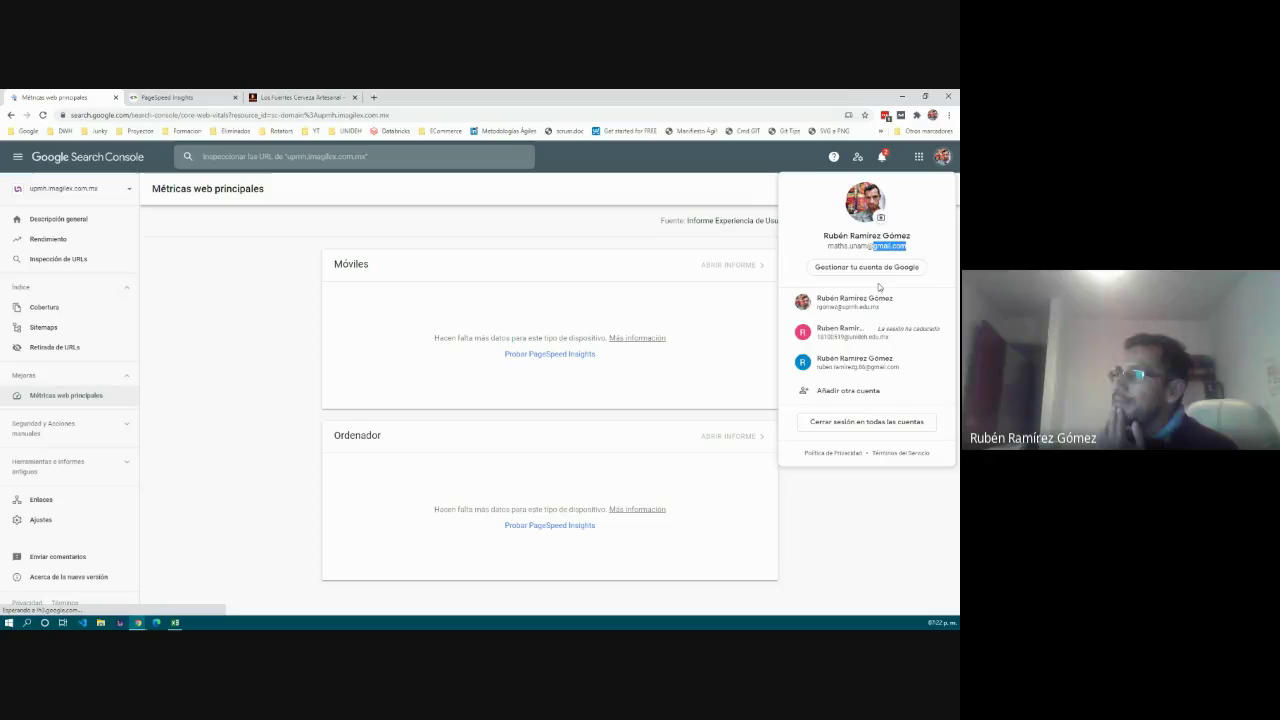
{"action": "left_click", "coordinate": [222, 305]}
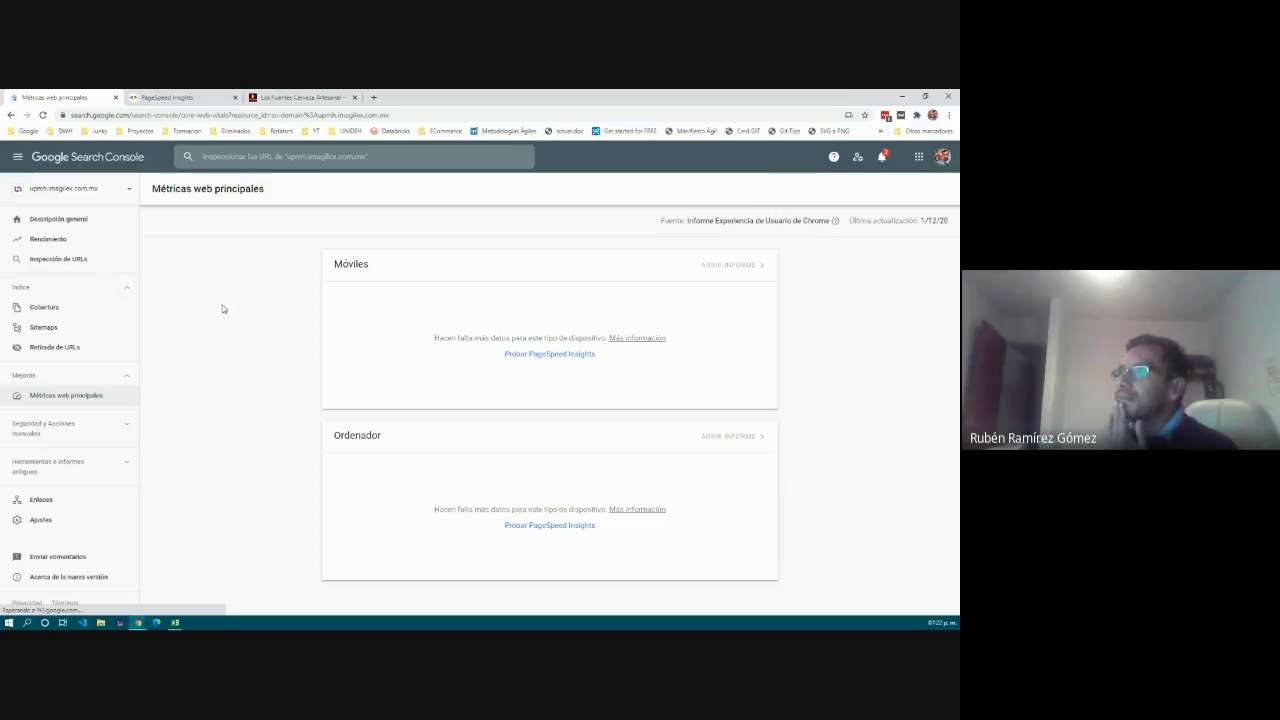
{"action": "left_click", "coordinate": [17, 160]}
{"action": "left_click", "coordinate": [17, 160]}
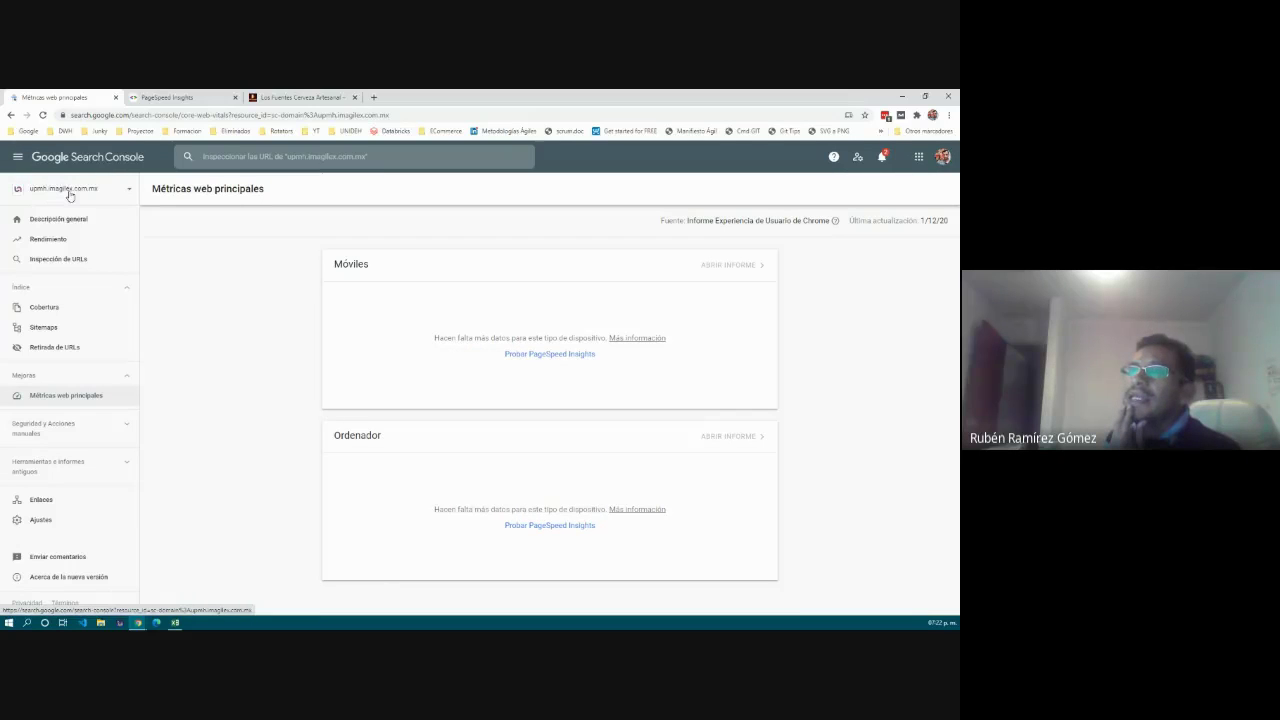
- Start adding a new property from the property list, then open a new browser tab
{"action": "left_click", "coordinate": [70, 190]}
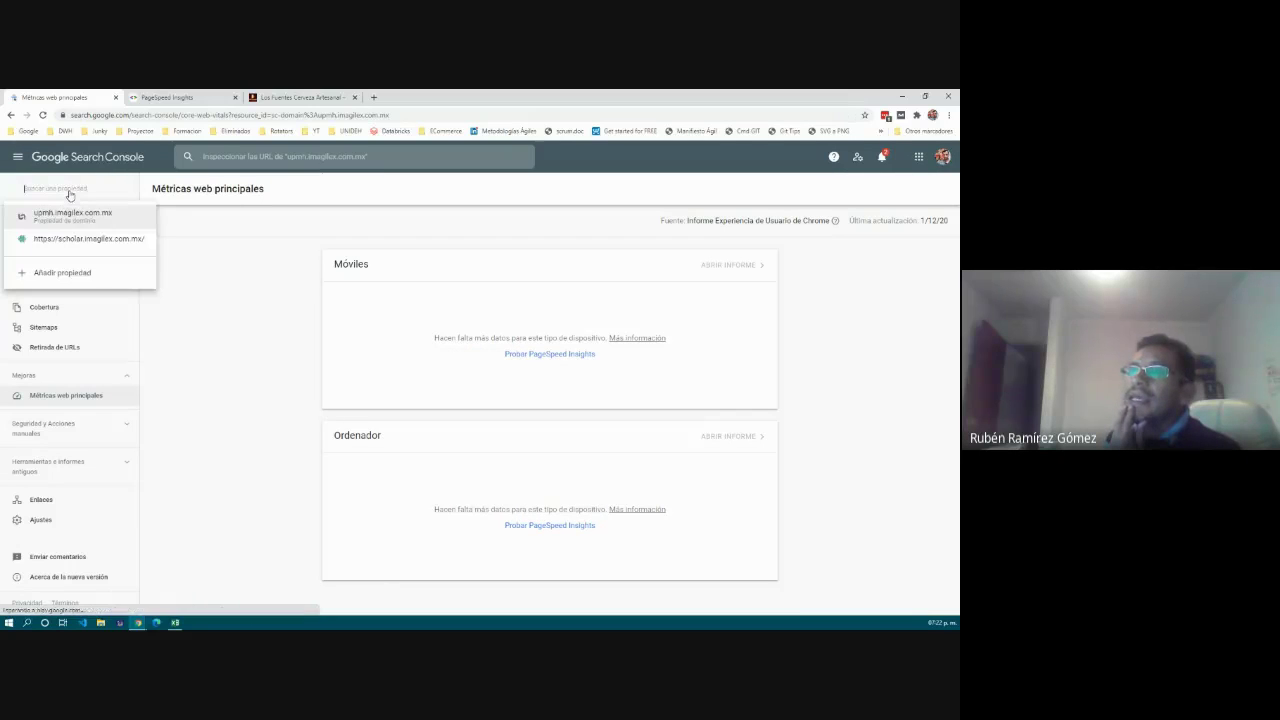
{"action": "left_click", "coordinate": [69, 277]}
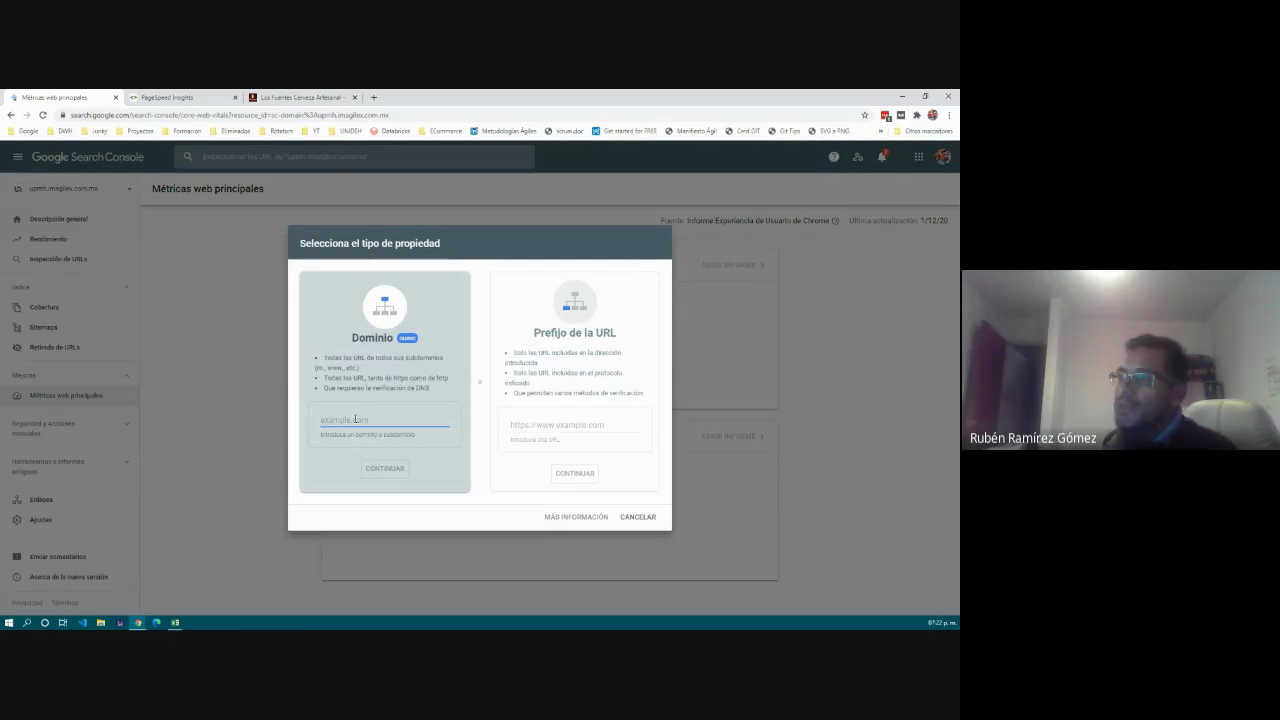
{"action": "left_click", "coordinate": [373, 97]}
- Load mi-tiendita.upmh.imagilex.com.mx in the new tab and select its full address for copying
{"action": "left_click", "coordinate": [295, 114]}
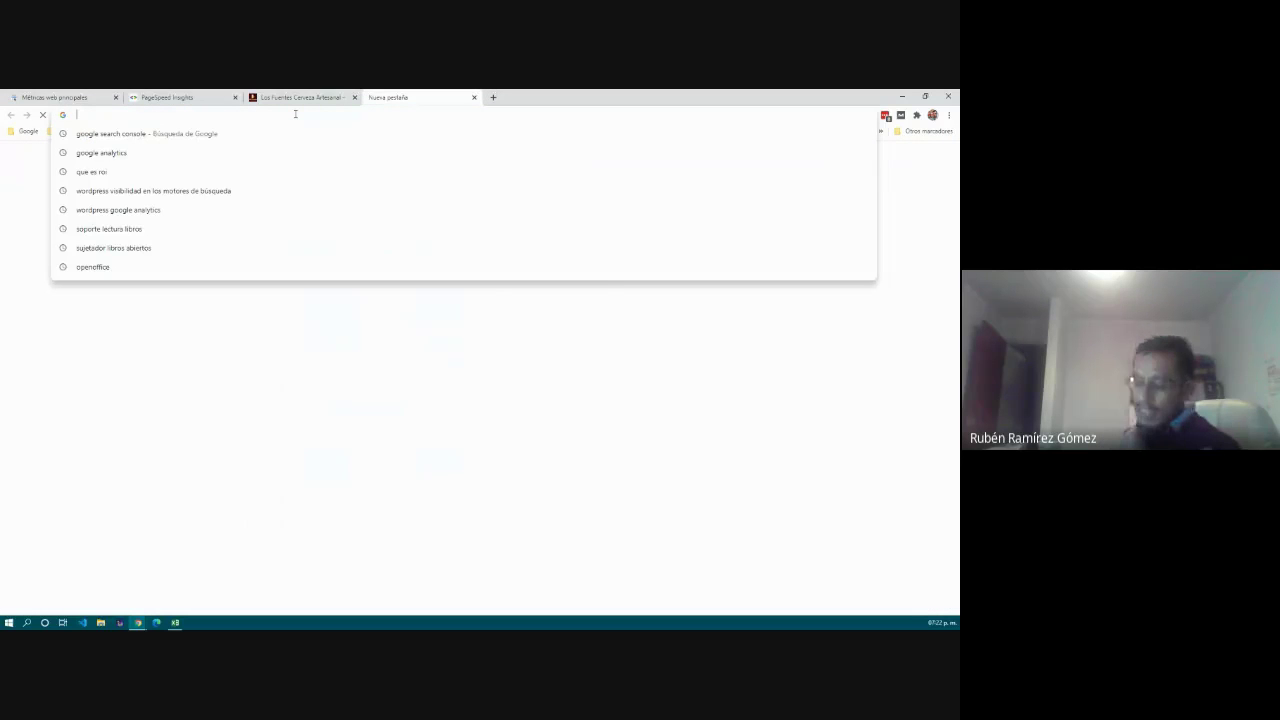
{"action": "type", "text": "mi-tiendita.upmh.imagilex.com.mx"}
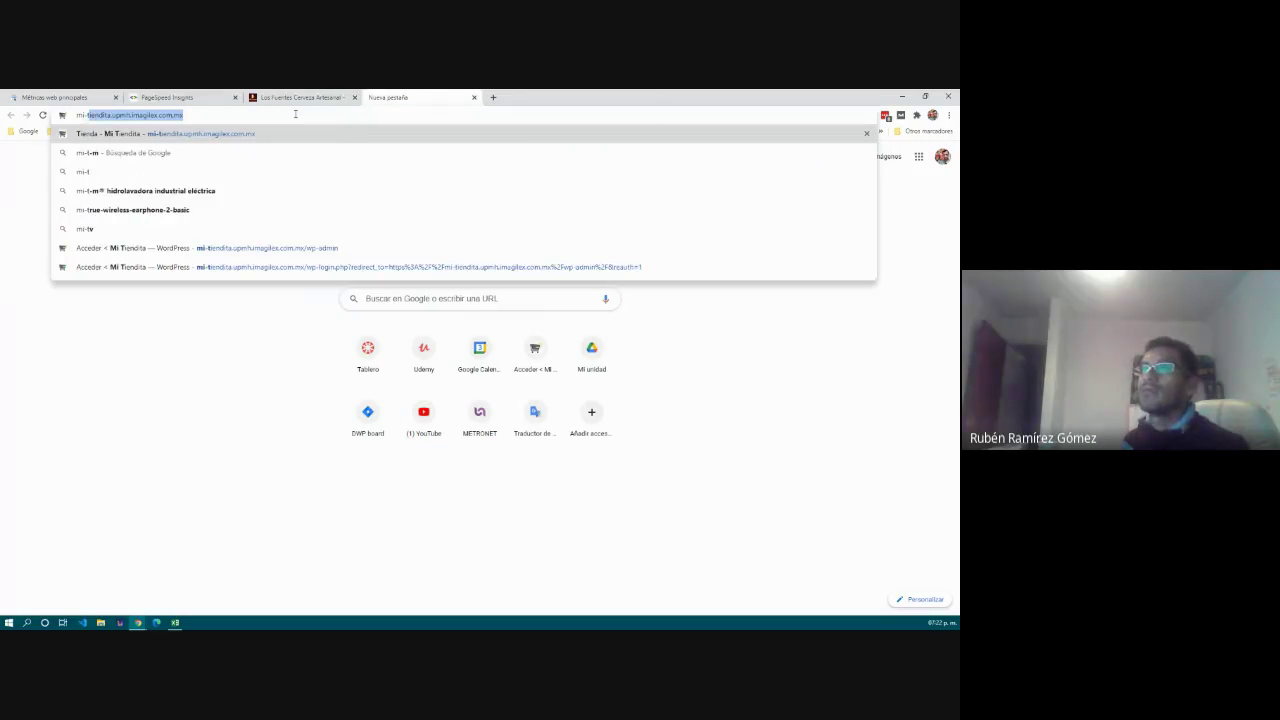
{"action": "key", "text": "Return"}
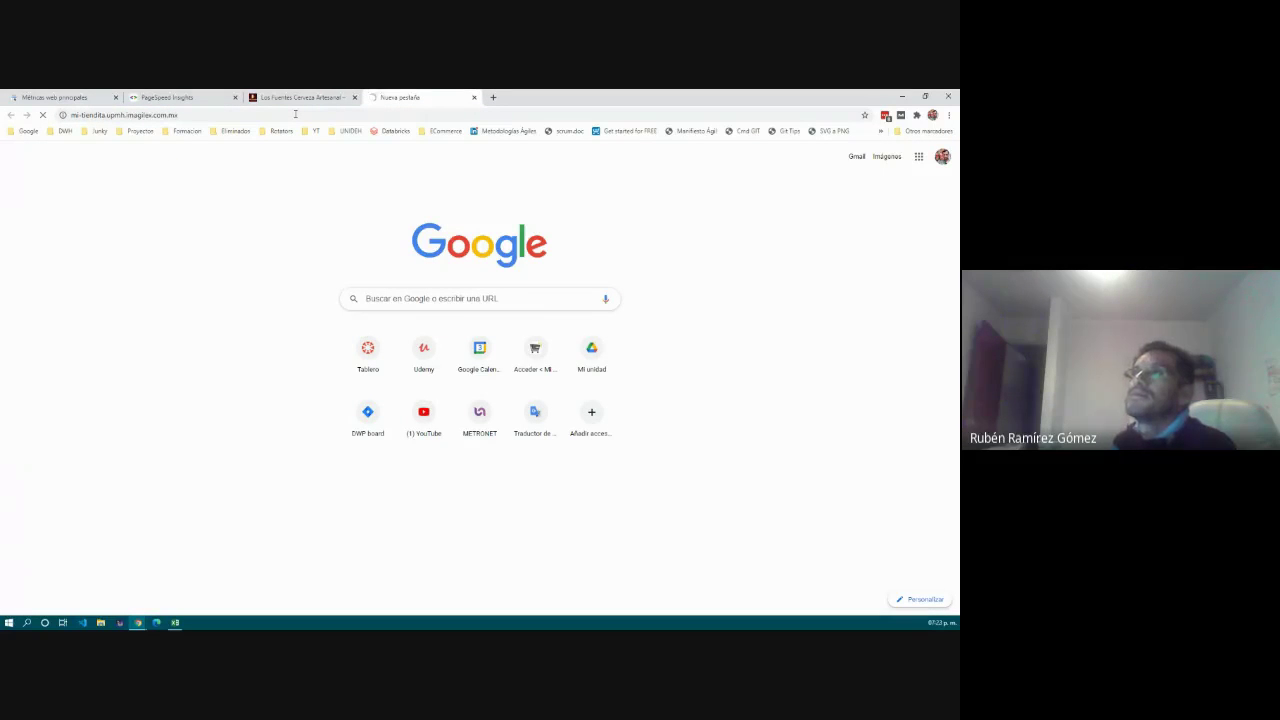
{"action": "left_click", "coordinate": [295, 114]}
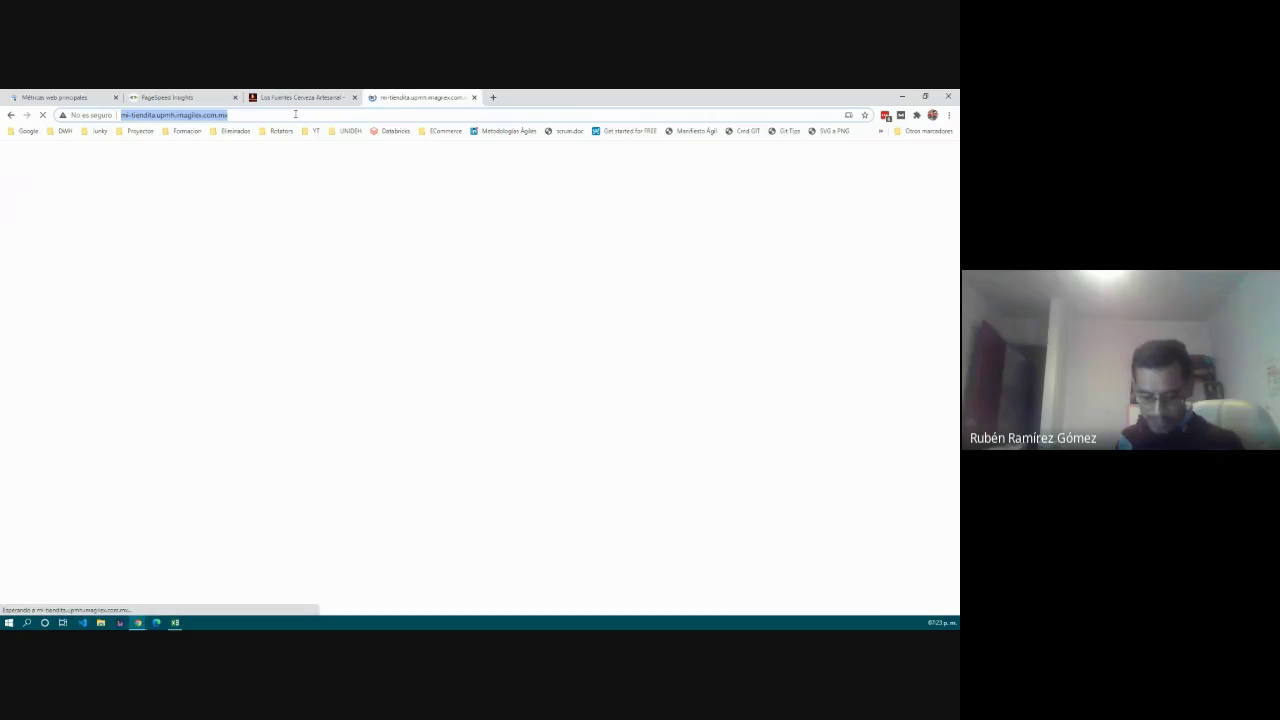
- Back in Search Console, paste the store address into the Dominio field
{"action": "left_click", "coordinate": [55, 97]}
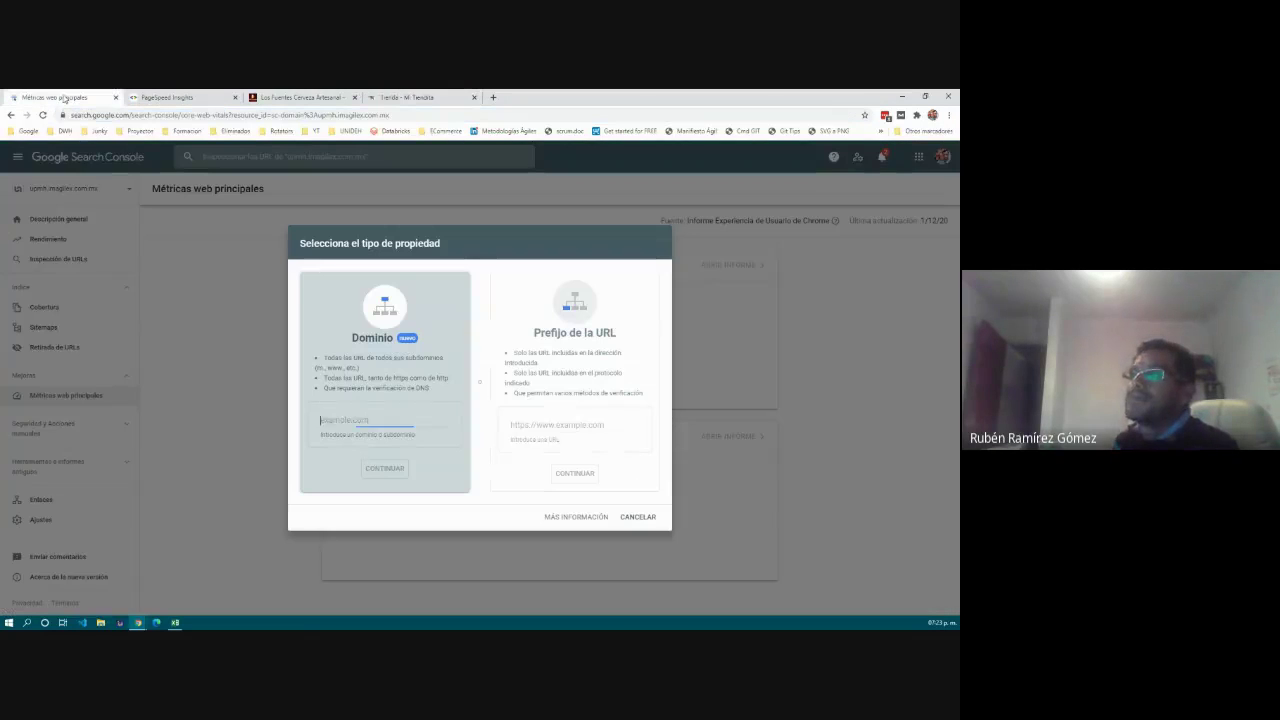
{"action": "left_click", "coordinate": [391, 420]}
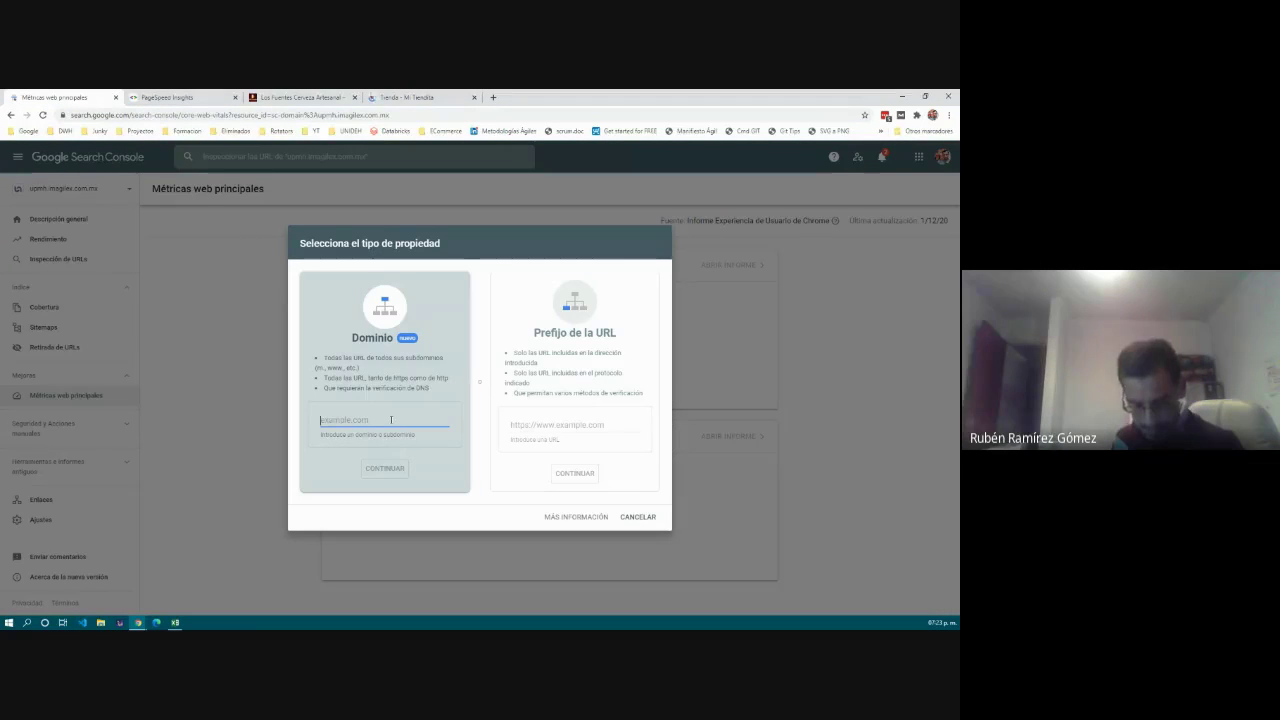
{"action": "key", "text": "ctrl+v"}
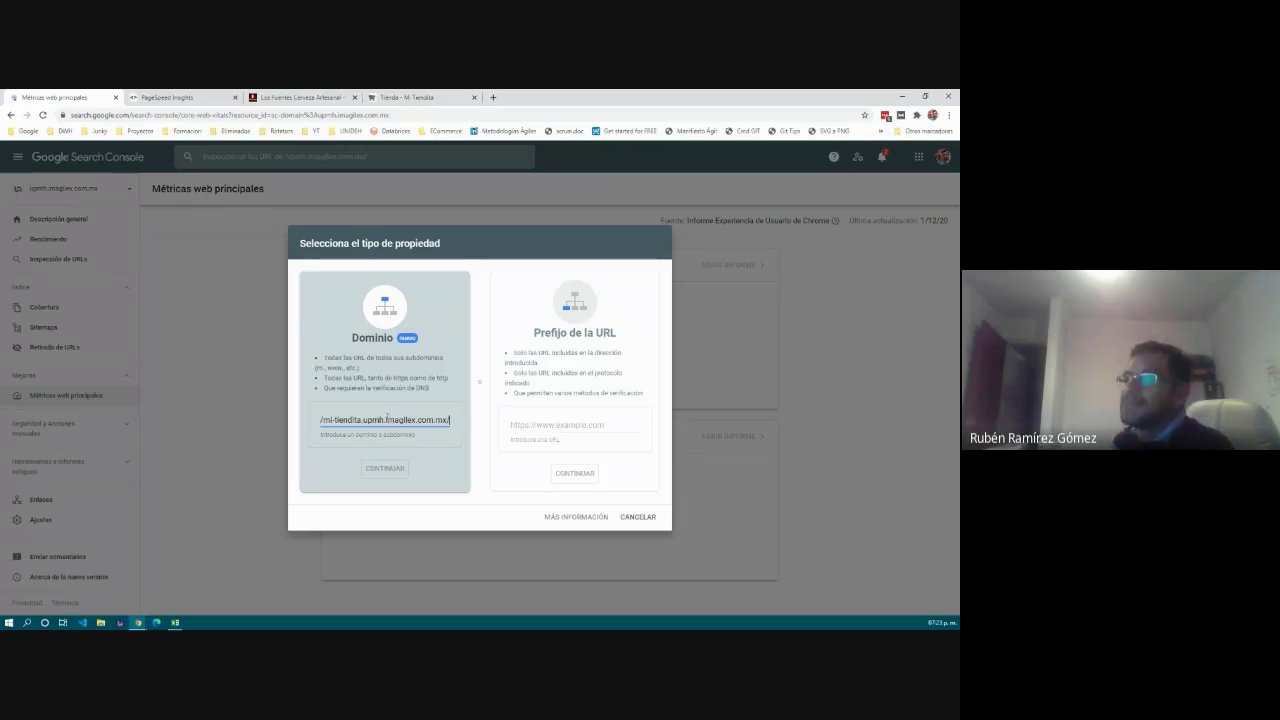
{"action": "left_click_drag", "start_coordinate": [387, 418], "coordinate": [283, 418]}
{"action": "left_click", "coordinate": [403, 440]}
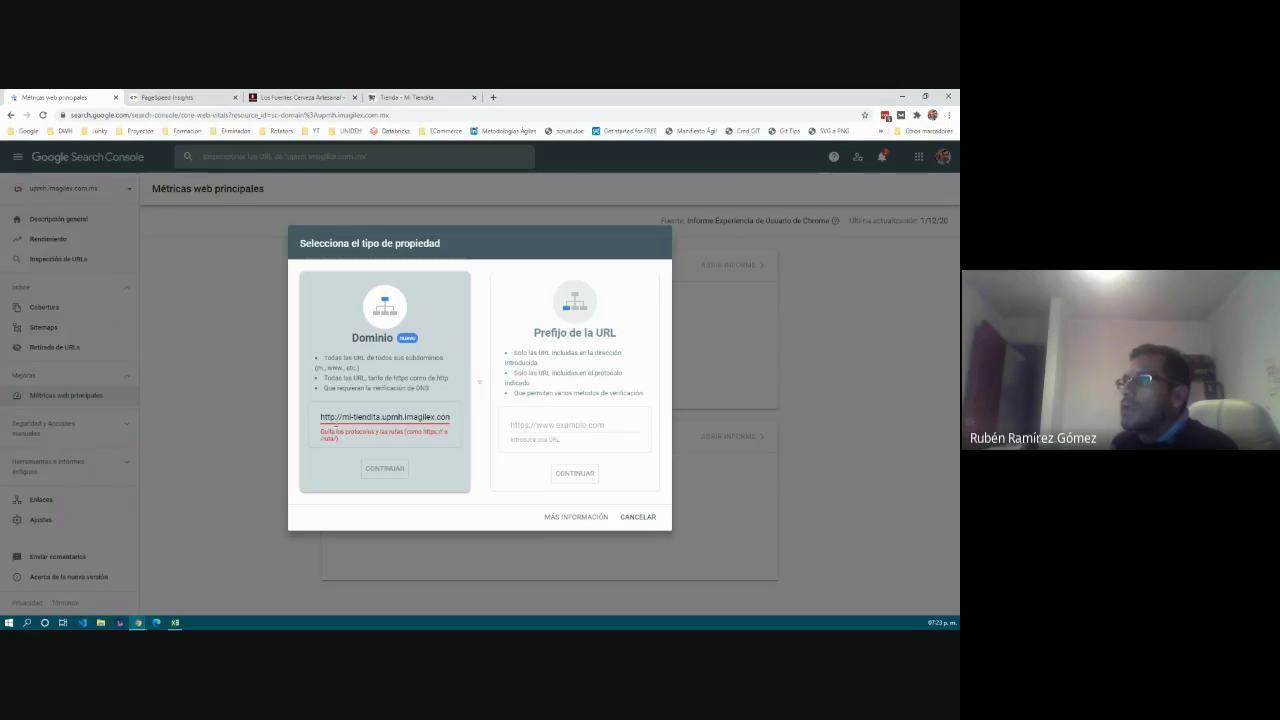
{"action": "mouse_move", "coordinate": [320, 419]}
{"action": "left_mouse_down"}
{"action": "mouse_move", "coordinate": [404, 419]}
{"action": "mouse_move", "coordinate": [311, 421]}
{"action": "left_mouse_up"}
{"action": "key", "text": "BackSpace"}
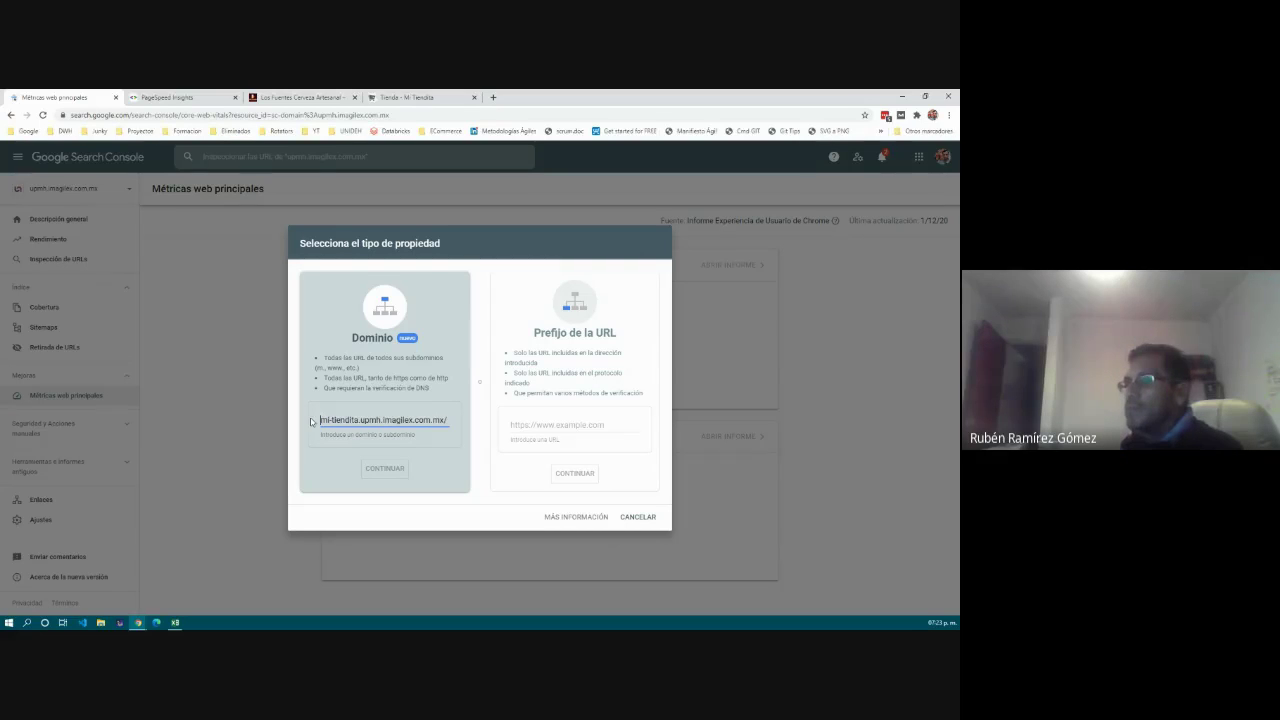
{"action": "left_click", "coordinate": [374, 460]}
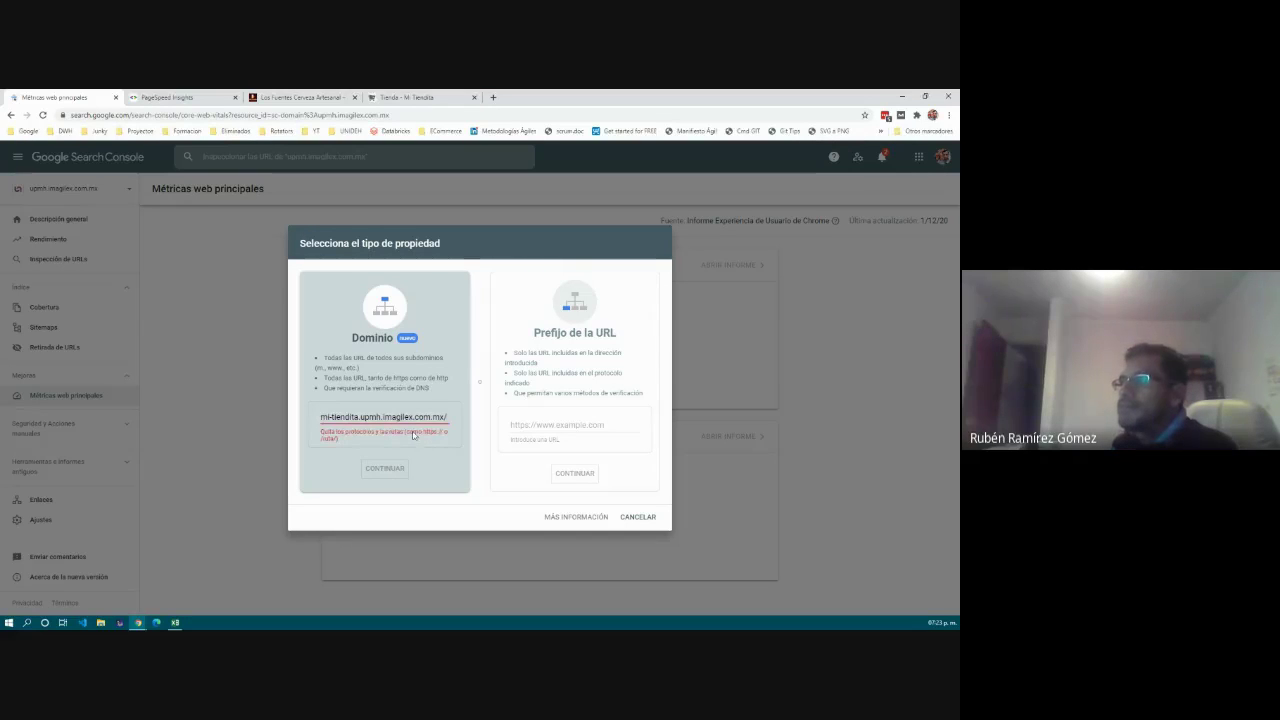
{"action": "left_click", "coordinate": [357, 416]}
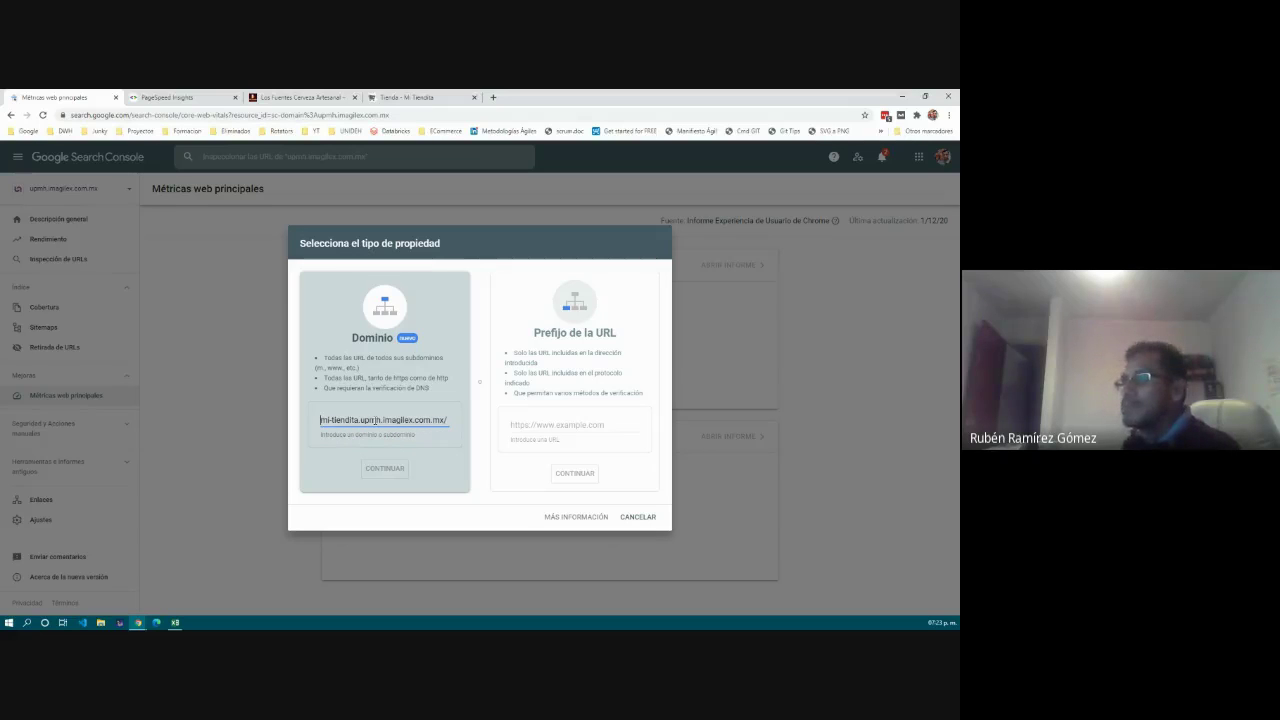
{"action": "key", "text": "BackSpace"}
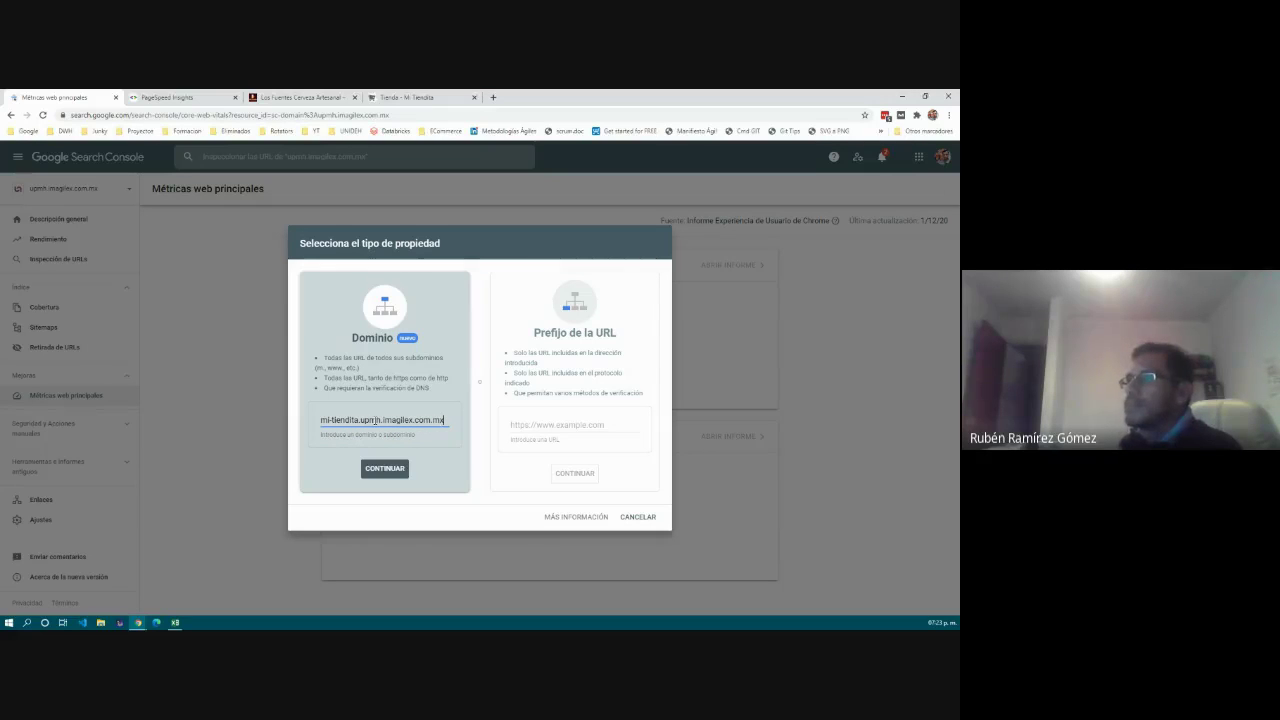
{"action": "left_click", "coordinate": [386, 476]}
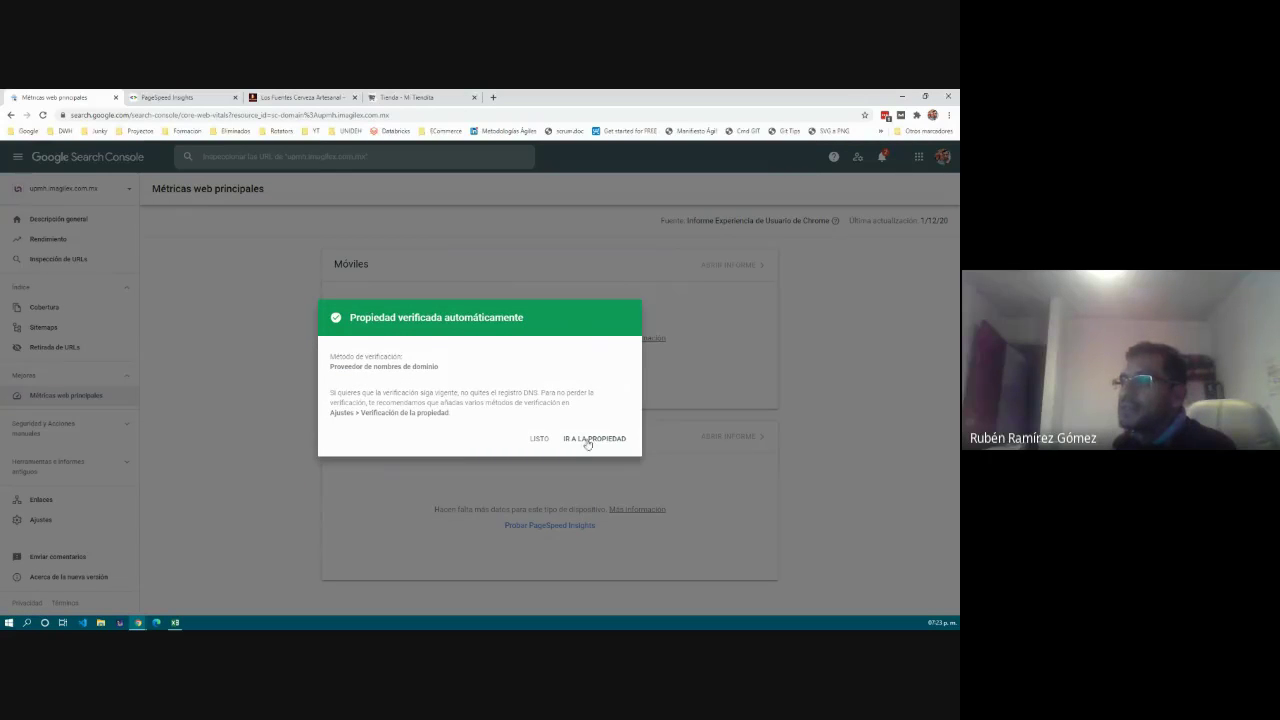
- Go to the new mi-tiendita property, dismiss the mobile-first indexing notice, and open its Settings
{"action": "left_click", "coordinate": [595, 440]}
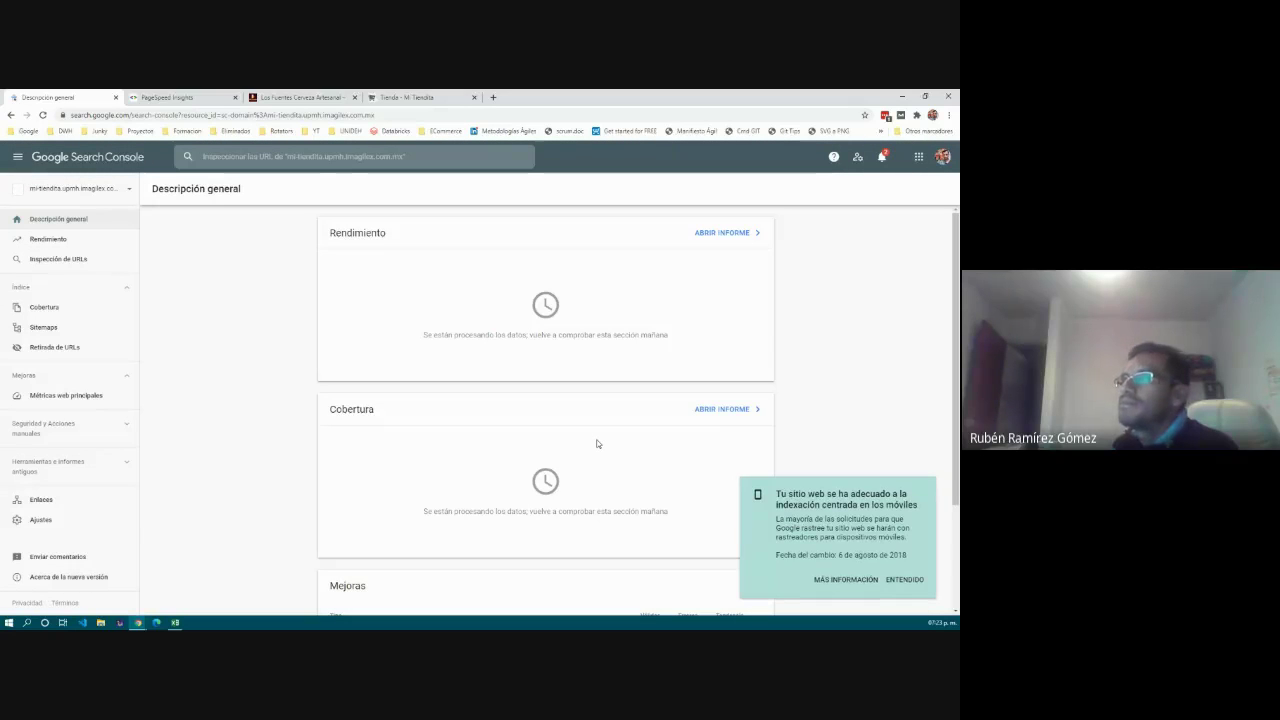
{"action": "left_click", "coordinate": [905, 580]}
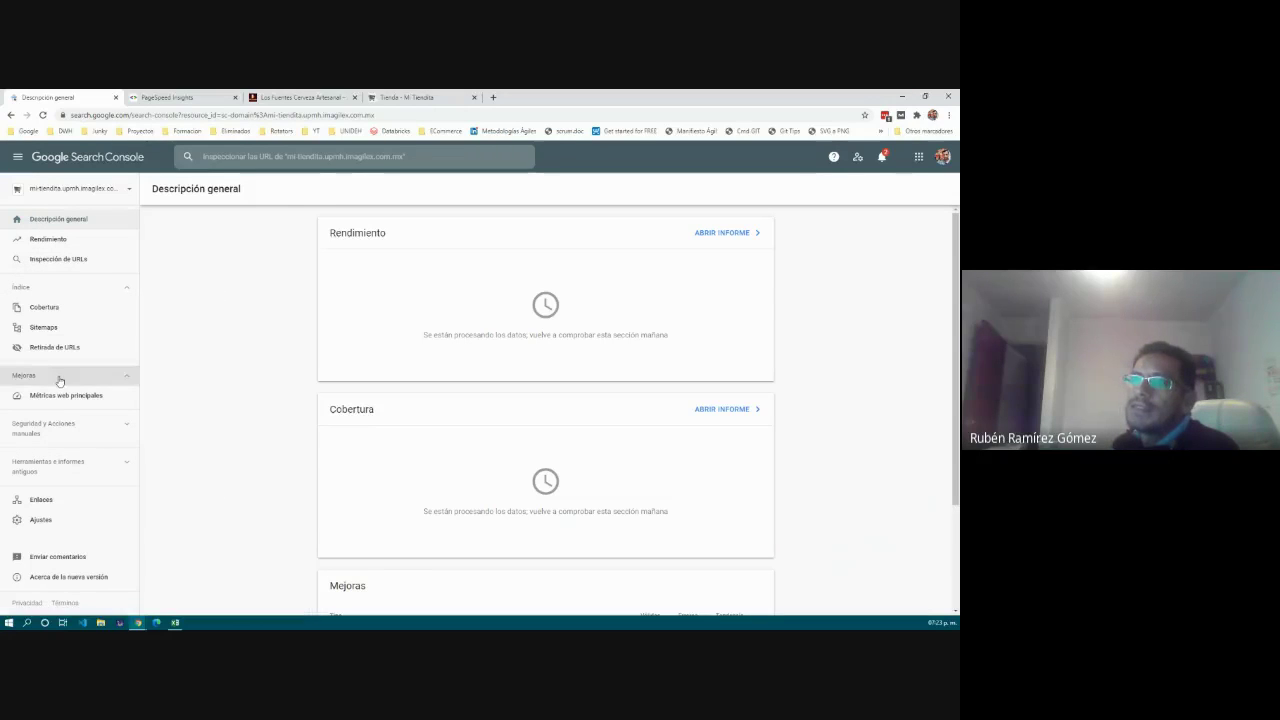
{"action": "left_click", "coordinate": [60, 520]}
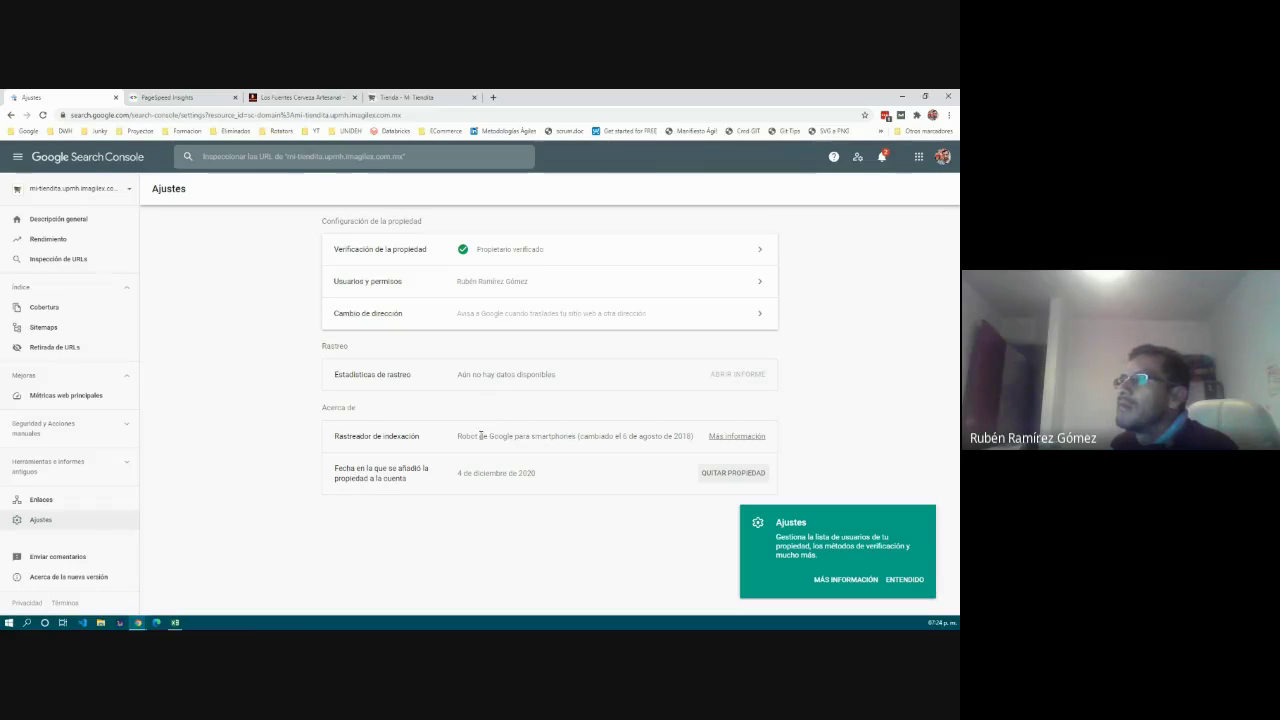
- Dismiss the settings tip and browse user settings, the property overview and the Performance report
{"action": "left_click", "coordinate": [906, 580]}
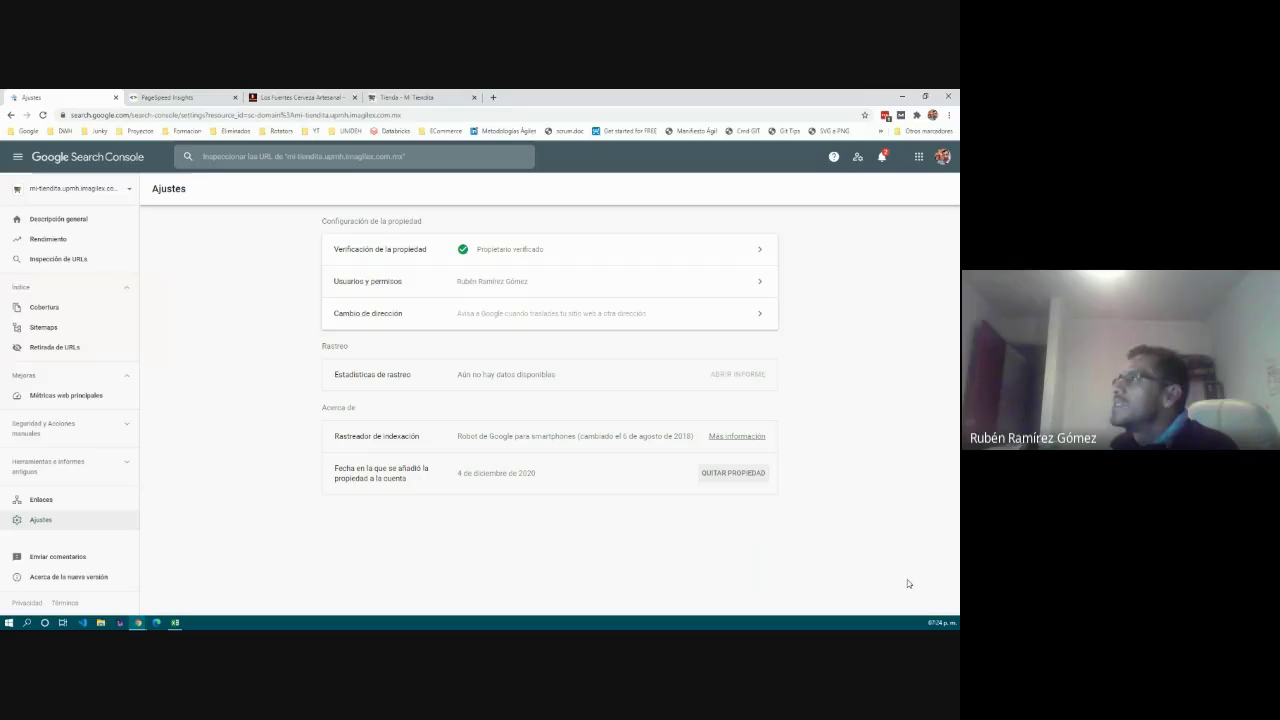
{"action": "left_click", "coordinate": [857, 158]}
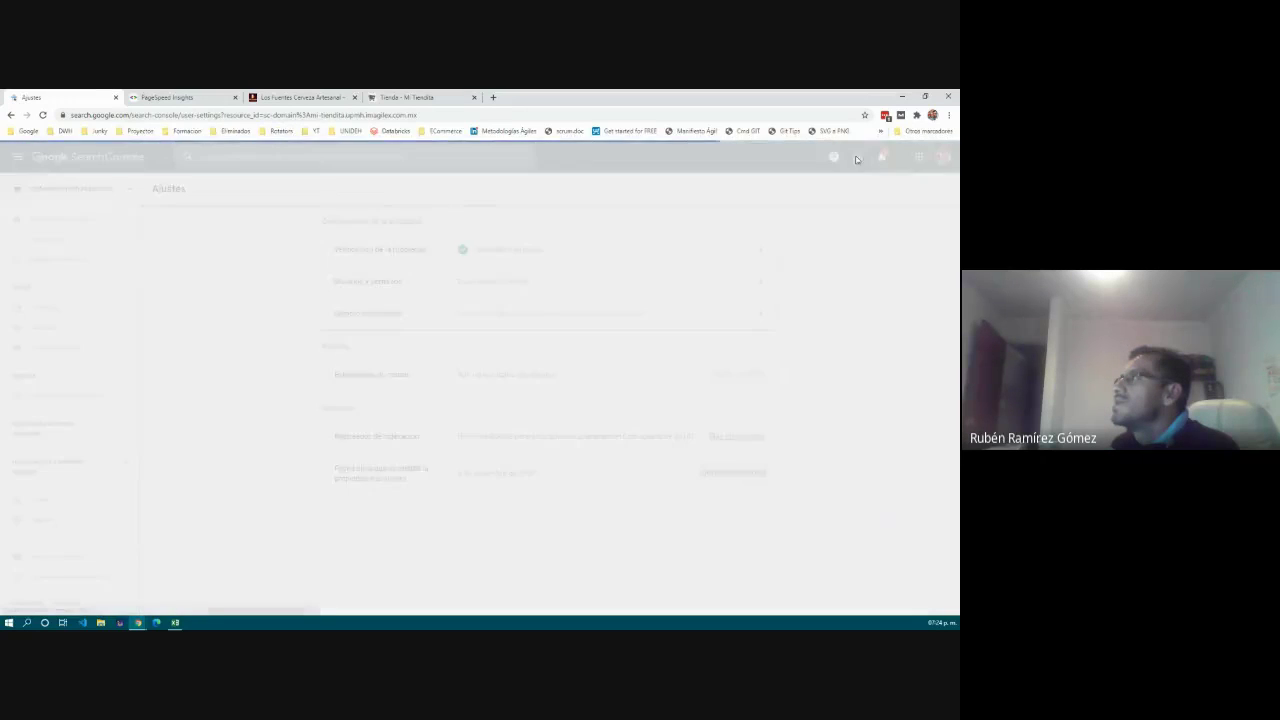
{"action": "left_click", "coordinate": [17, 157]}
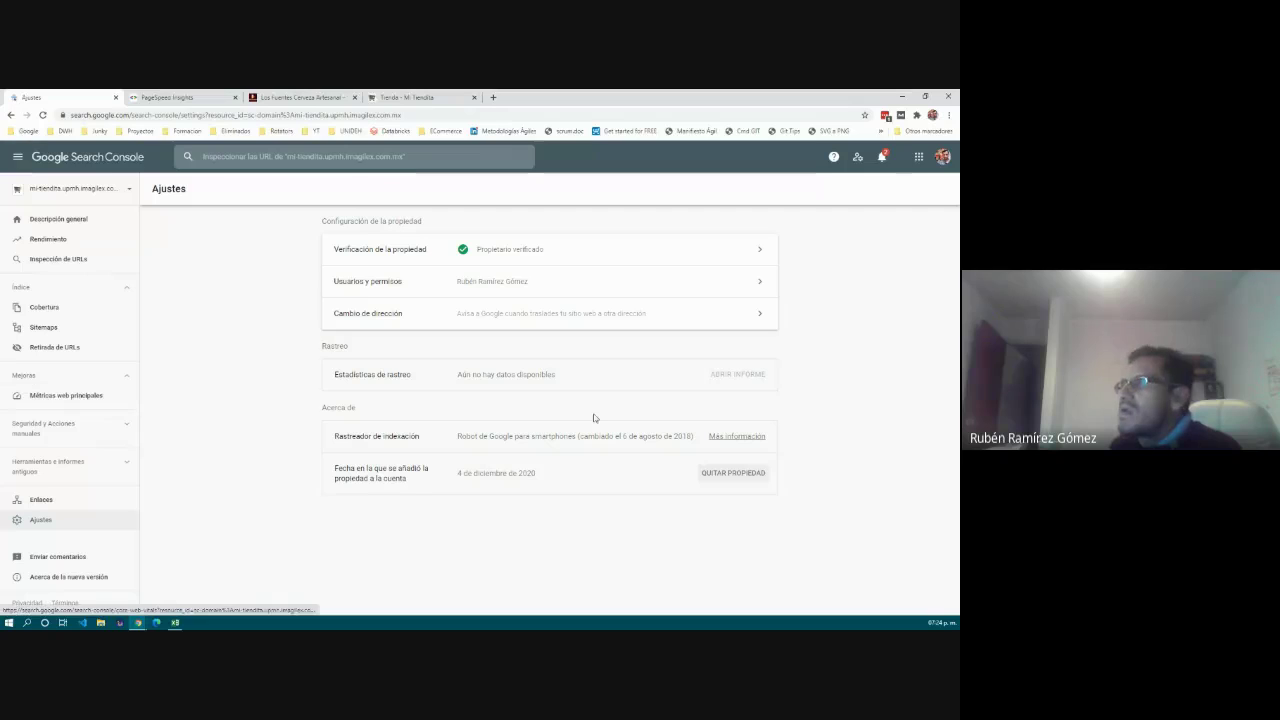
{"action": "left_click", "coordinate": [58, 219]}
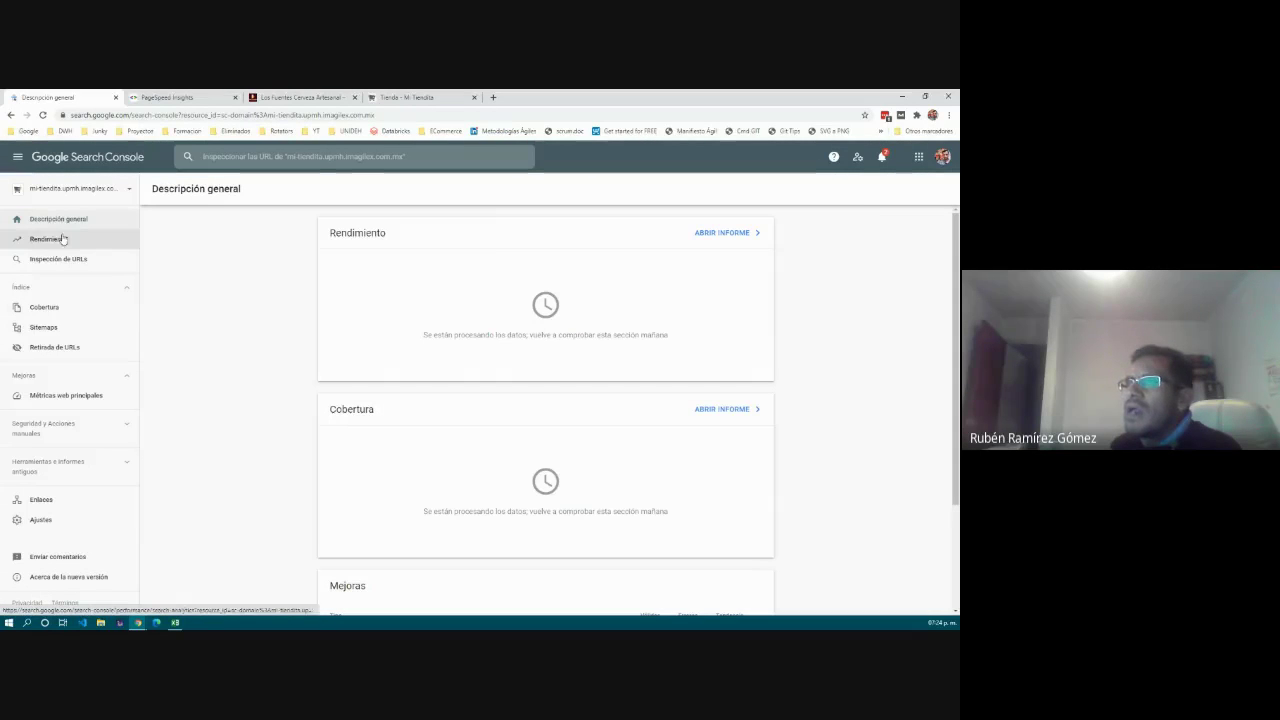
{"action": "left_click", "coordinate": [62, 240]}
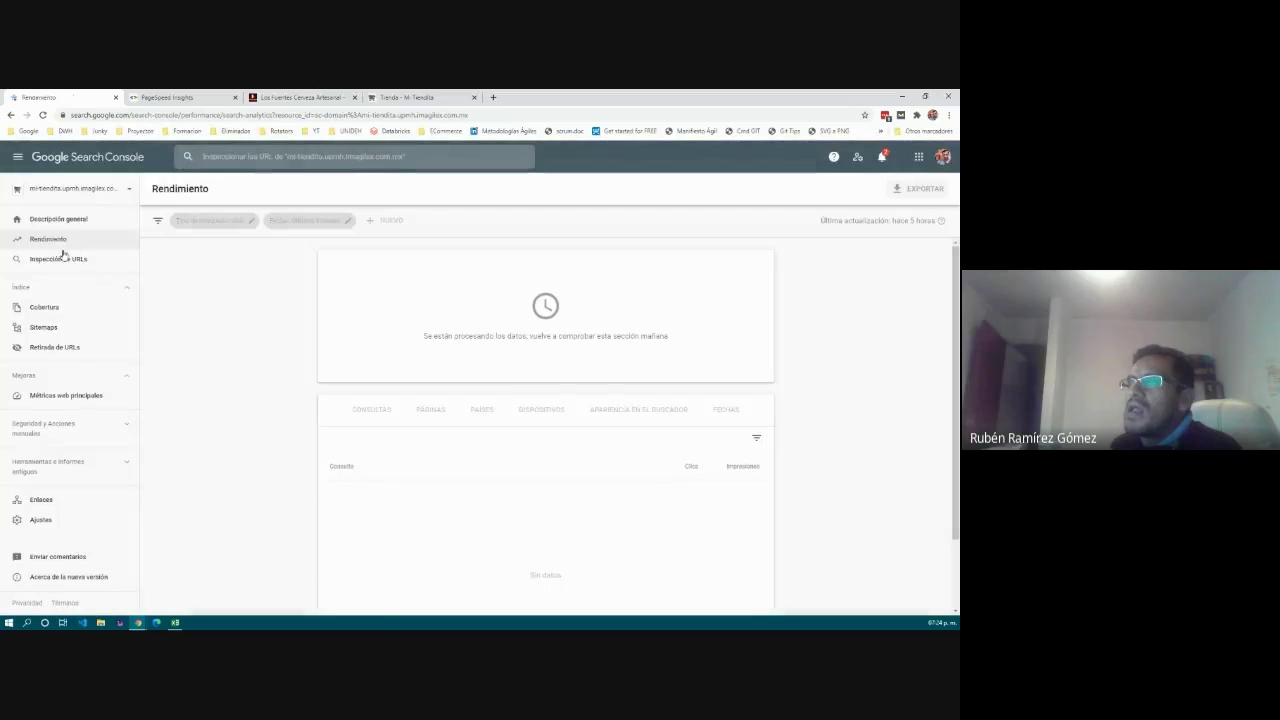
- Cancel a URL inspection and view ownership verification: verified owner via domain name provider
{"action": "left_click", "coordinate": [62, 257]}
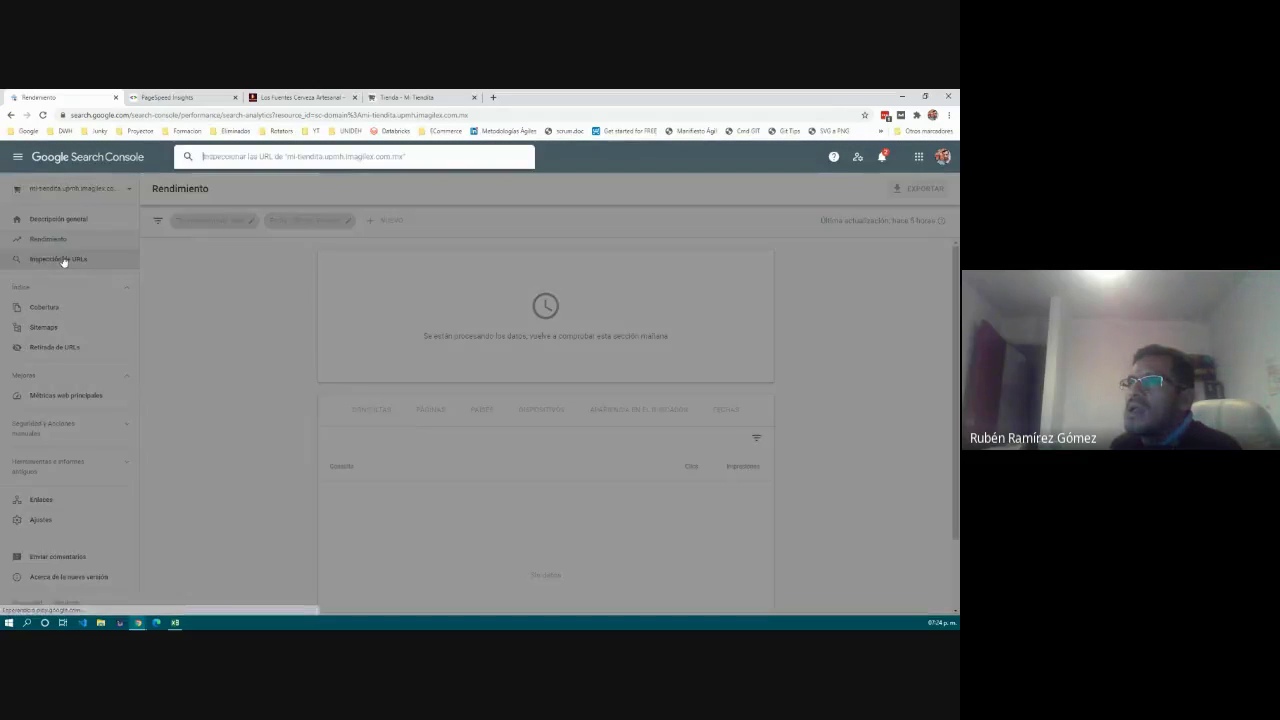
{"action": "left_click", "coordinate": [49, 309]}
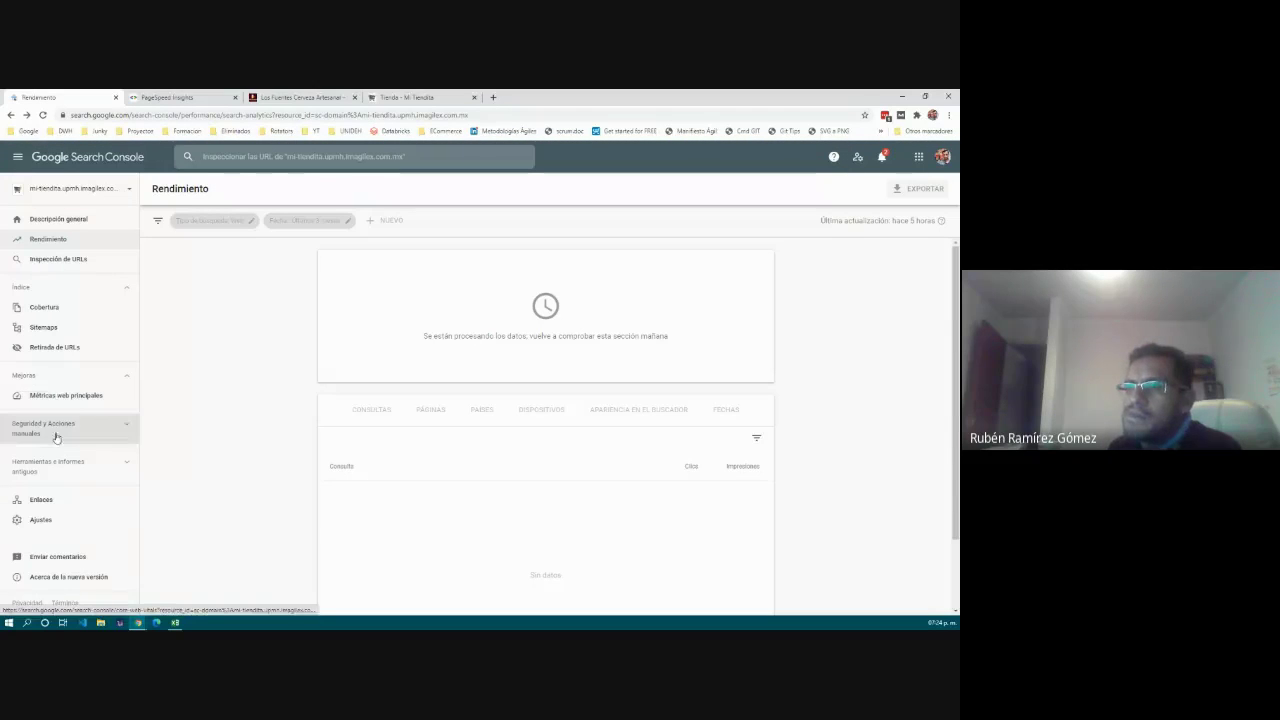
{"action": "left_click", "coordinate": [51, 520]}
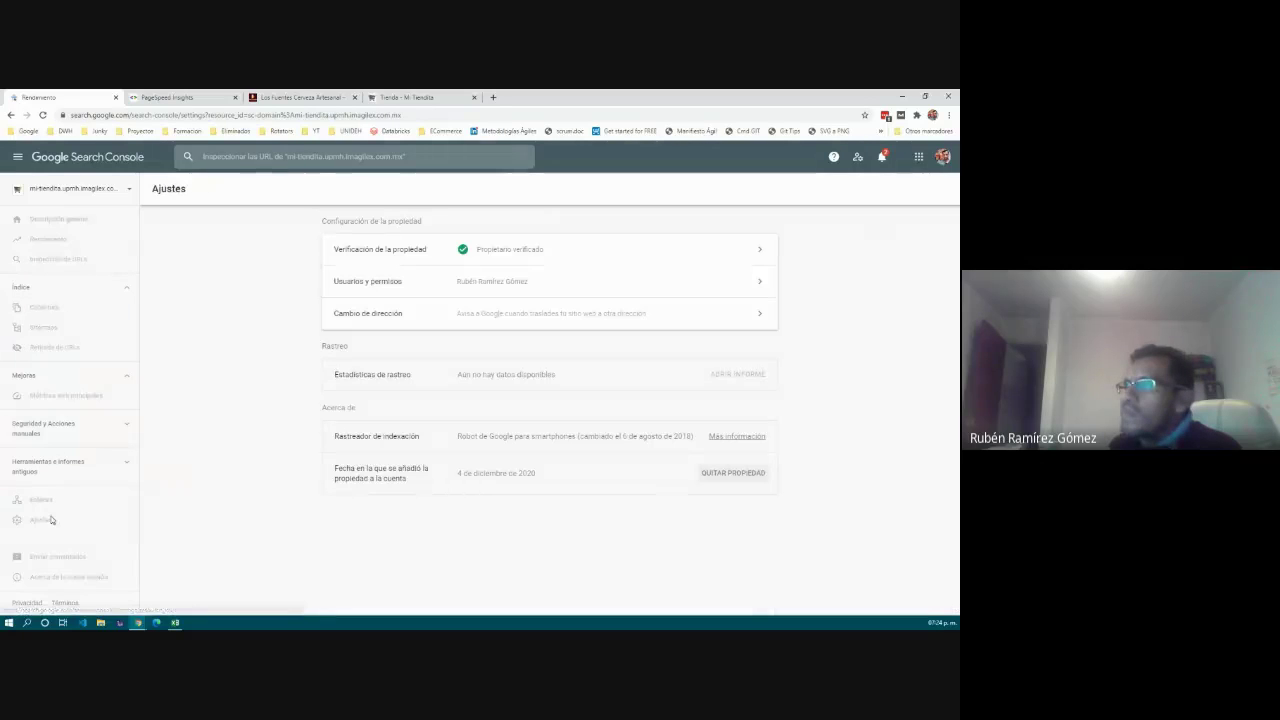
{"action": "left_click", "coordinate": [533, 255]}
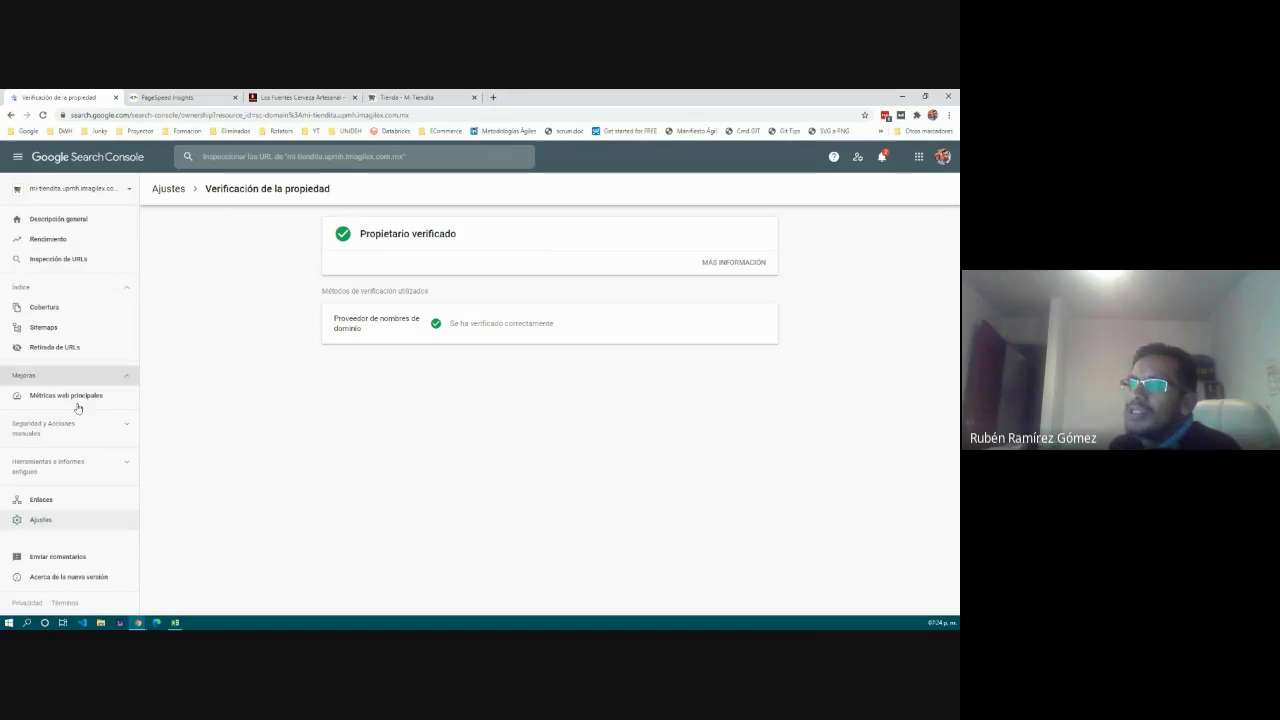
{"action": "left_click", "coordinate": [42, 519]}
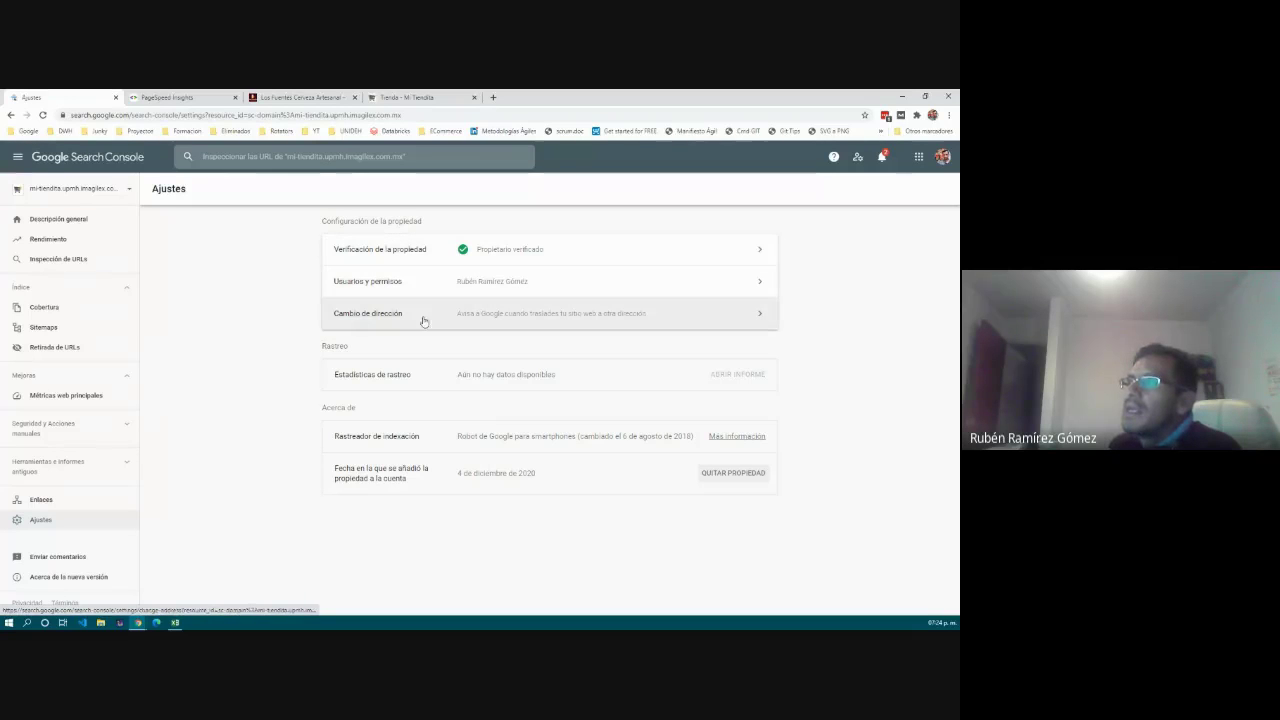
{"action": "left_click", "coordinate": [539, 254]}
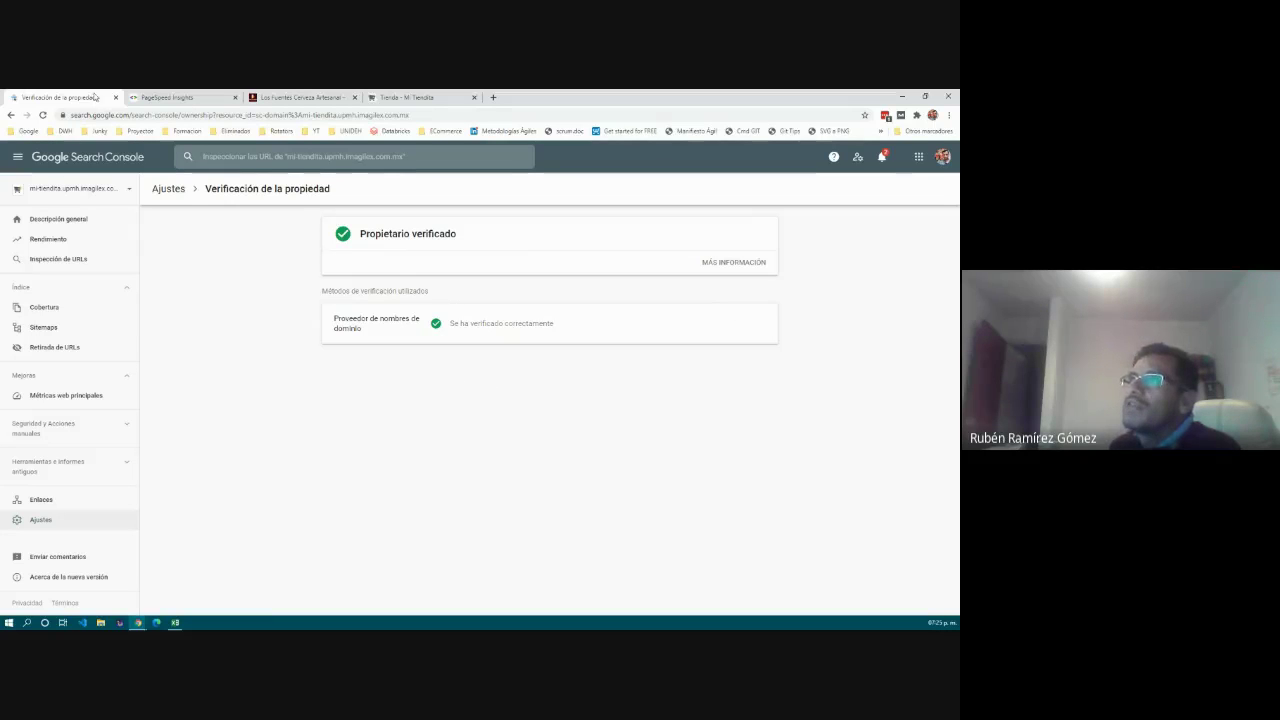
{"action": "left_click", "coordinate": [405, 97]}
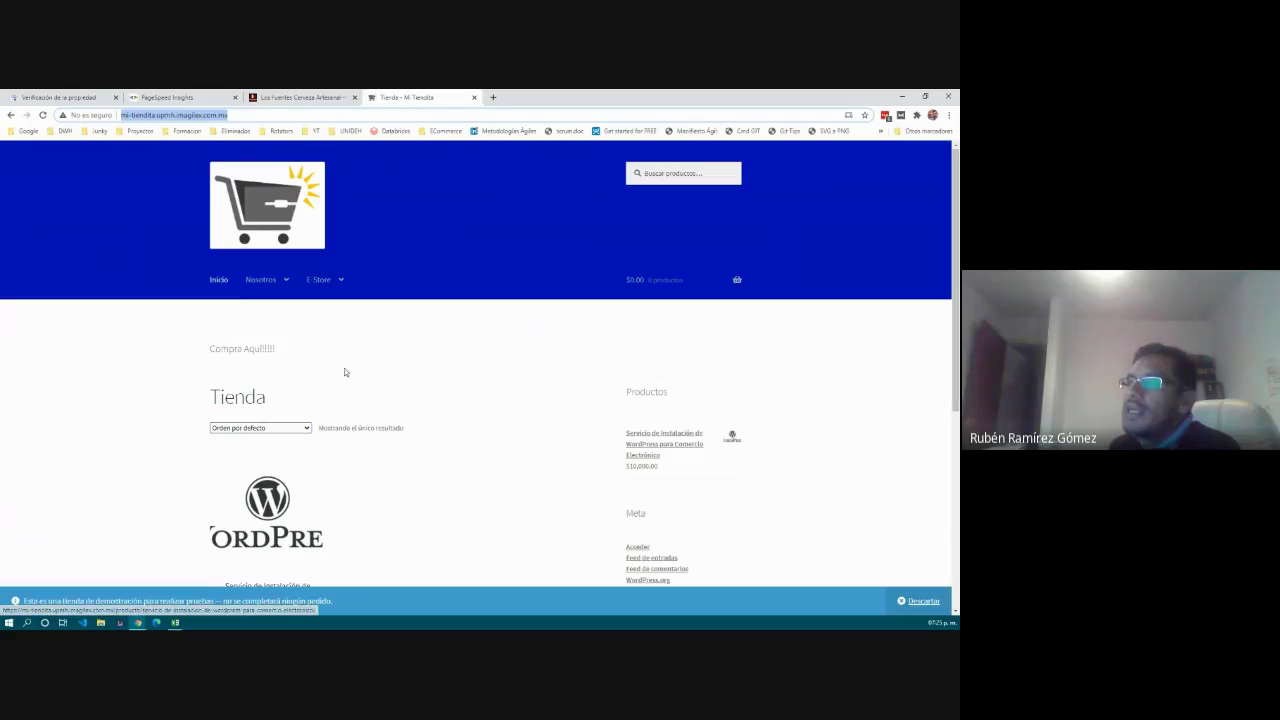
{"action": "scroll", "coordinate": [298, 500], "scroll_direction": "down", "scroll_amount": 2}
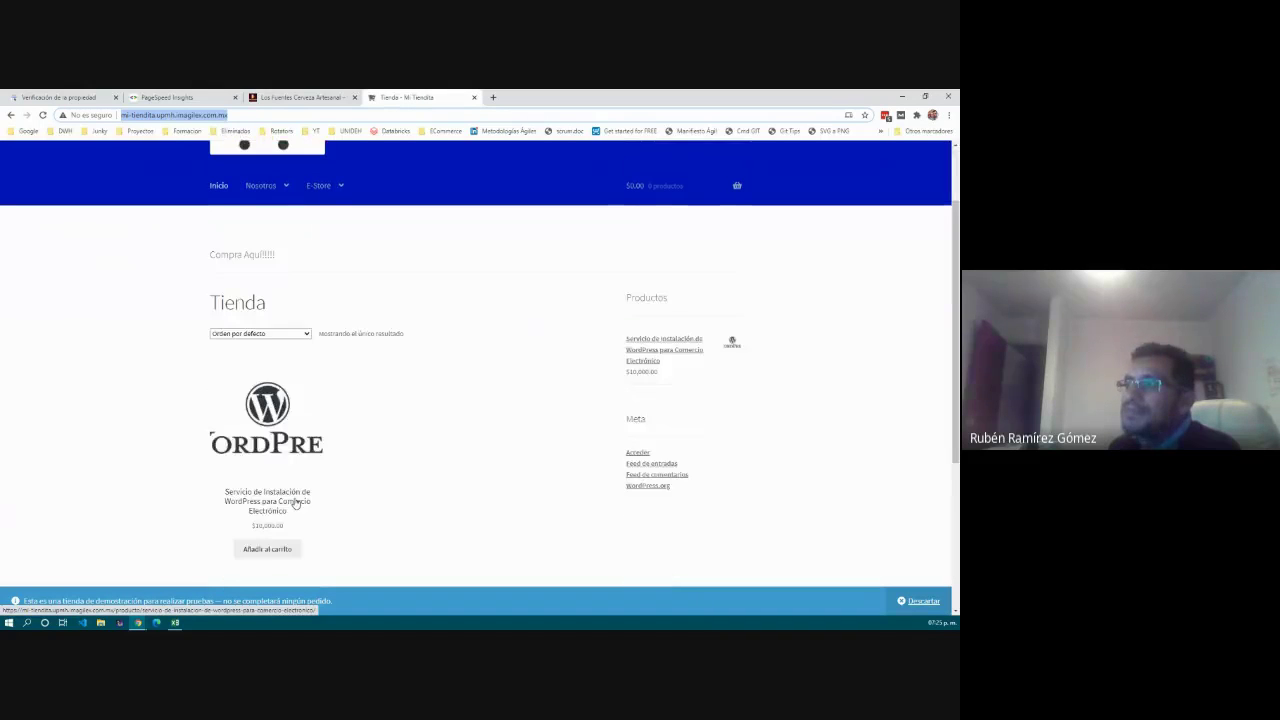
{"action": "scroll", "coordinate": [300, 480], "scroll_direction": "up", "scroll_amount": 2}
{"action": "key", "text": "ctrl+1"}
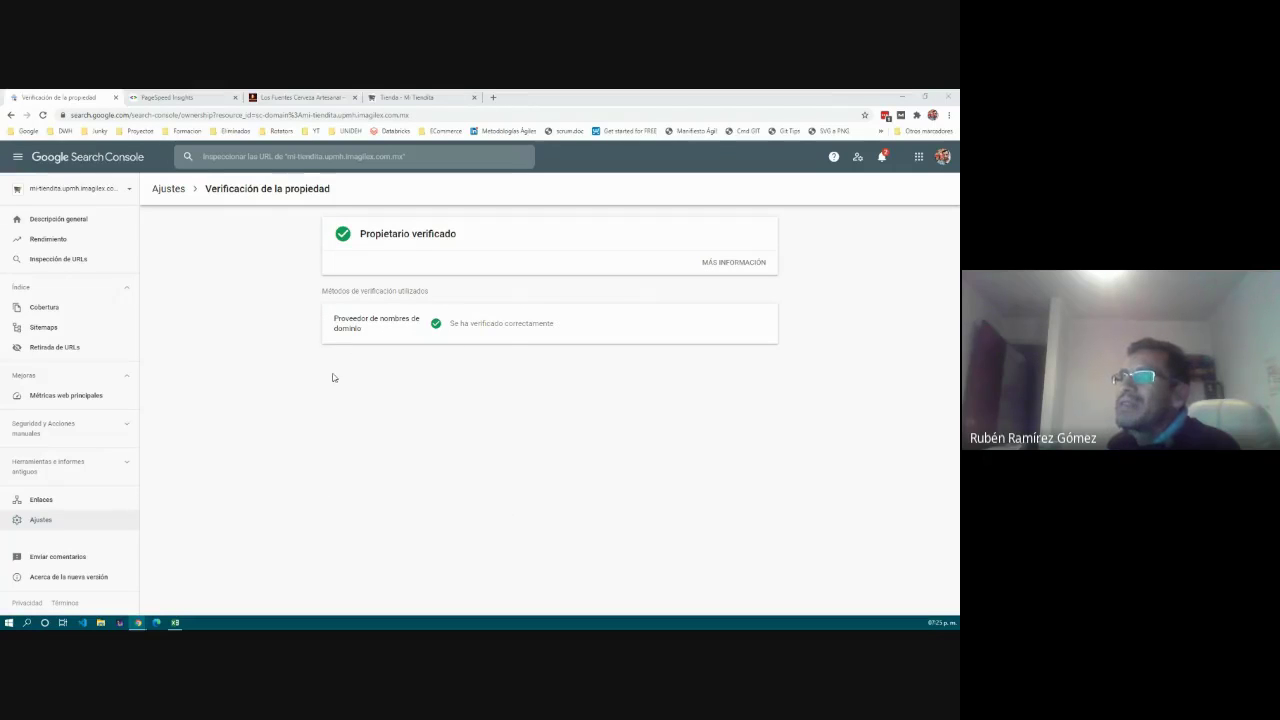
- Switch to the upmh.imagilex.com.mx property, briefly trying URL inspection and reopening the property list
{"action": "left_click", "coordinate": [113, 194]}
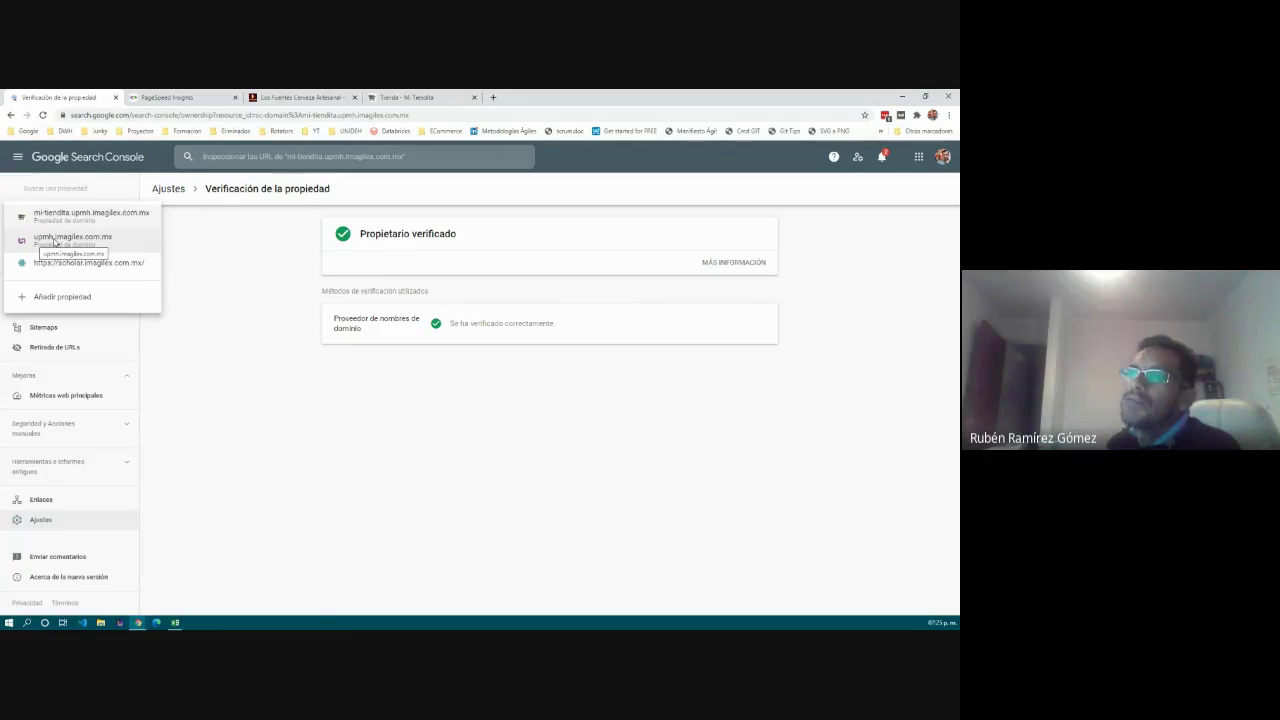
{"action": "left_click", "coordinate": [89, 242]}
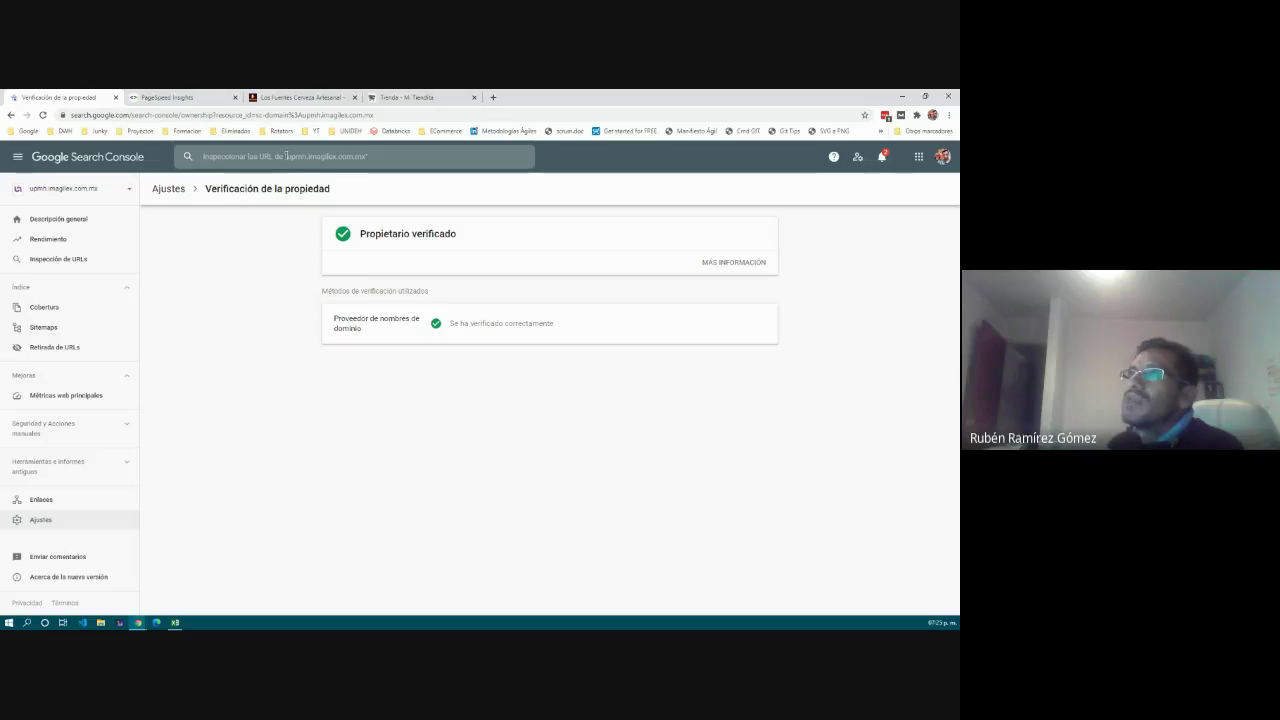
{"action": "left_click", "coordinate": [352, 157]}
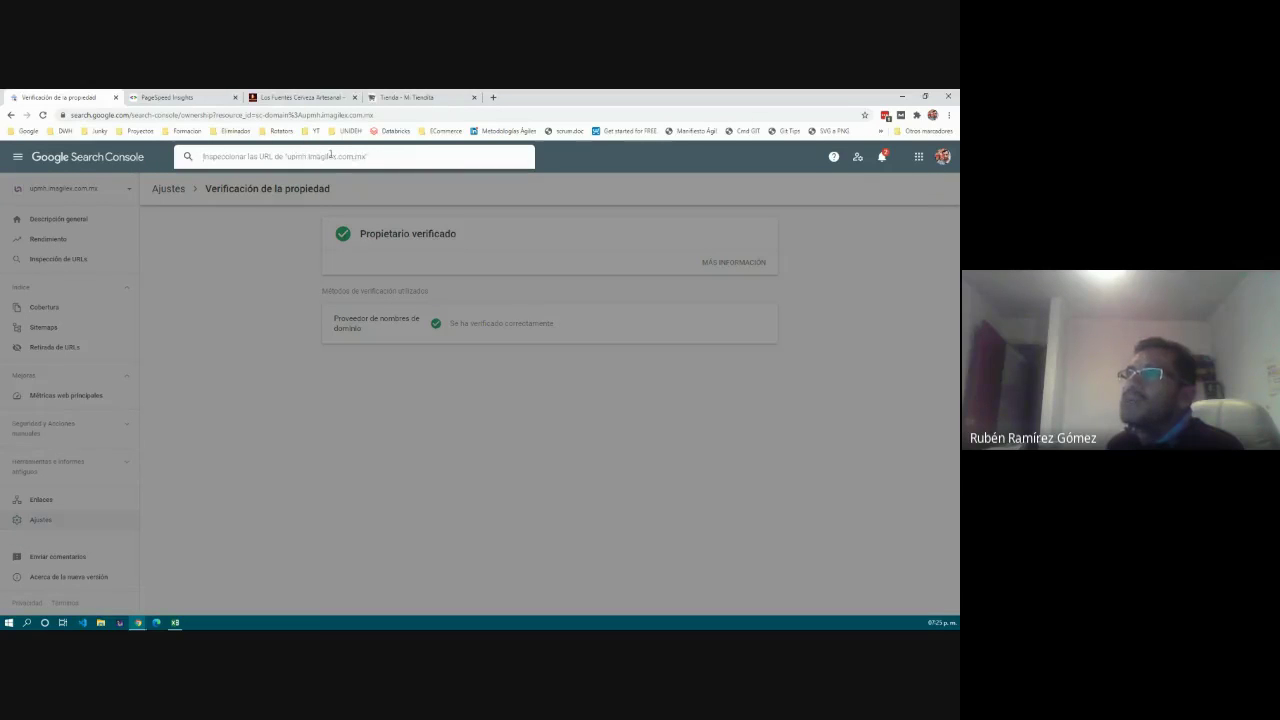
{"action": "left_click", "coordinate": [284, 343]}
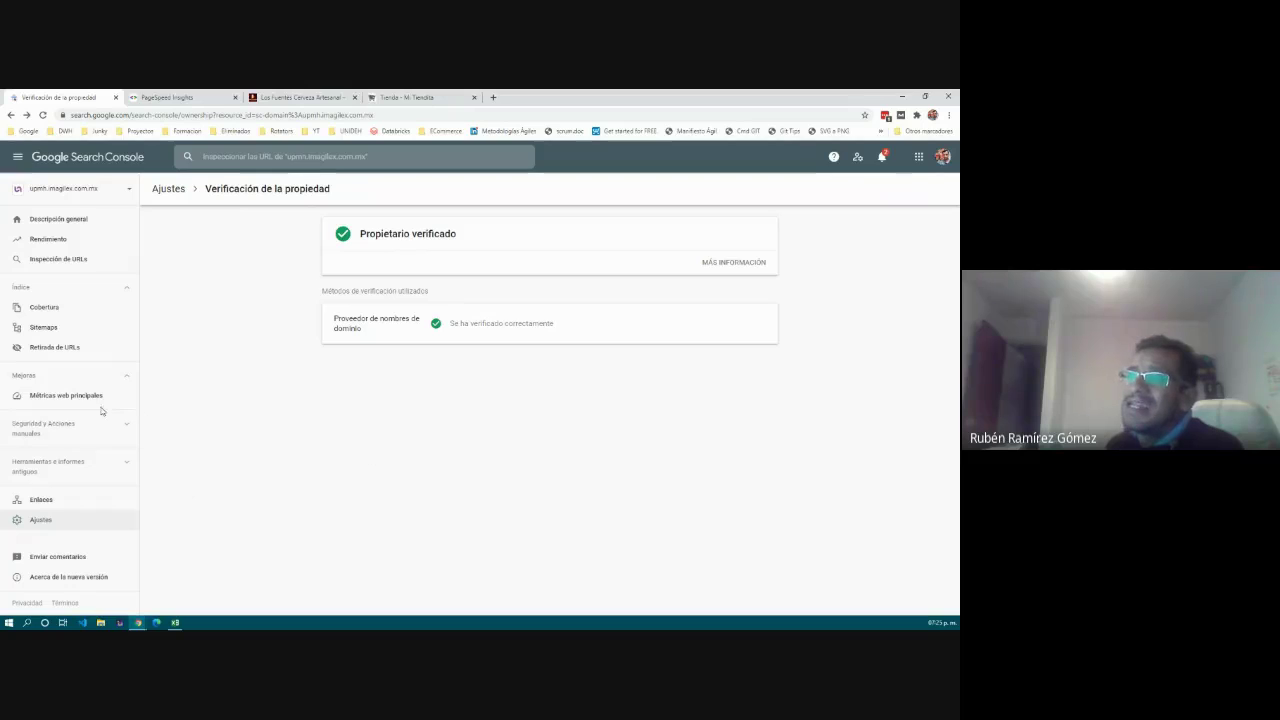
{"action": "left_click", "coordinate": [61, 189]}
{"action": "left_click", "coordinate": [36, 328]}
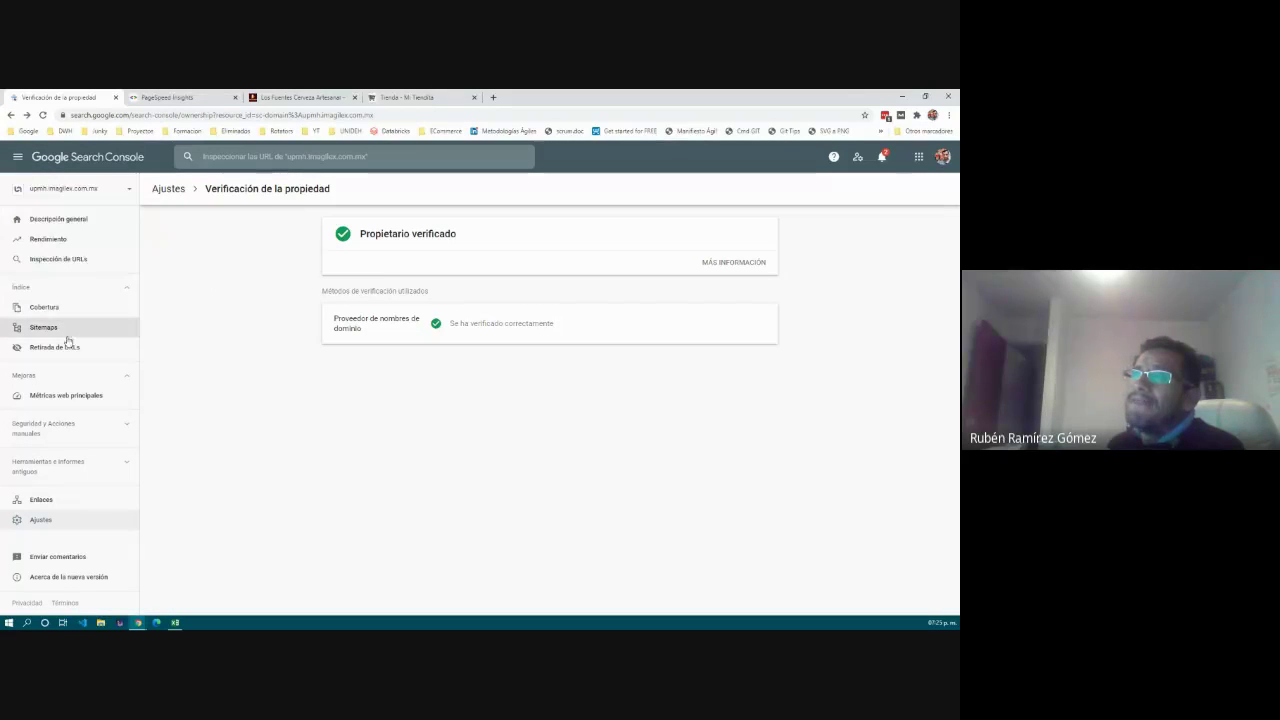
- Inspect the processed sitemap_index.xml, then view upmh's overview: 1 click, 2 error pages, 14 valid
{"action": "left_click", "coordinate": [36, 330]}
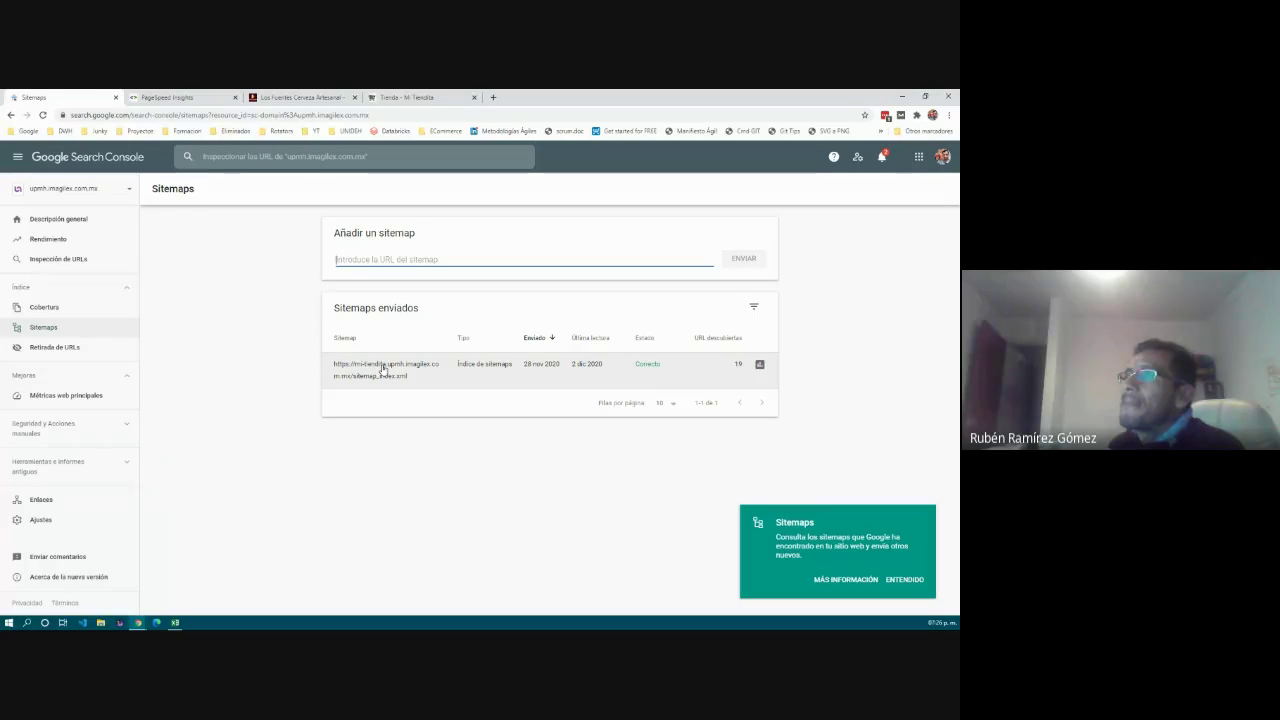
{"action": "left_click", "coordinate": [382, 367]}
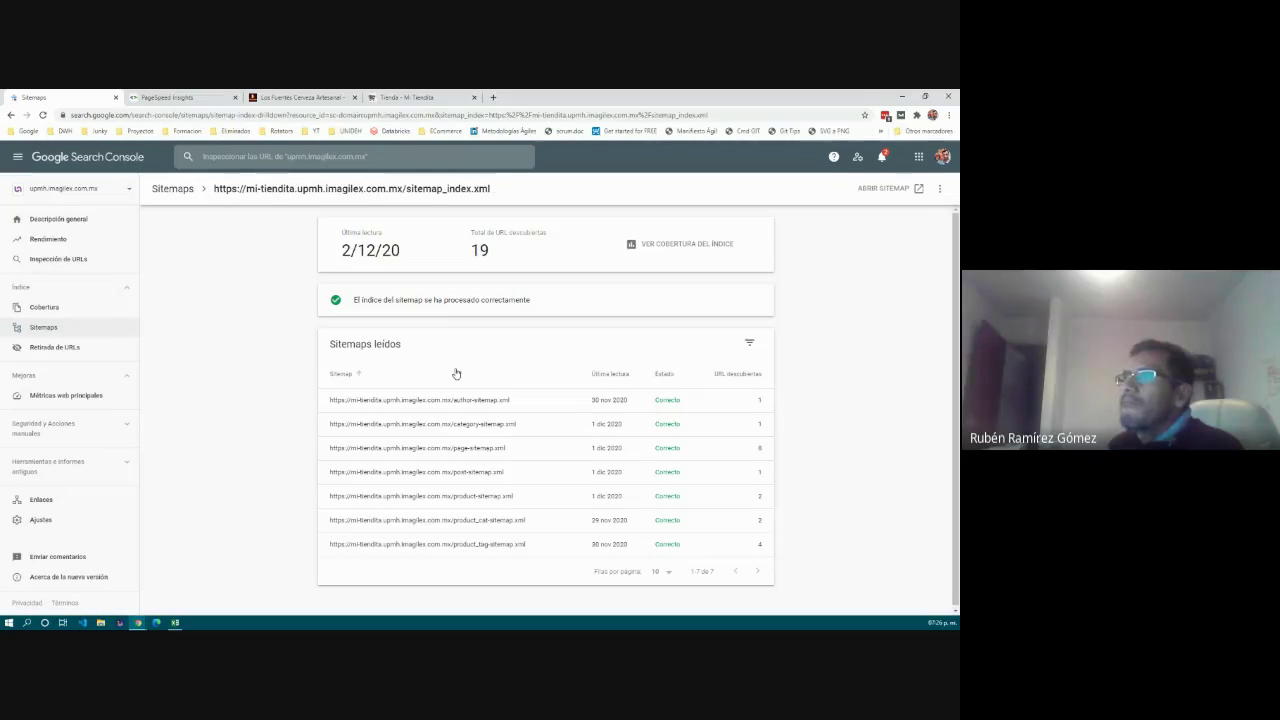
{"action": "left_click", "coordinate": [59, 220]}
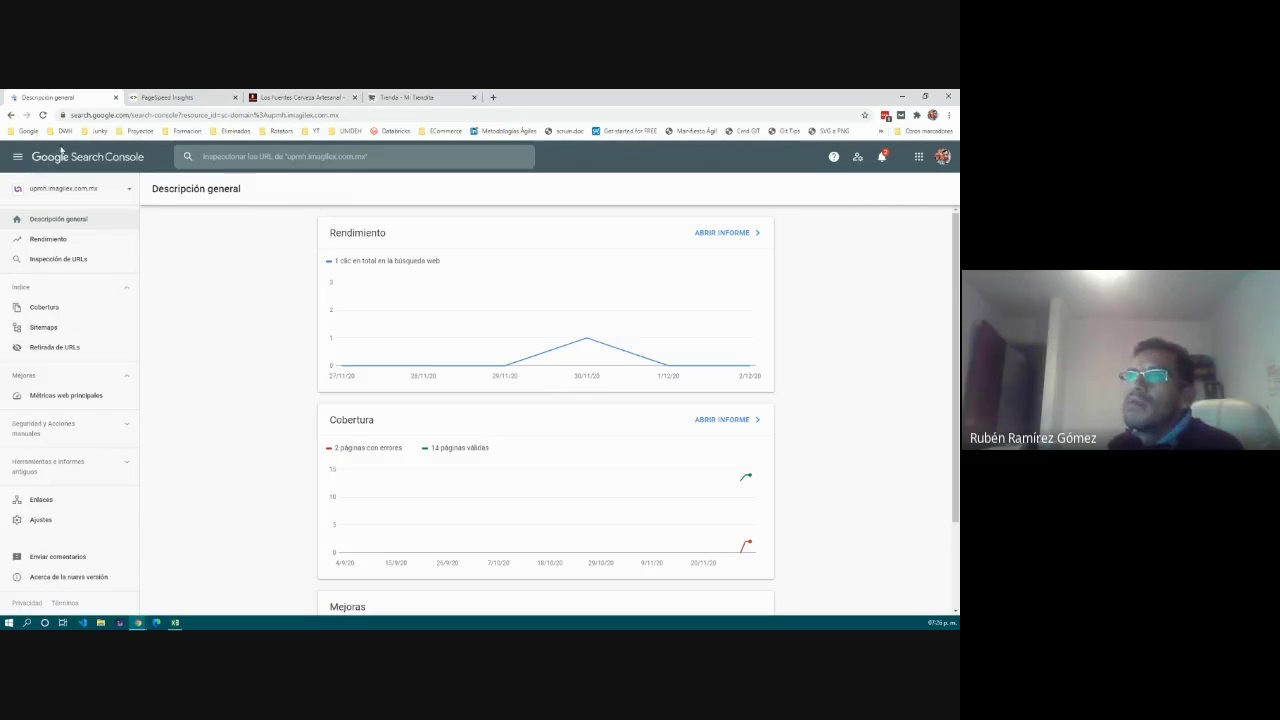
{"action": "left_click", "coordinate": [67, 188]}
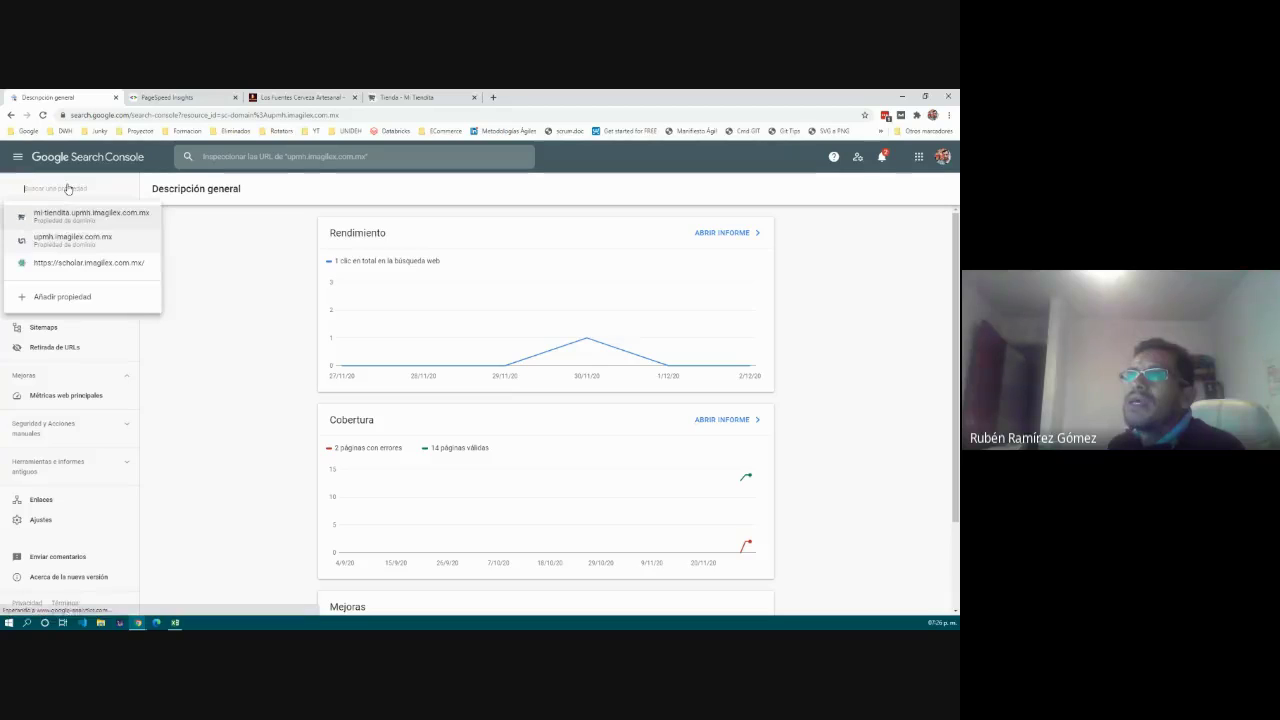
{"action": "left_click", "coordinate": [74, 266]}
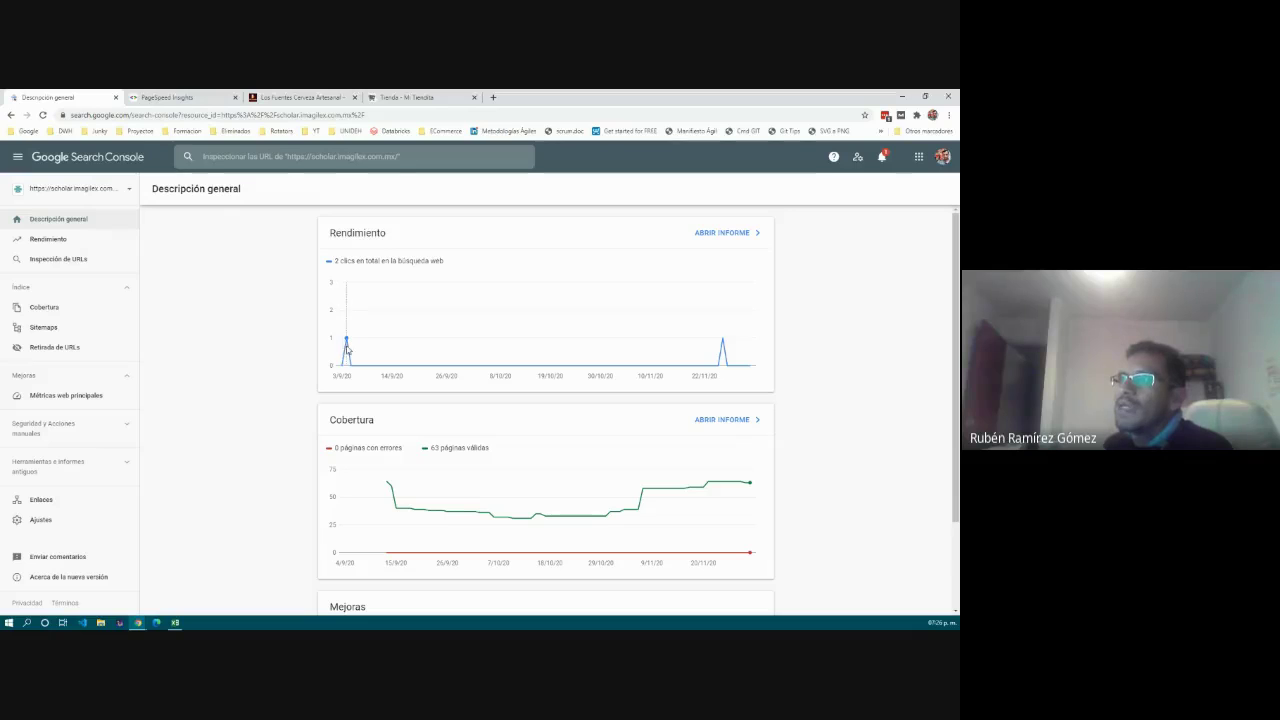
{"action": "mouse_move", "coordinate": [347, 344]}
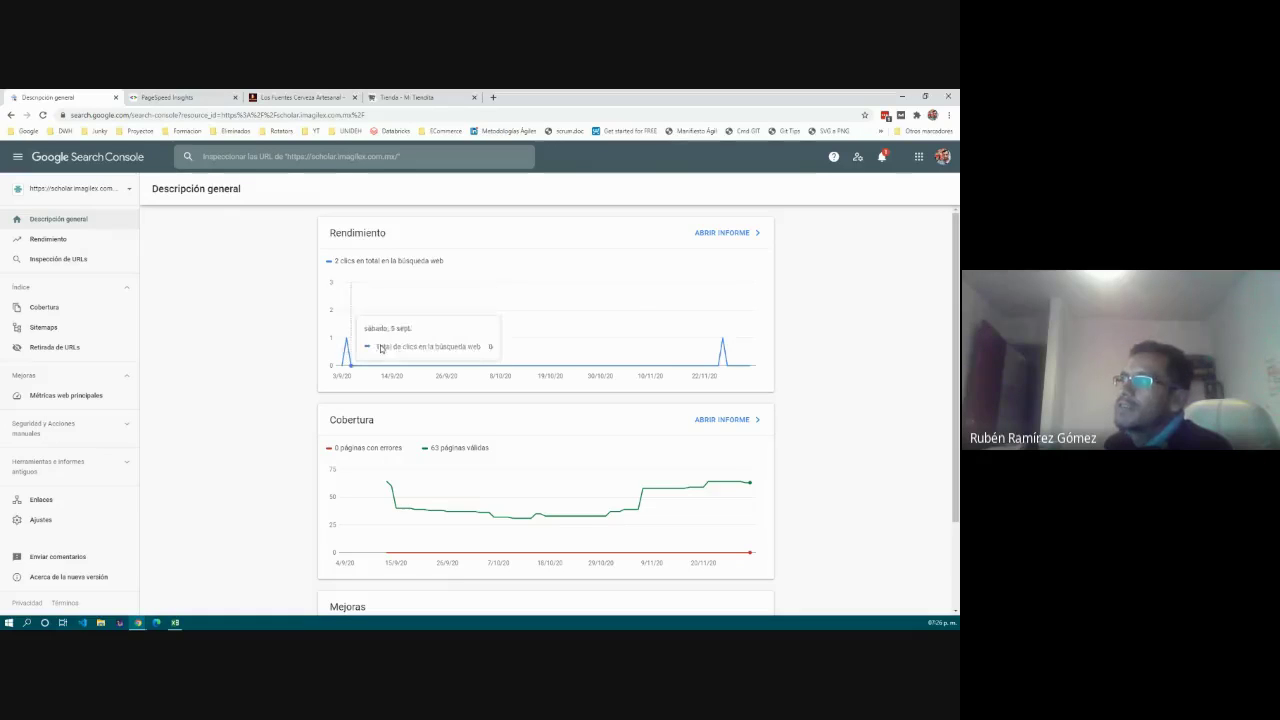
{"action": "mouse_move", "coordinate": [724, 343]}
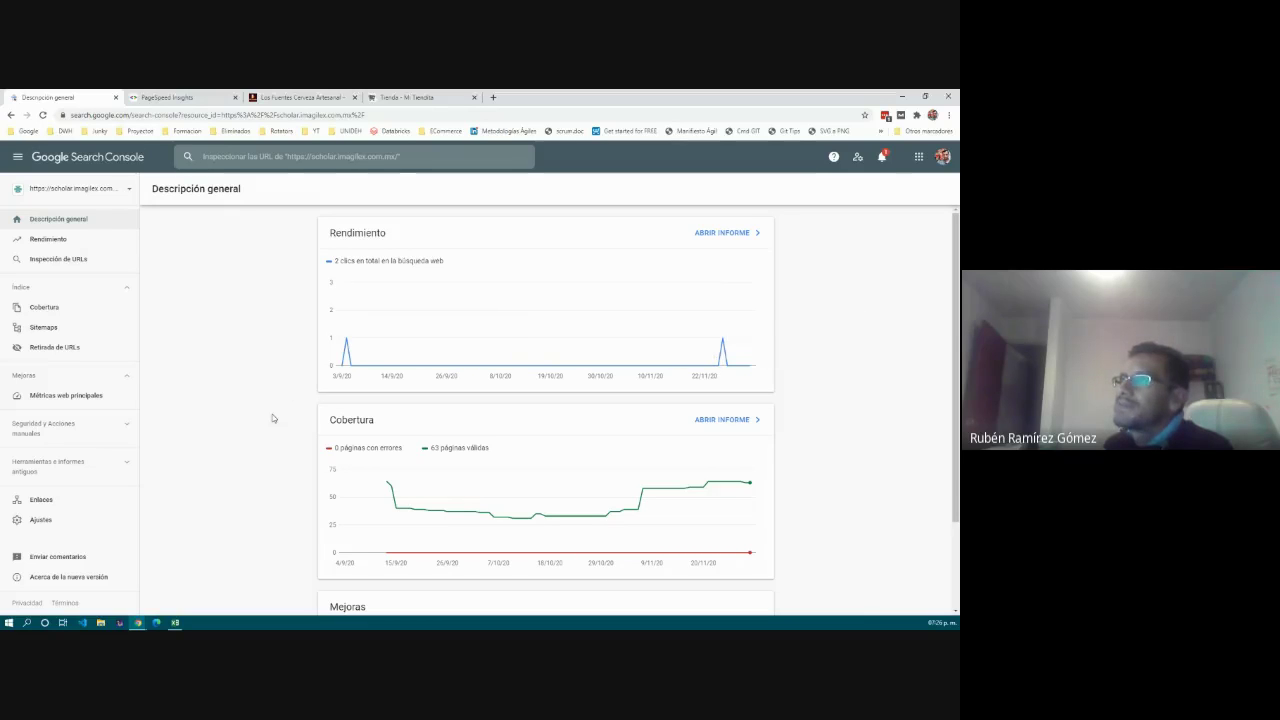
{"action": "scroll", "coordinate": [272, 418], "scroll_direction": "down", "scroll_amount": 2}
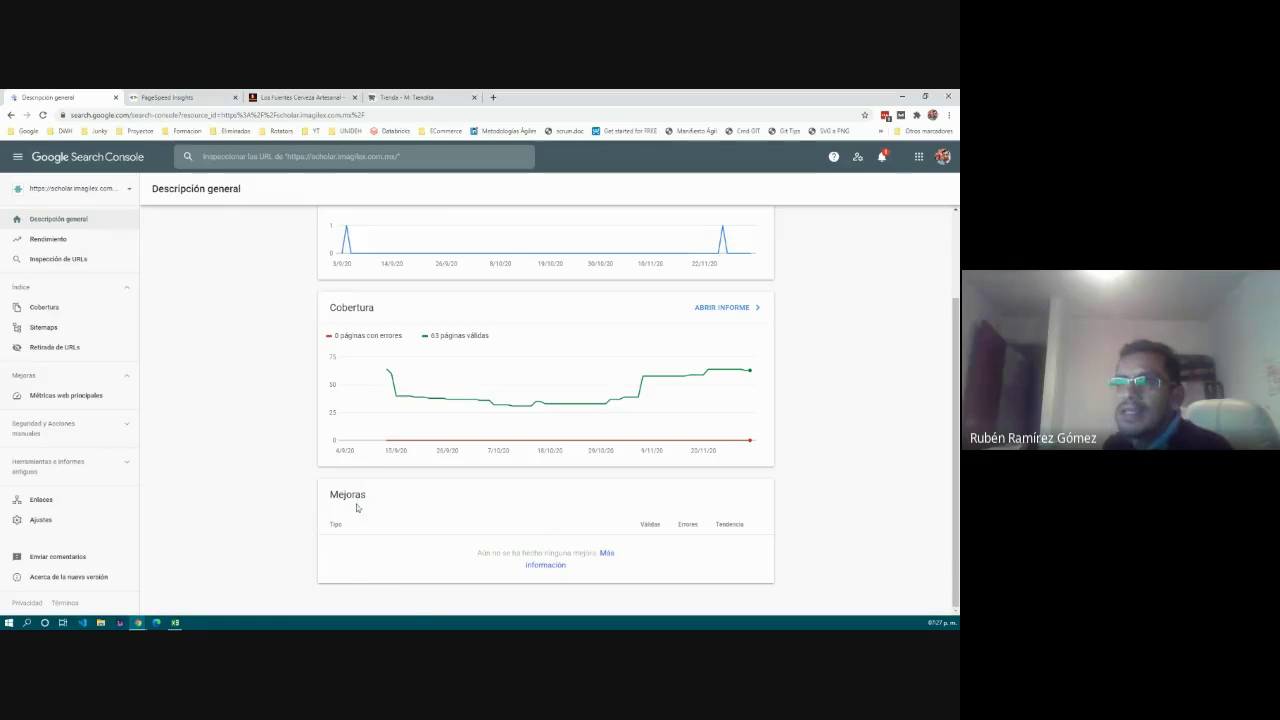
- Open the scholar Performance report and add average CTR and average position to it
{"action": "left_click", "coordinate": [55, 240]}
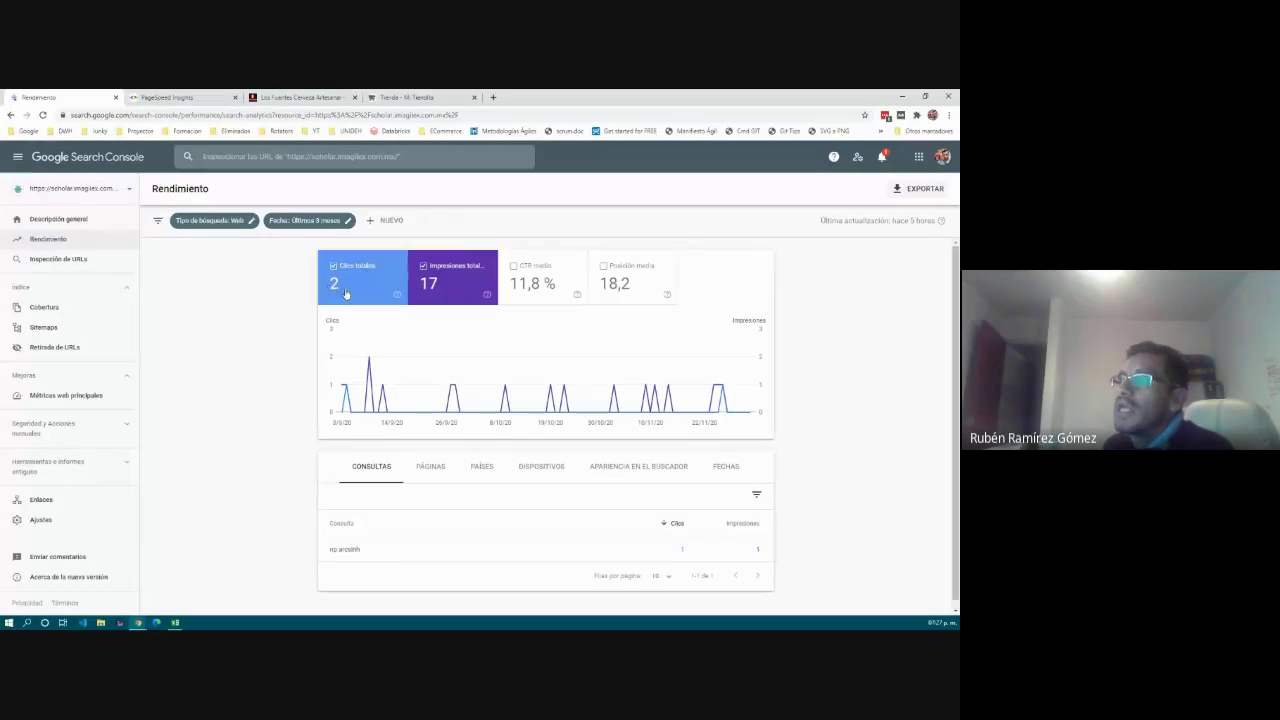
{"action": "left_click", "coordinate": [513, 268]}
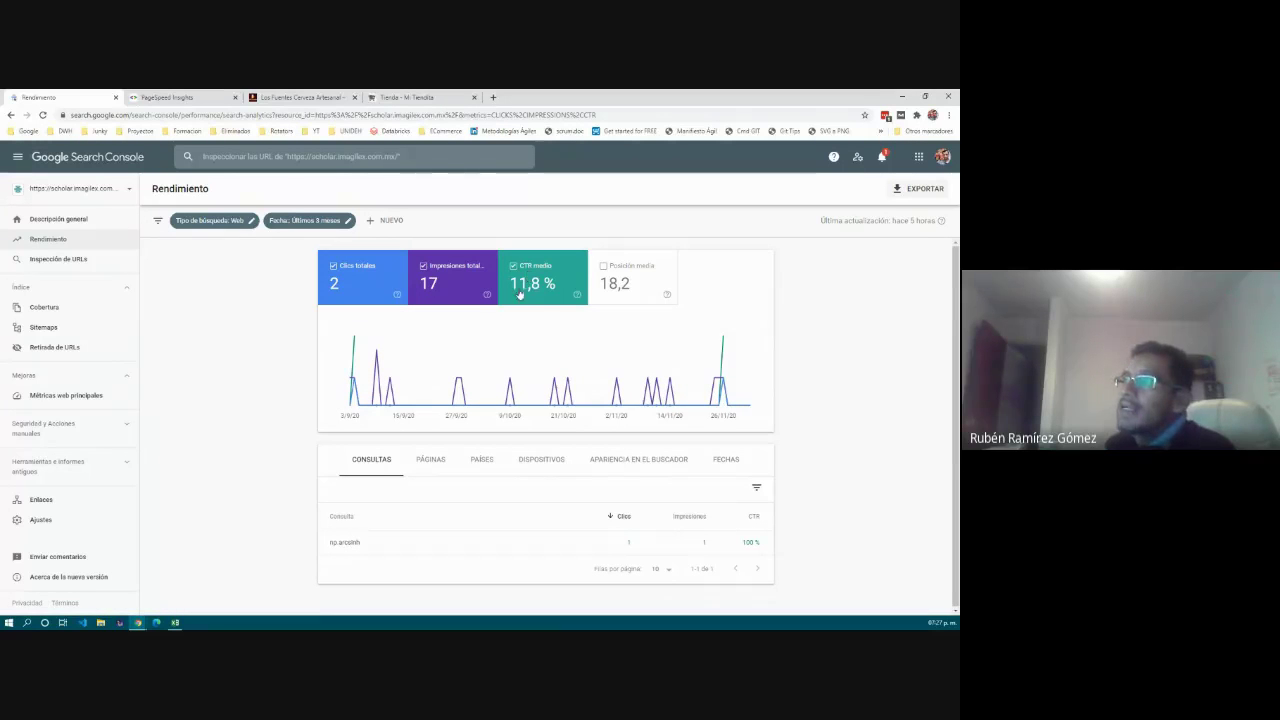
{"action": "left_click", "coordinate": [634, 287]}
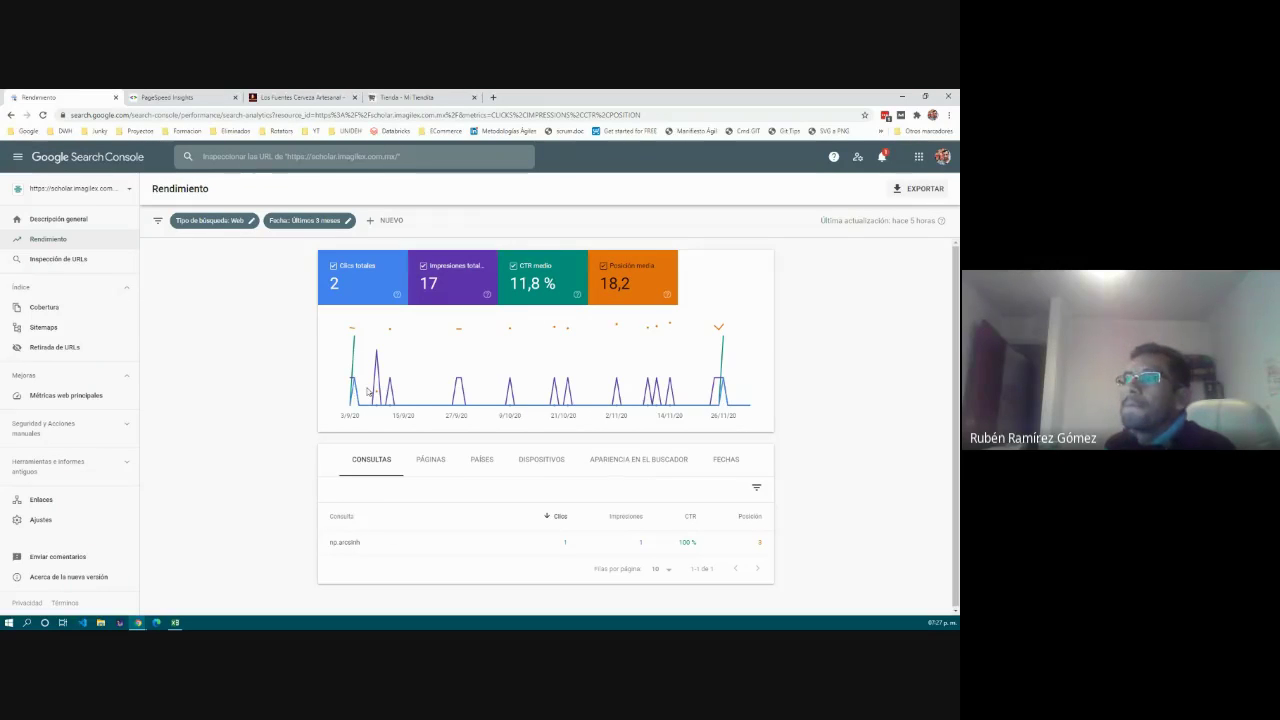
- Break results down by page, country, device, search appearance and date, paging through daily rows
{"action": "left_click", "coordinate": [429, 459]}
{"action": "scroll", "coordinate": [429, 459], "scroll_direction": "down", "scroll_amount": 2}
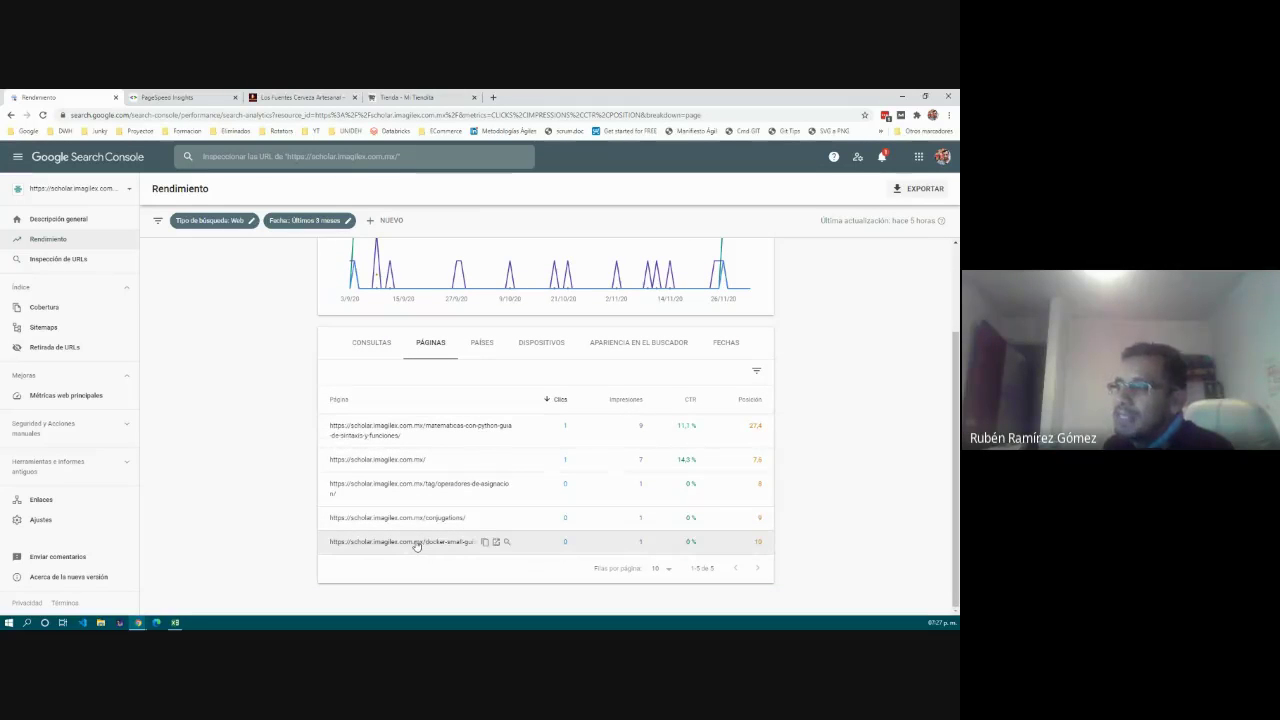
{"action": "left_click", "coordinate": [478, 343]}
{"action": "scroll", "coordinate": [507, 470], "scroll_direction": "down", "scroll_amount": 3}
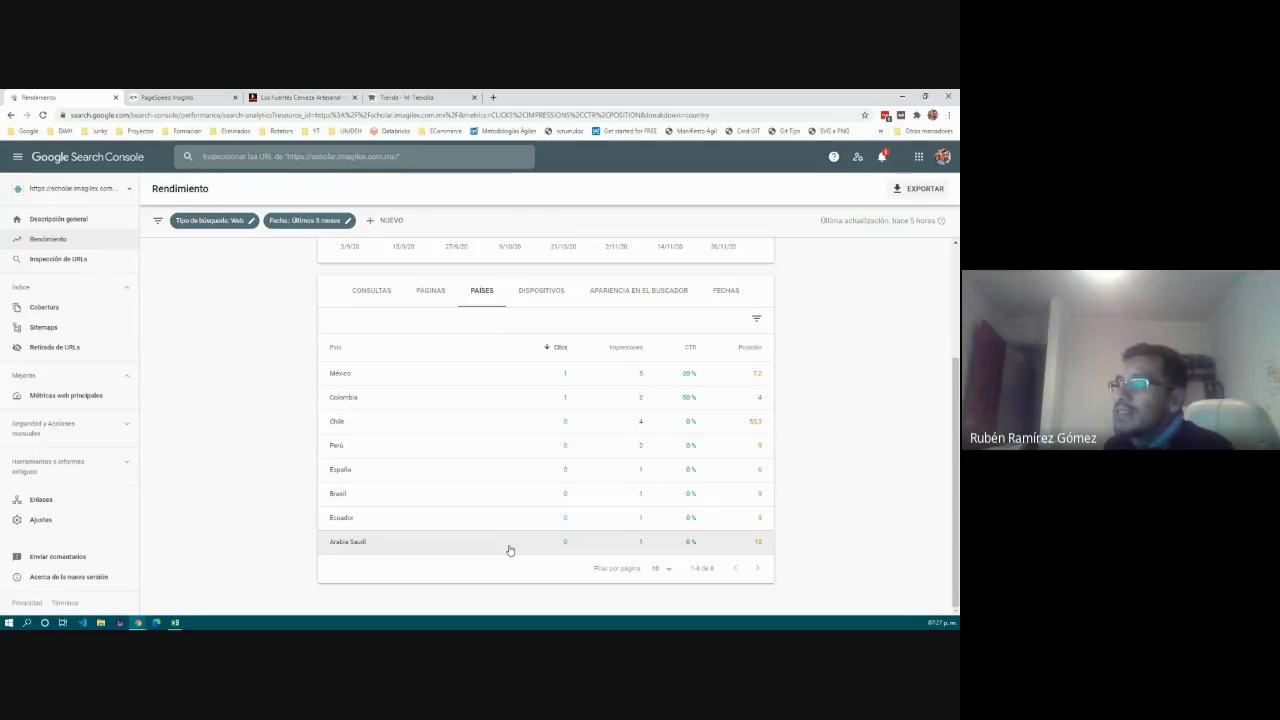
{"action": "left_click", "coordinate": [537, 292]}
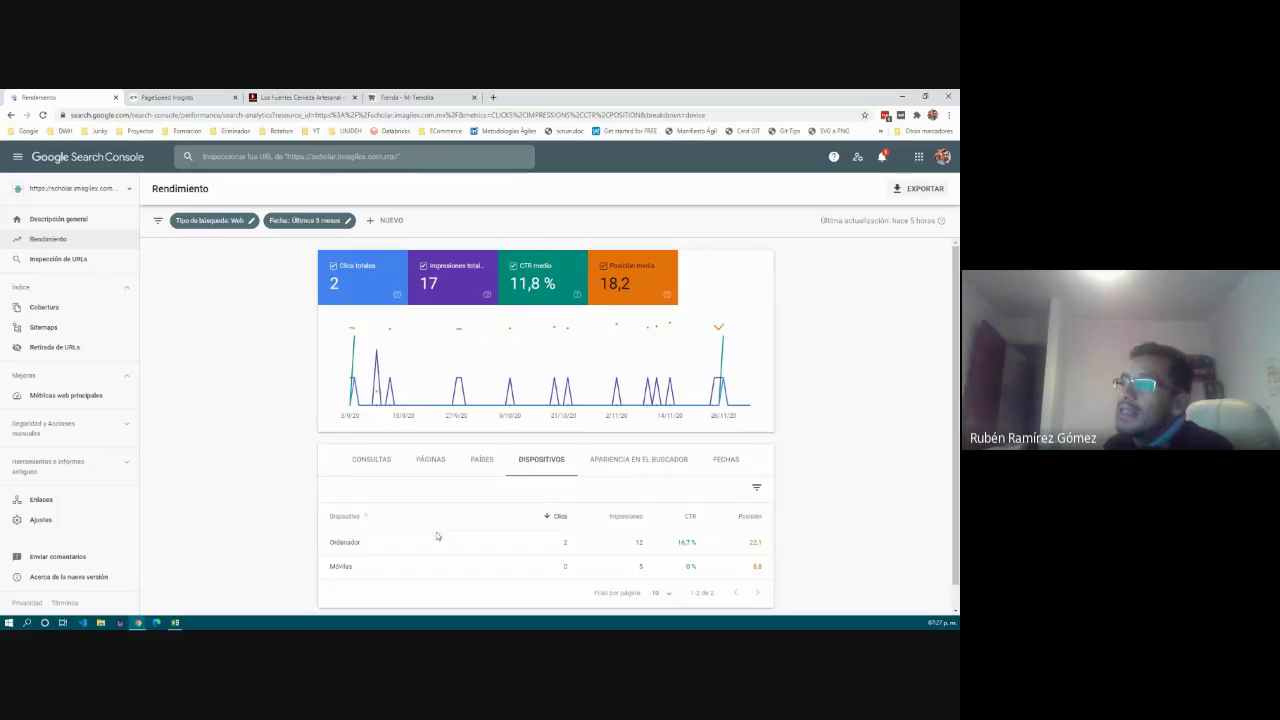
{"action": "scroll", "coordinate": [437, 525], "scroll_direction": "down", "scroll_amount": 1}
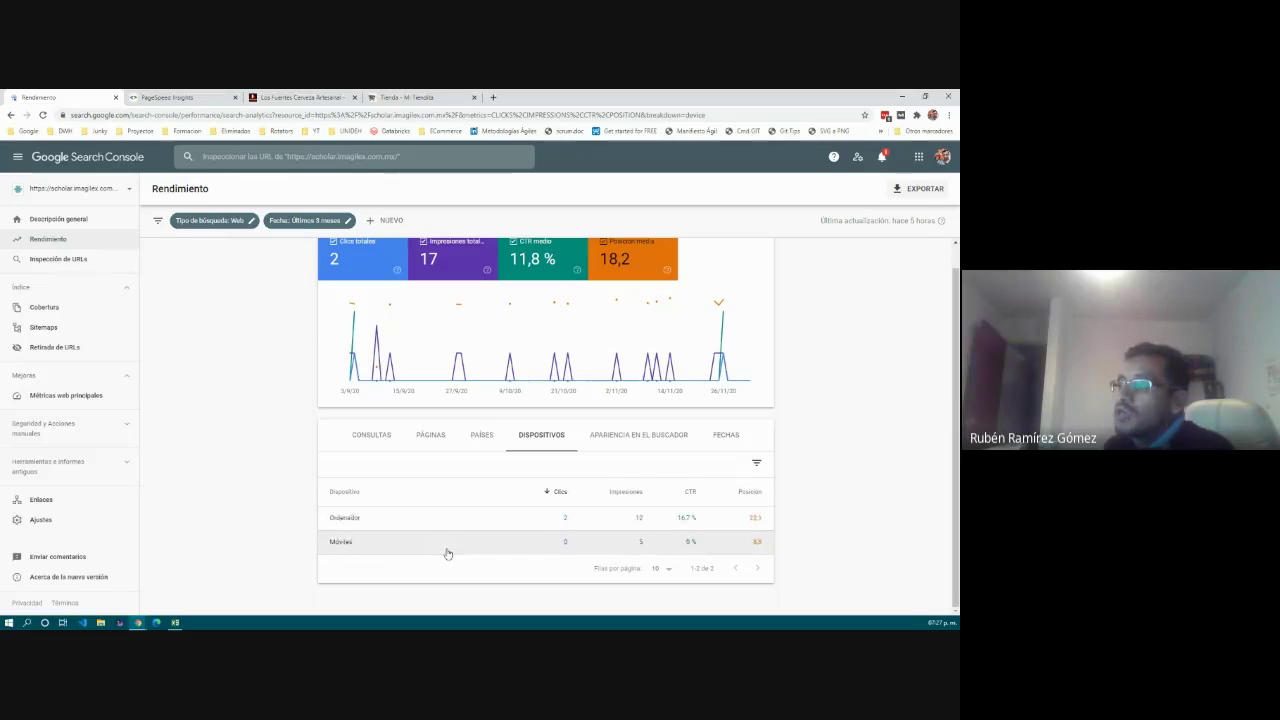
{"action": "left_click", "coordinate": [659, 436]}
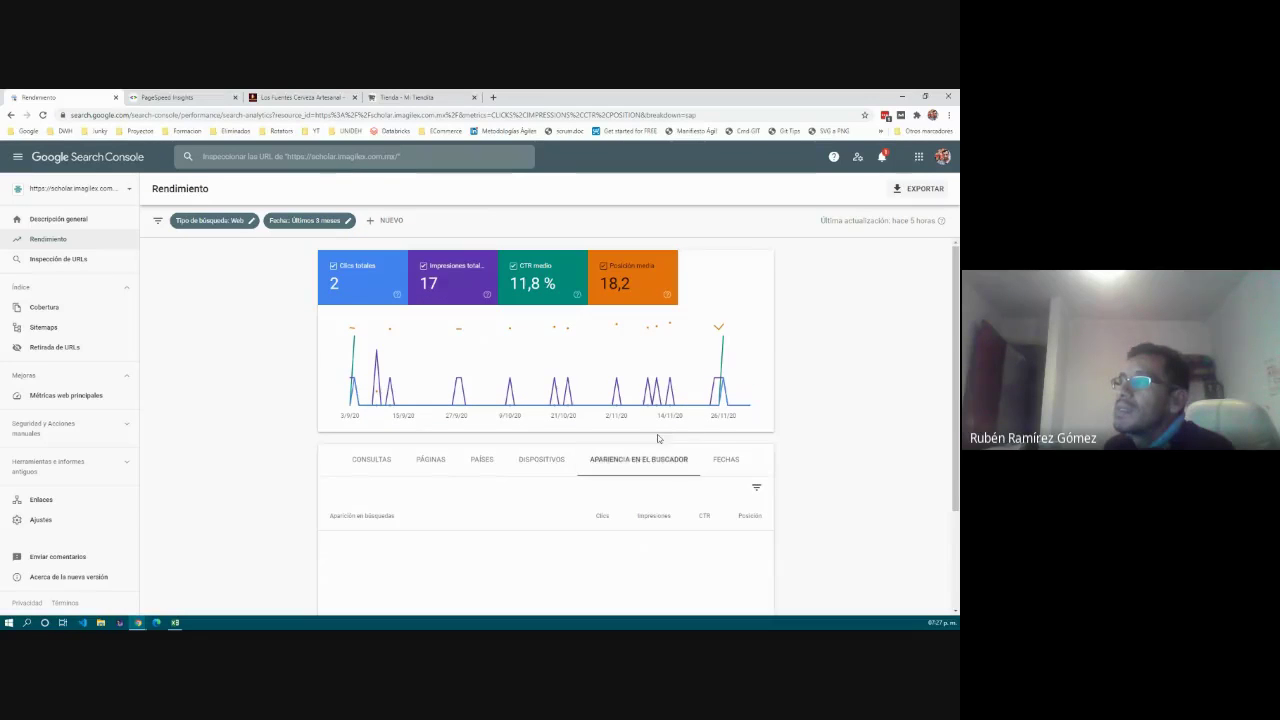
{"action": "scroll", "coordinate": [610, 461], "scroll_direction": "down", "scroll_amount": 2}
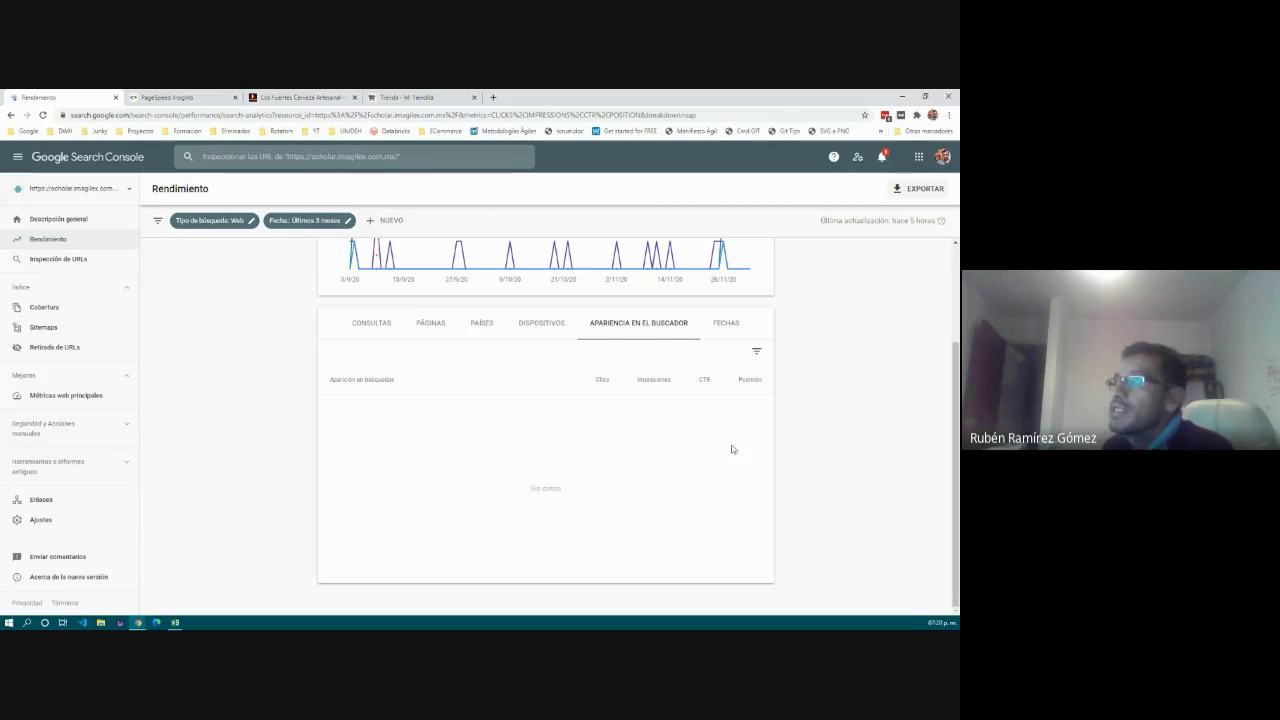
{"action": "left_click", "coordinate": [727, 324]}
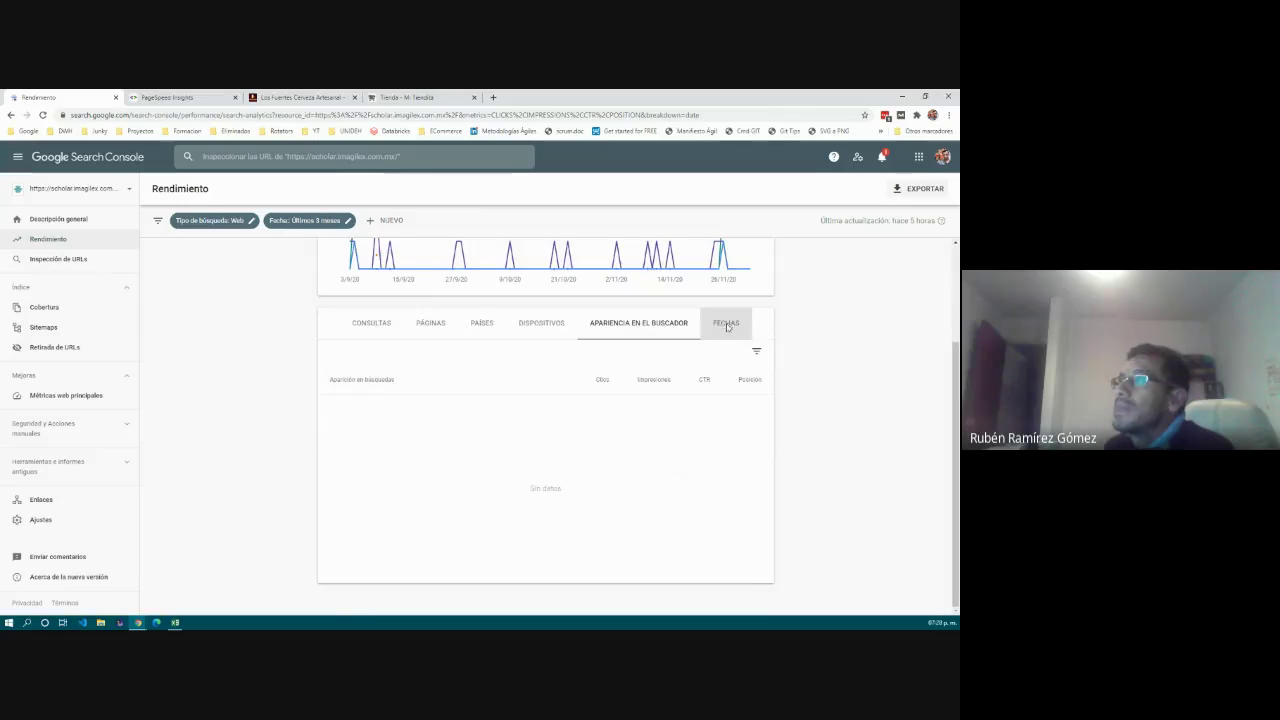
{"action": "scroll", "coordinate": [537, 434], "scroll_direction": "down", "scroll_amount": 2}
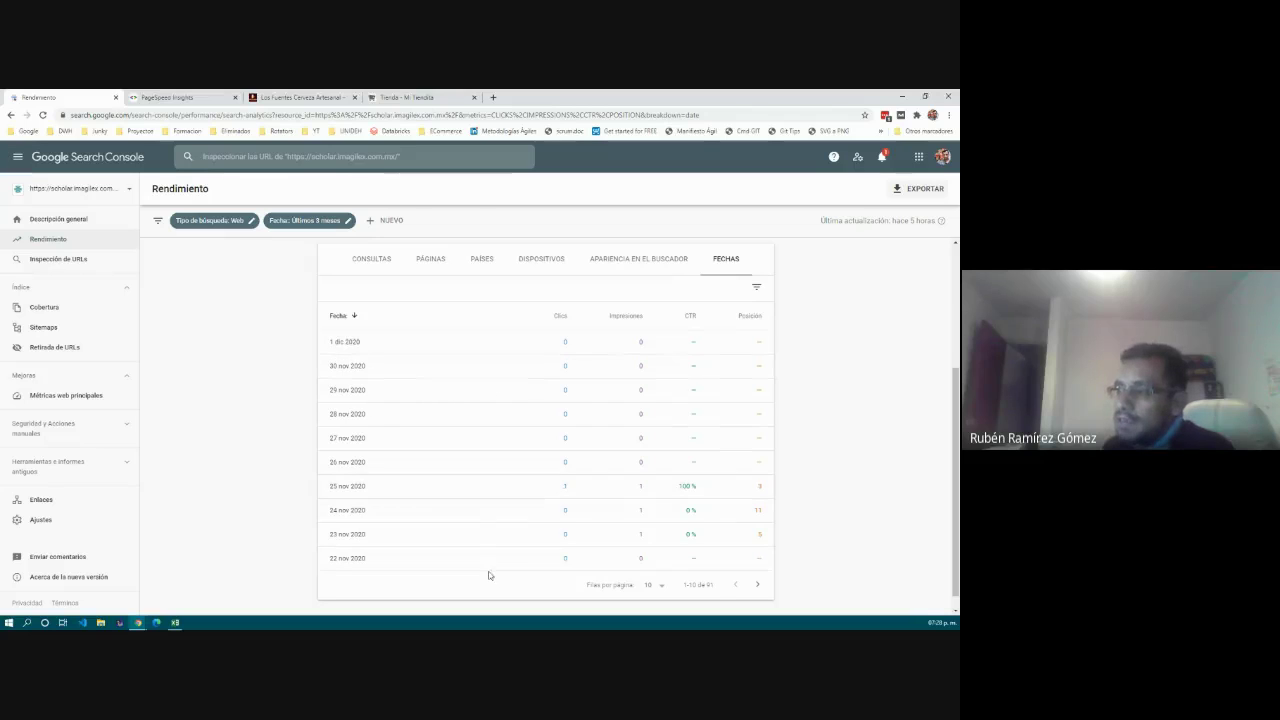
{"action": "left_click", "coordinate": [758, 586]}
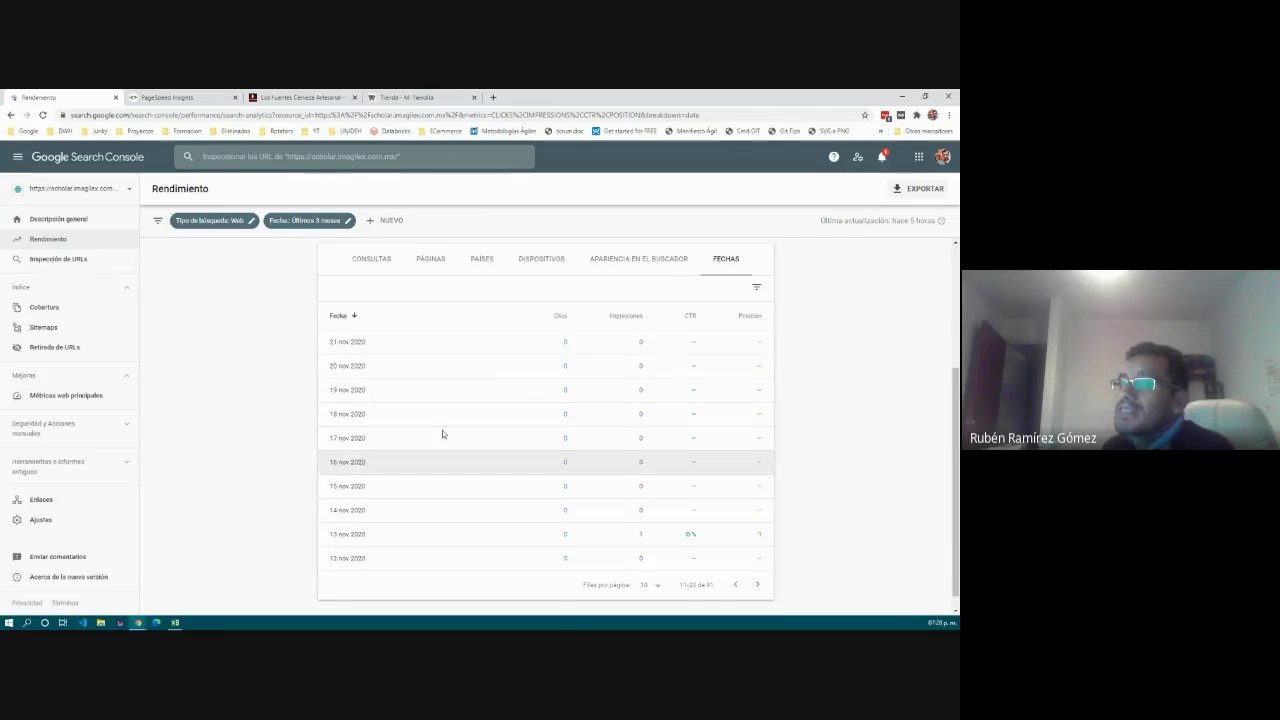
{"action": "scroll", "coordinate": [456, 358], "scroll_direction": "up", "scroll_amount": 3}
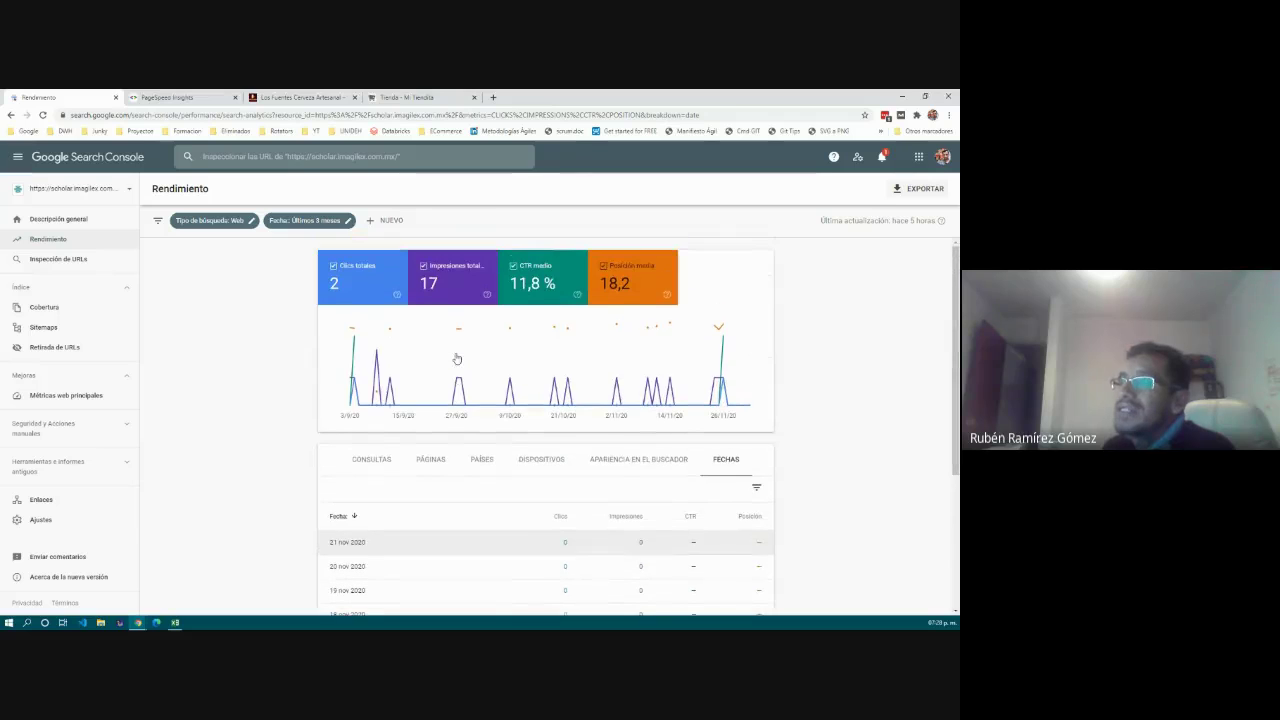
- Change the report's date filter from 'Últimos 3 meses' to 'Últimos 16 meses' and apply it
{"action": "left_click", "coordinate": [305, 220]}
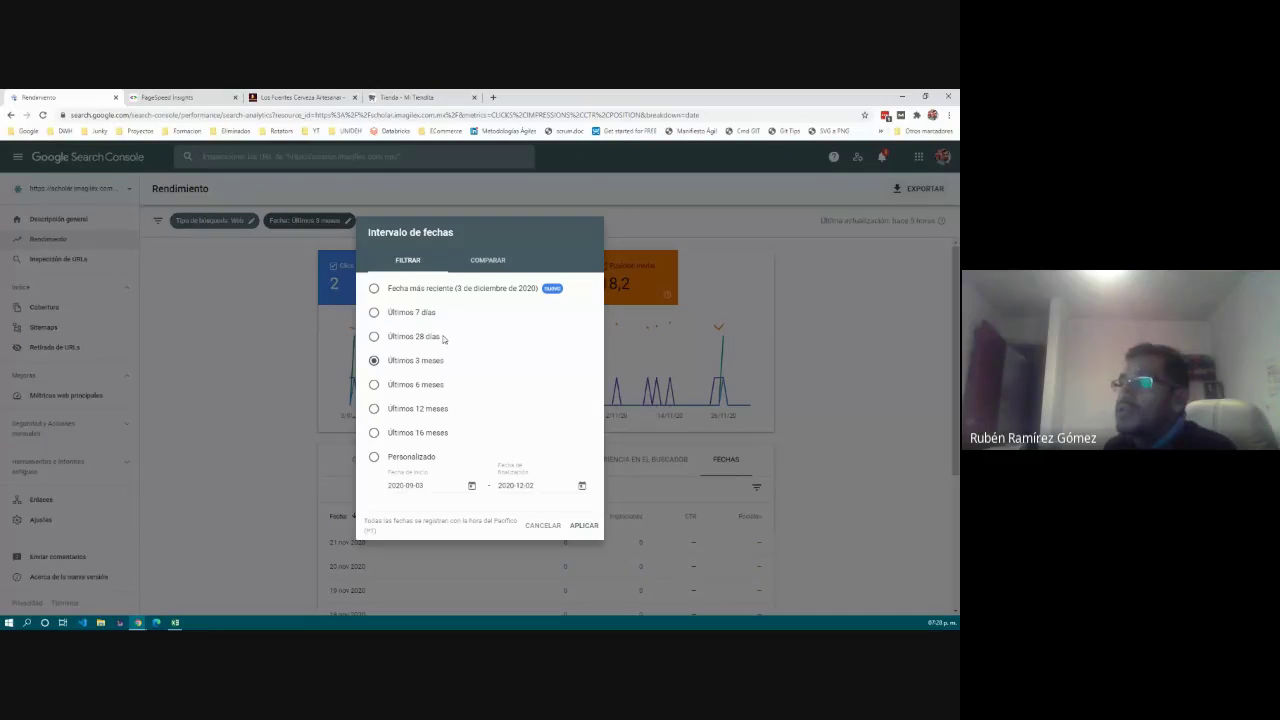
{"action": "left_click", "coordinate": [418, 432]}
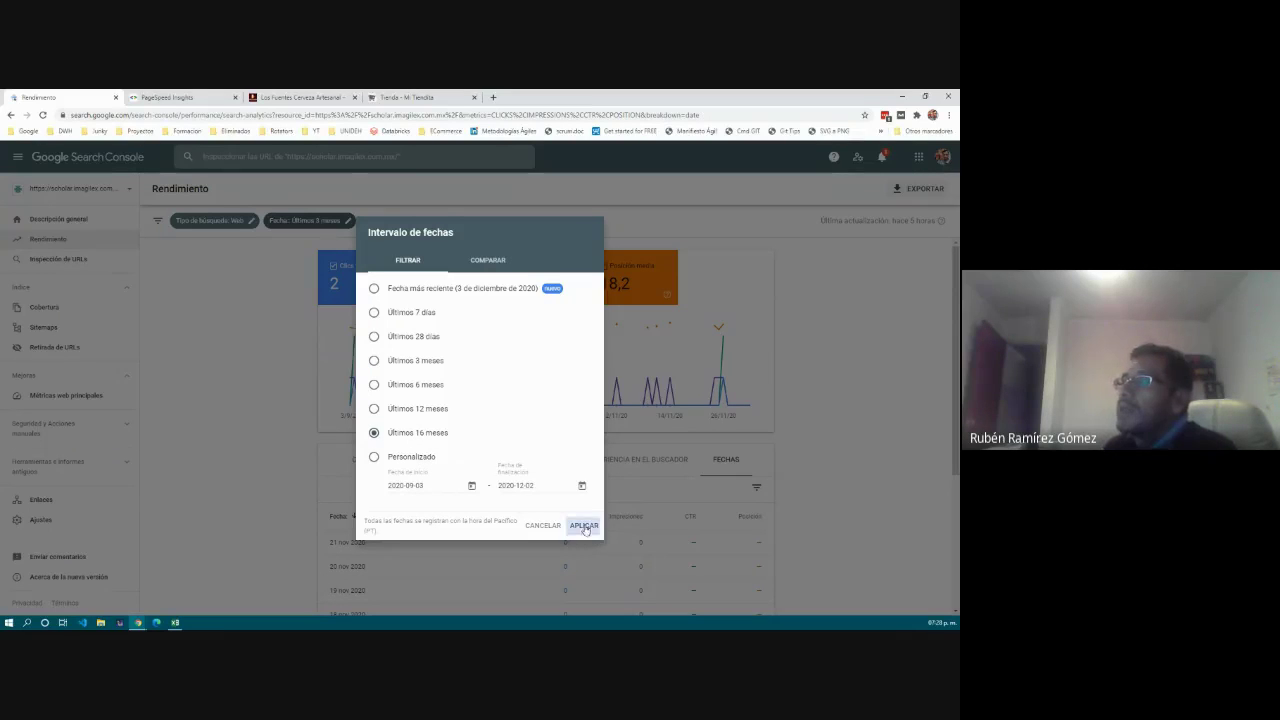
{"action": "left_click", "coordinate": [584, 525]}
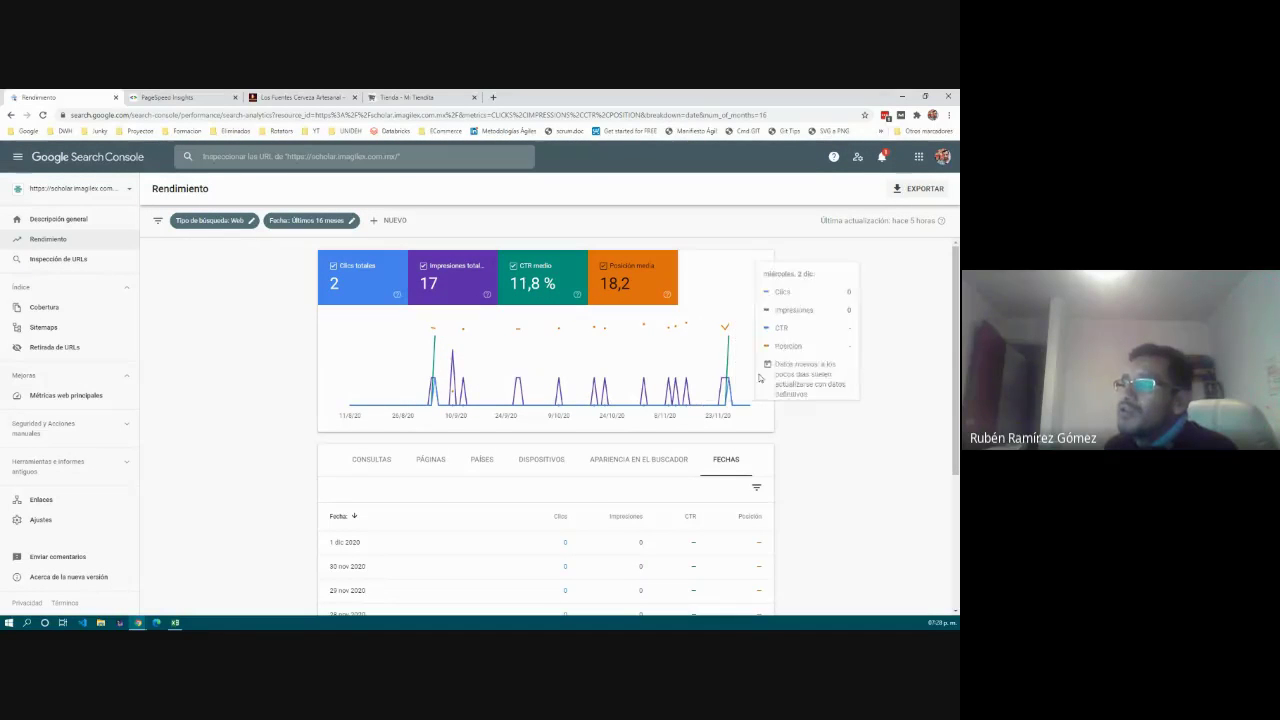
{"action": "scroll", "coordinate": [370, 495], "scroll_direction": "down", "scroll_amount": 3}
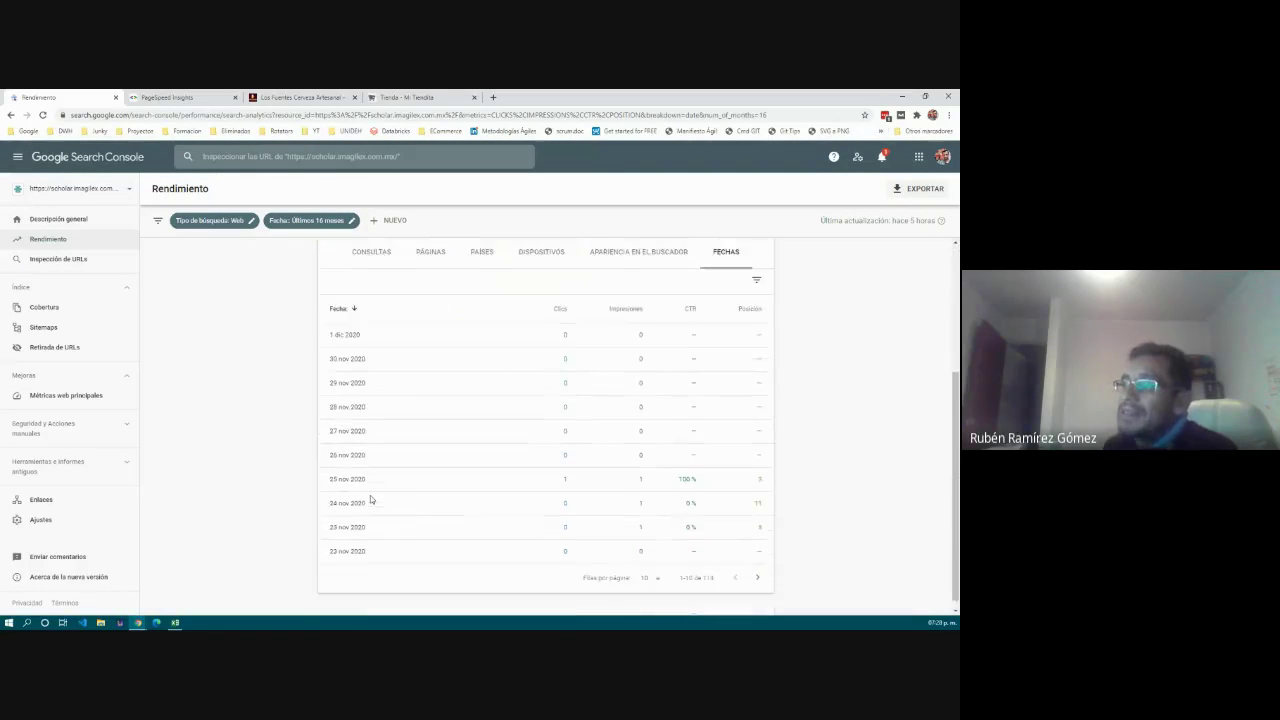
{"action": "scroll", "coordinate": [370, 495], "scroll_direction": "up", "scroll_amount": 3}
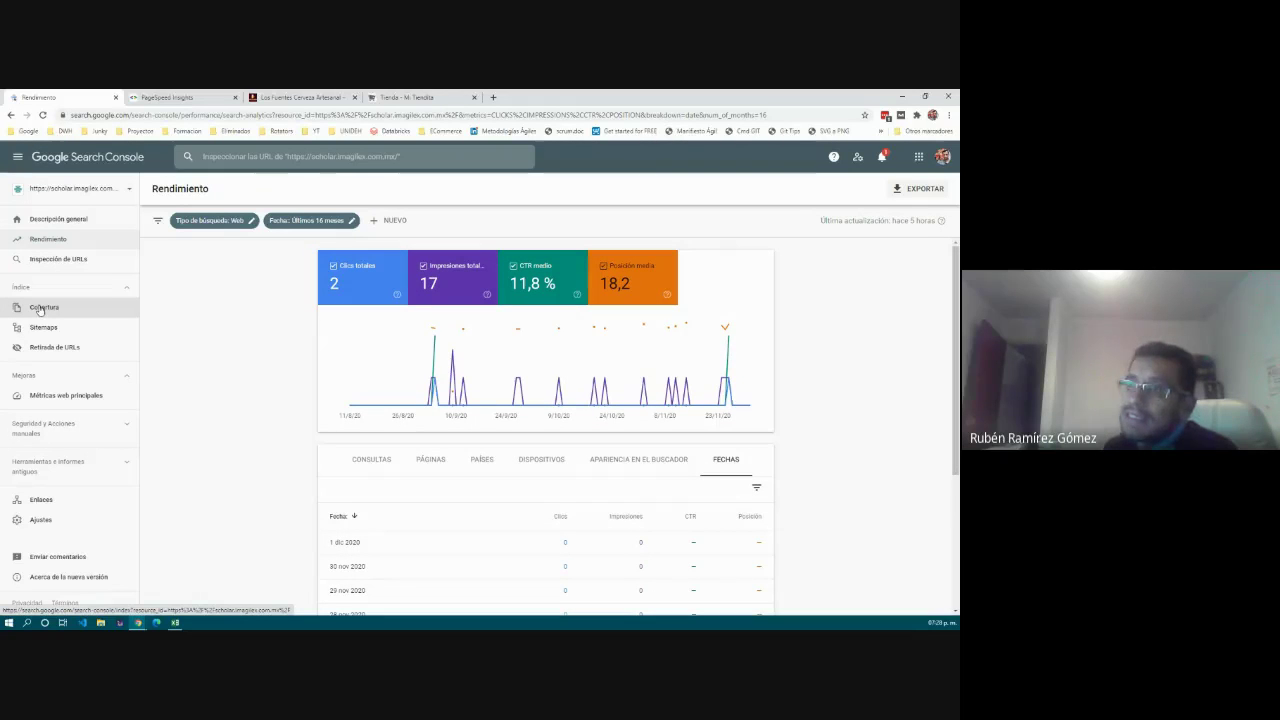
- Look through the Coverage, Sitemaps, URL Removals and Core Web Vitals reports in turn
{"action": "left_click", "coordinate": [40, 310]}
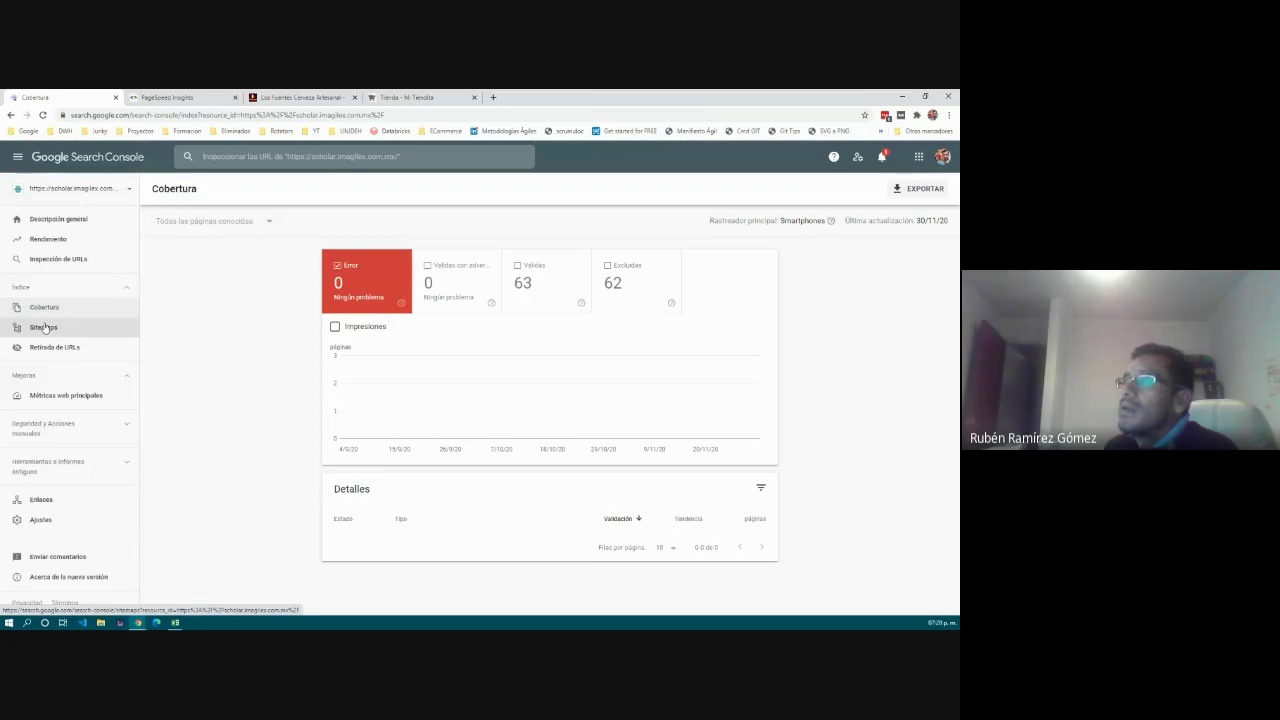
{"action": "left_click", "coordinate": [44, 328]}
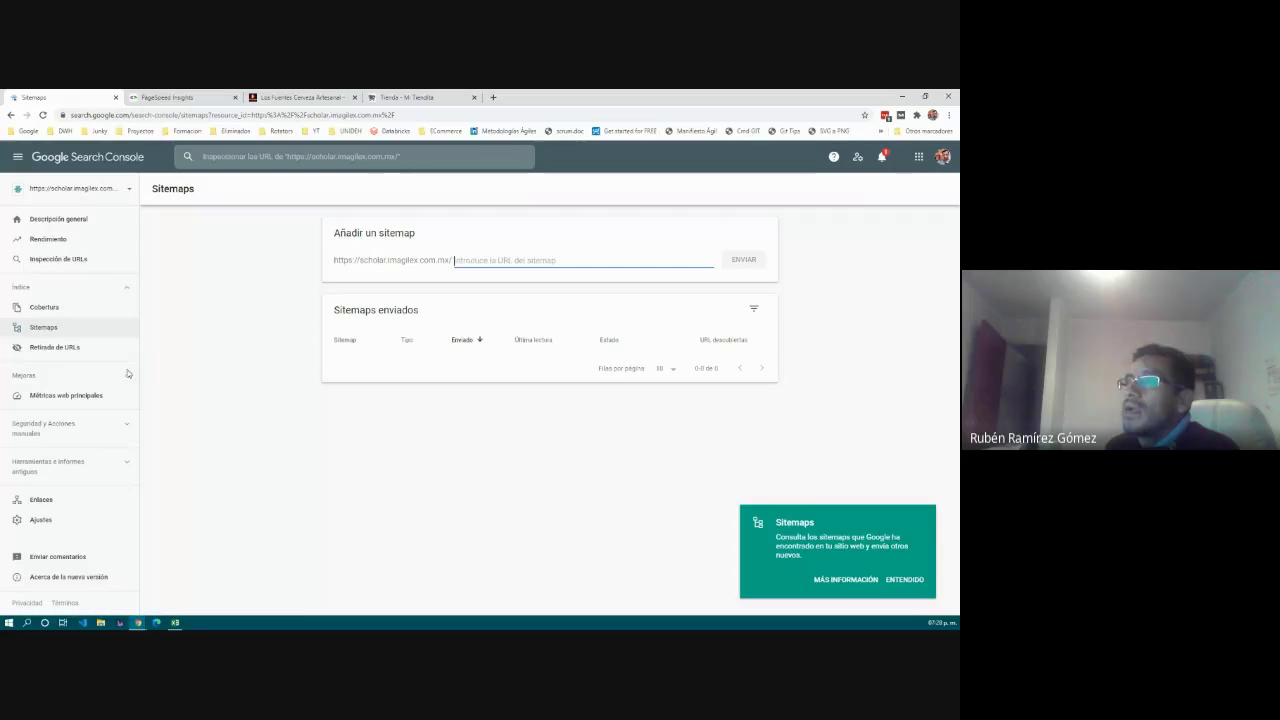
{"action": "left_click", "coordinate": [60, 349]}
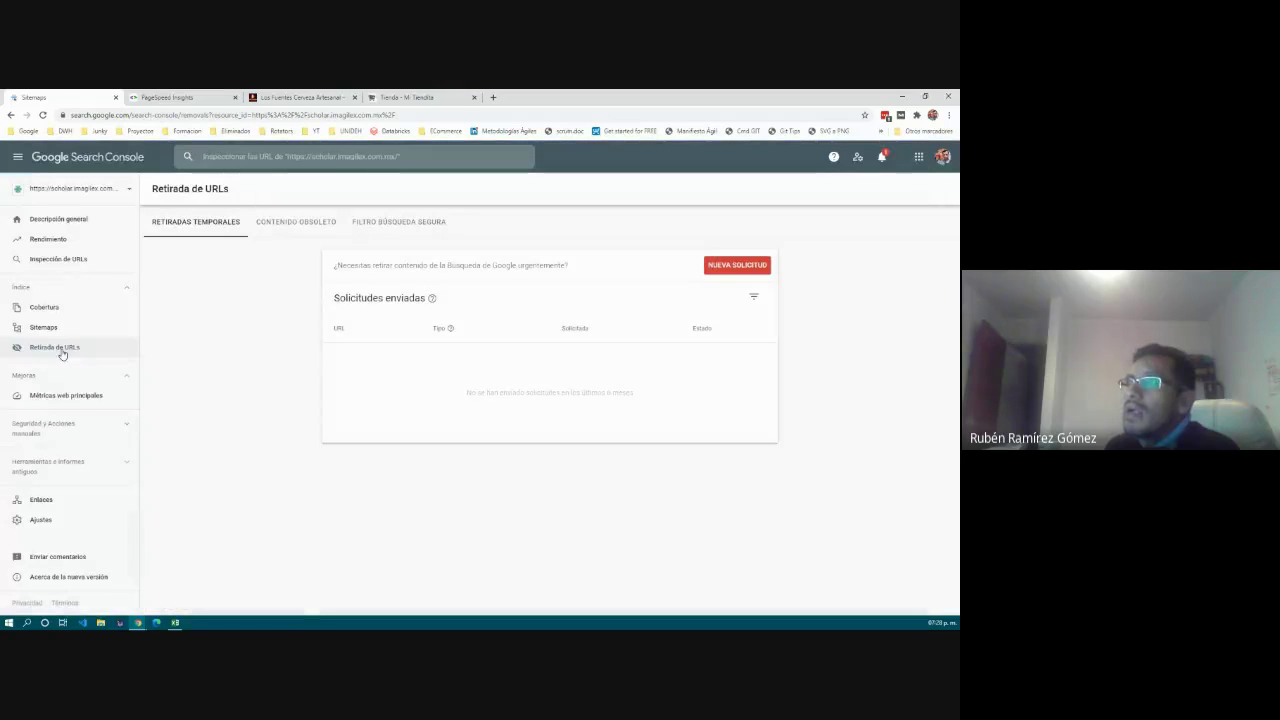
{"action": "left_click", "coordinate": [57, 396]}
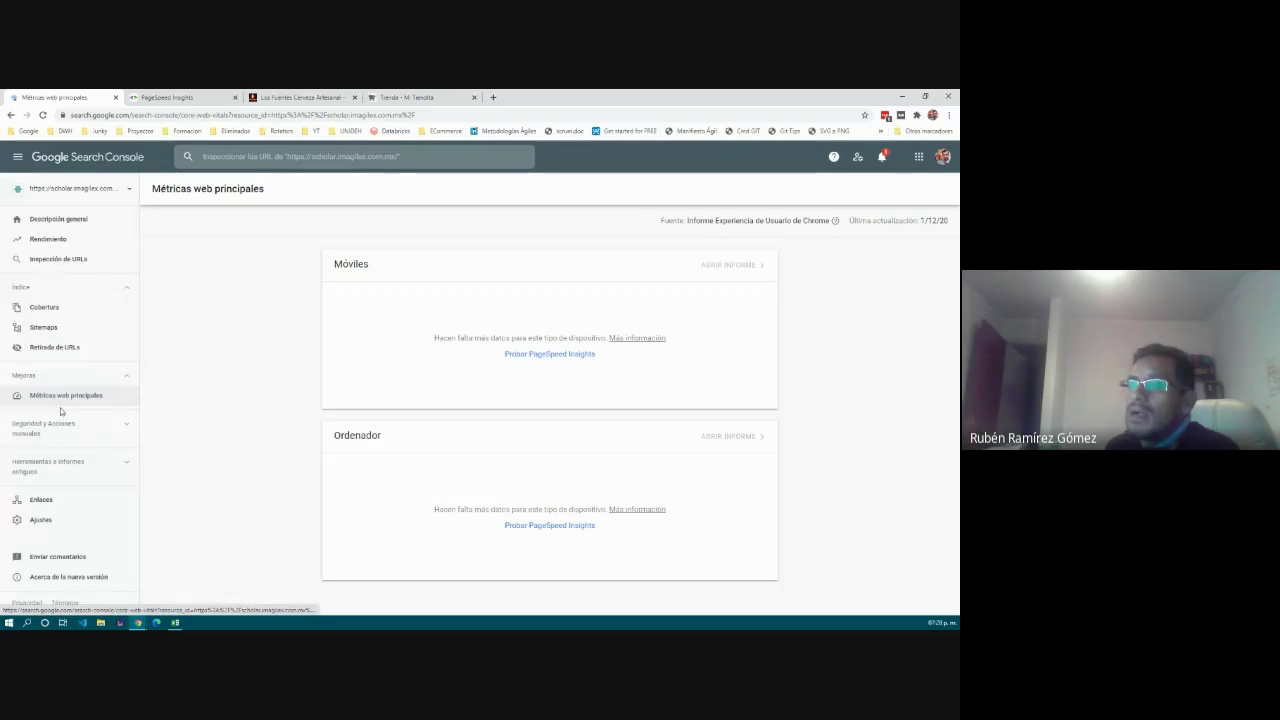
- Expand and collapse the sidebar sections, then open the Links report showing 0 external and internal links
{"action": "left_click", "coordinate": [62, 426]}
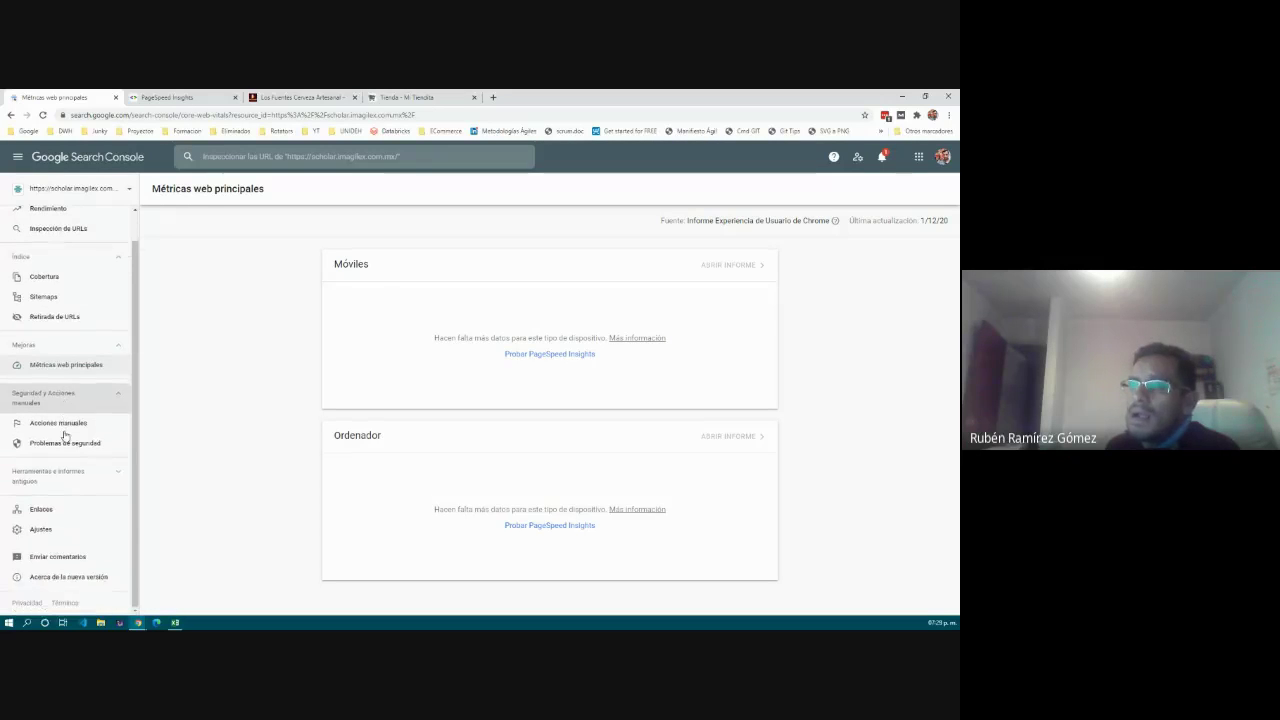
{"action": "left_click", "coordinate": [67, 475]}
{"action": "scroll", "coordinate": [67, 480], "scroll_direction": "down", "scroll_amount": 1}
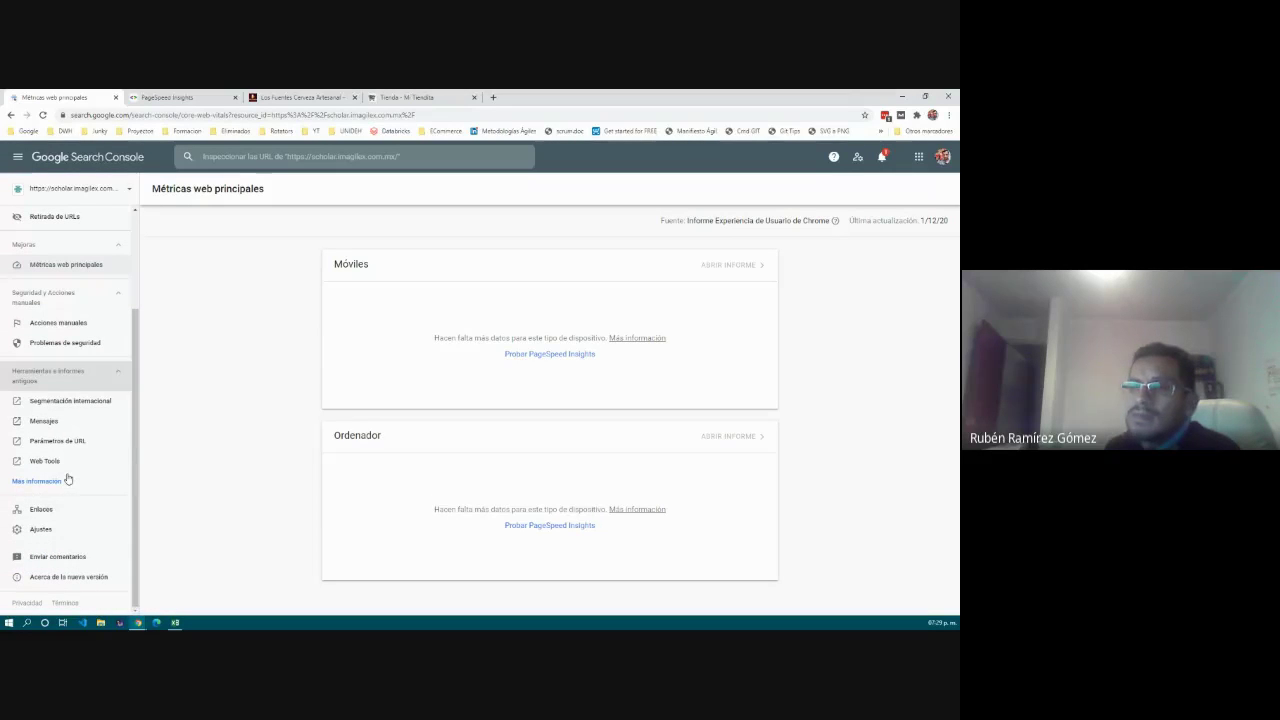
{"action": "left_click", "coordinate": [118, 372]}
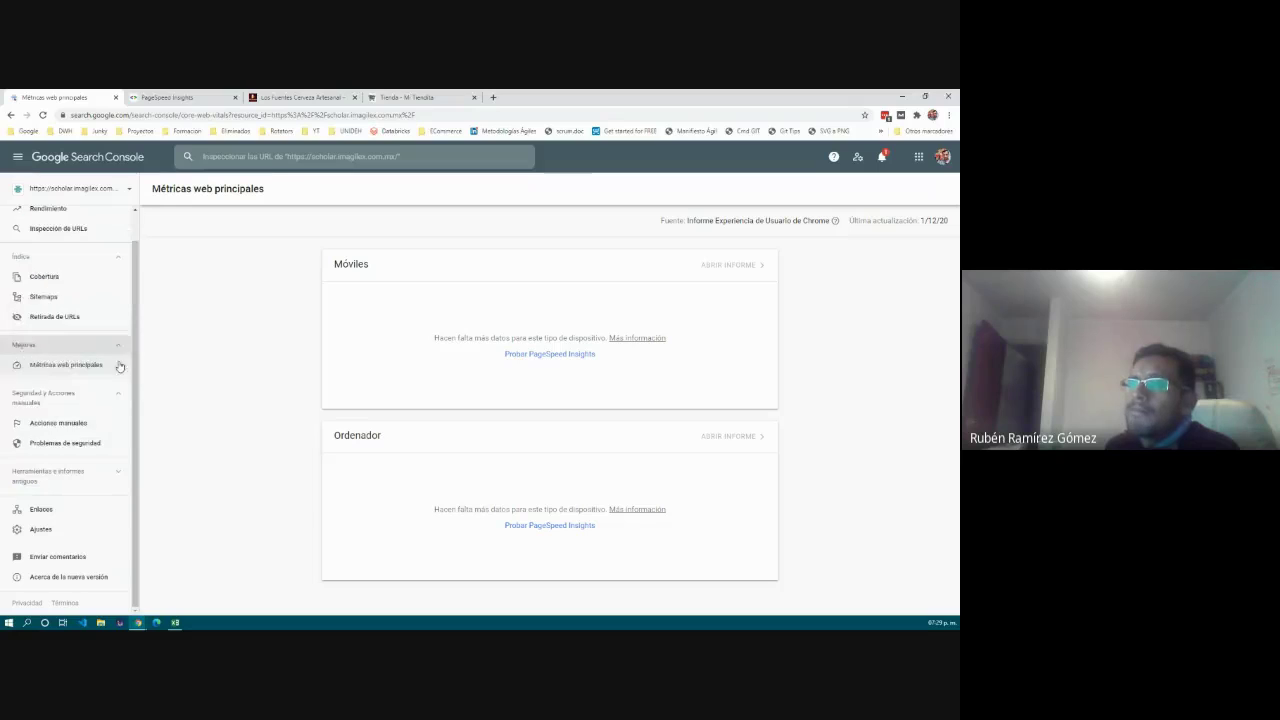
{"action": "left_click", "coordinate": [121, 395]}
{"action": "left_click", "coordinate": [126, 372]}
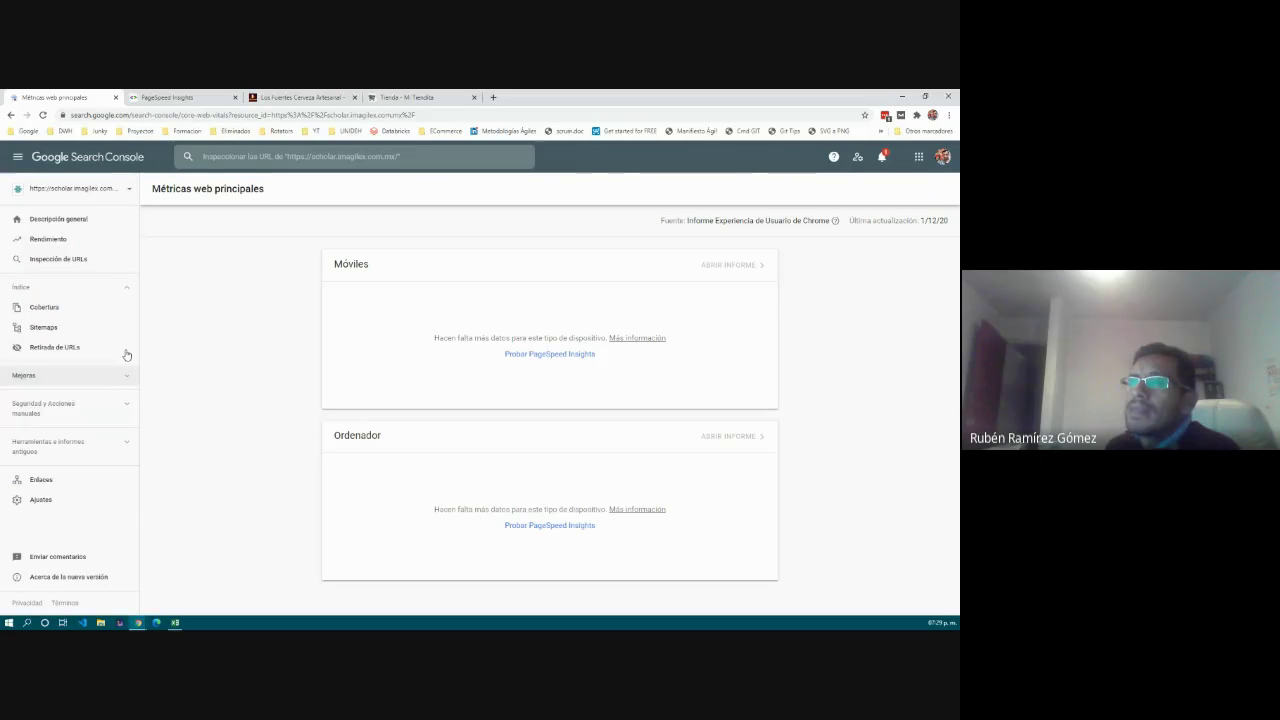
{"action": "left_click", "coordinate": [125, 288]}
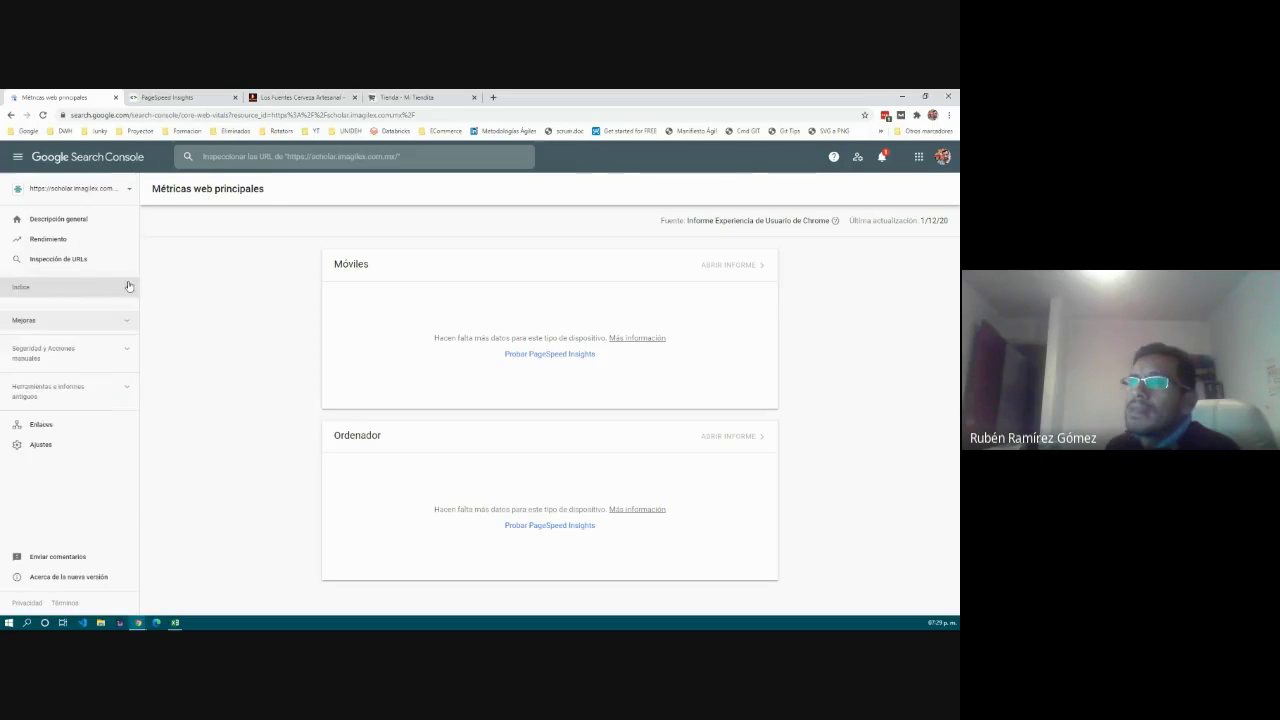
{"action": "left_click", "coordinate": [67, 356]}
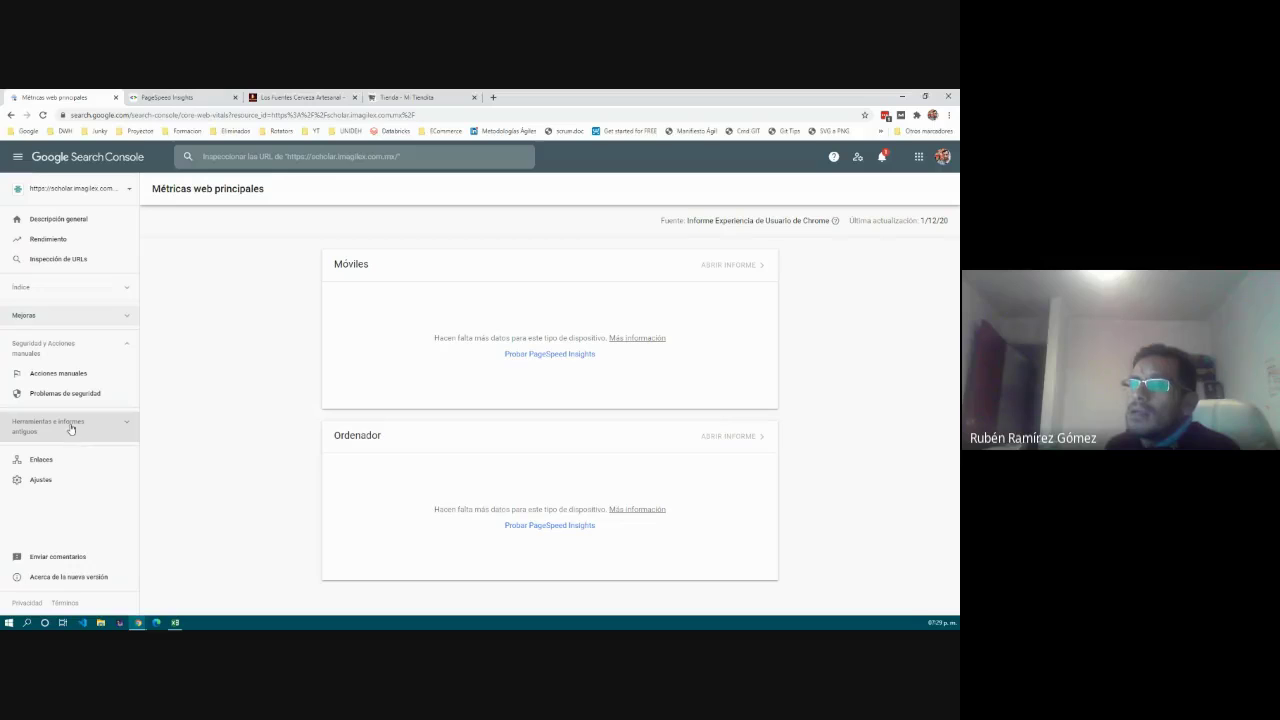
{"action": "left_click", "coordinate": [41, 462]}
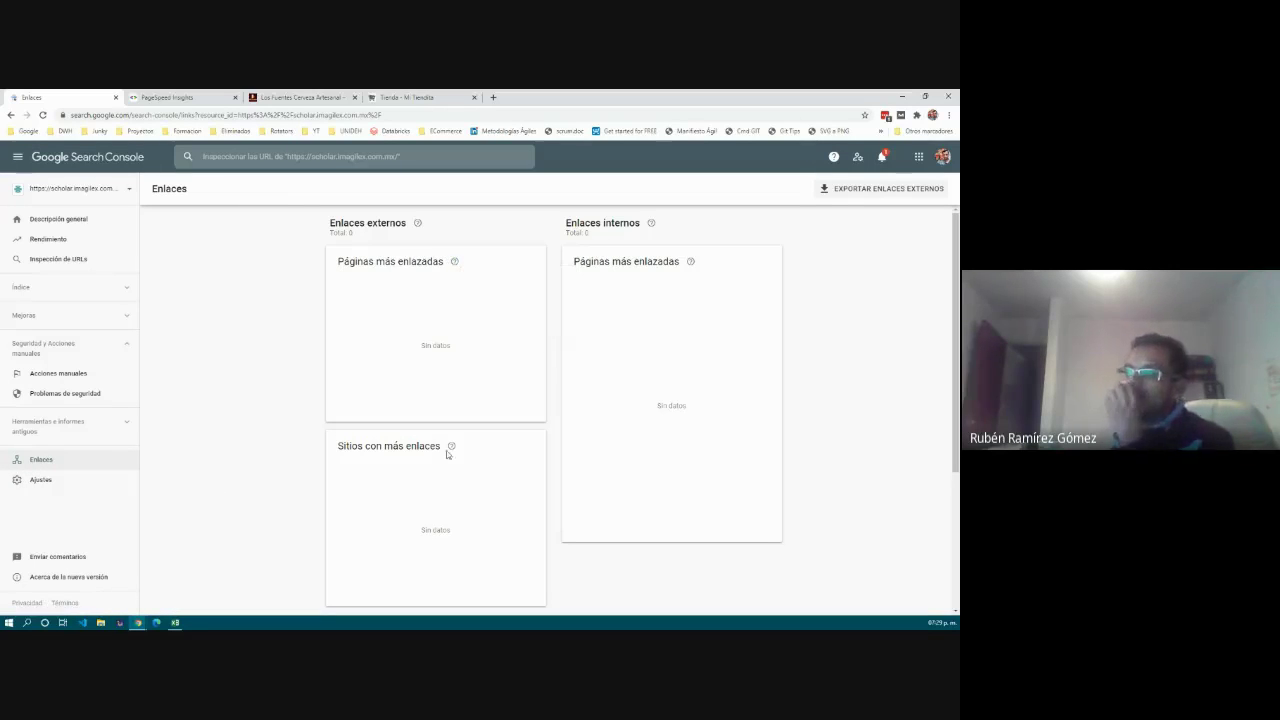
{"action": "mouse_move", "coordinate": [452, 446]}
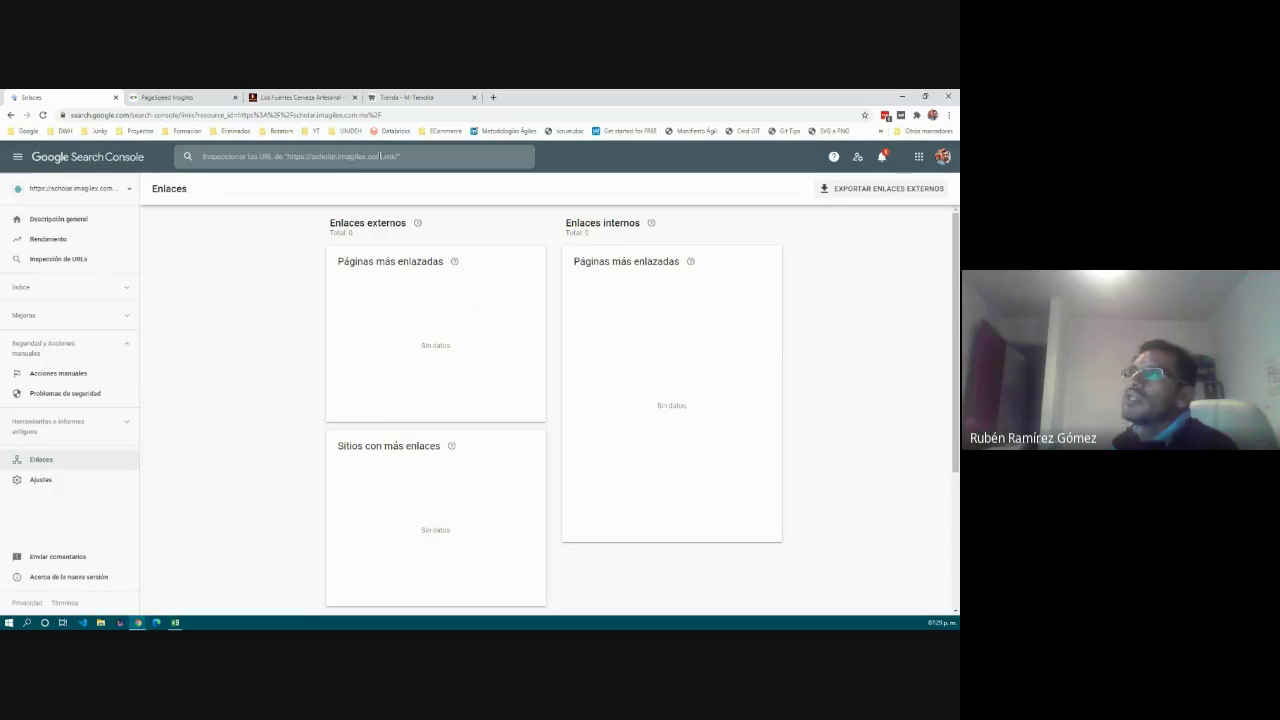
- Switch to the upmh.imagilex.com.mx property and browse its Sitemaps, Links, Performance and Overview pages
{"action": "left_click", "coordinate": [84, 189]}
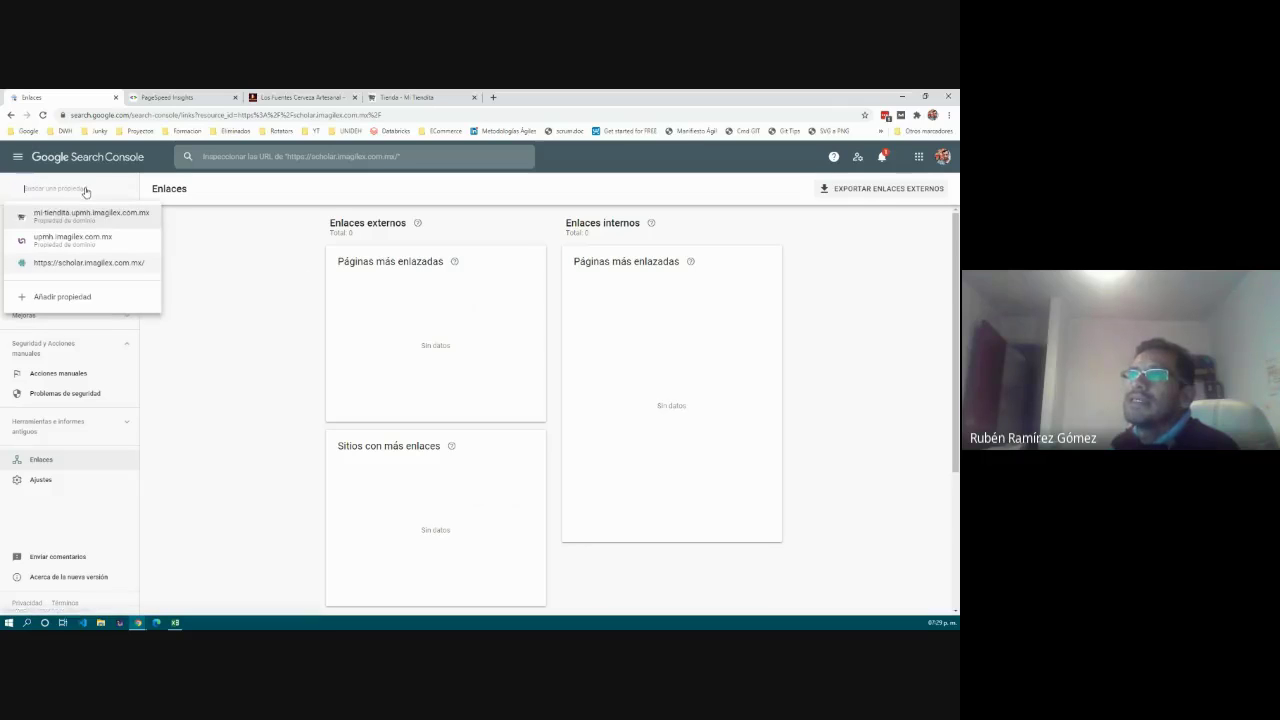
{"action": "left_click", "coordinate": [84, 248]}
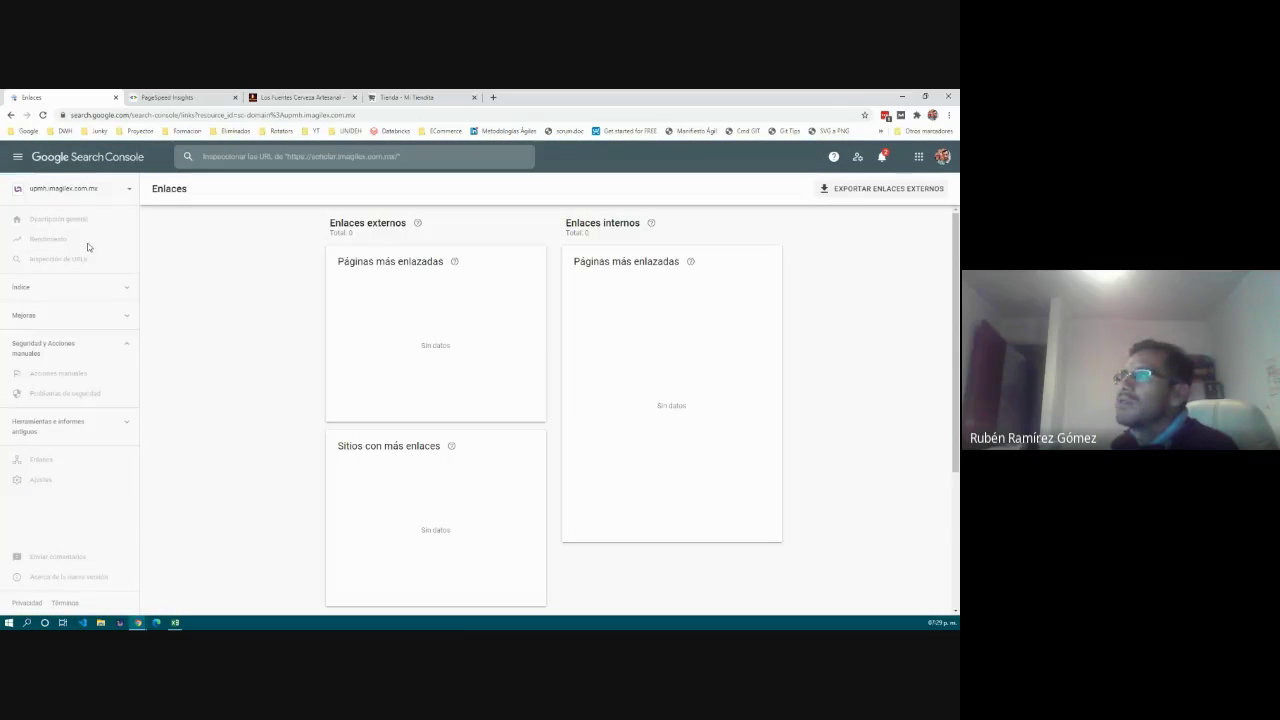
{"action": "scroll", "coordinate": [479, 424], "scroll_direction": "down", "scroll_amount": 2}
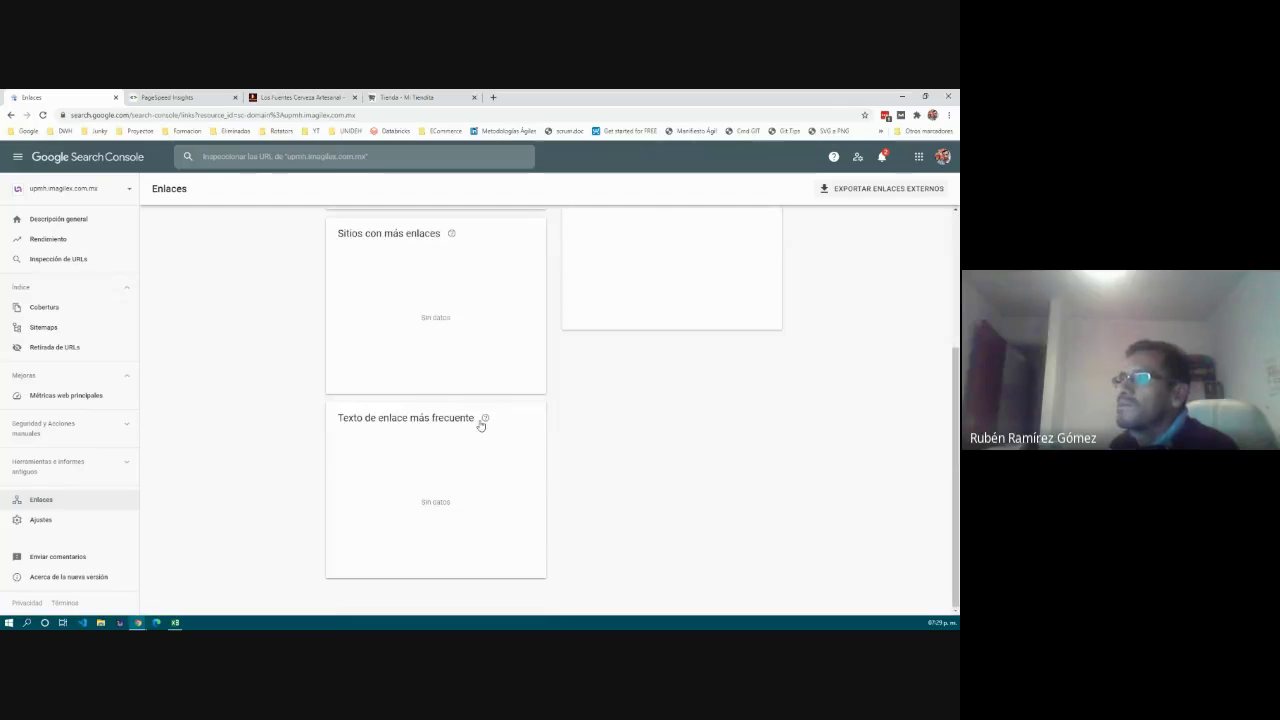
{"action": "scroll", "coordinate": [480, 424], "scroll_direction": "up", "scroll_amount": 2}
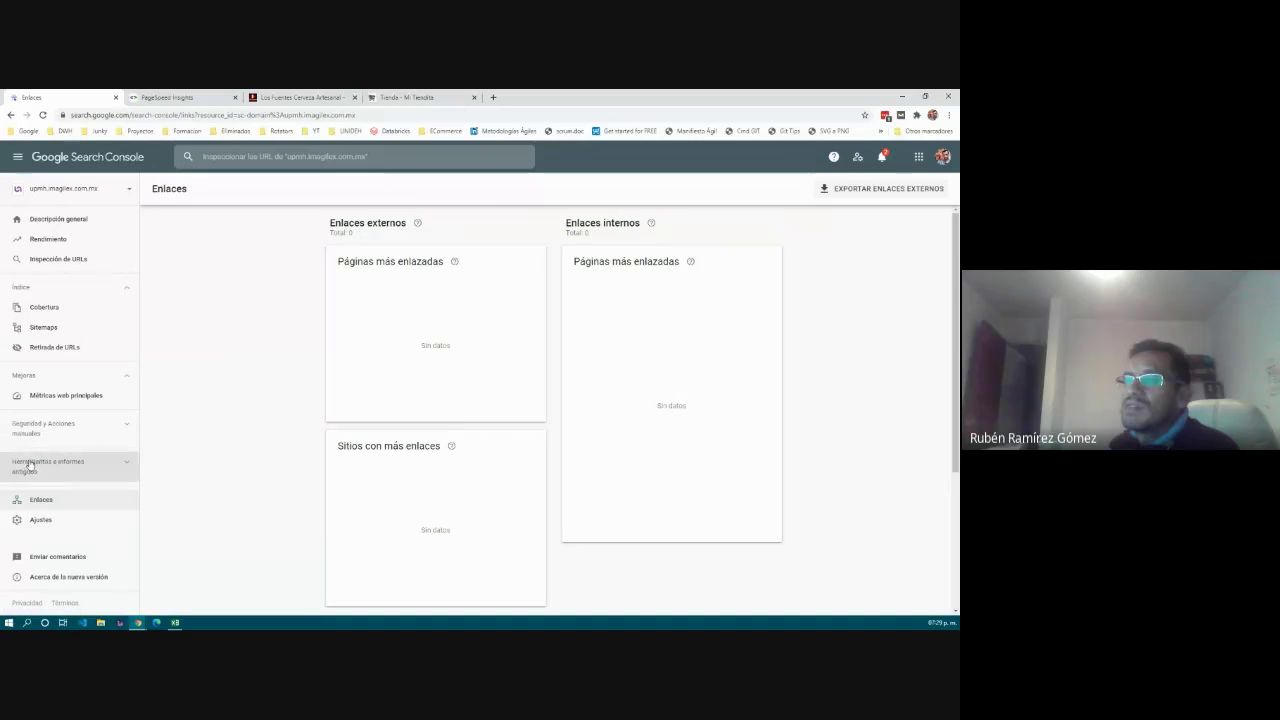
{"action": "left_click", "coordinate": [54, 327]}
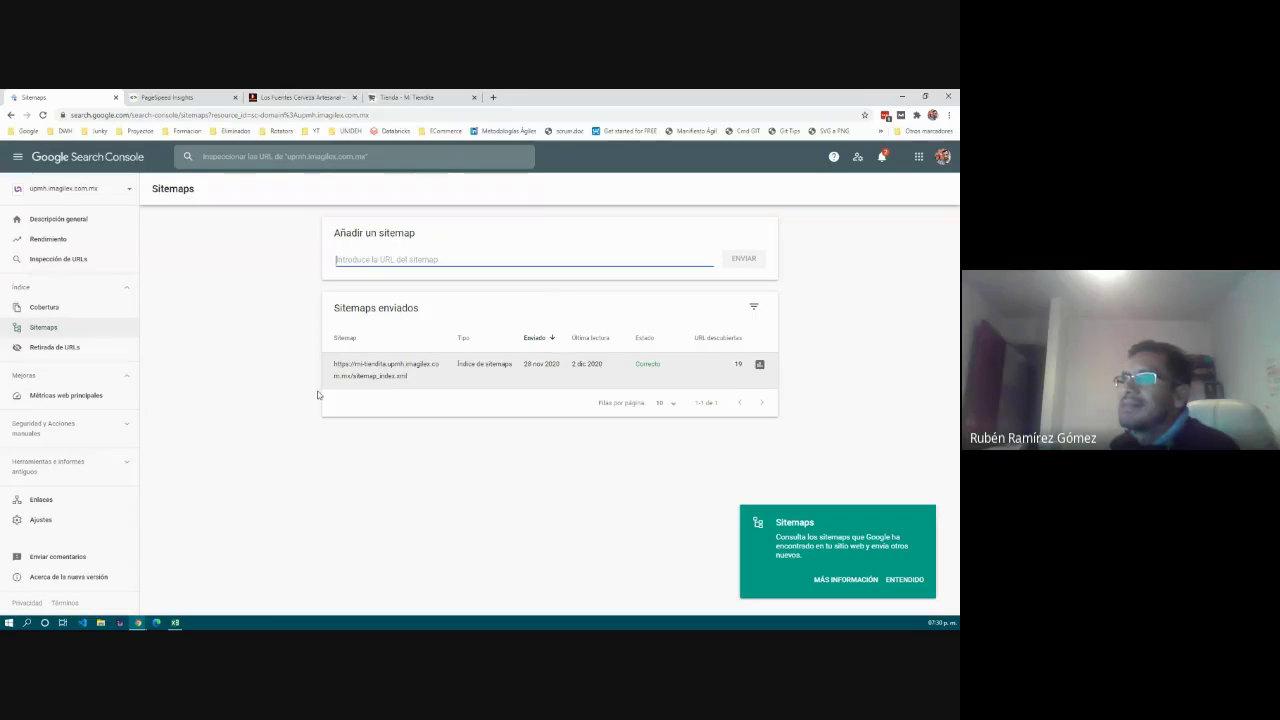
{"action": "left_click", "coordinate": [40, 500]}
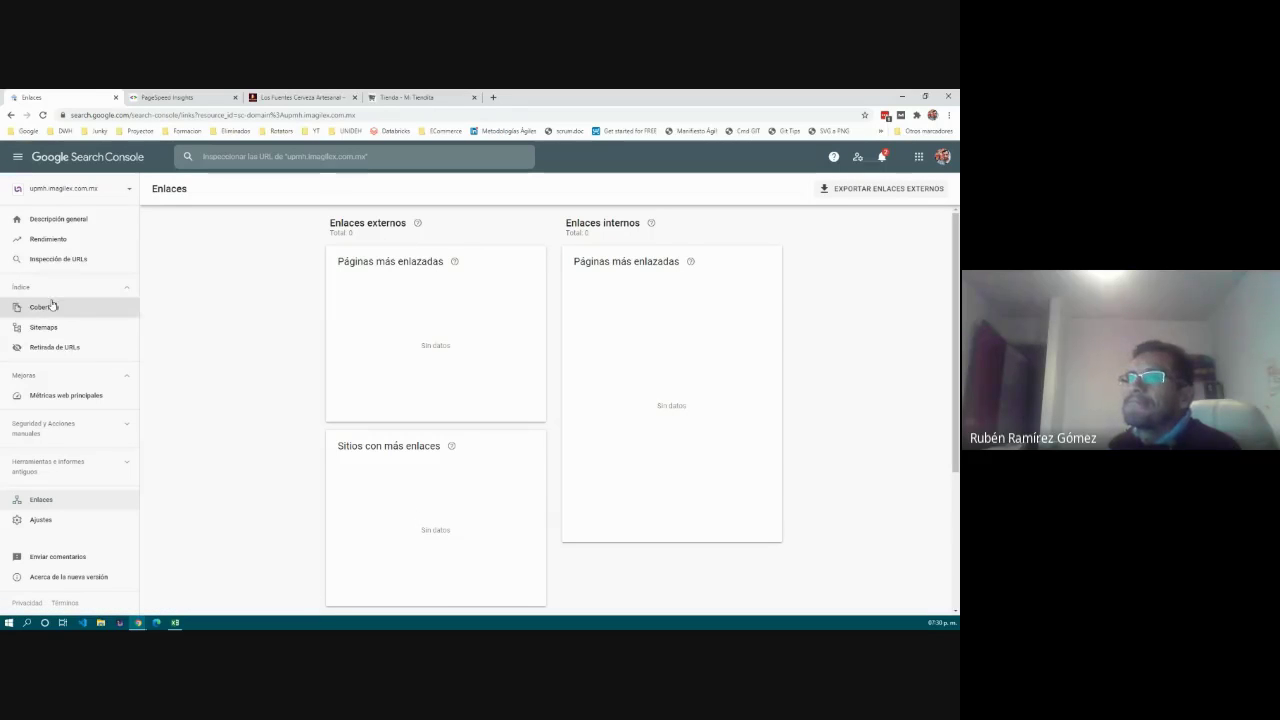
{"action": "left_click", "coordinate": [48, 240]}
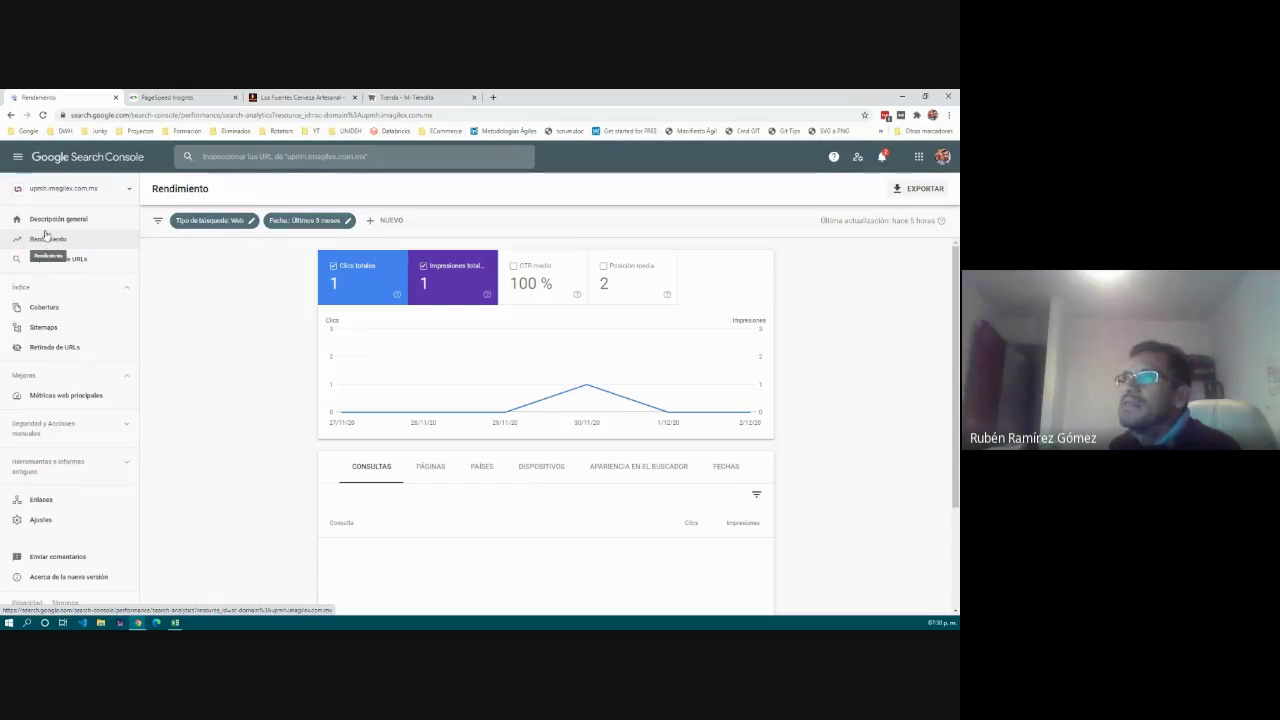
{"action": "left_click", "coordinate": [46, 222]}
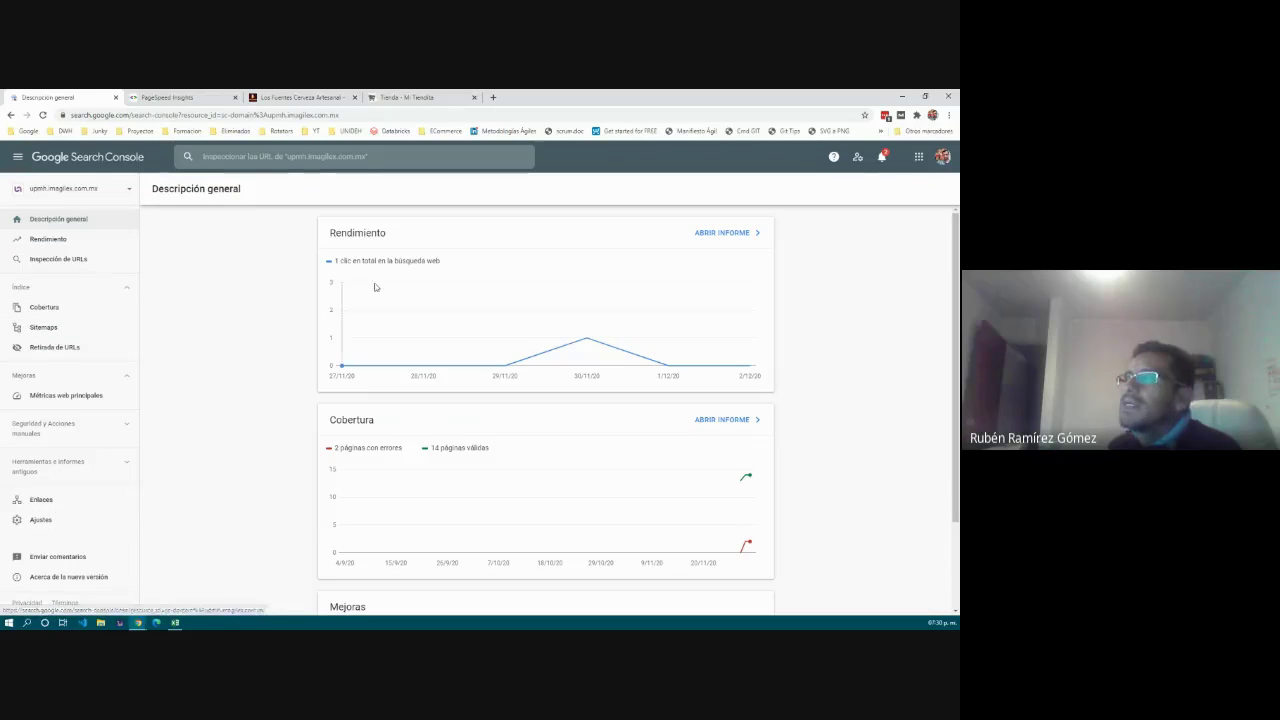
- Revisit the Links report's 'más enlazadas' card, then open the URL Removals report
{"action": "left_click", "coordinate": [58, 189]}
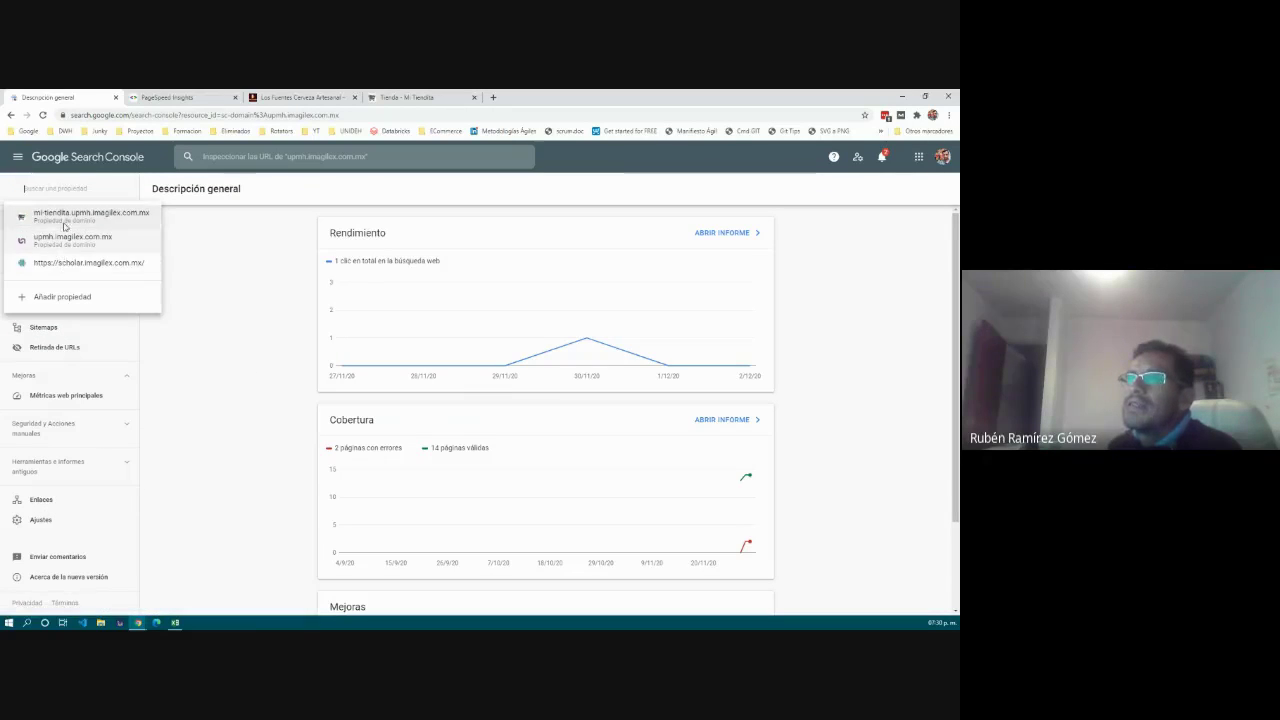
{"action": "left_click", "coordinate": [220, 302]}
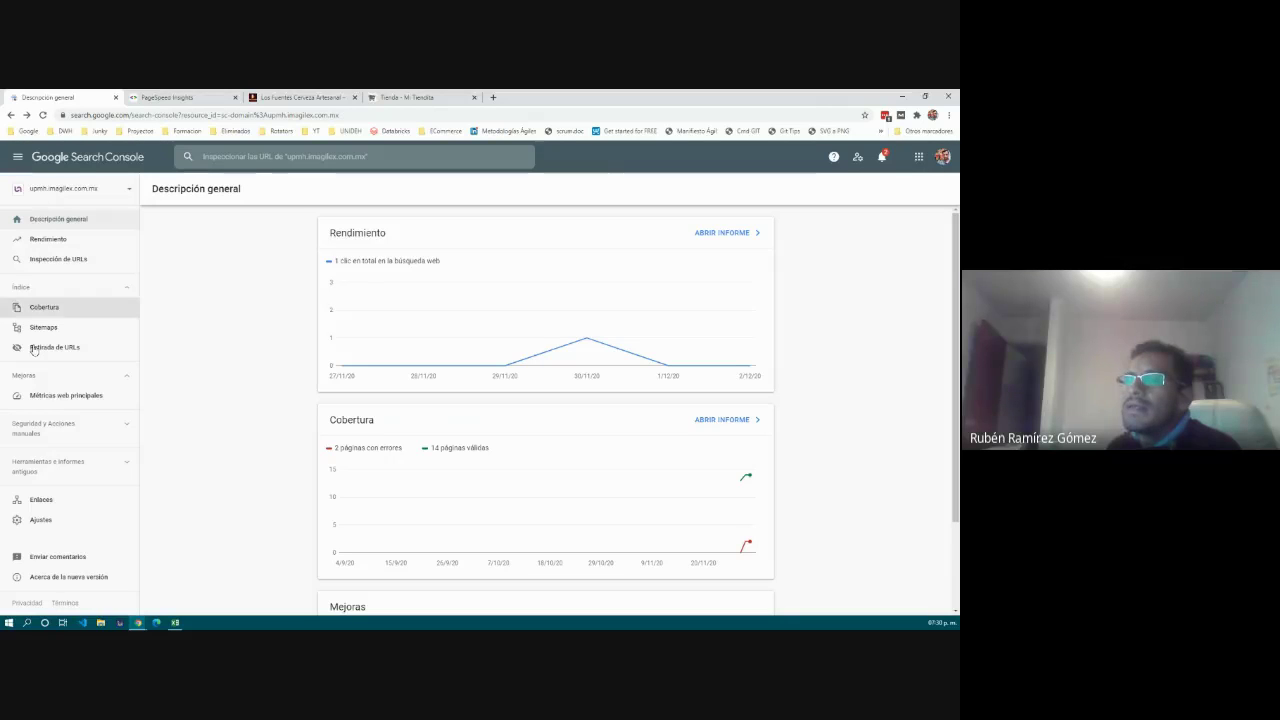
{"action": "left_click", "coordinate": [41, 500]}
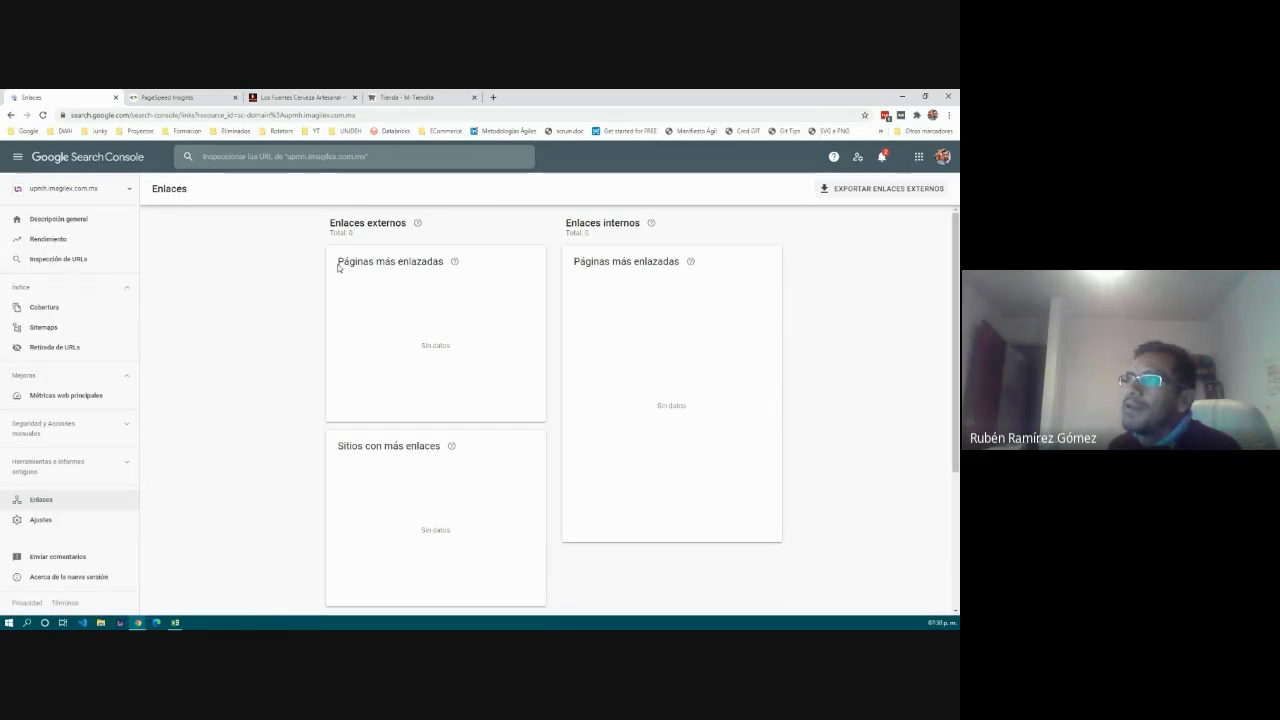
{"action": "left_click_drag", "start_coordinate": [376, 262], "coordinate": [444, 262]}
{"action": "left_click", "coordinate": [401, 262]}
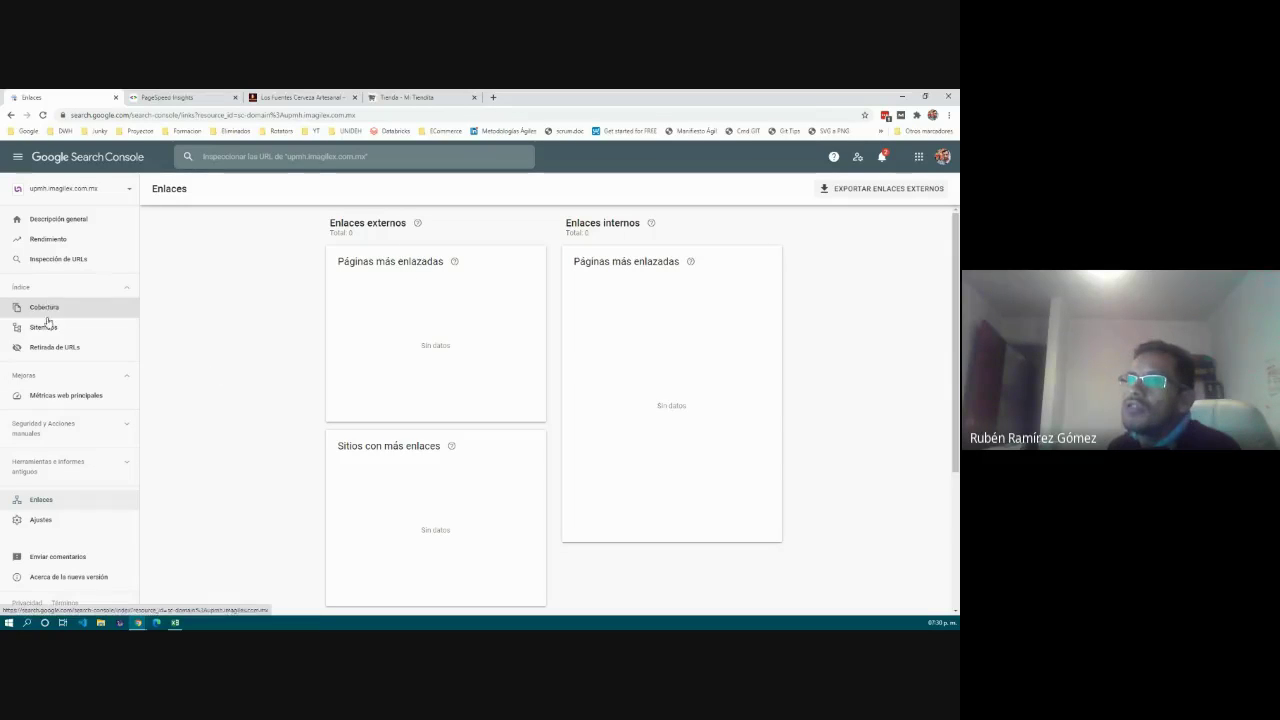
{"action": "left_click", "coordinate": [49, 348]}
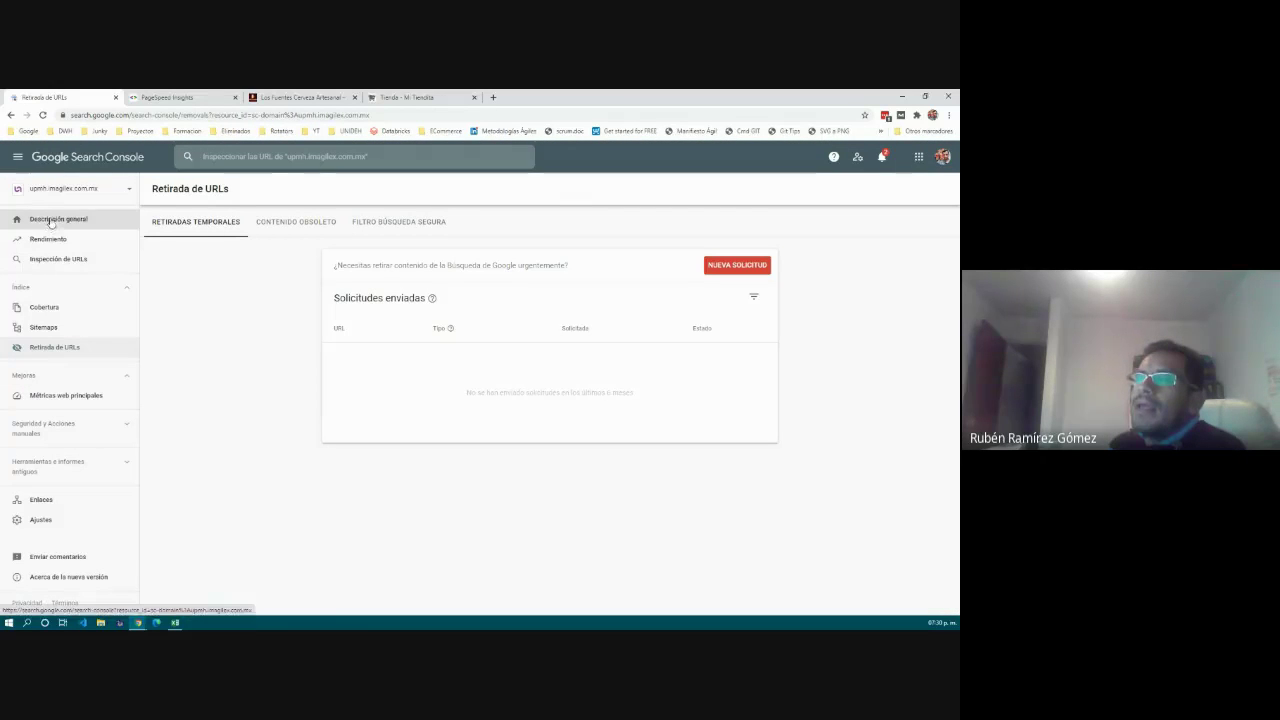
- Switch to mi-tiendita.upmh.imagilex.com.mx and check the outdated-content, SafeSearch and temporary removal tabs
{"action": "left_click", "coordinate": [62, 190]}
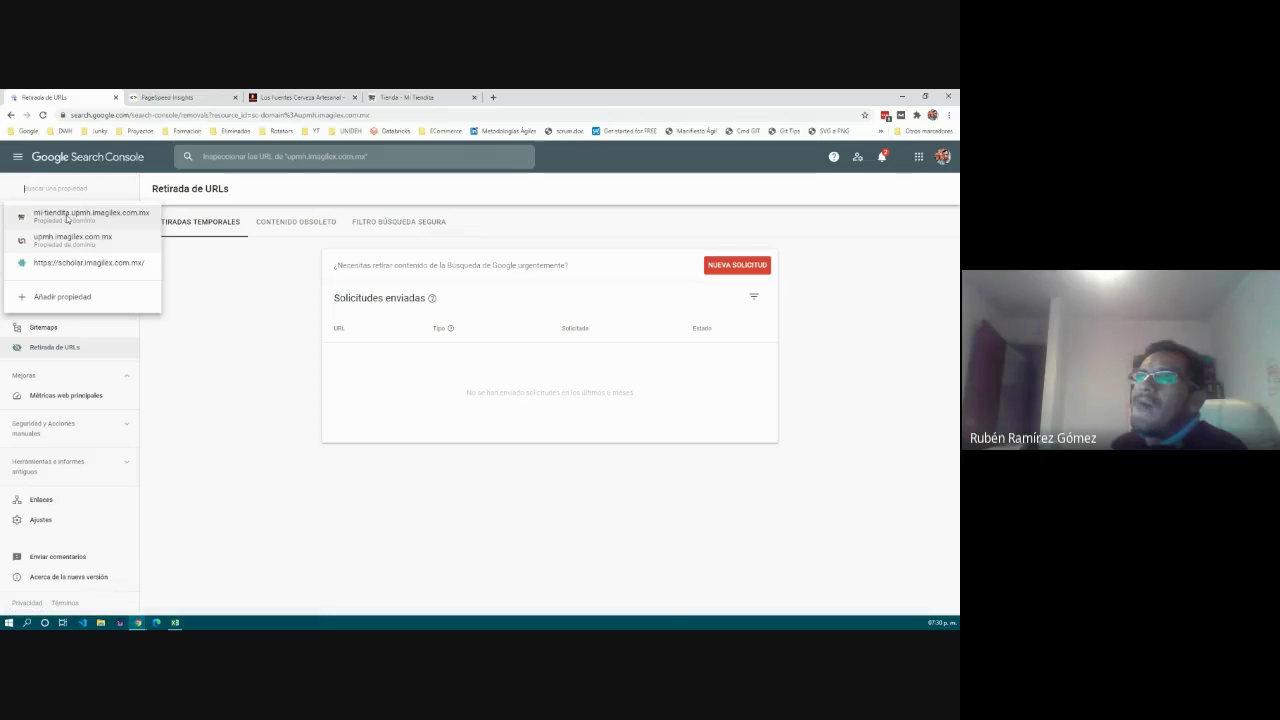
{"action": "left_click", "coordinate": [66, 215]}
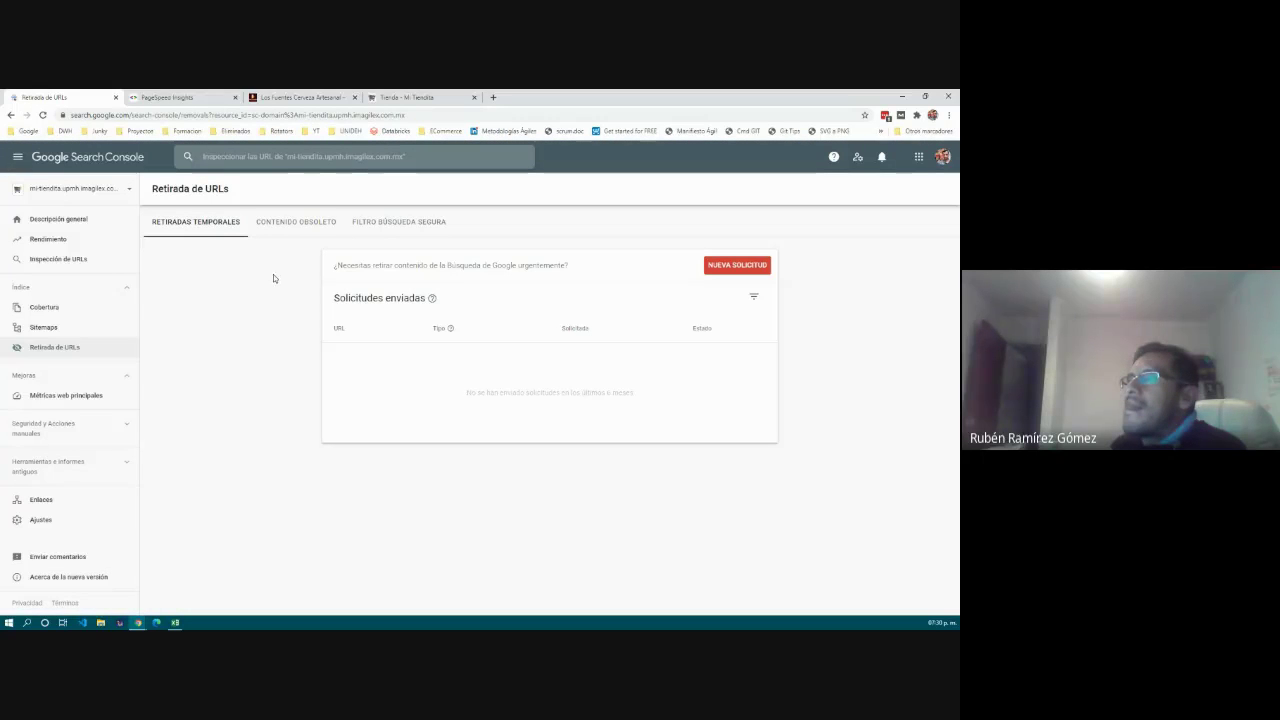
{"action": "left_click", "coordinate": [288, 222]}
{"action": "left_click", "coordinate": [379, 224]}
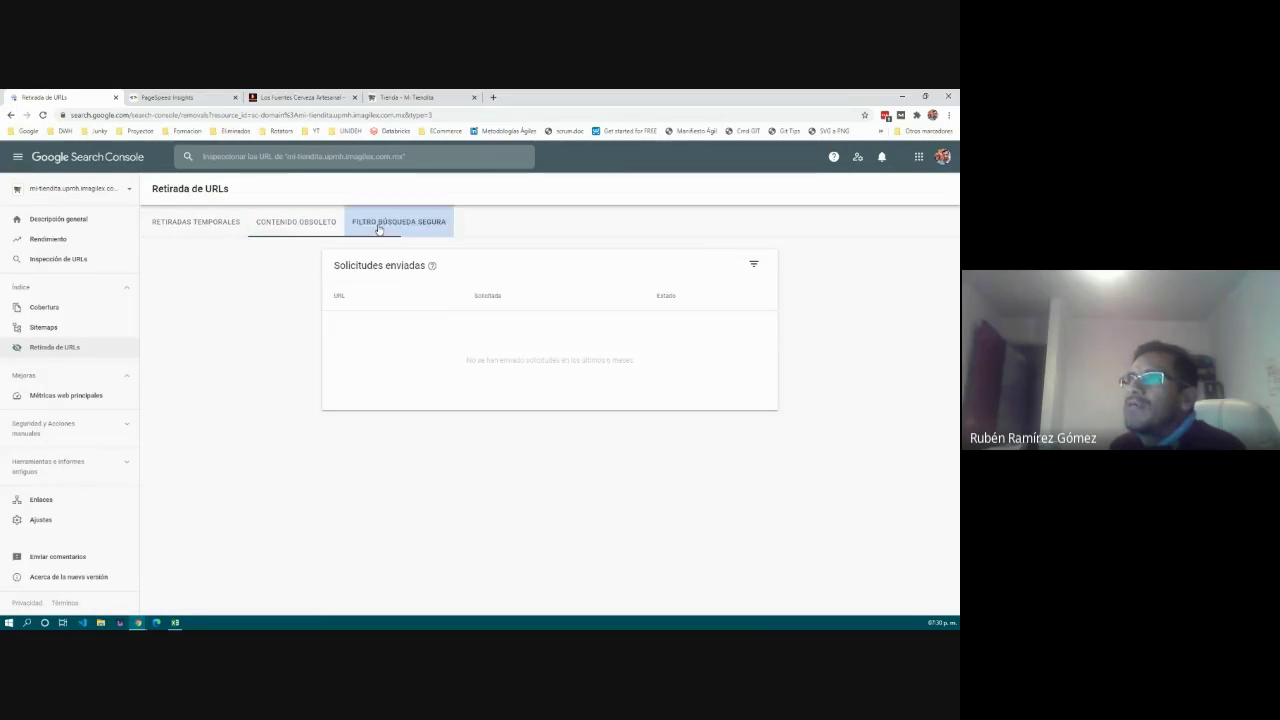
{"action": "left_click", "coordinate": [200, 222]}
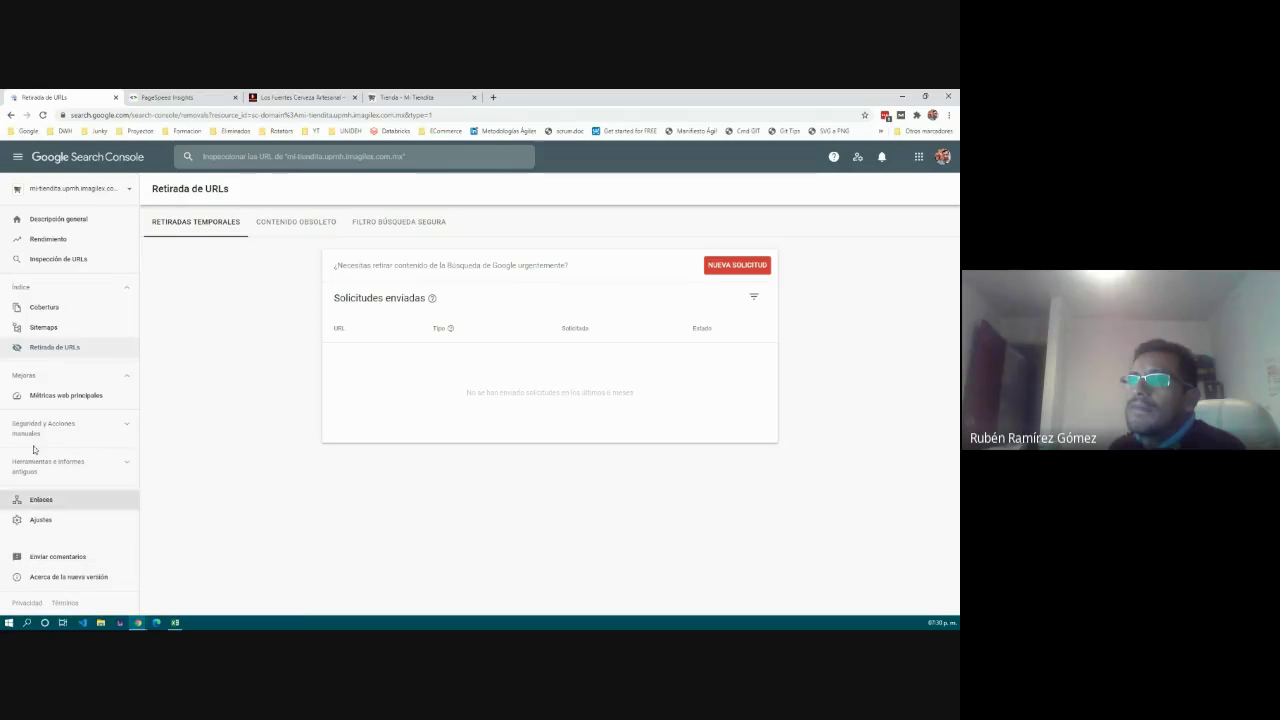
- Copy the beer store's web address from its tab and return to Search Console
{"action": "left_click", "coordinate": [302, 98]}
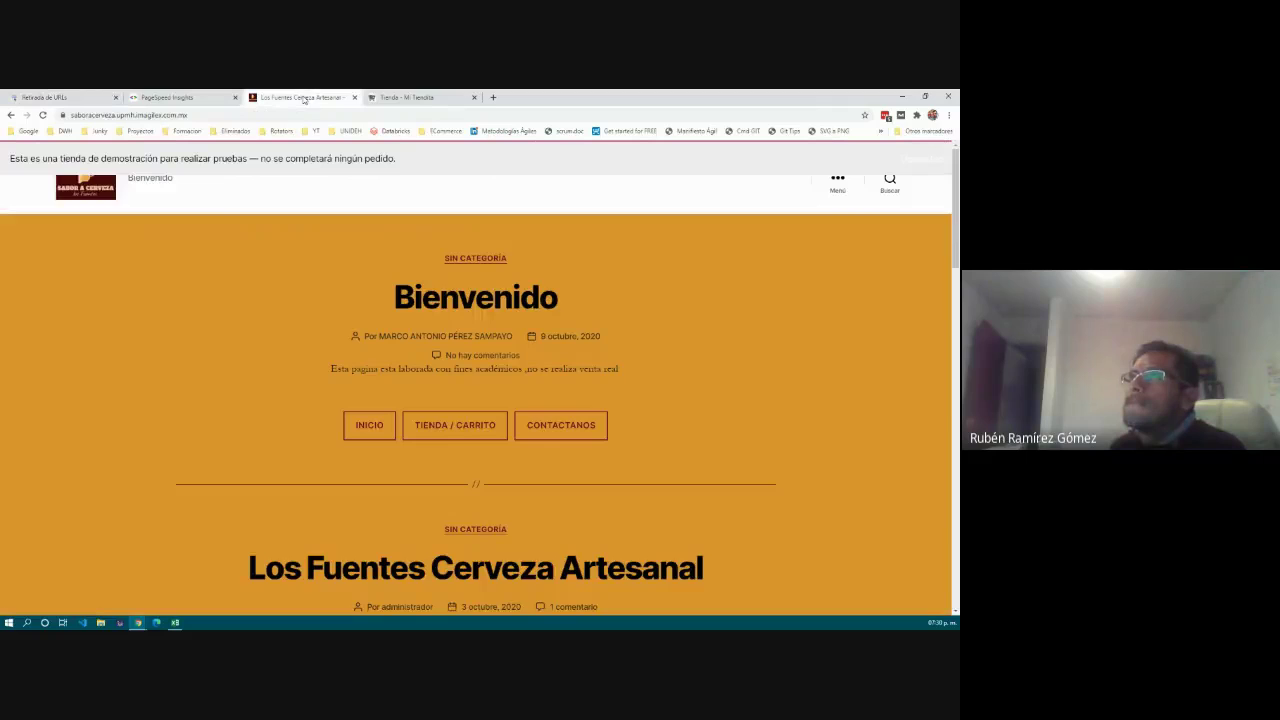
{"action": "left_click", "coordinate": [205, 116]}
{"action": "key", "text": "ctrl+c"}
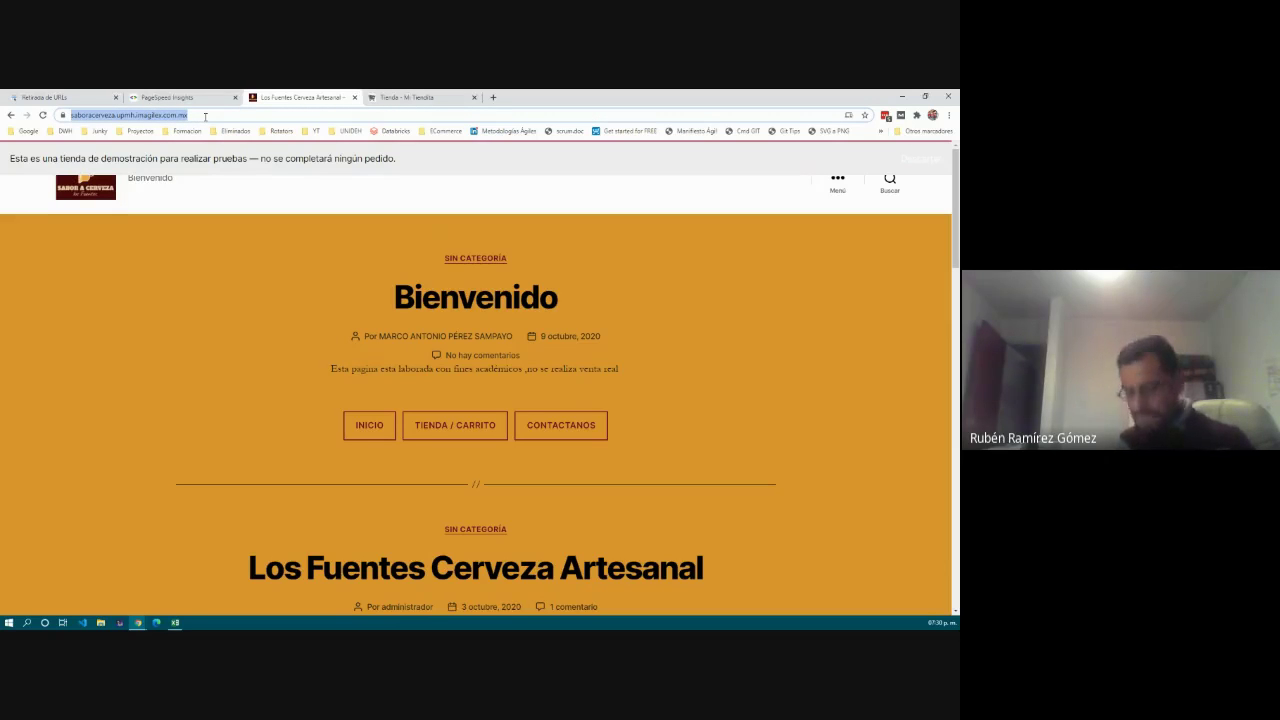
{"action": "left_click", "coordinate": [45, 97]}
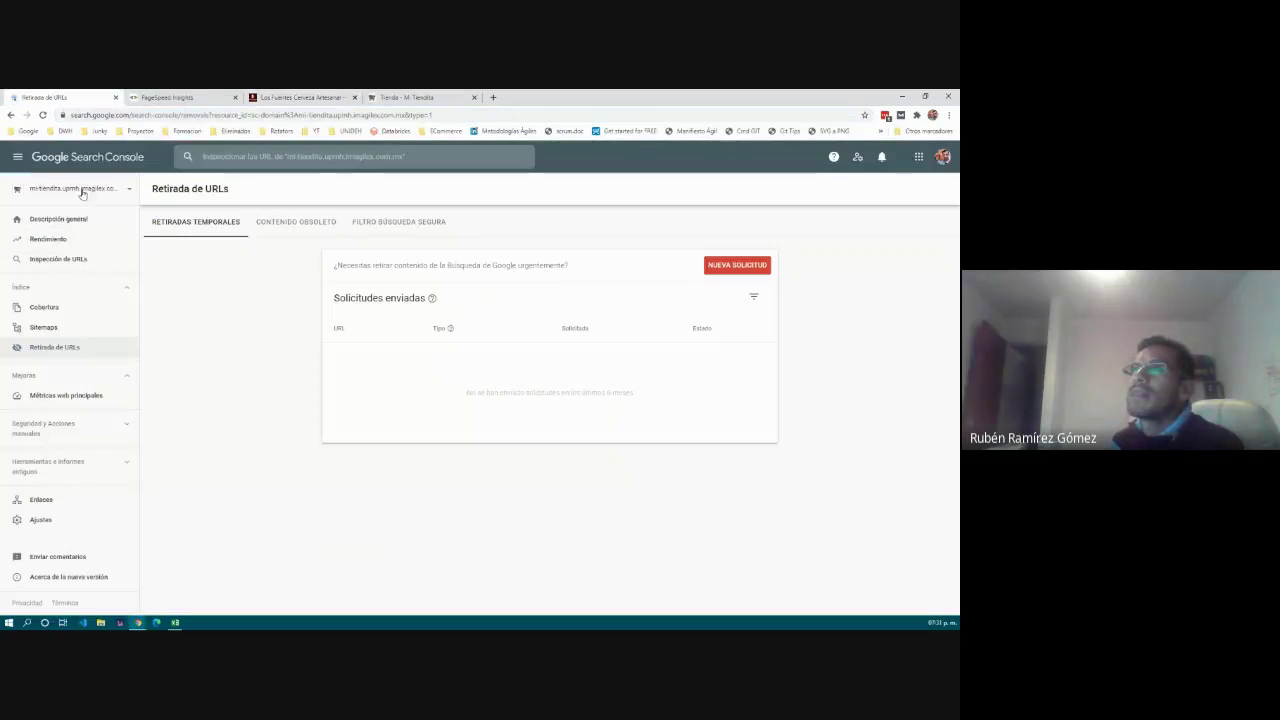
- Add saboracerveza.upmh.imagilex.com.mx as a Domain property, stripping the '://', and open it once verified
{"action": "left_click", "coordinate": [85, 190]}
{"action": "left_click", "coordinate": [60, 295]}
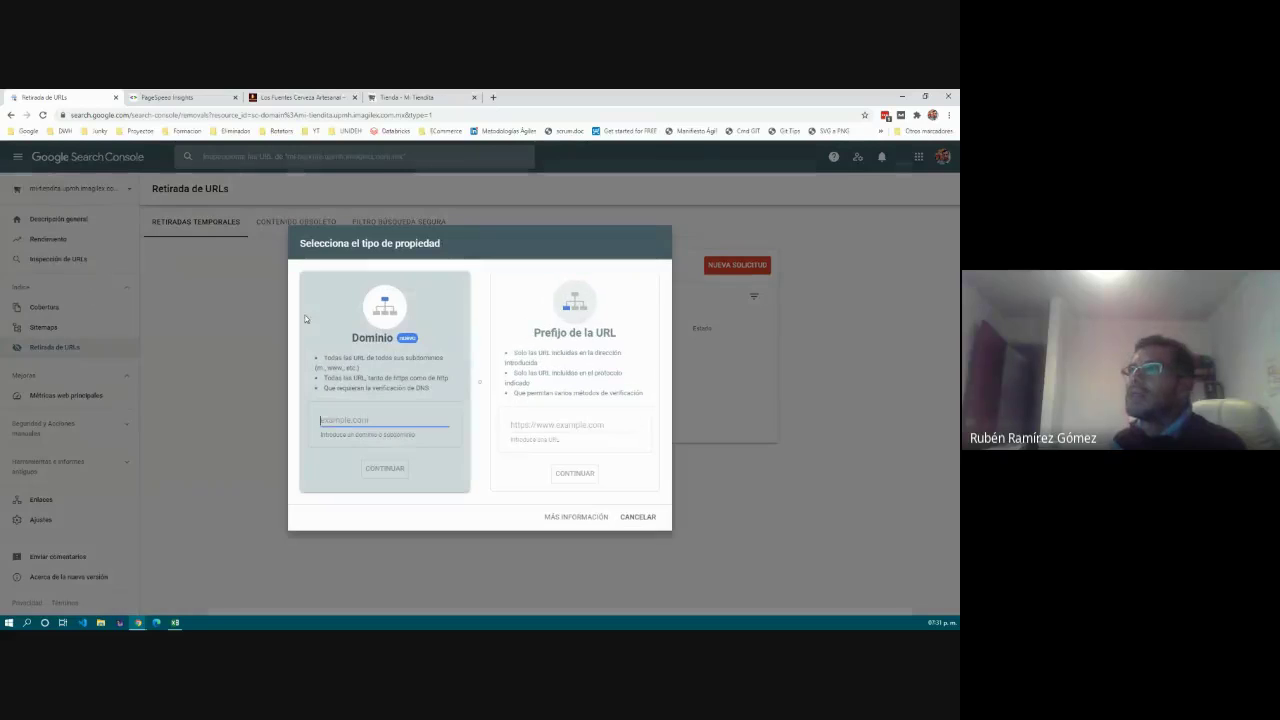
{"action": "key", "text": "ctrl+v"}
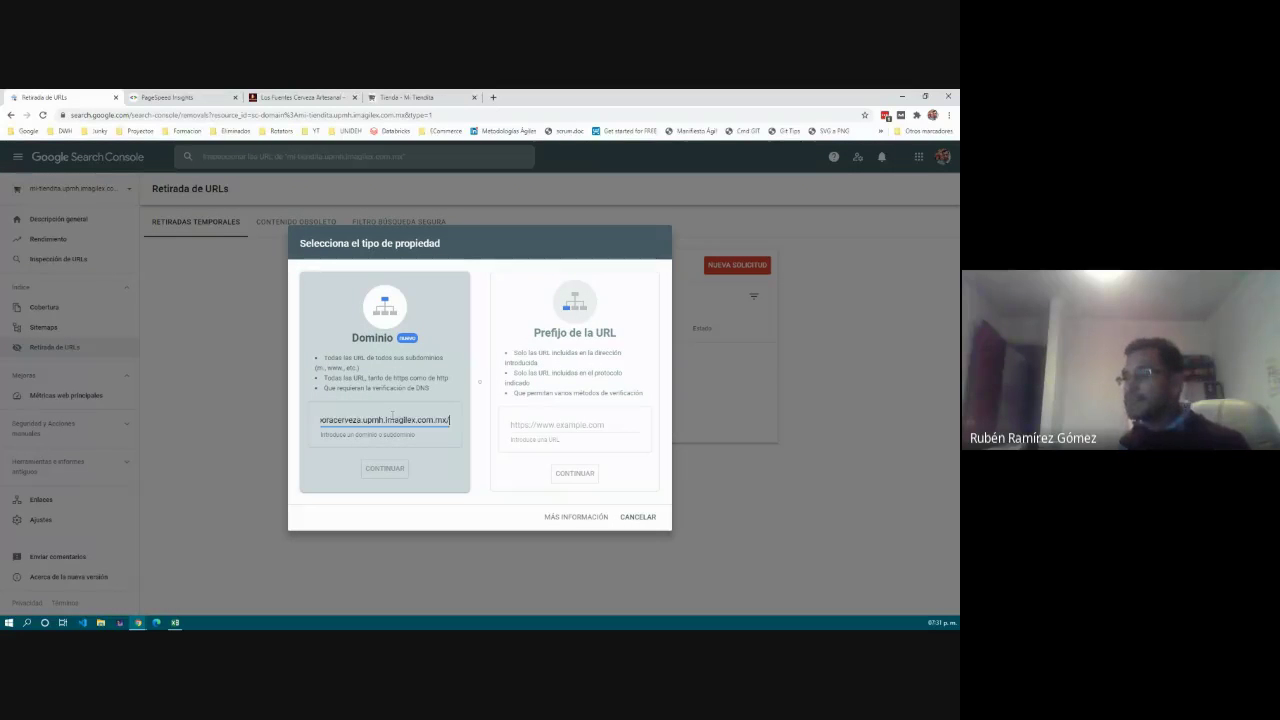
{"action": "key", "text": "Left"}
{"action": "key", "text": "Left"}
{"action": "key", "text": "Left"}
{"action": "key", "text": "Left"}
{"action": "key", "text": "Left"}
{"action": "key", "text": "Left"}
{"action": "key", "text": "Left"}
{"action": "key", "text": "Left"}
{"action": "key", "text": "Left"}
{"action": "key", "text": "Left"}
{"action": "key", "text": "Left"}
{"action": "key", "text": "Left"}
{"action": "key", "text": "Left"}
{"action": "key", "text": "Left"}
{"action": "key", "text": "Left"}
{"action": "key", "text": "Left"}
{"action": "key", "text": "Left"}
{"action": "key", "text": "Left"}
{"action": "key", "text": "Left"}
{"action": "key", "text": "Left"}
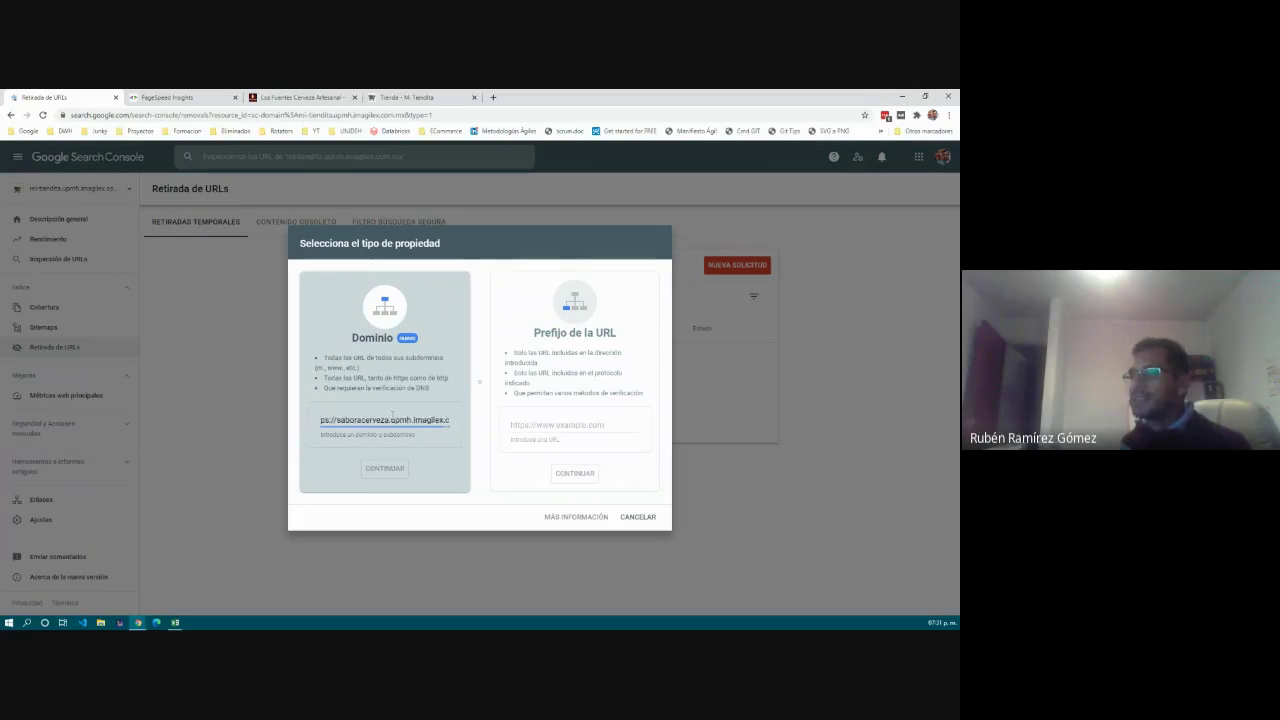
{"action": "key", "text": "Delete"}
{"action": "key", "text": "Delete"}
{"action": "key", "text": "Delete"}
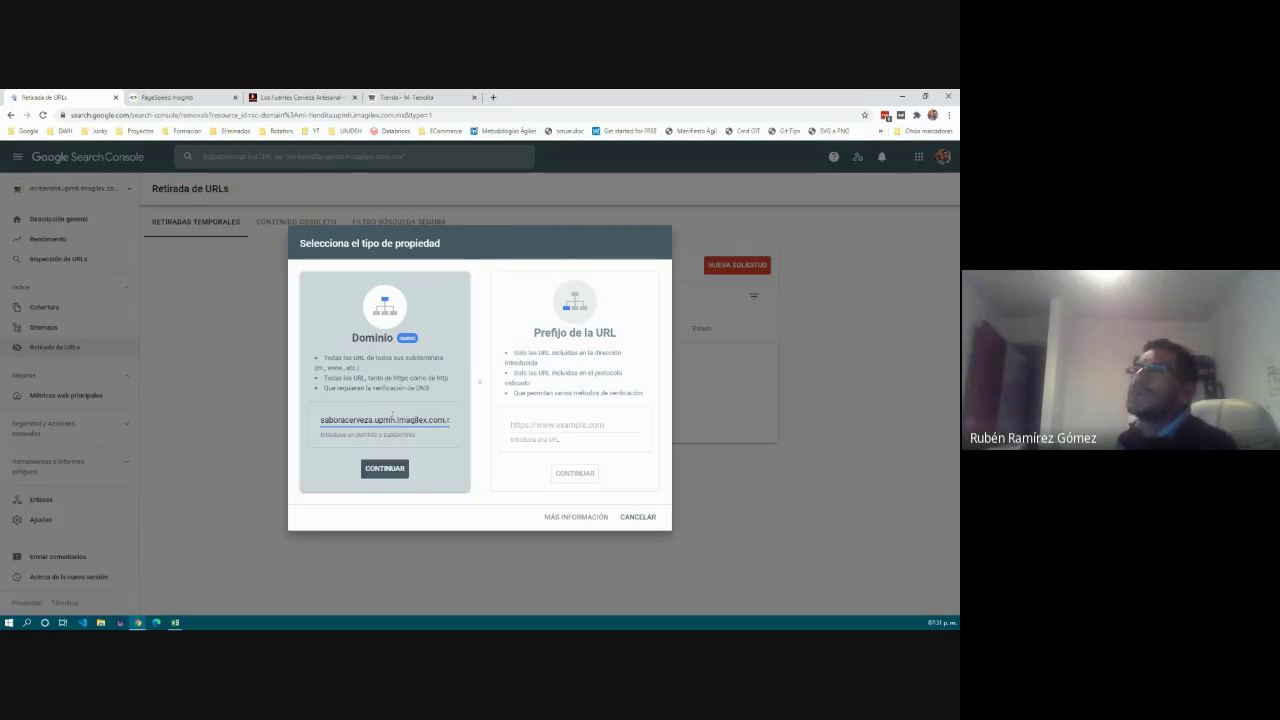
{"action": "left_click", "coordinate": [387, 469]}
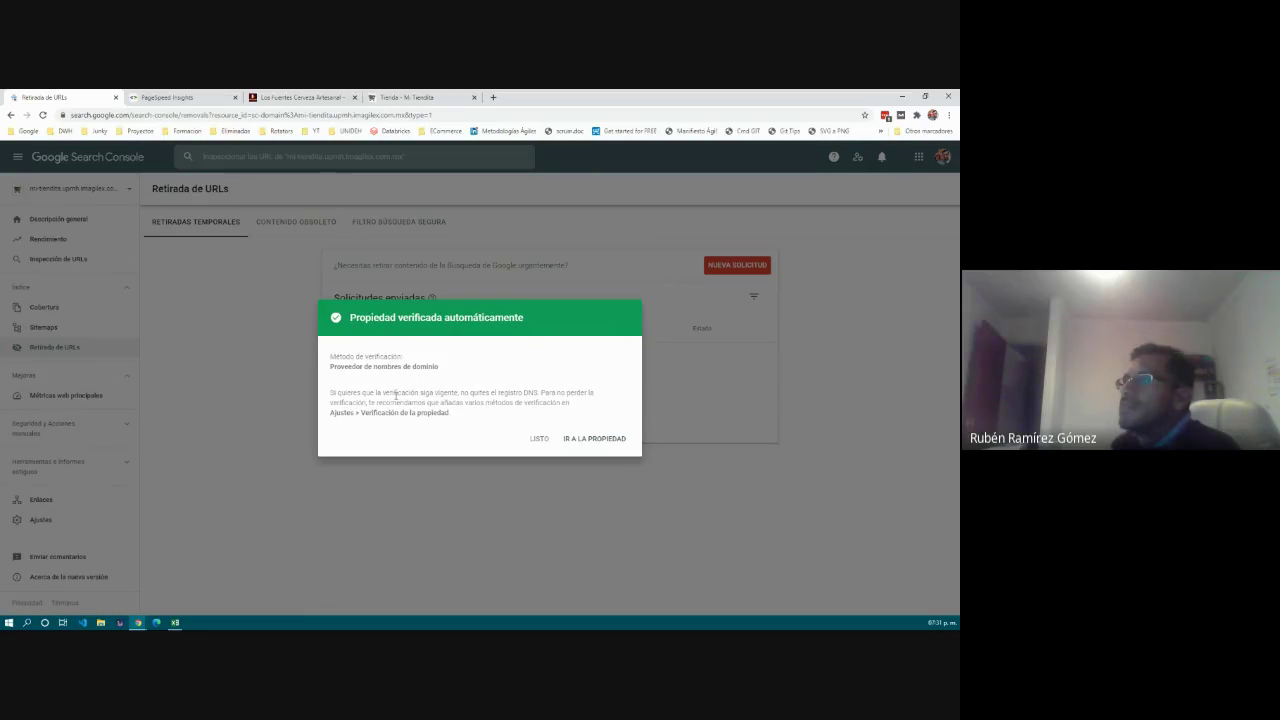
{"action": "left_click", "coordinate": [591, 440]}
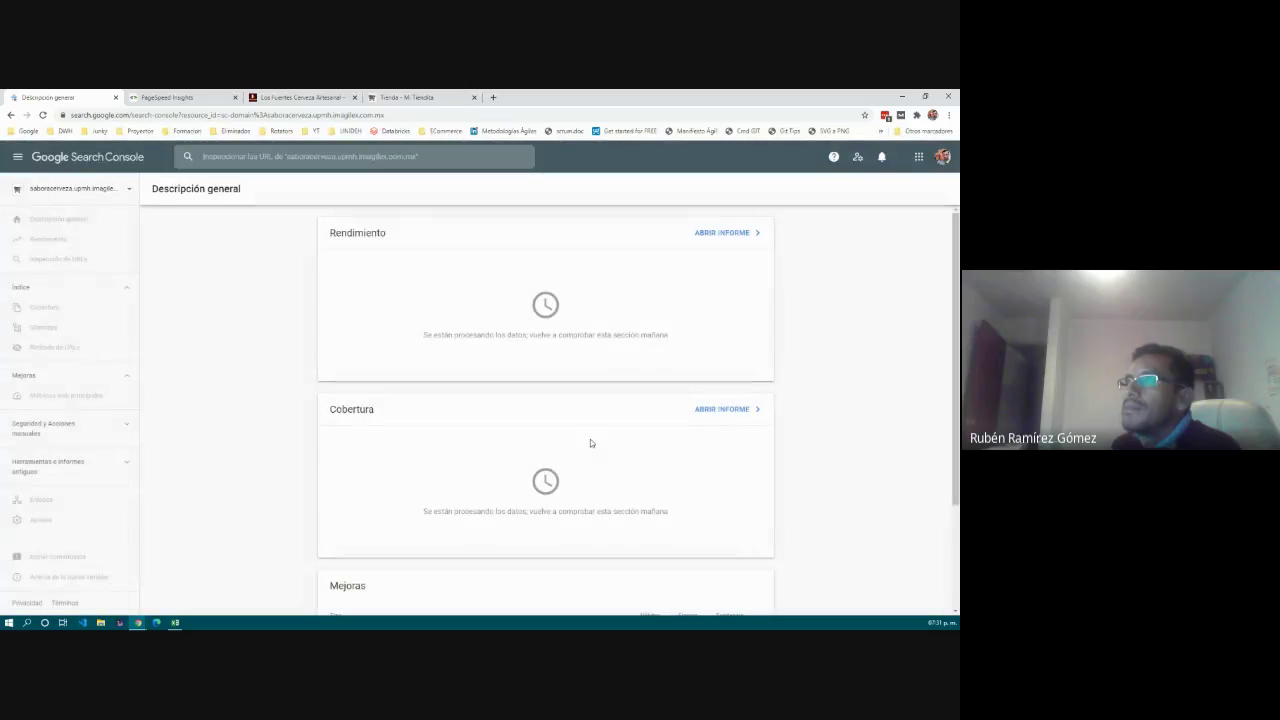
- Dismiss the mobile-indexing notice and load /site_map.xml on the store site, which returns Page Not Found
{"action": "left_click", "coordinate": [904, 579]}
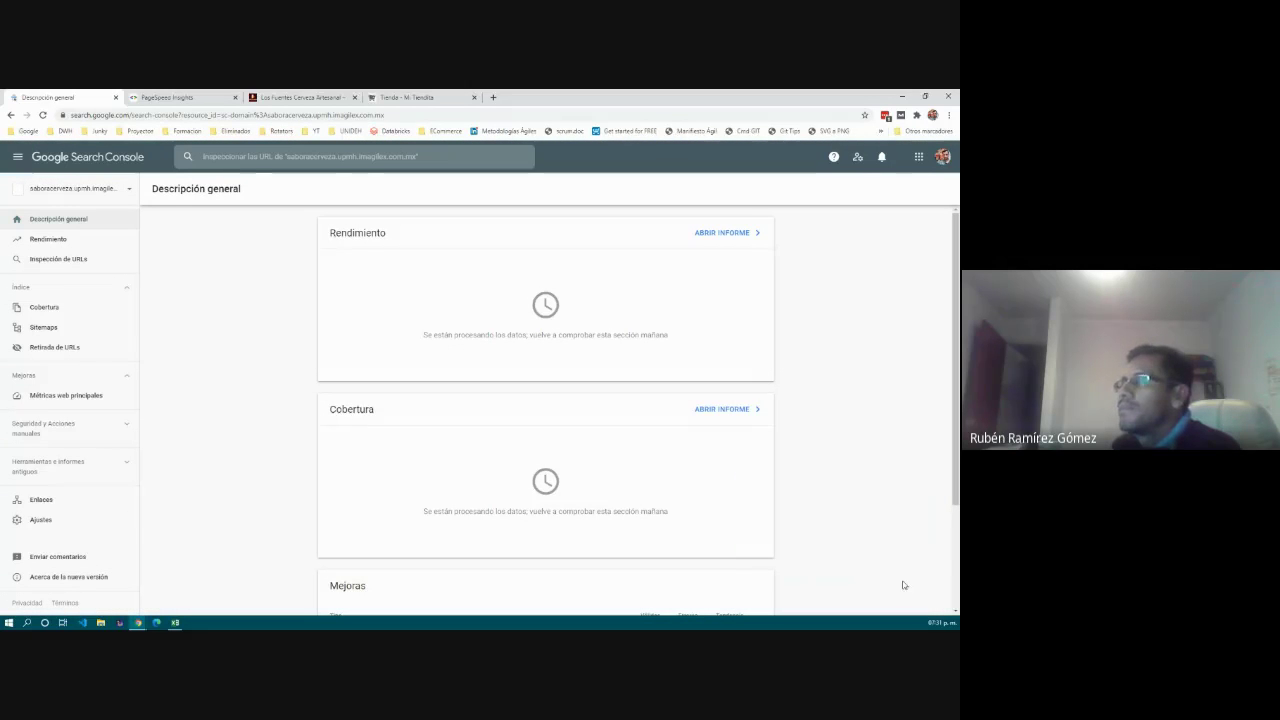
{"action": "left_click", "coordinate": [295, 97]}
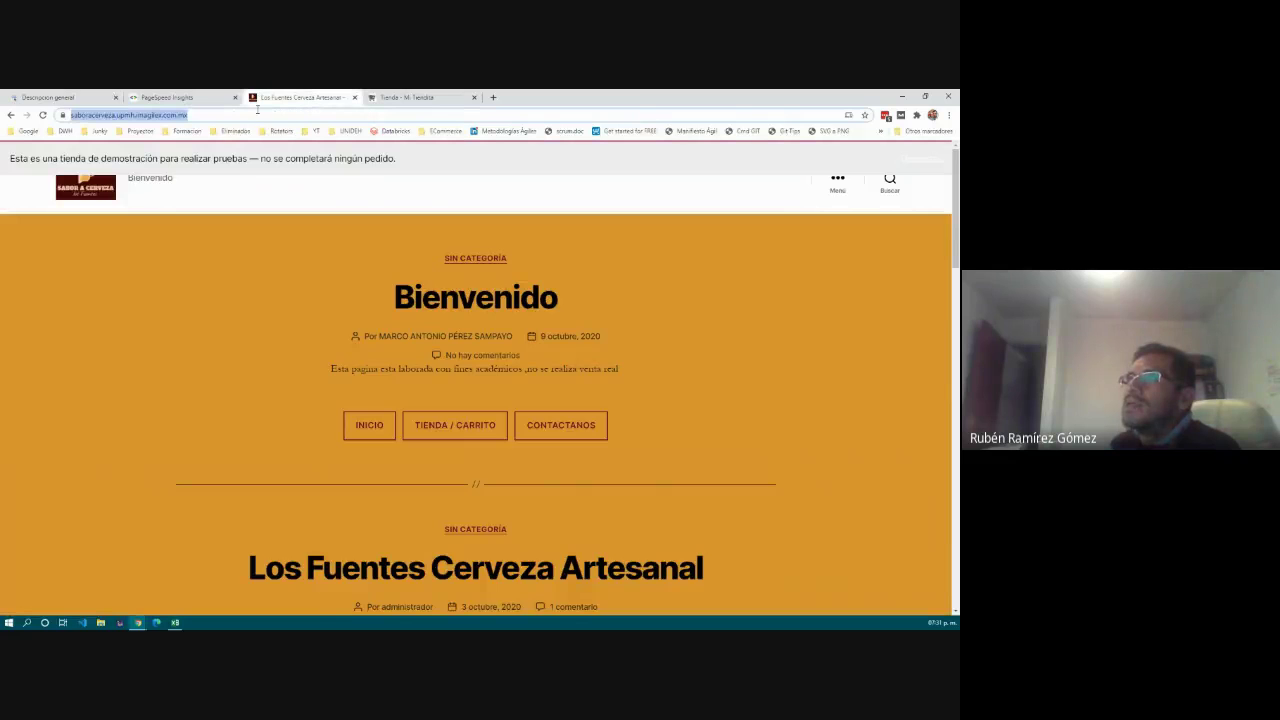
{"action": "left_click", "coordinate": [266, 116]}
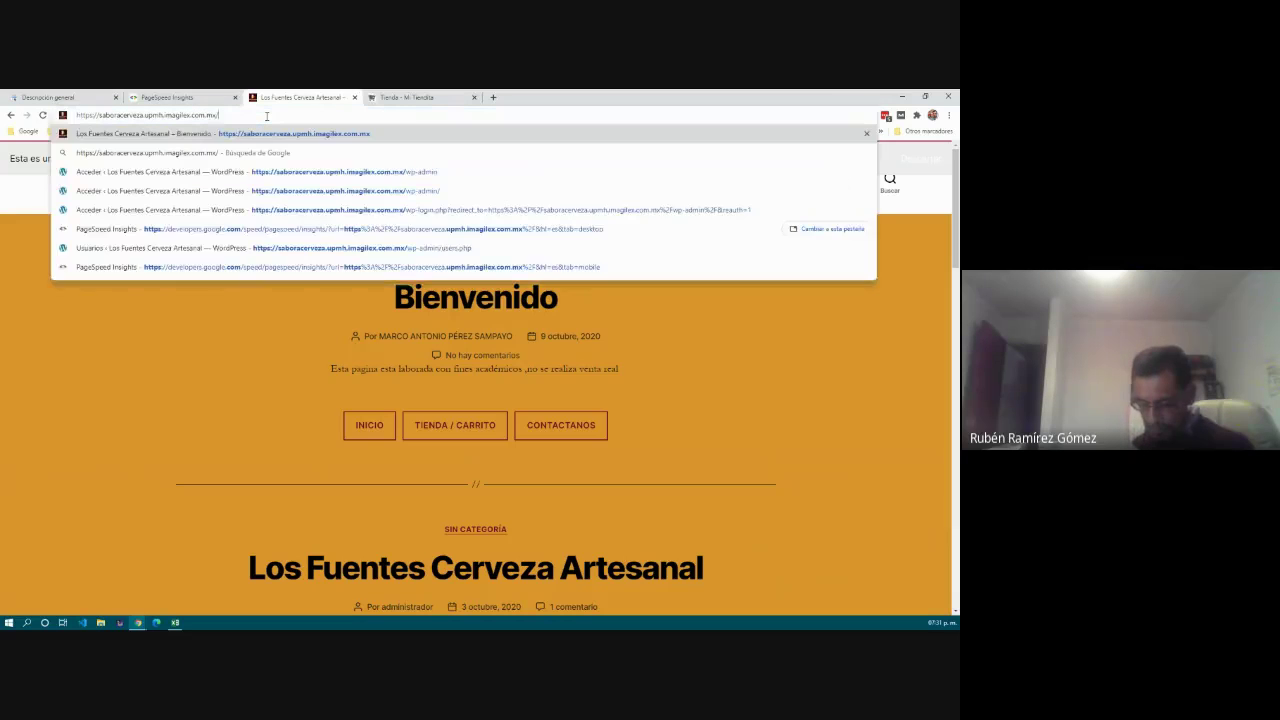
{"action": "type", "text": "/site"}
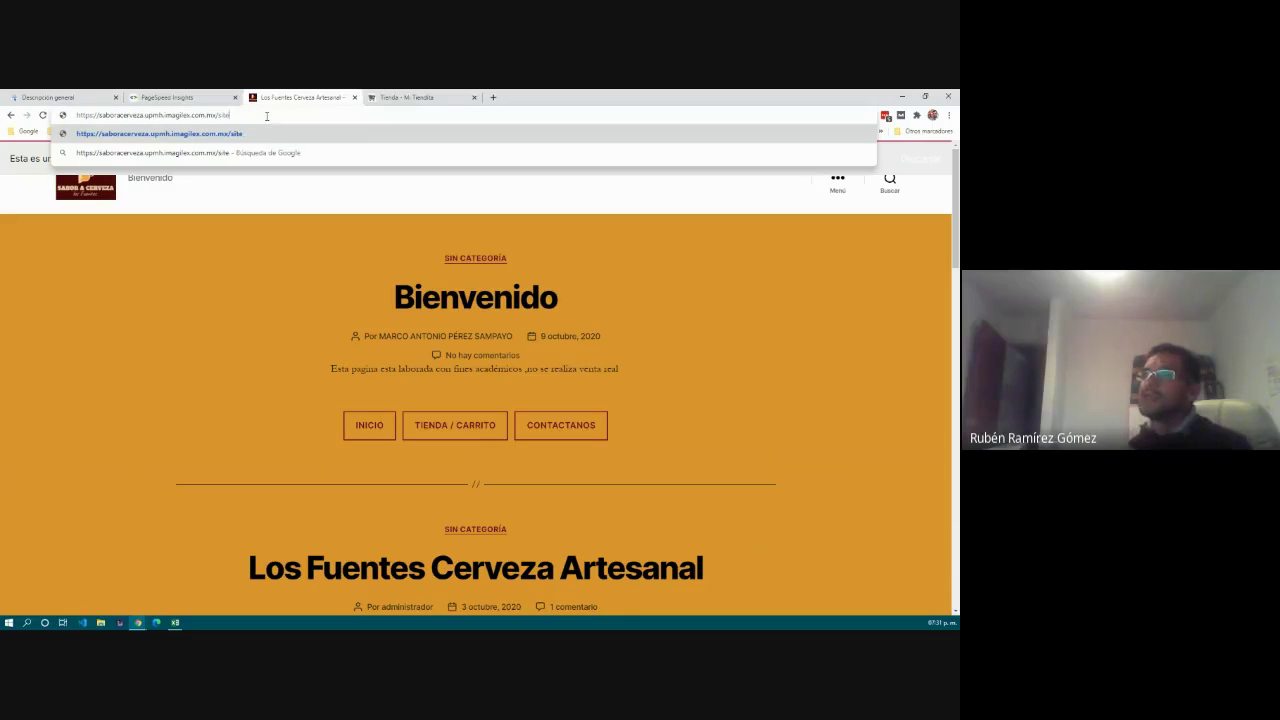
{"action": "type", "text": "mas"}
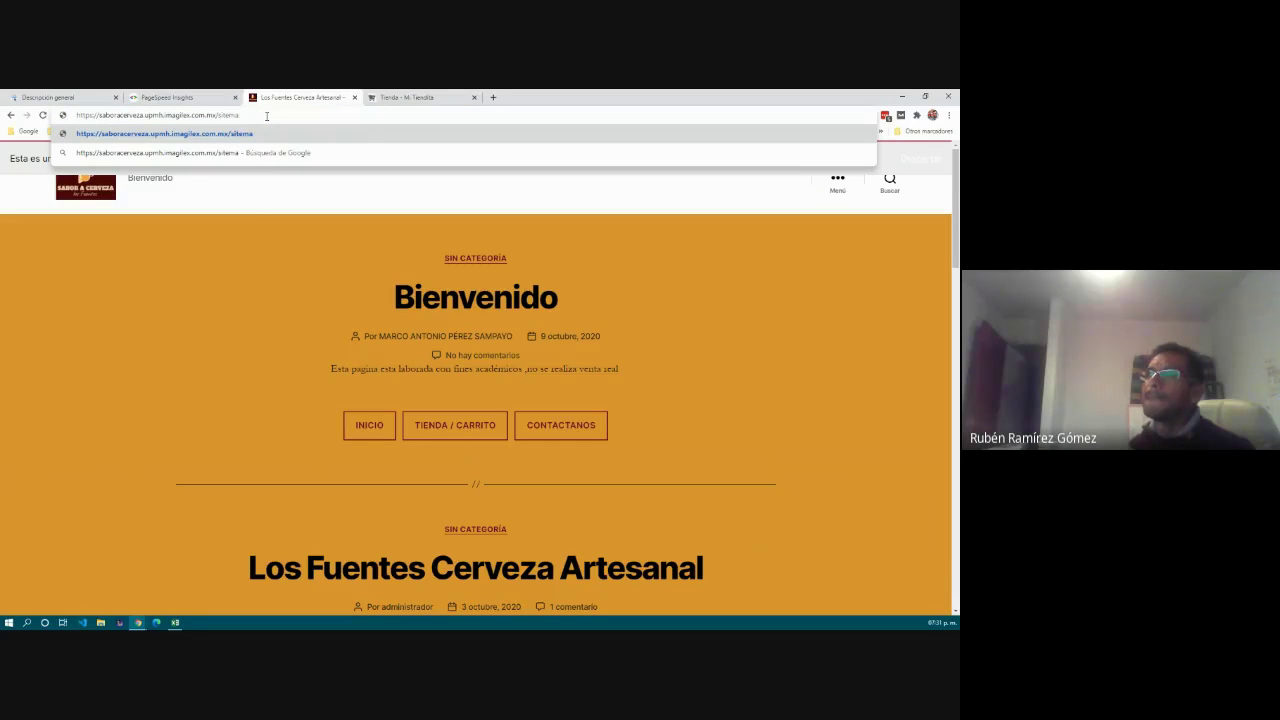
{"action": "key", "text": "BackSpace"}
{"action": "key", "text": "BackSpace"}
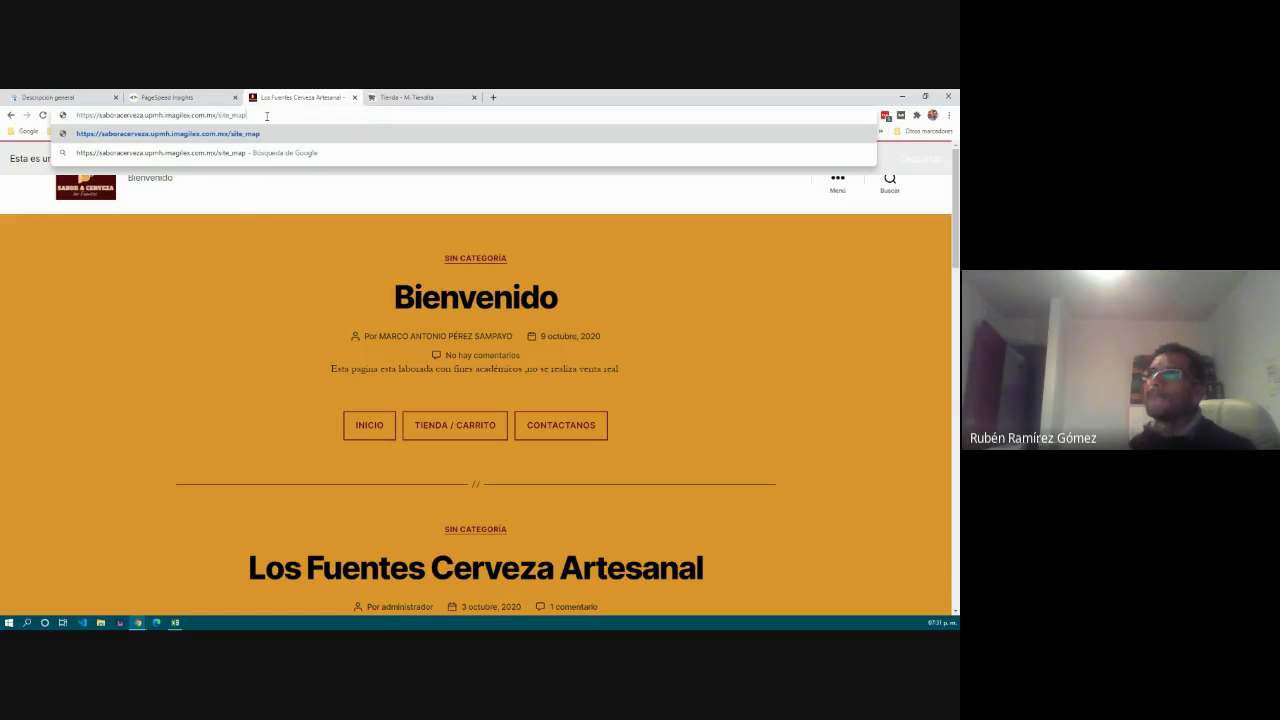
{"action": "type", "text": "_map.xml"}
{"action": "key", "text": "Return"}
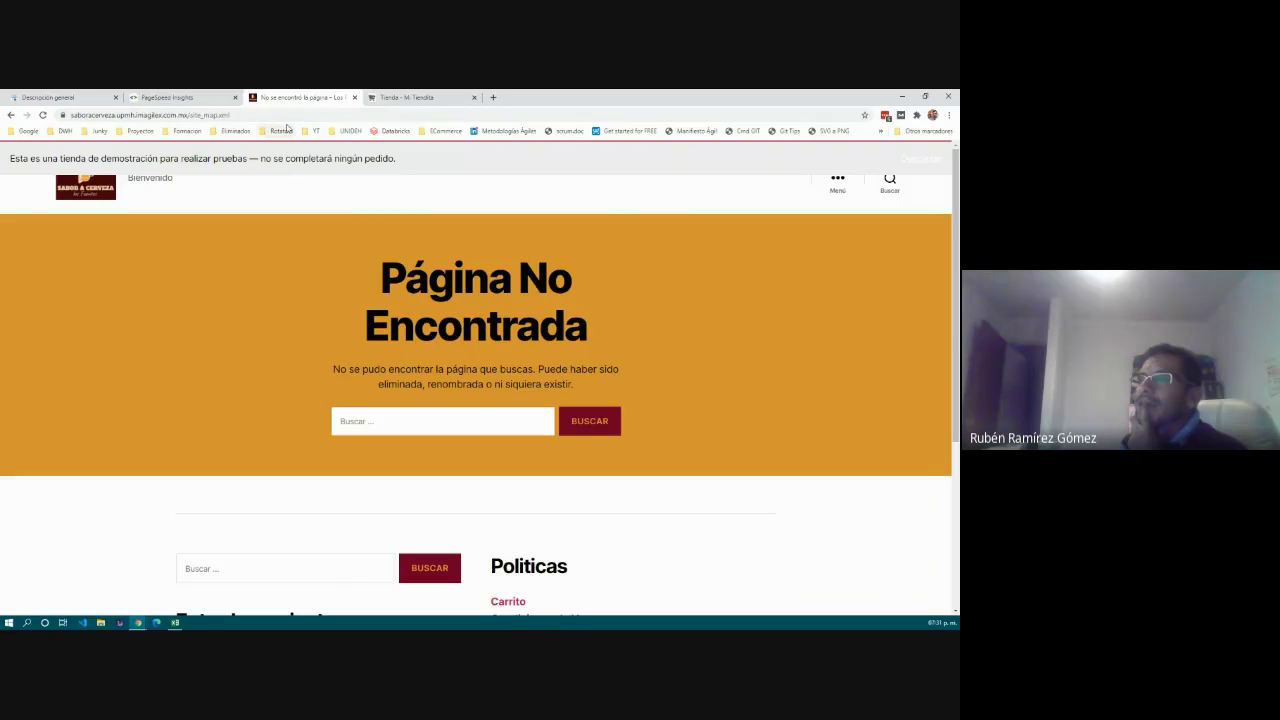
{"action": "scroll", "coordinate": [315, 270], "scroll_direction": "down", "scroll_amount": 3}
{"action": "scroll", "coordinate": [315, 271], "scroll_direction": "up", "scroll_amount": 3}
- Replace site_map.xml in the store address with /wp-admin to reach the WordPress login
{"action": "left_click", "coordinate": [254, 117]}
{"action": "left_click", "coordinate": [297, 113]}
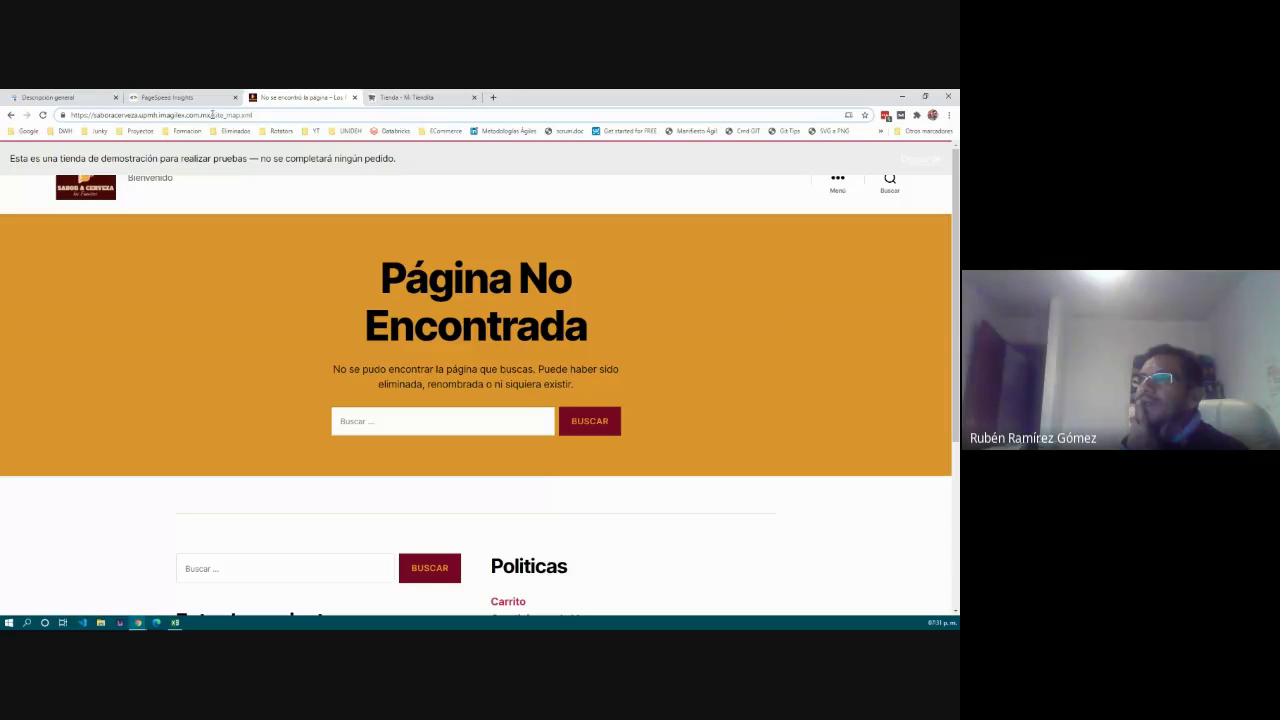
{"action": "left_click_drag", "start_coordinate": [213, 115], "coordinate": [256, 115]}
{"action": "type", "text": "/"}
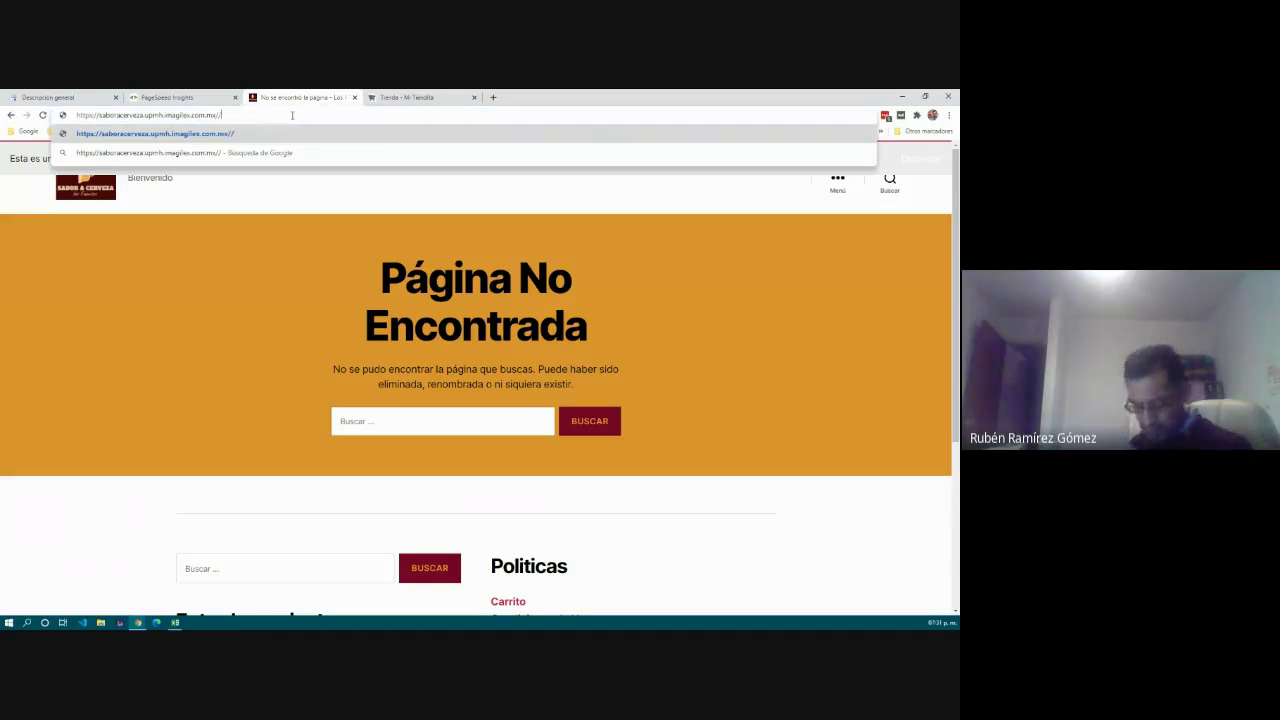
{"action": "type", "text": "wp"}
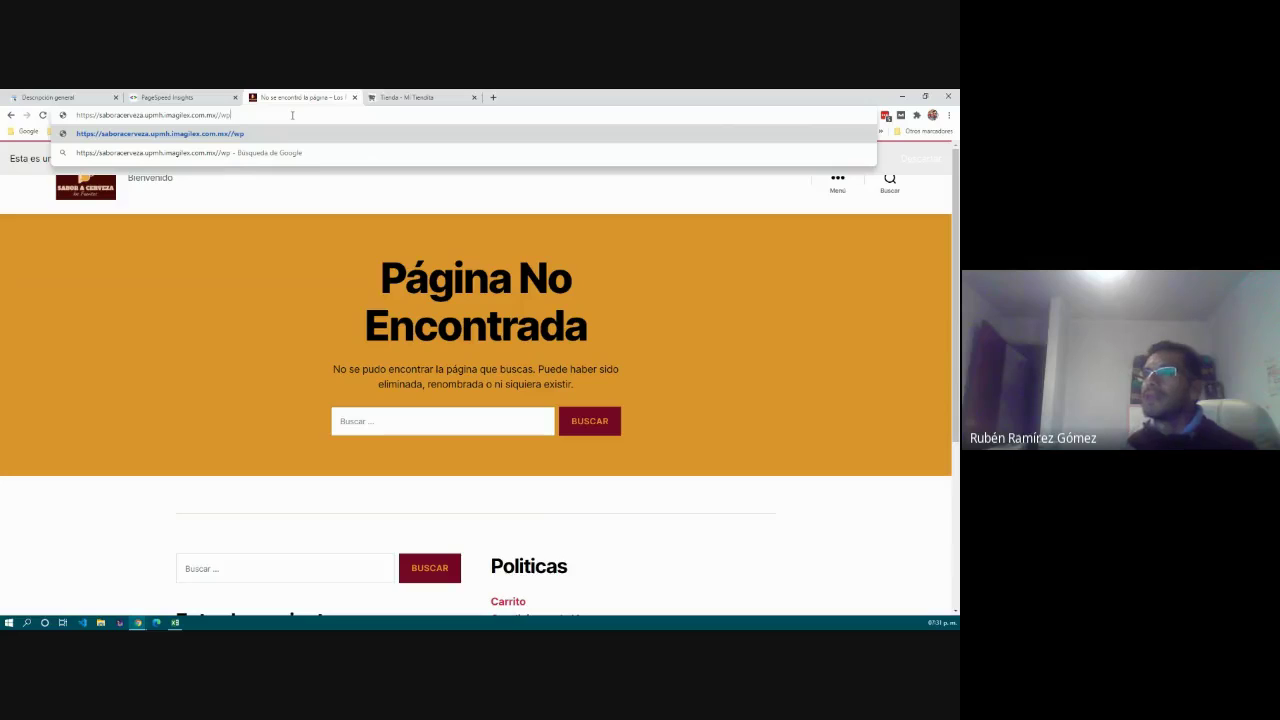
{"action": "key", "text": "BackSpace"}
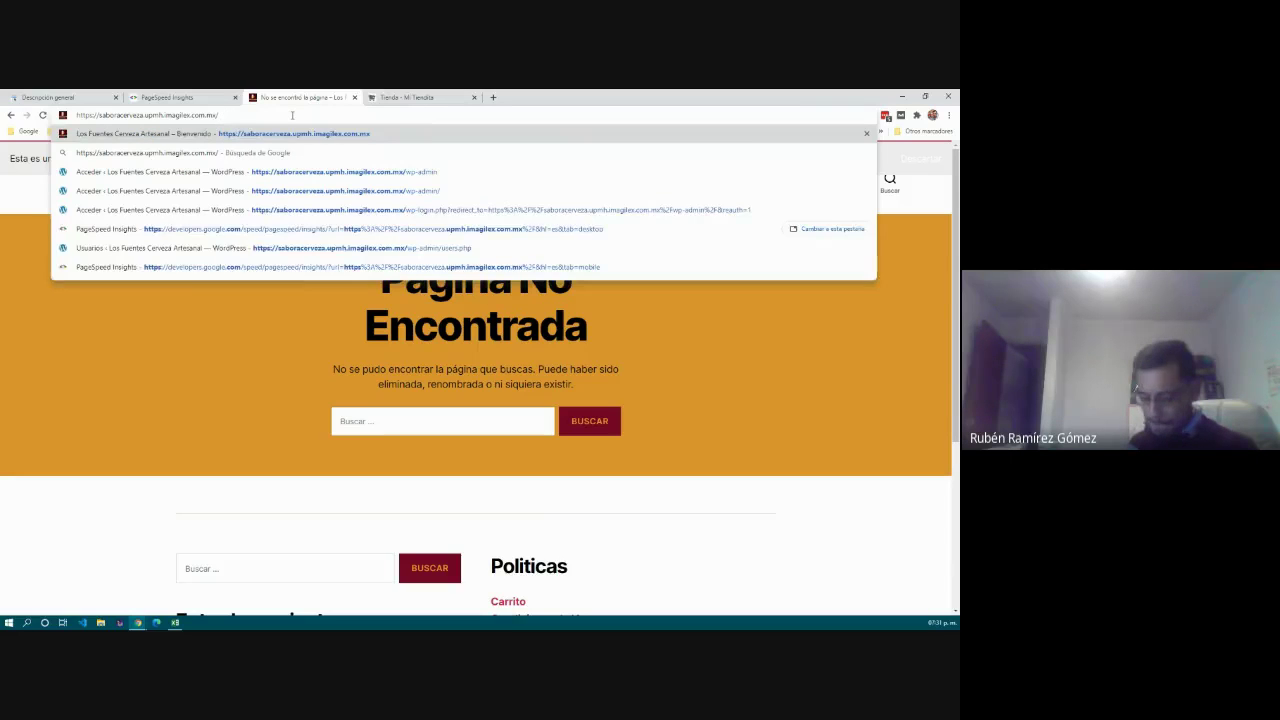
{"action": "type", "text": "wp"}
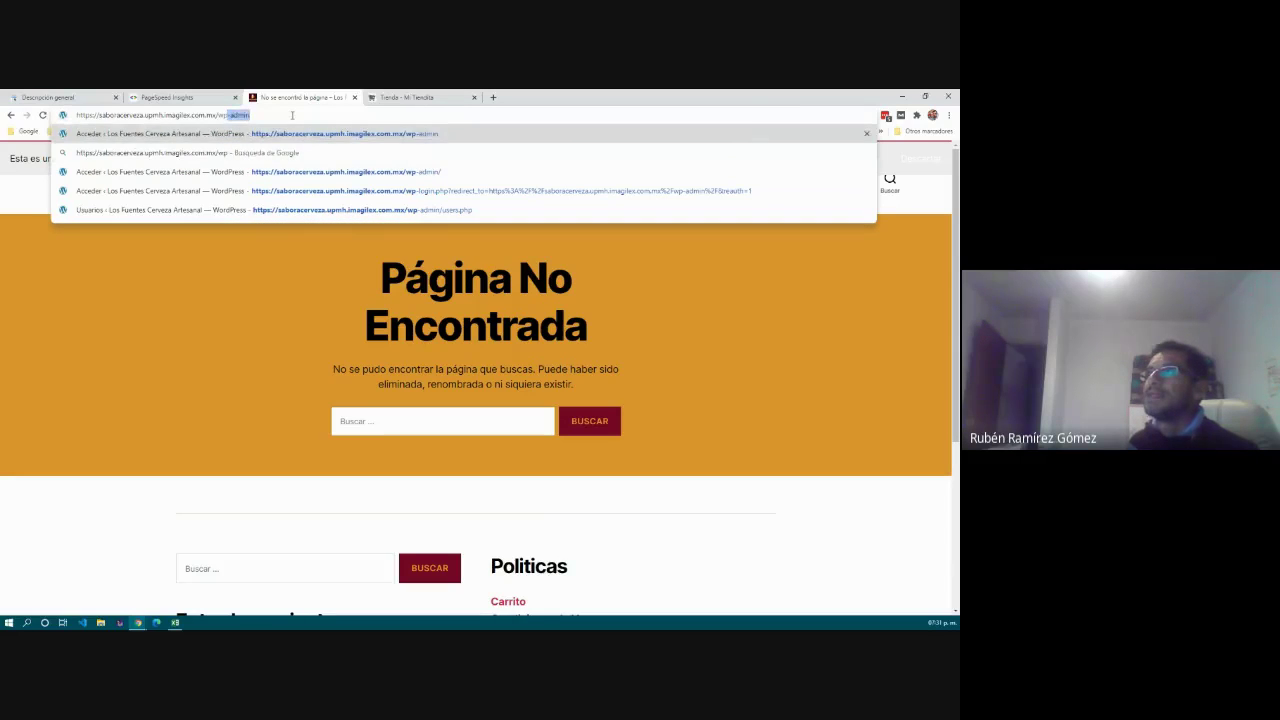
{"action": "key", "text": "Return"}
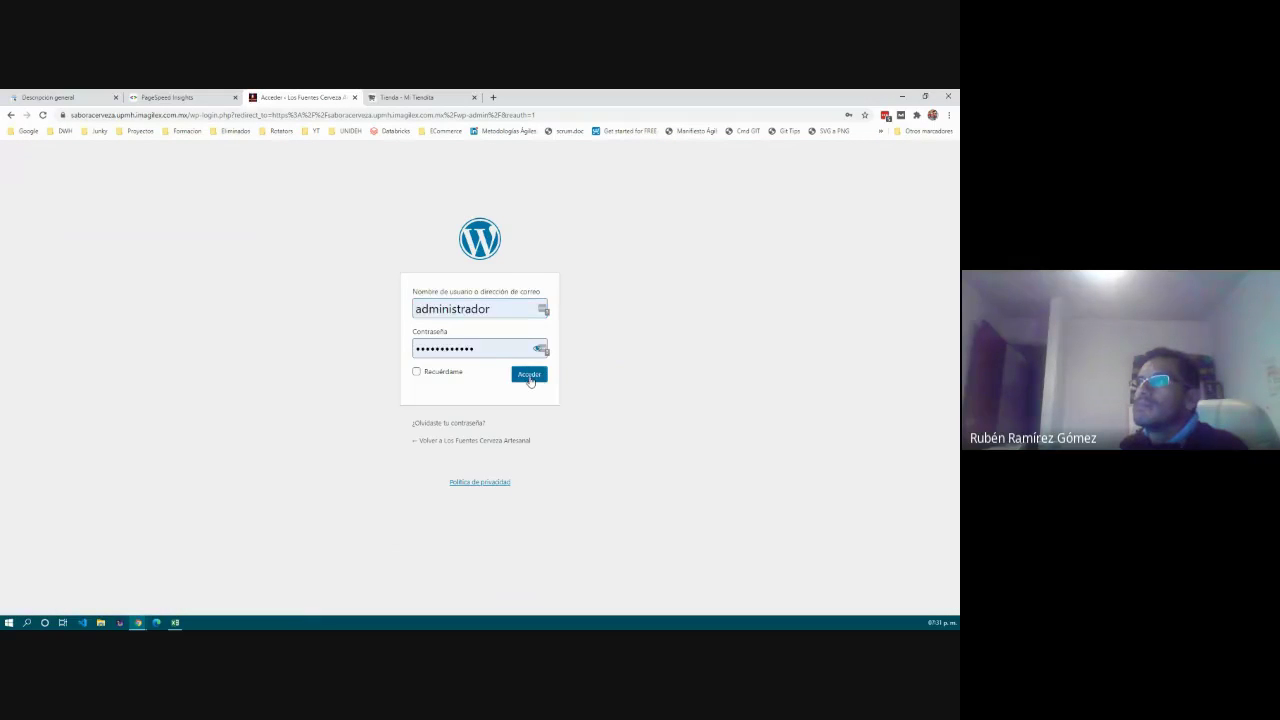
- Log in to the store's WordPress dashboard and dismiss the LastPass save-login prompt with 'Más tarde'
{"action": "left_click", "coordinate": [529, 375]}
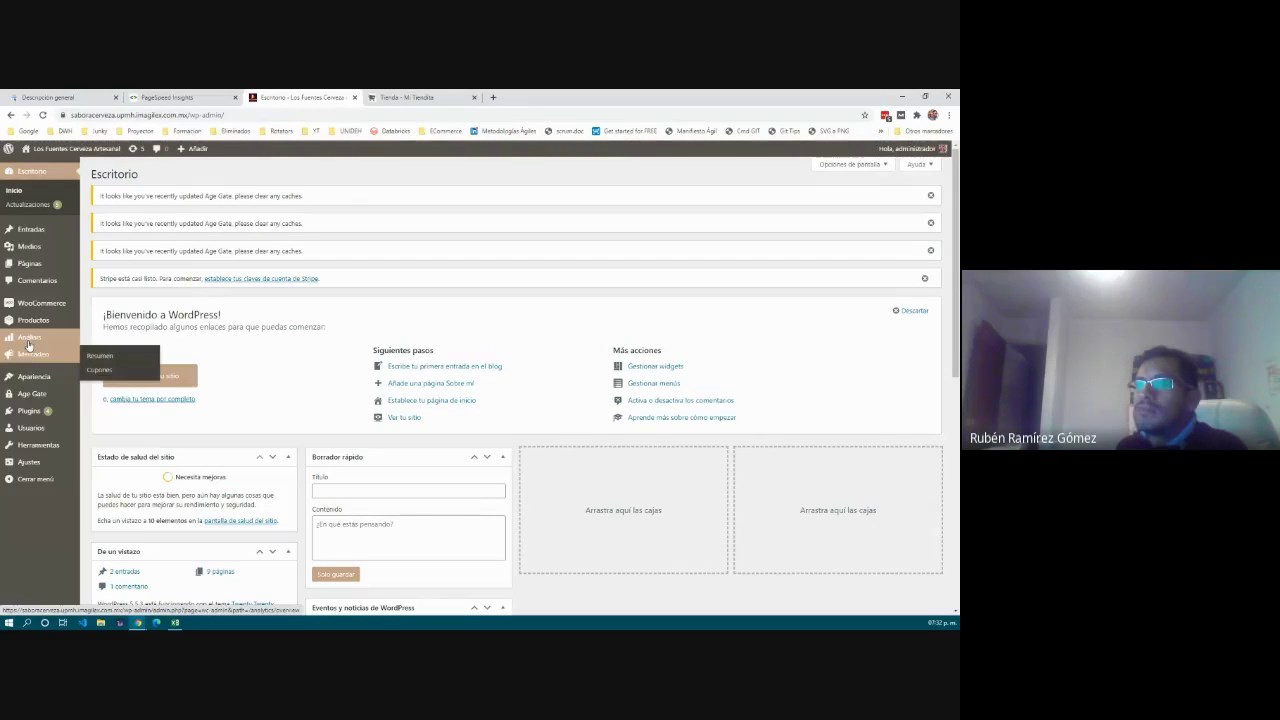
{"action": "mouse_move", "coordinate": [28, 342]}
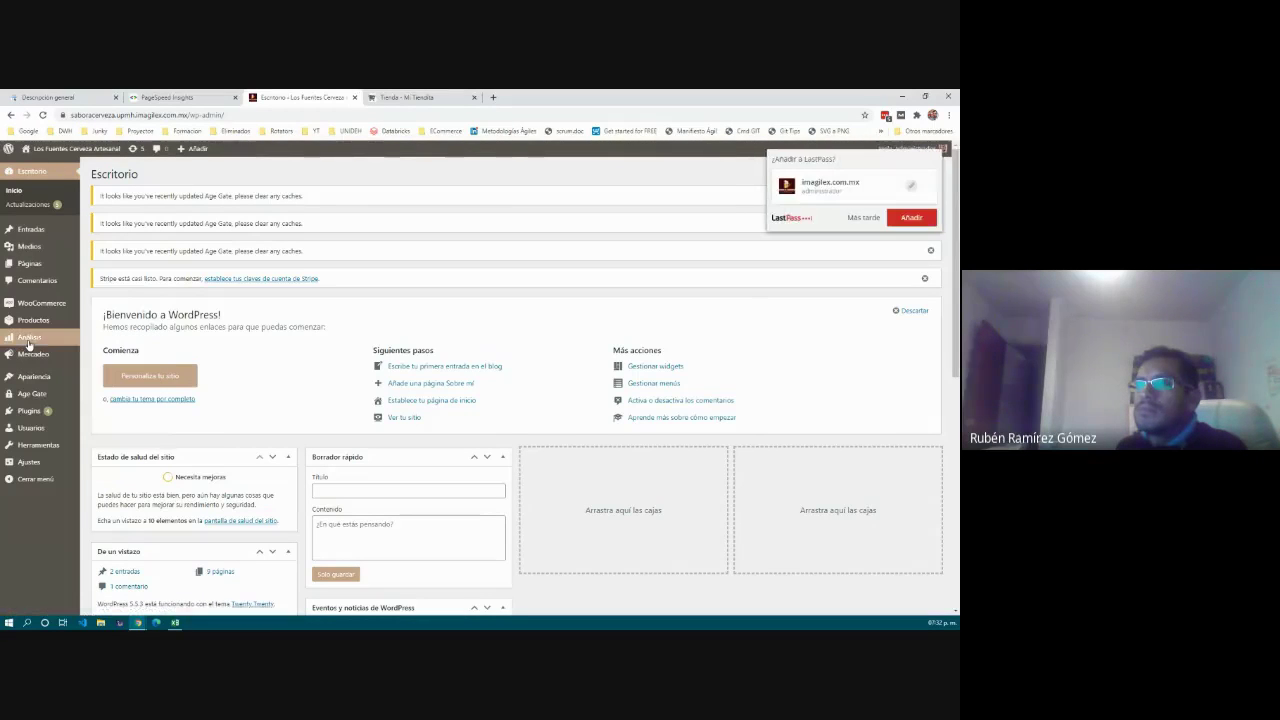
{"action": "mouse_move", "coordinate": [29, 416]}
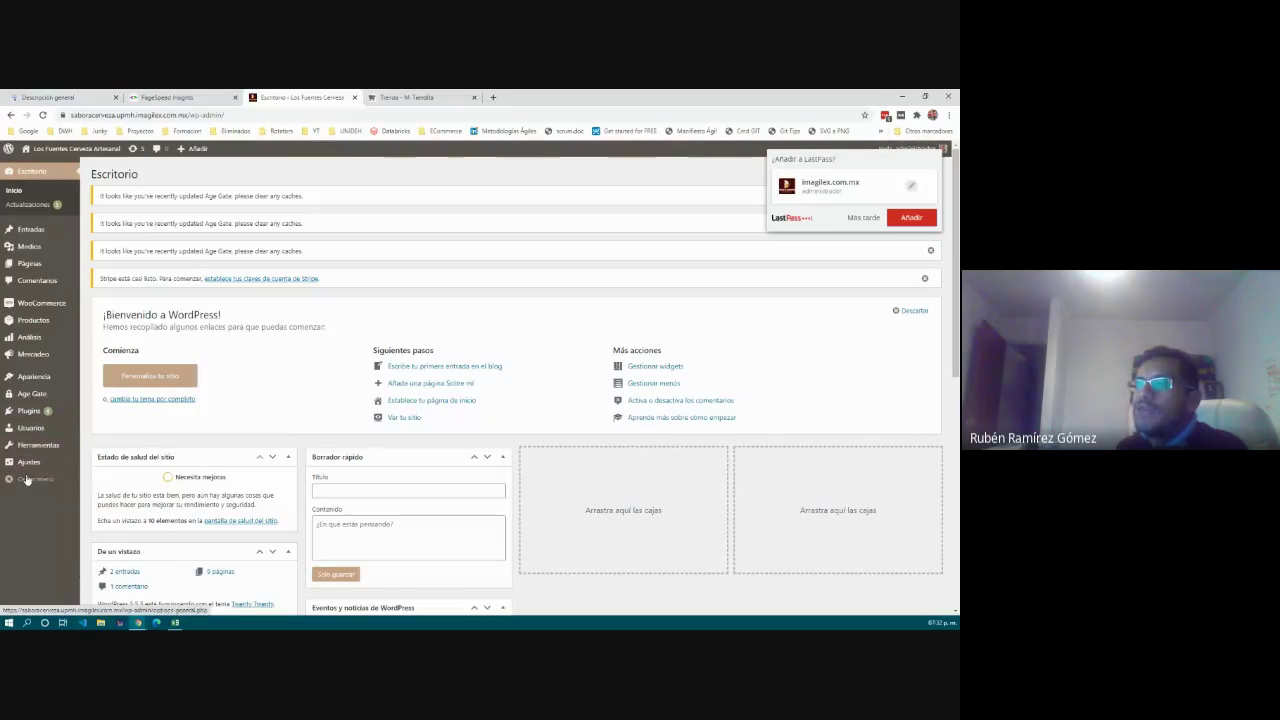
{"action": "left_click", "coordinate": [911, 217]}
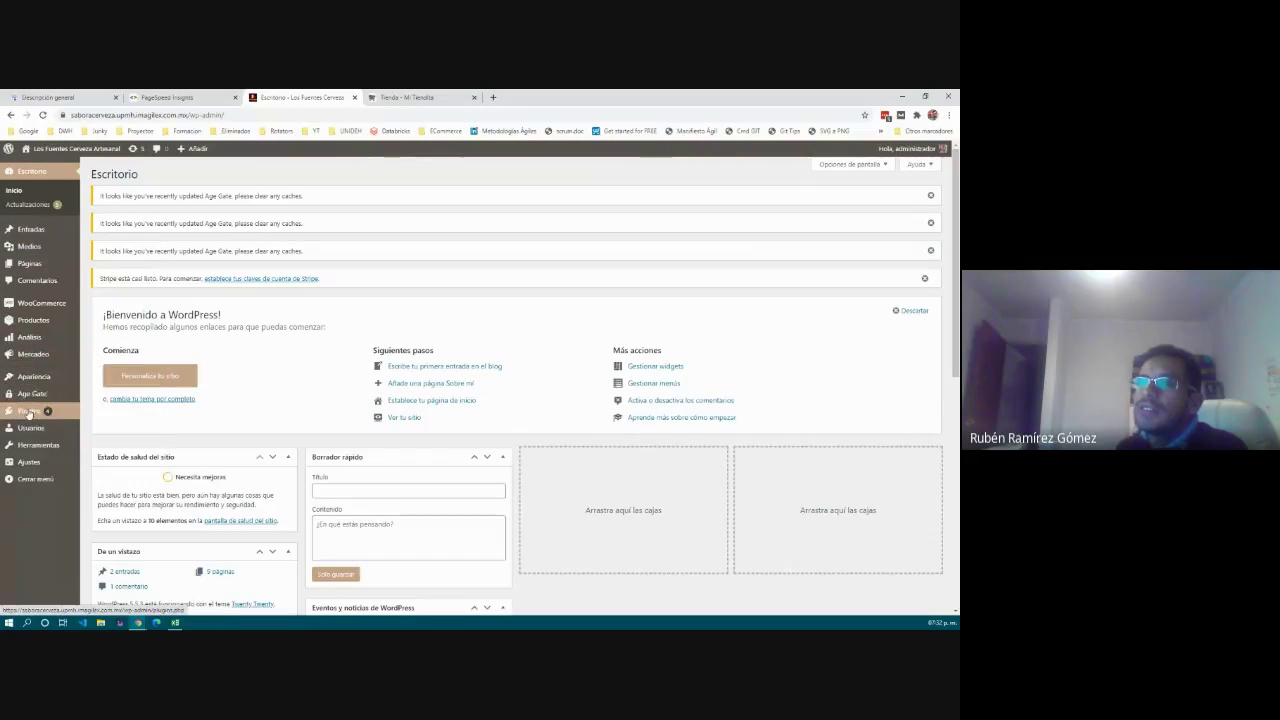
{"action": "mouse_move", "coordinate": [34, 399]}
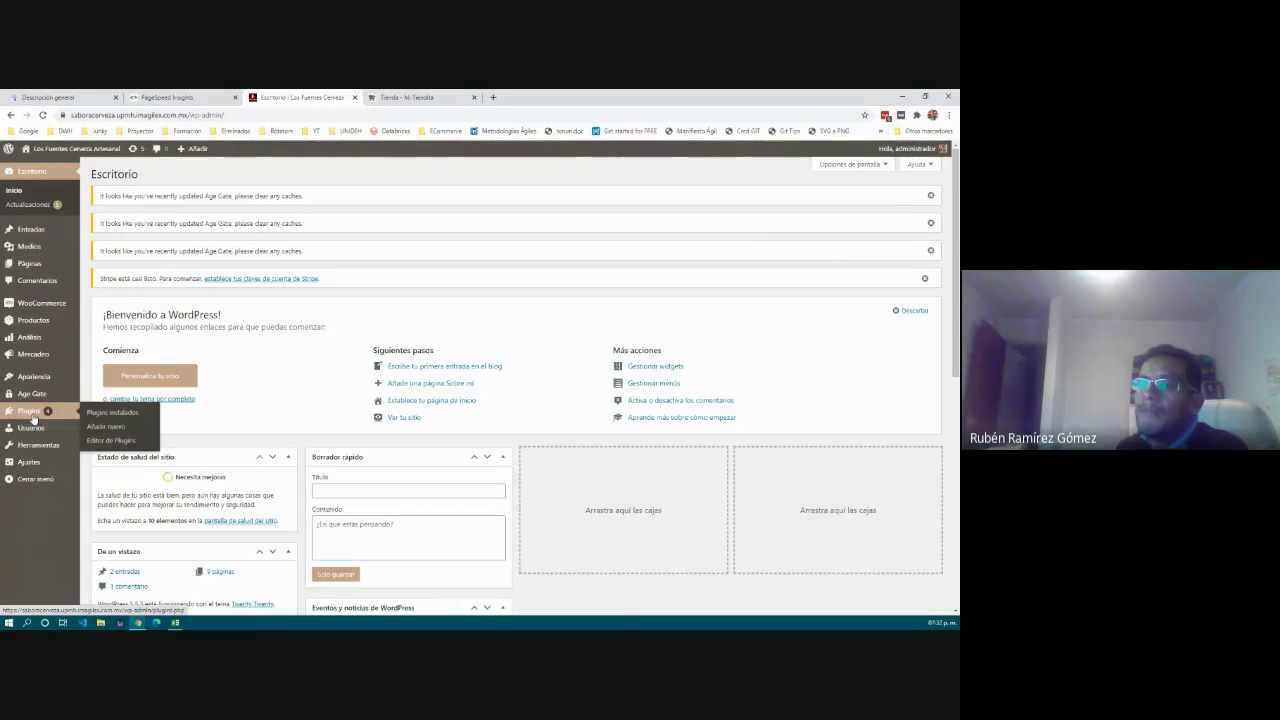
- Review the six installed plugins, including Age Gate, WooCommerce and WooCommerce Stripe Gateway
{"action": "left_click", "coordinate": [126, 416]}
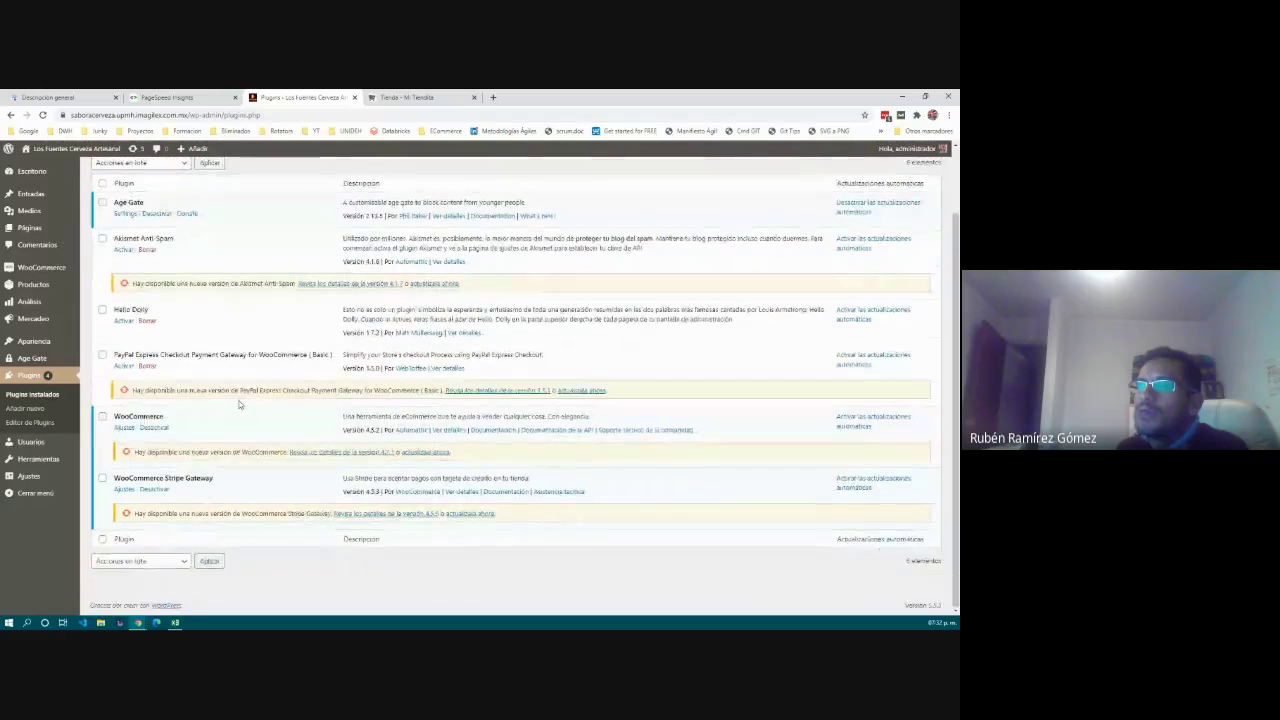
{"action": "scroll", "coordinate": [230, 398], "scroll_direction": "up", "scroll_amount": 2}
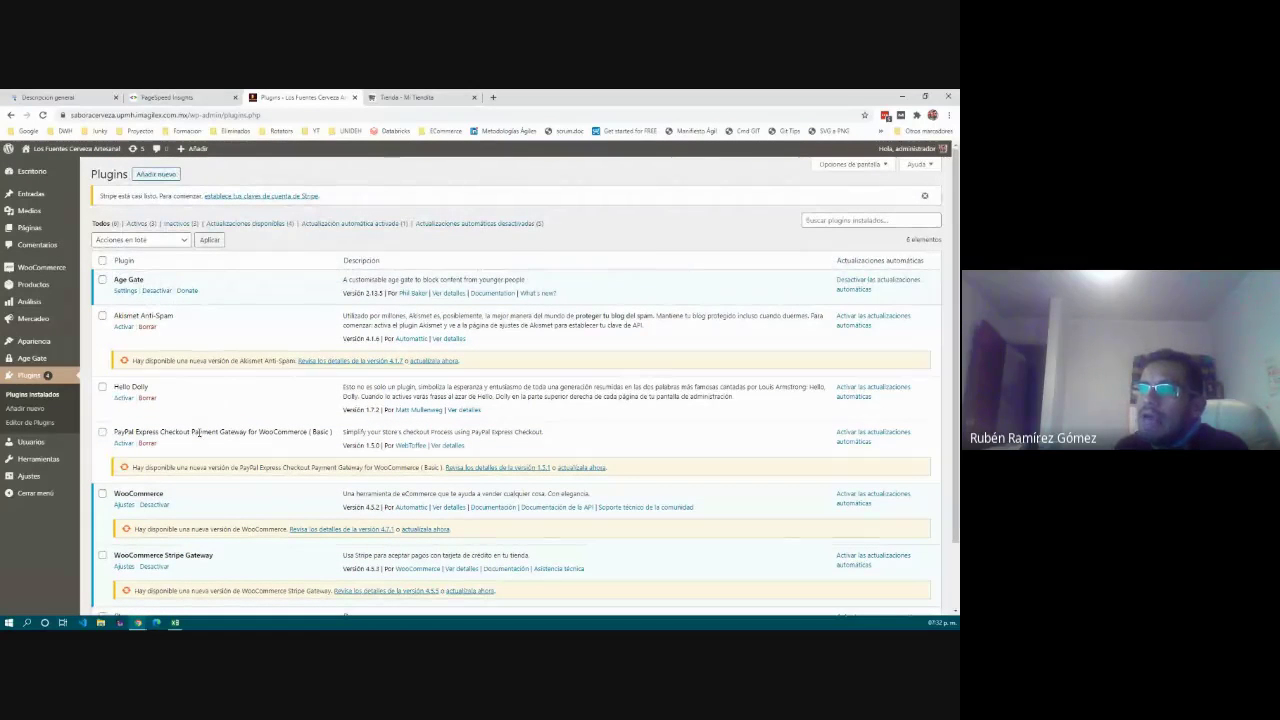
{"action": "mouse_move", "coordinate": [51, 292]}
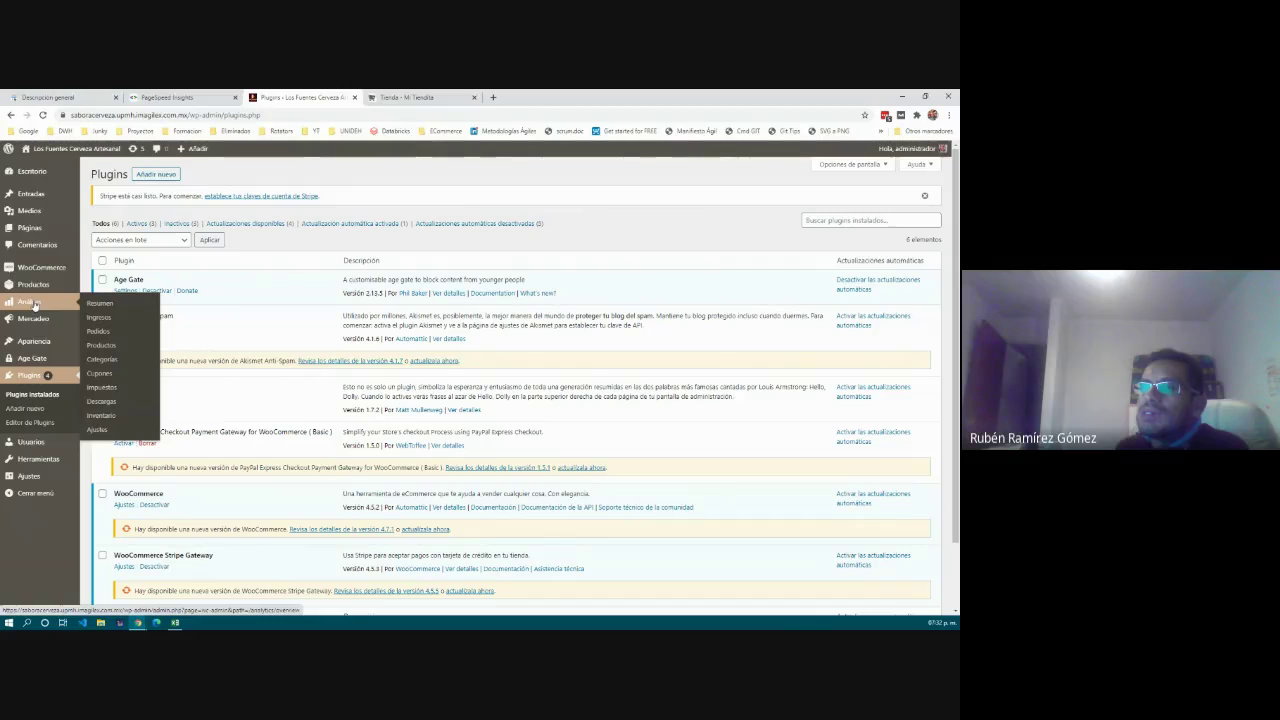
{"action": "mouse_move", "coordinate": [33, 196]}
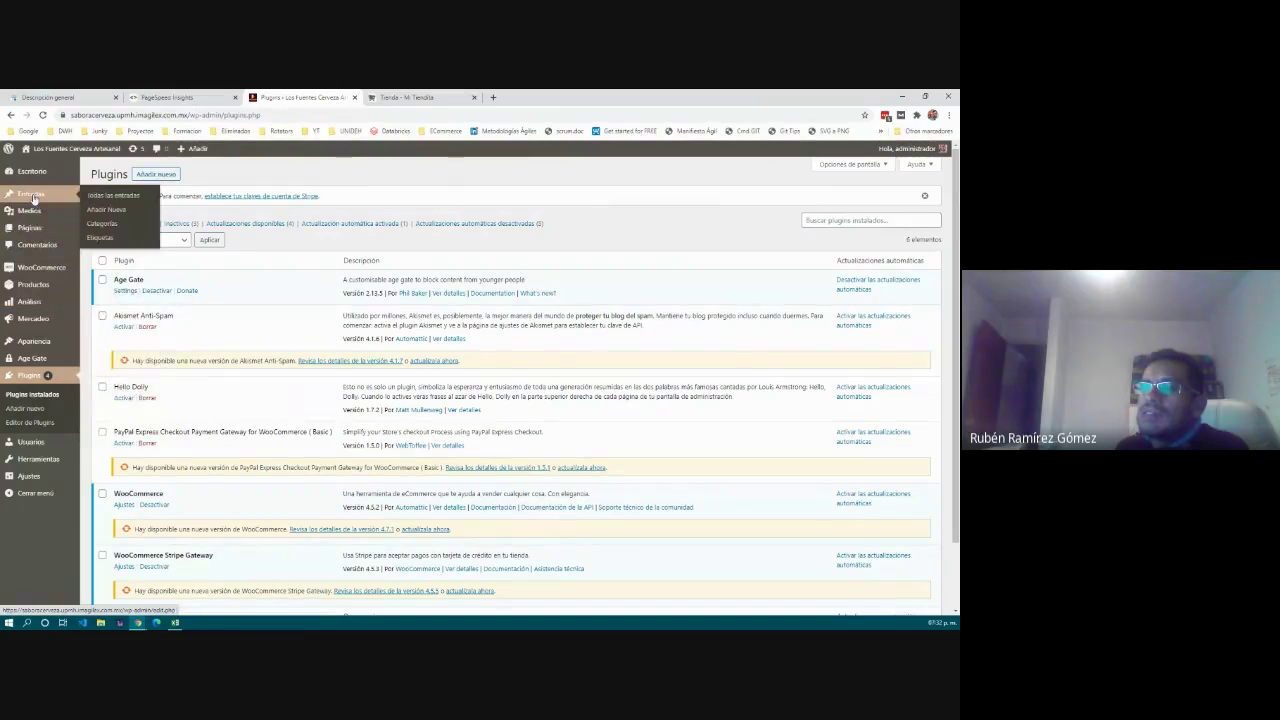
{"action": "mouse_move", "coordinate": [35, 170]}
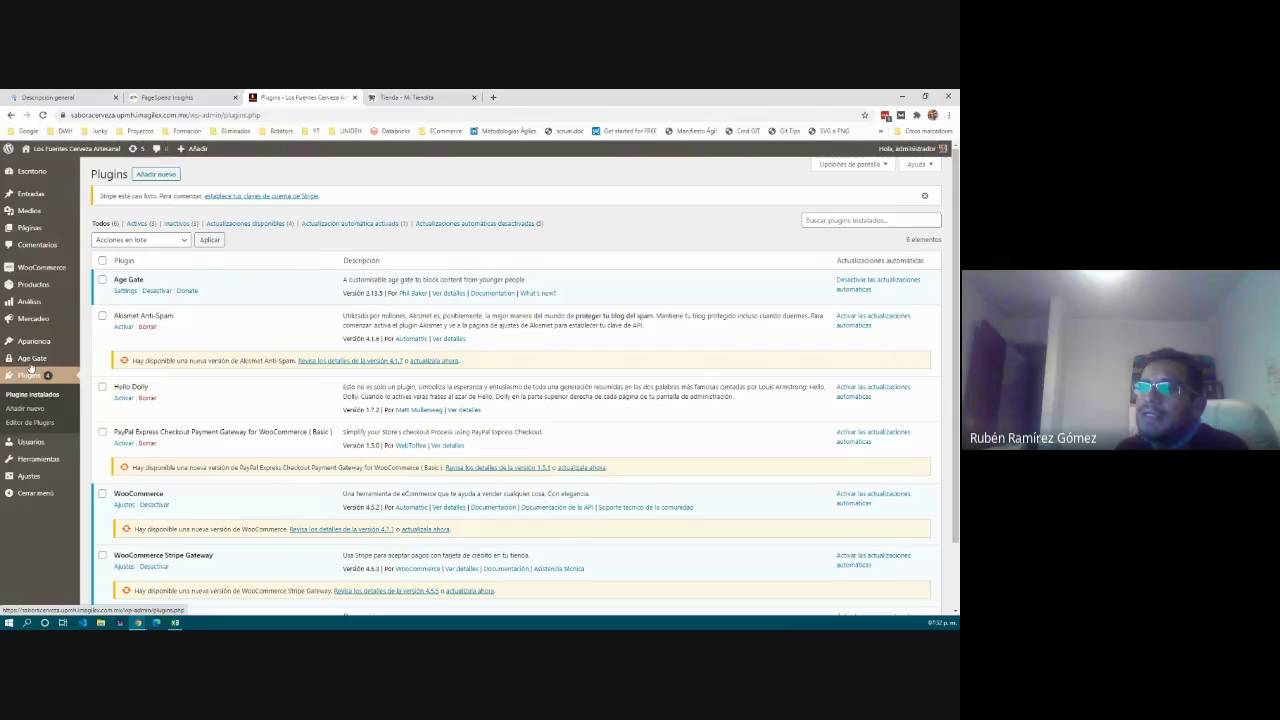
- Cycle through the shop, PageSpeed Insights and plugins tabs back to the Search Console overview
{"action": "left_click", "coordinate": [405, 97]}
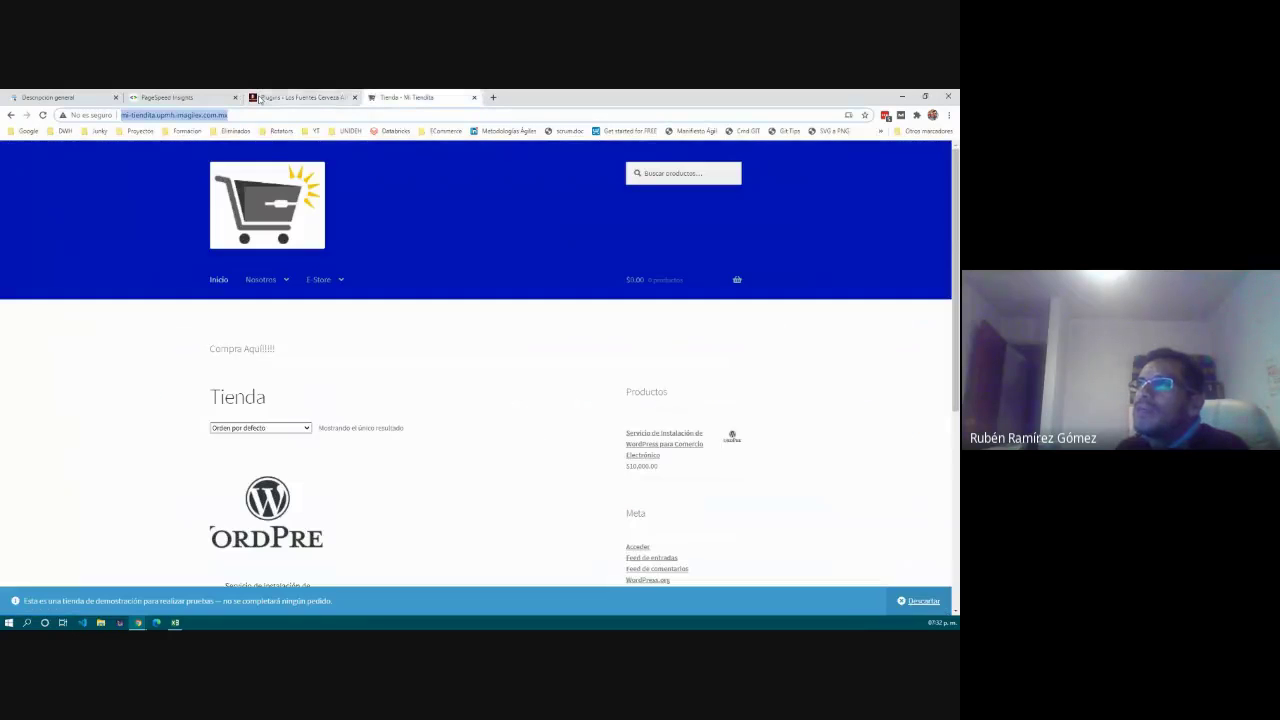
{"action": "left_click", "coordinate": [192, 97]}
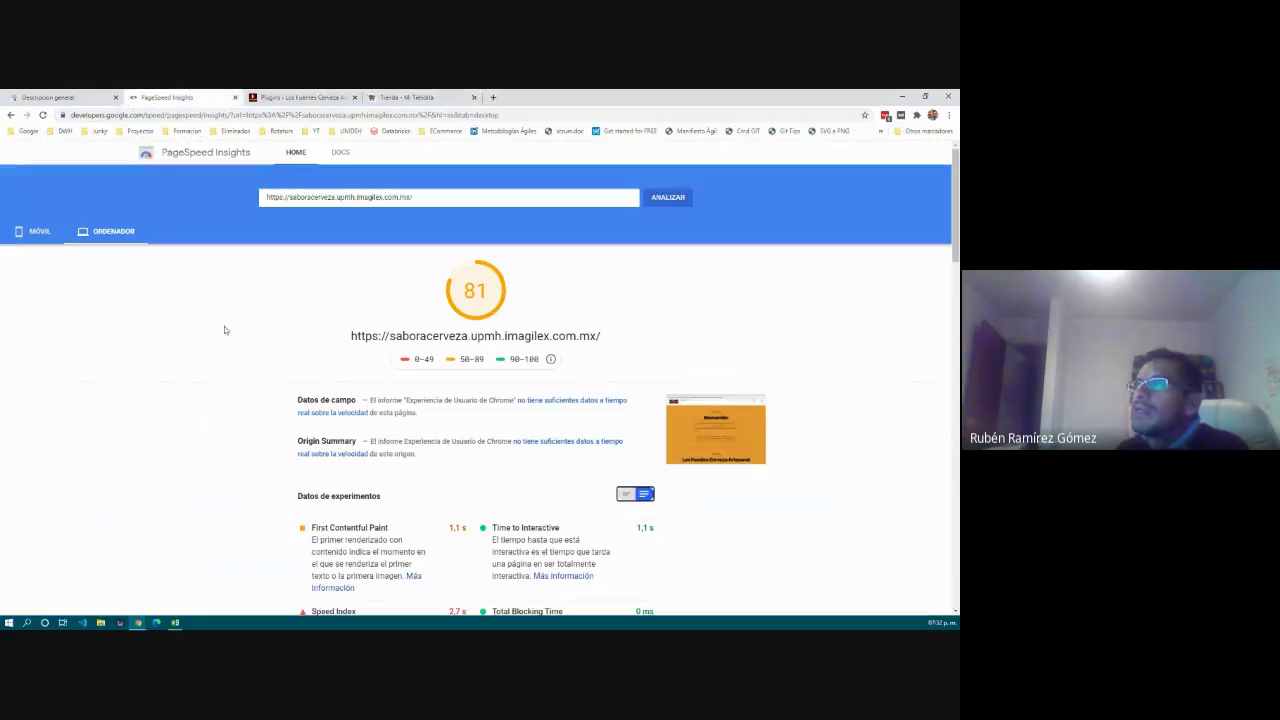
{"action": "left_click", "coordinate": [304, 97]}
{"action": "left_click", "coordinate": [55, 97]}
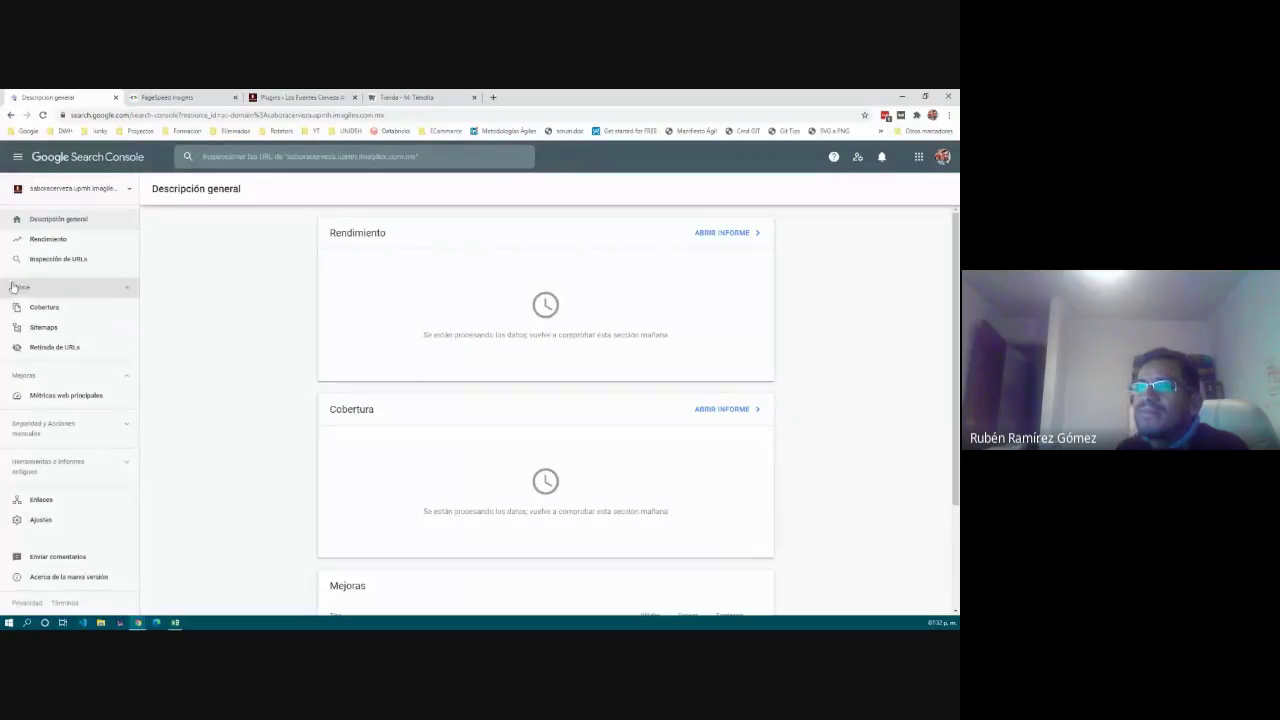
- Open the saboracerveza Sitemaps report, dismiss its info card and focus the new-sitemap URL field
{"action": "left_click", "coordinate": [54, 331]}
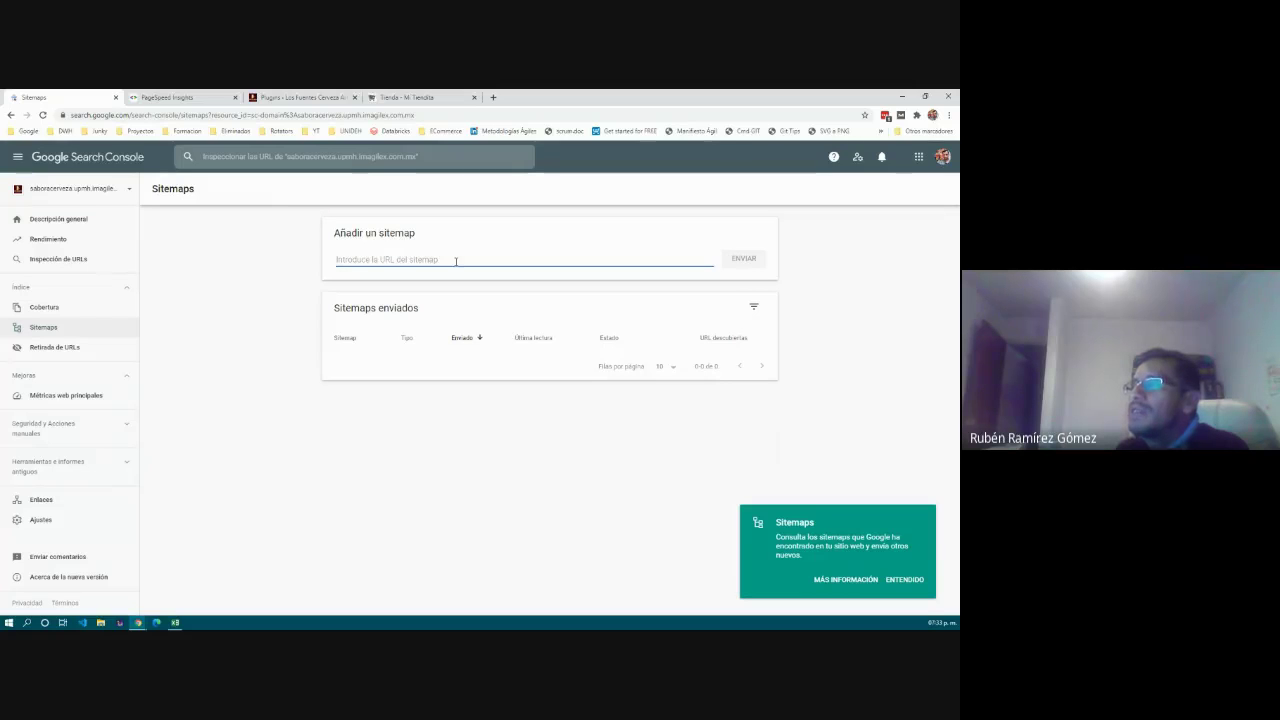
{"action": "left_click", "coordinate": [904, 580]}
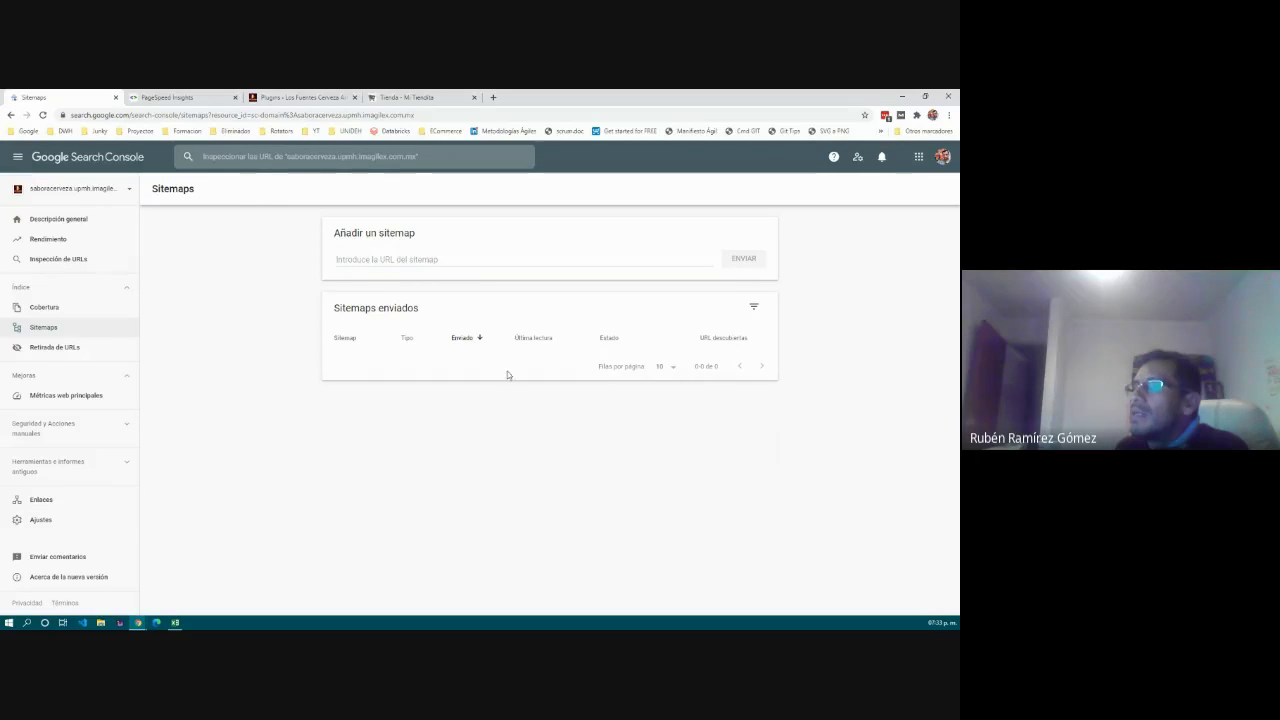
{"action": "left_click", "coordinate": [428, 276]}
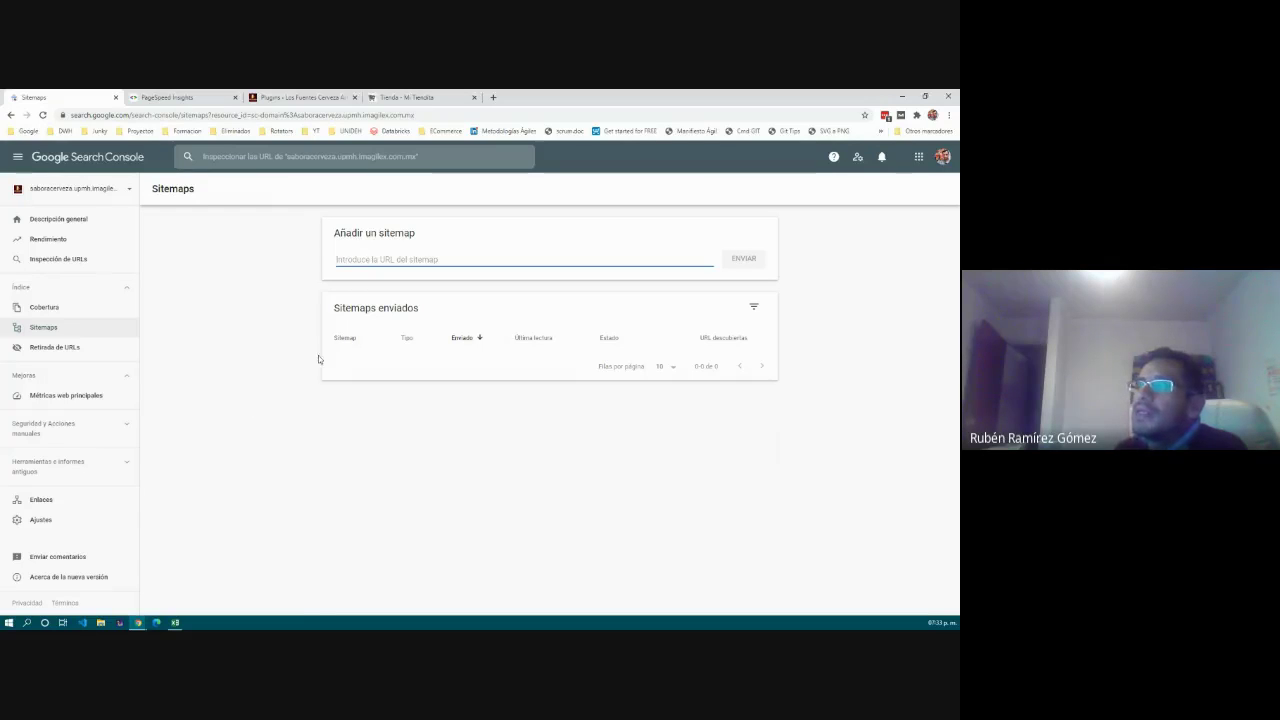
{"action": "left_click", "coordinate": [46, 189]}
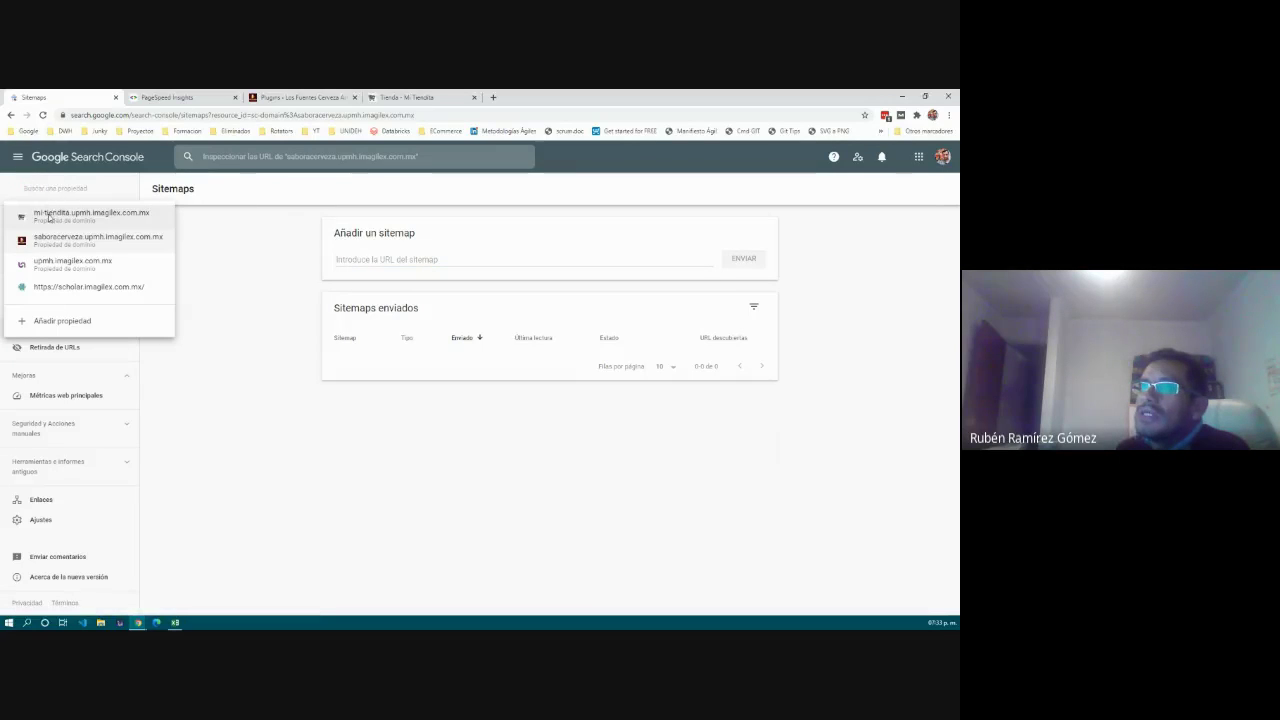
- On mi-tiendita, inspect sitemap_index.xml, author-sitemap.xml and product-sitemap.xml, then open Coverage
{"action": "left_click", "coordinate": [60, 218]}
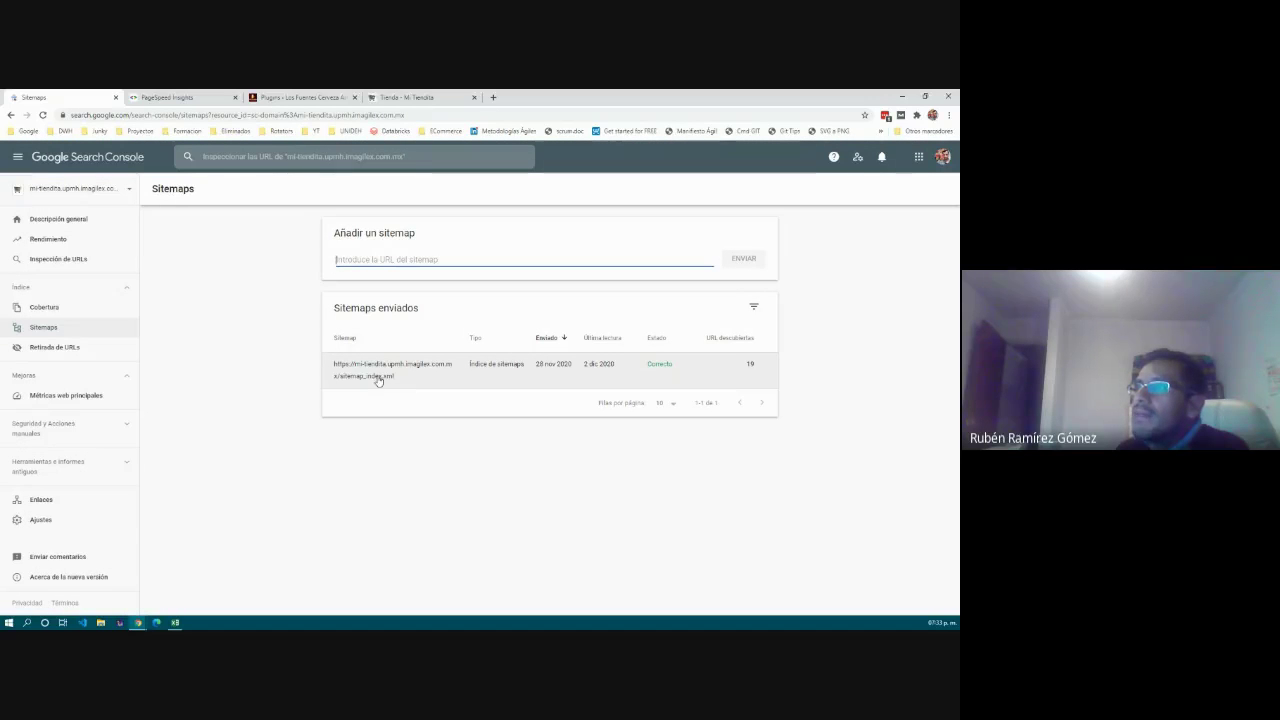
{"action": "left_click", "coordinate": [378, 380]}
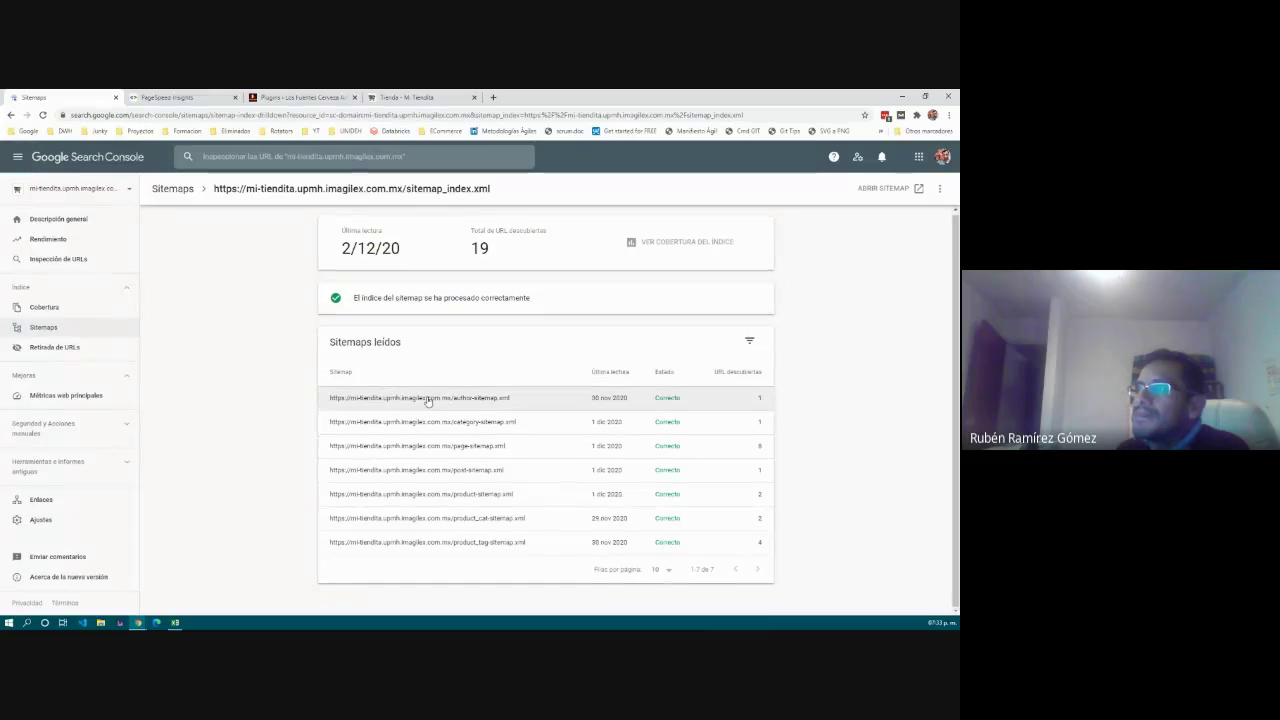
{"action": "left_click", "coordinate": [428, 400]}
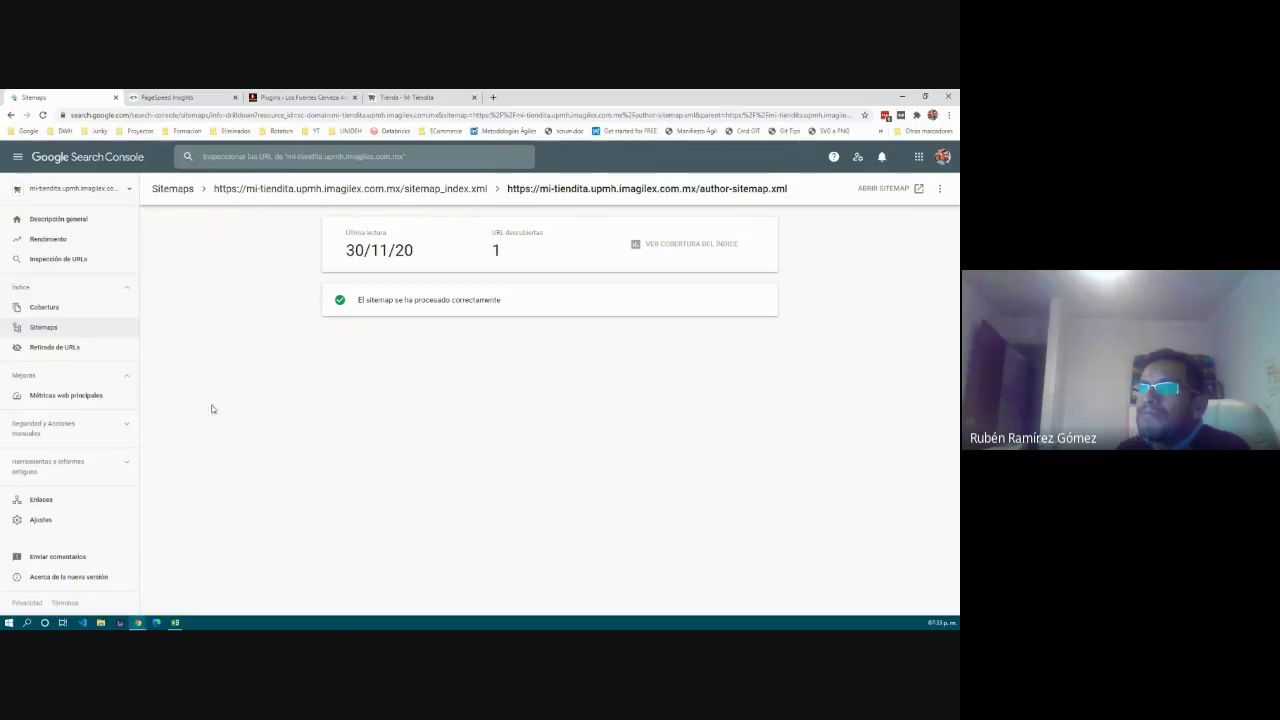
{"action": "left_click", "coordinate": [43, 327]}
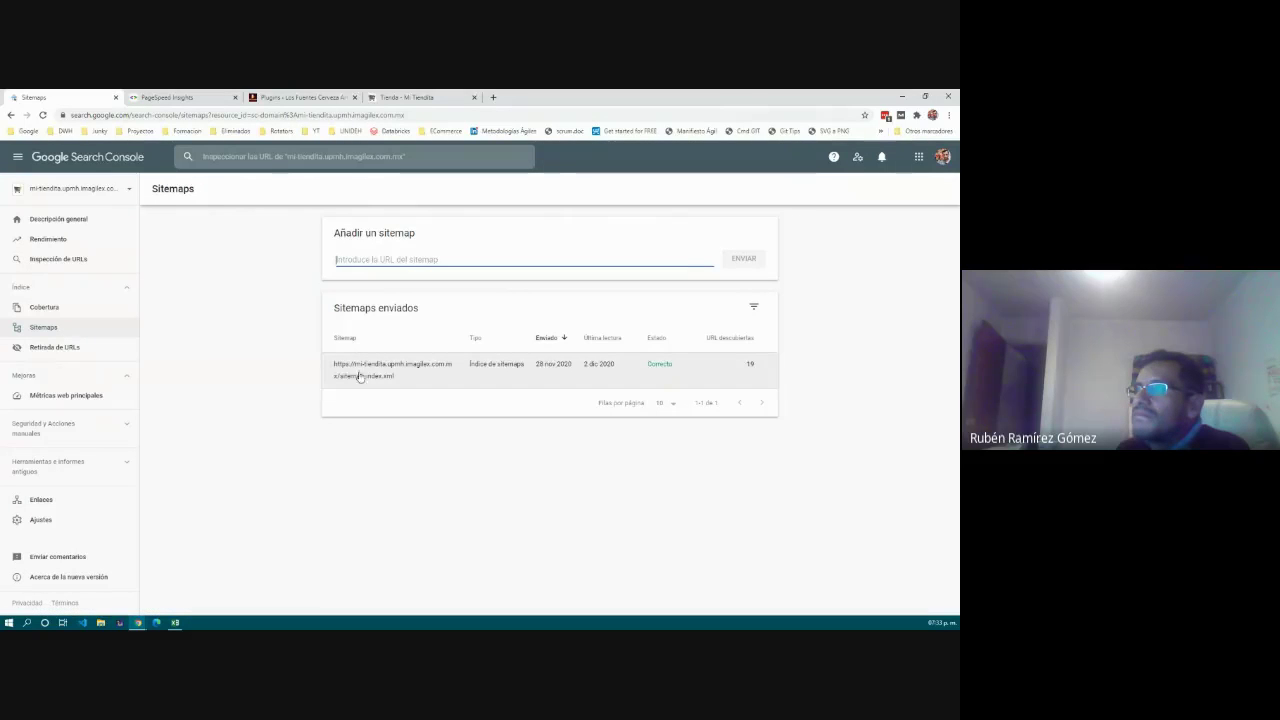
{"action": "left_click", "coordinate": [360, 376]}
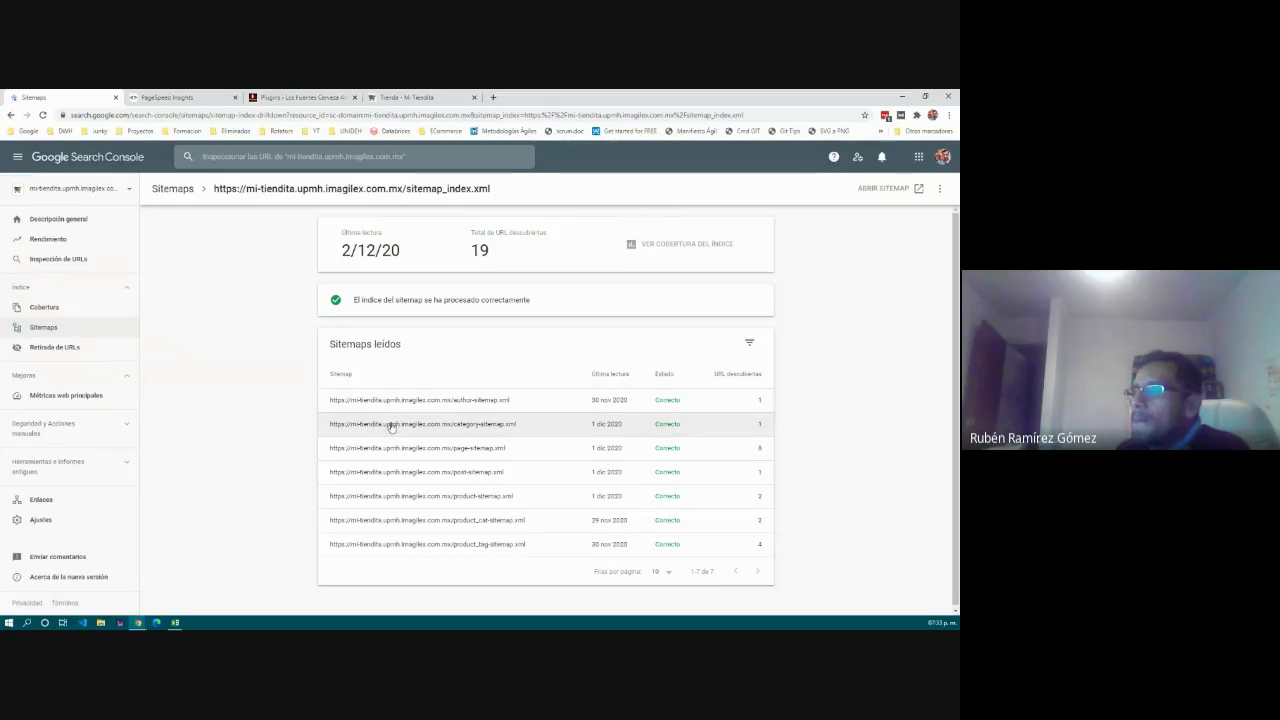
{"action": "left_click", "coordinate": [401, 496]}
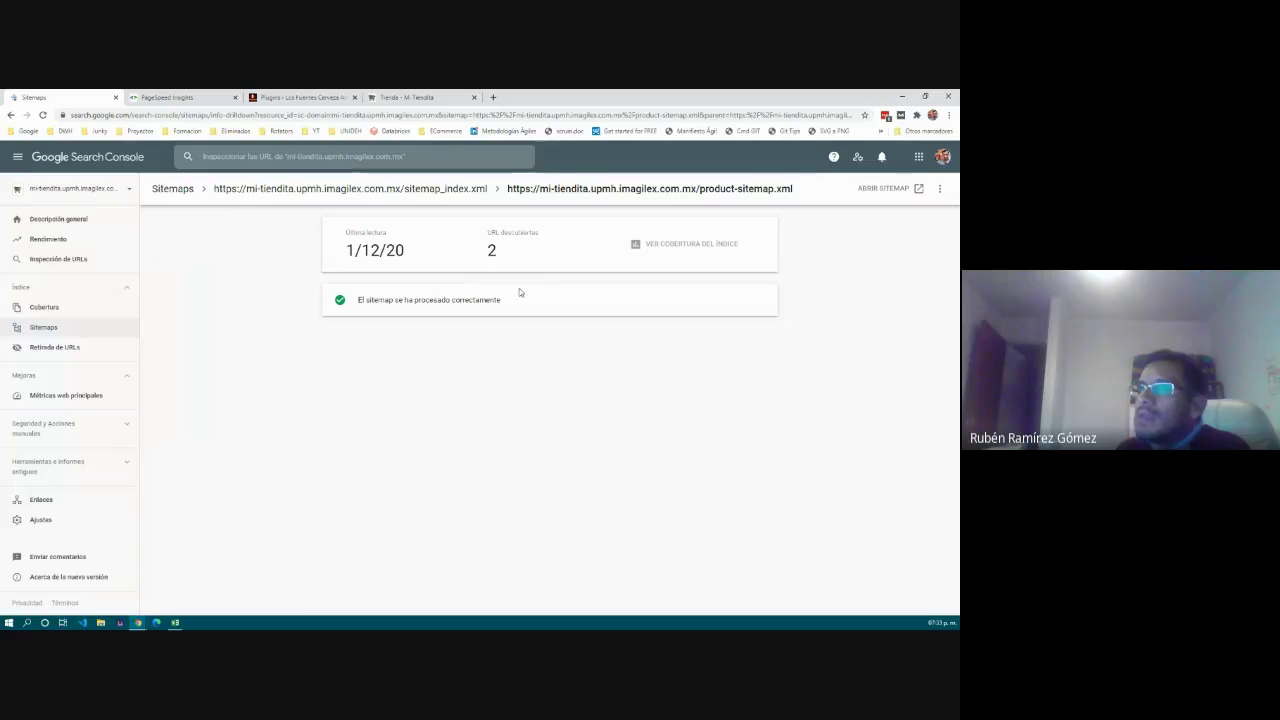
{"action": "left_click", "coordinate": [46, 307]}
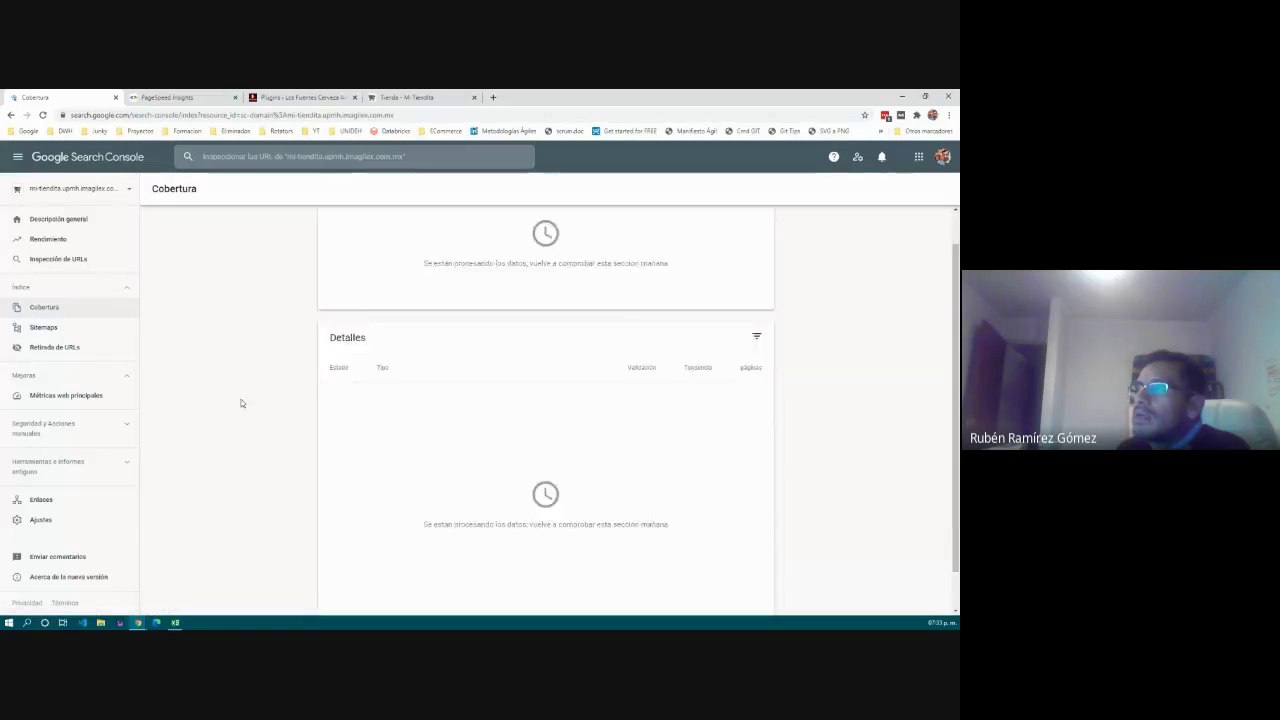
- Scroll the mi-tiendita Coverage report and glance at the property list without switching
{"action": "scroll", "coordinate": [240, 400], "scroll_direction": "down", "scroll_amount": 1}
{"action": "scroll", "coordinate": [240, 400], "scroll_direction": "up", "scroll_amount": 1}
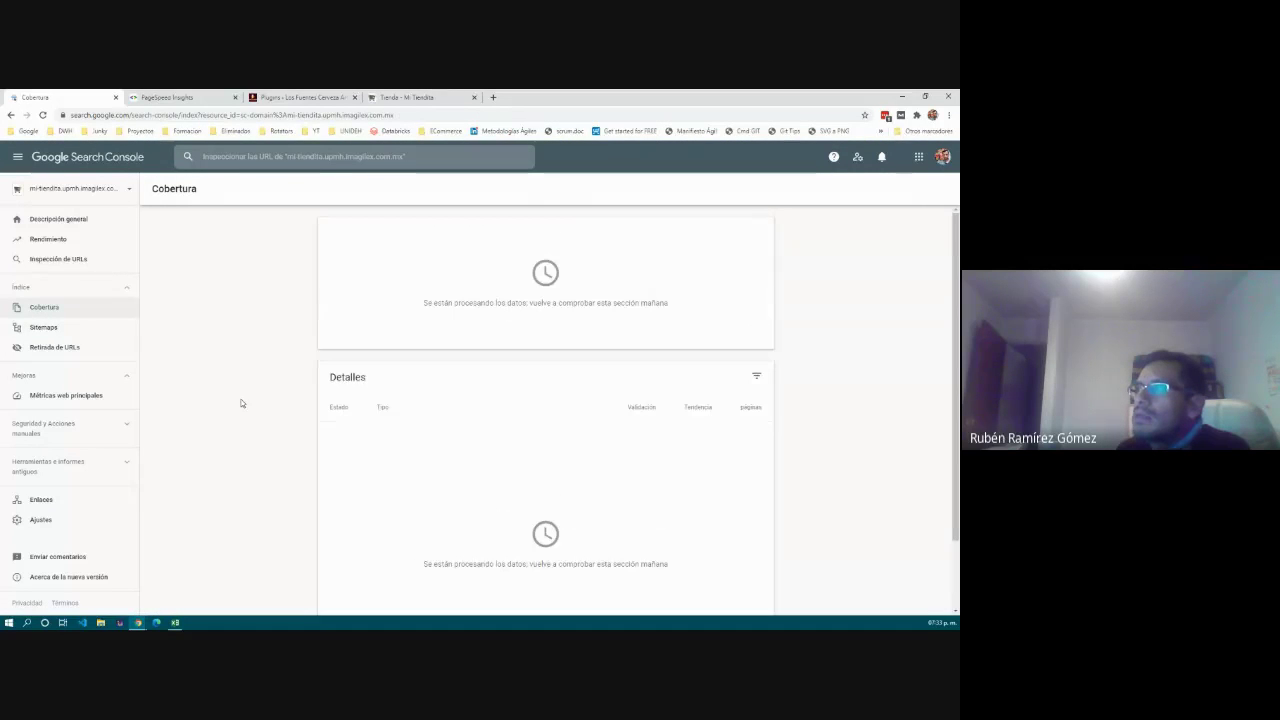
{"action": "left_click", "coordinate": [44, 191]}
{"action": "left_click", "coordinate": [262, 335]}
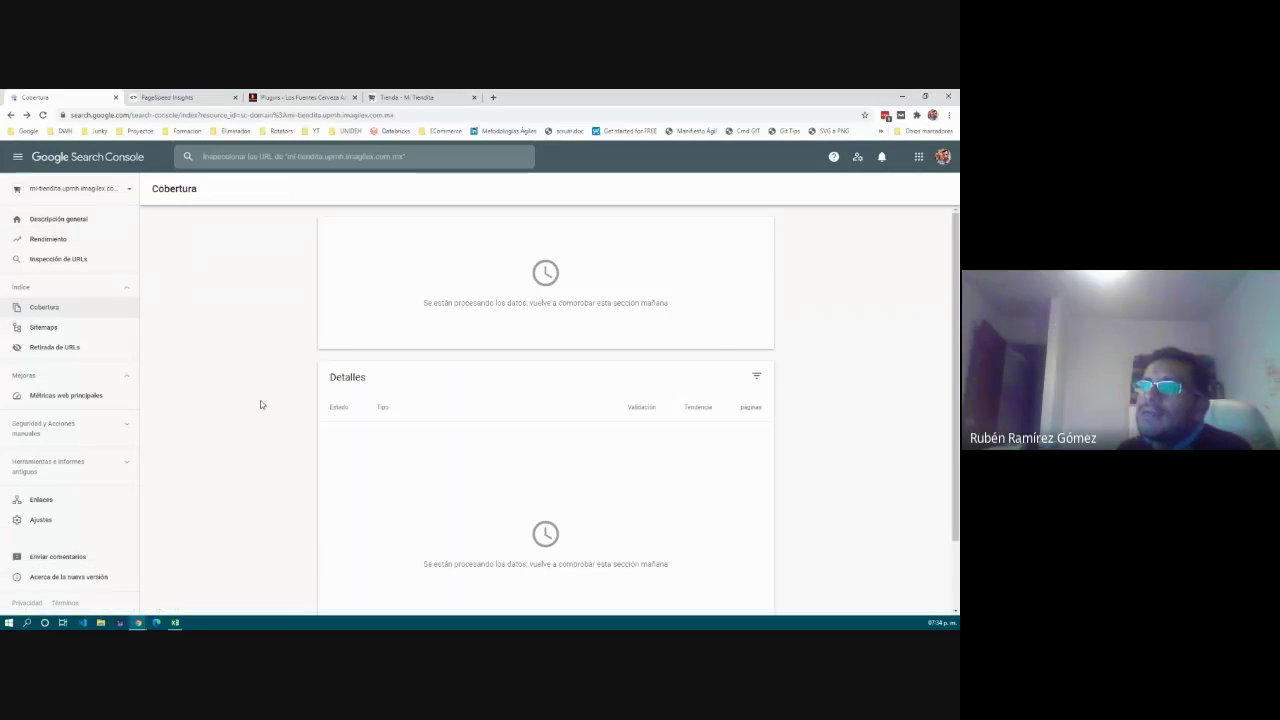
- Close the Search Console window and exit full screen, leaving the PageSpeed score of 37 slide
{"action": "scroll", "coordinate": [260, 404], "scroll_direction": "down", "scroll_amount": 1}
{"action": "scroll", "coordinate": [260, 404], "scroll_direction": "up", "scroll_amount": 1}
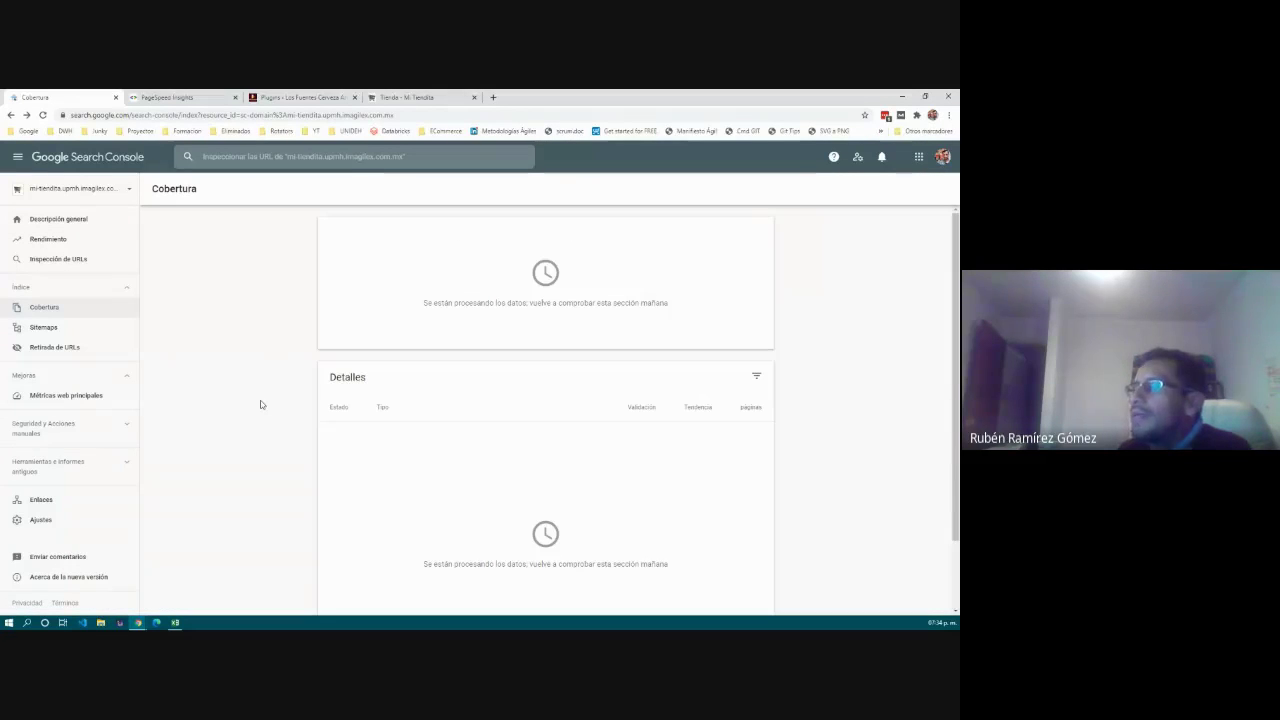
{"action": "scroll", "coordinate": [260, 404], "scroll_direction": "down", "scroll_amount": 1}
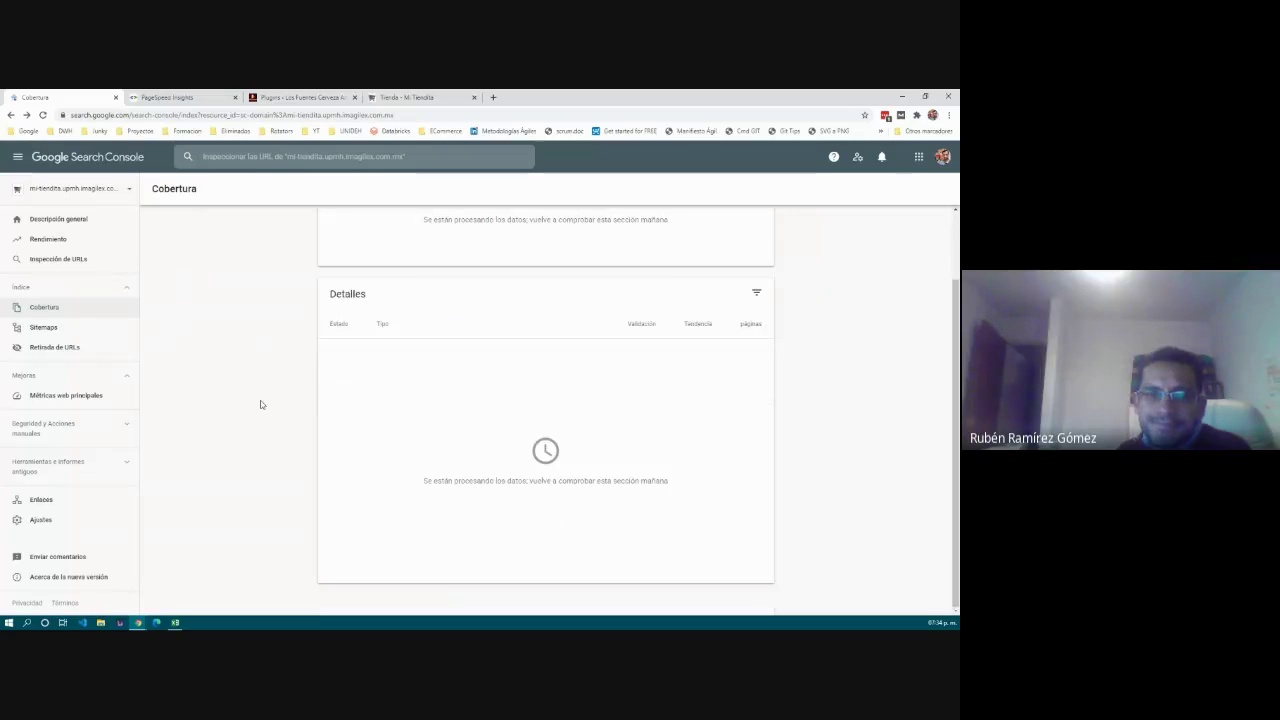
{"action": "scroll", "coordinate": [260, 404], "scroll_direction": "up", "scroll_amount": 1}
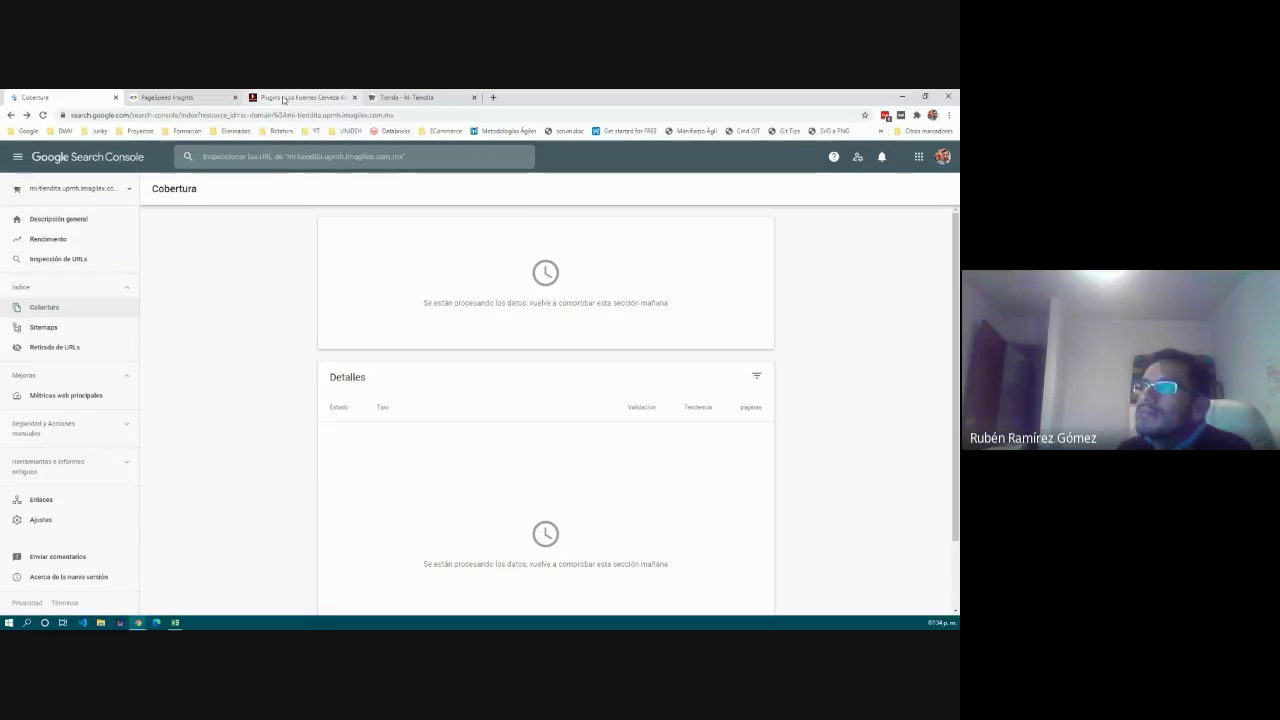
{"action": "left_click", "coordinate": [947, 96]}
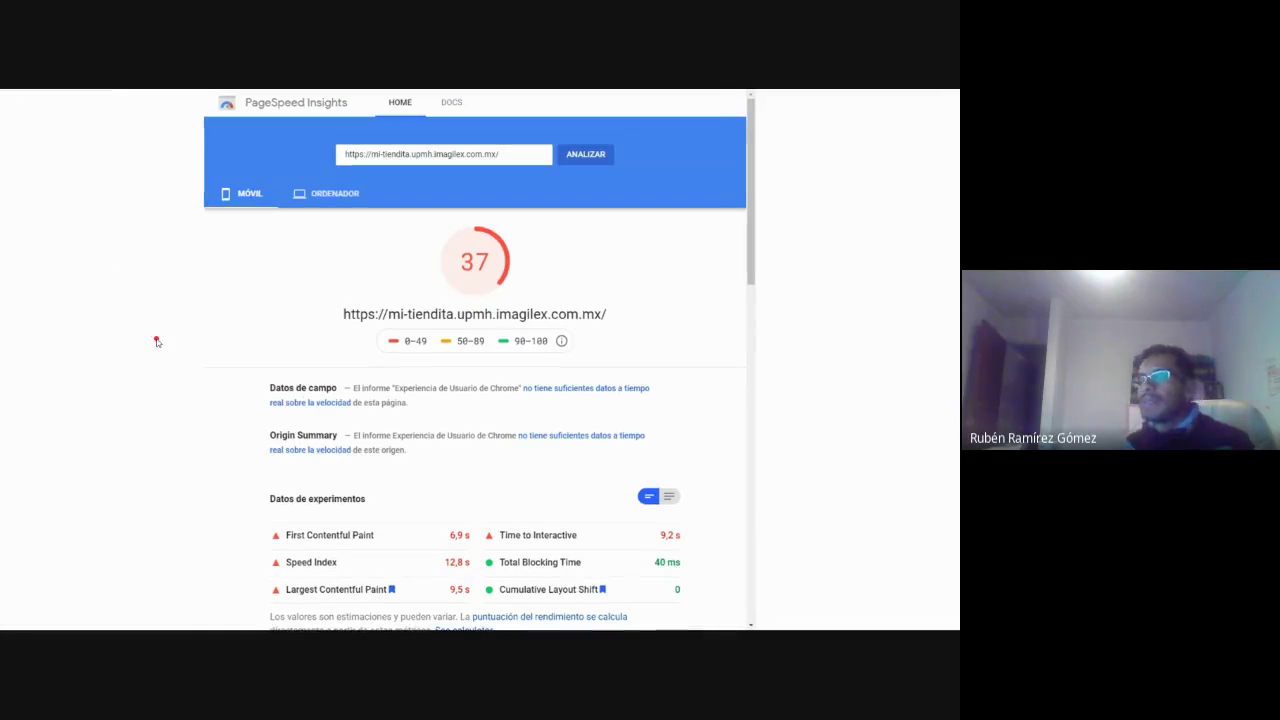
{"action": "key", "text": "Escape"}
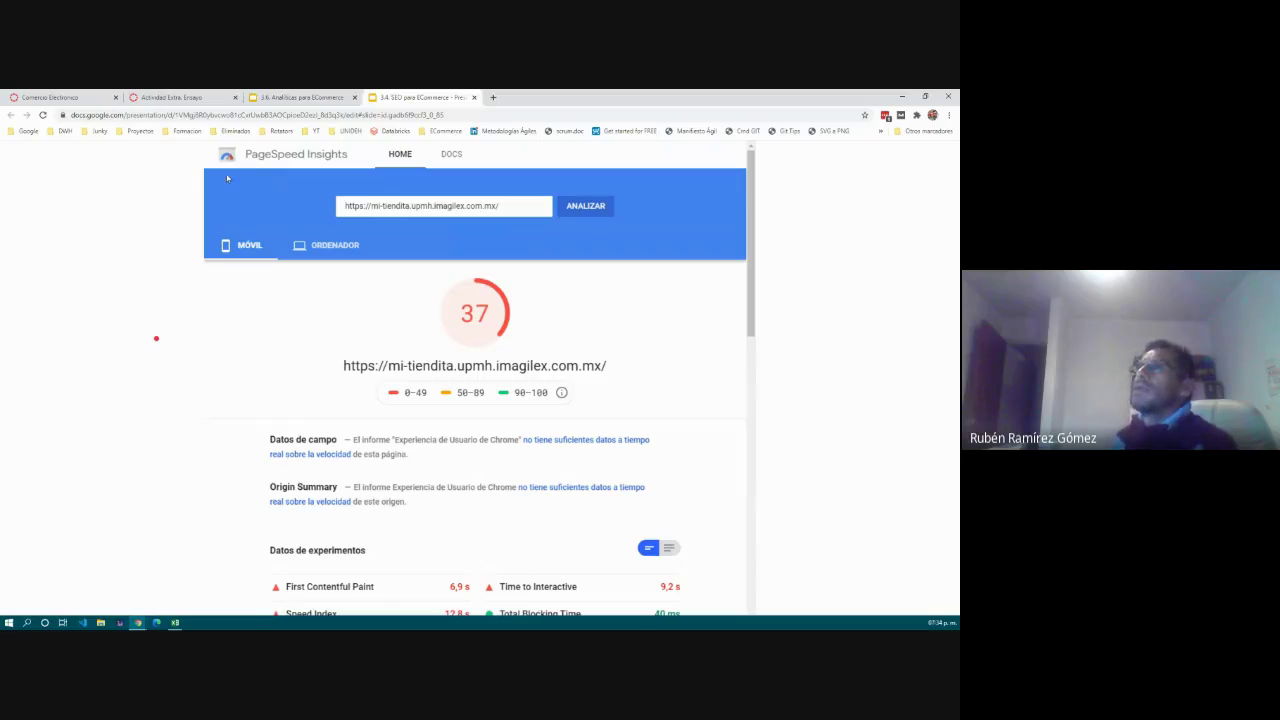
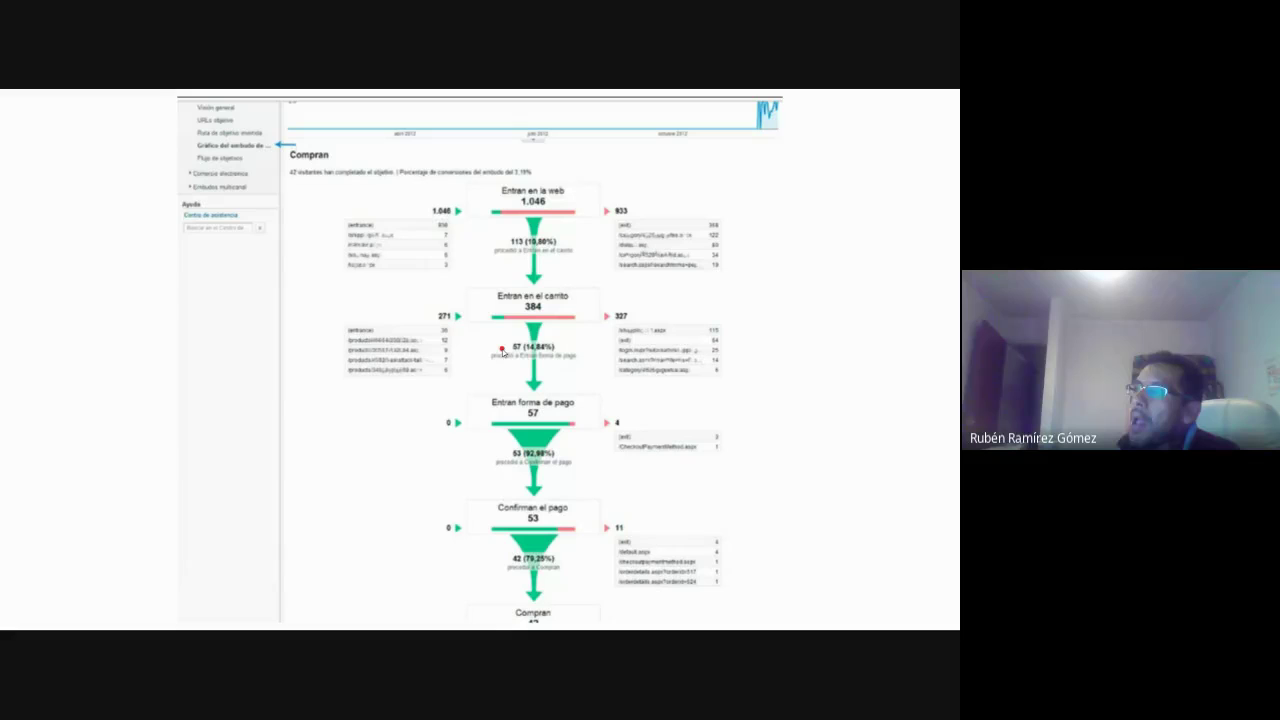
- Step through the funnel and Google Analytics slides, marking the cart stage, then exit on blank slide 11
{"action": "key", "text": "Right"}
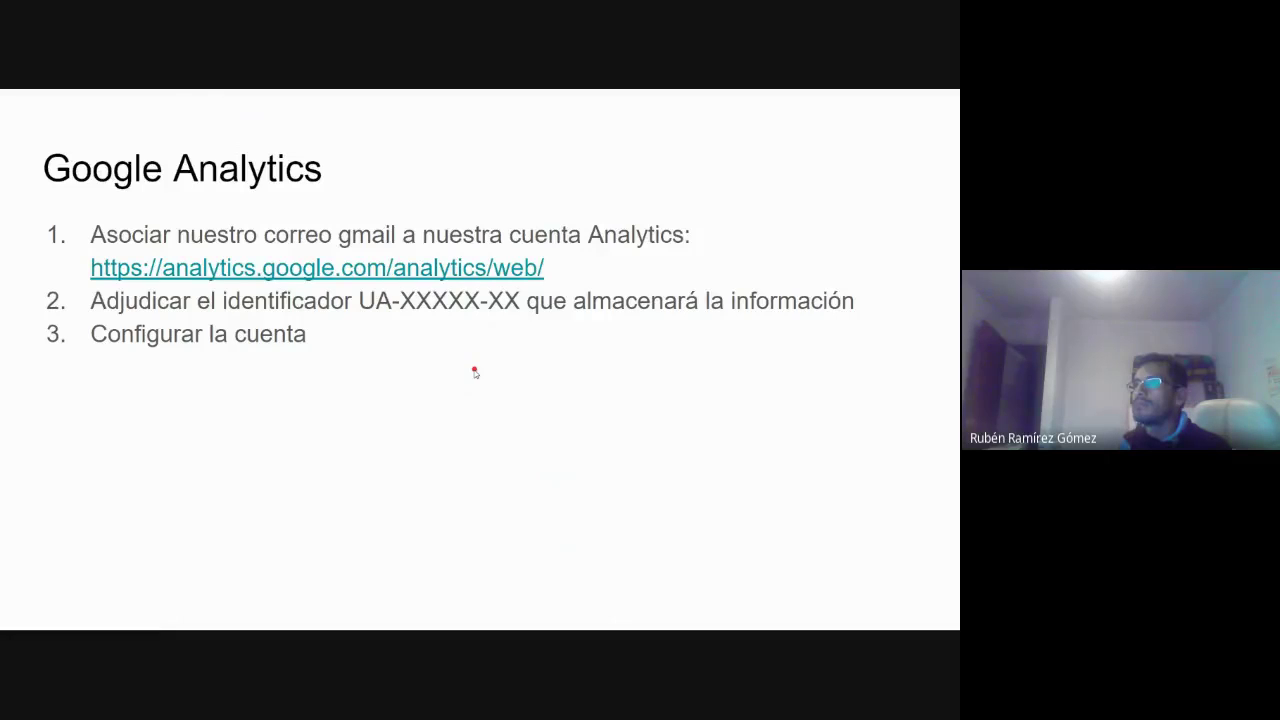
{"action": "key", "text": "Left"}
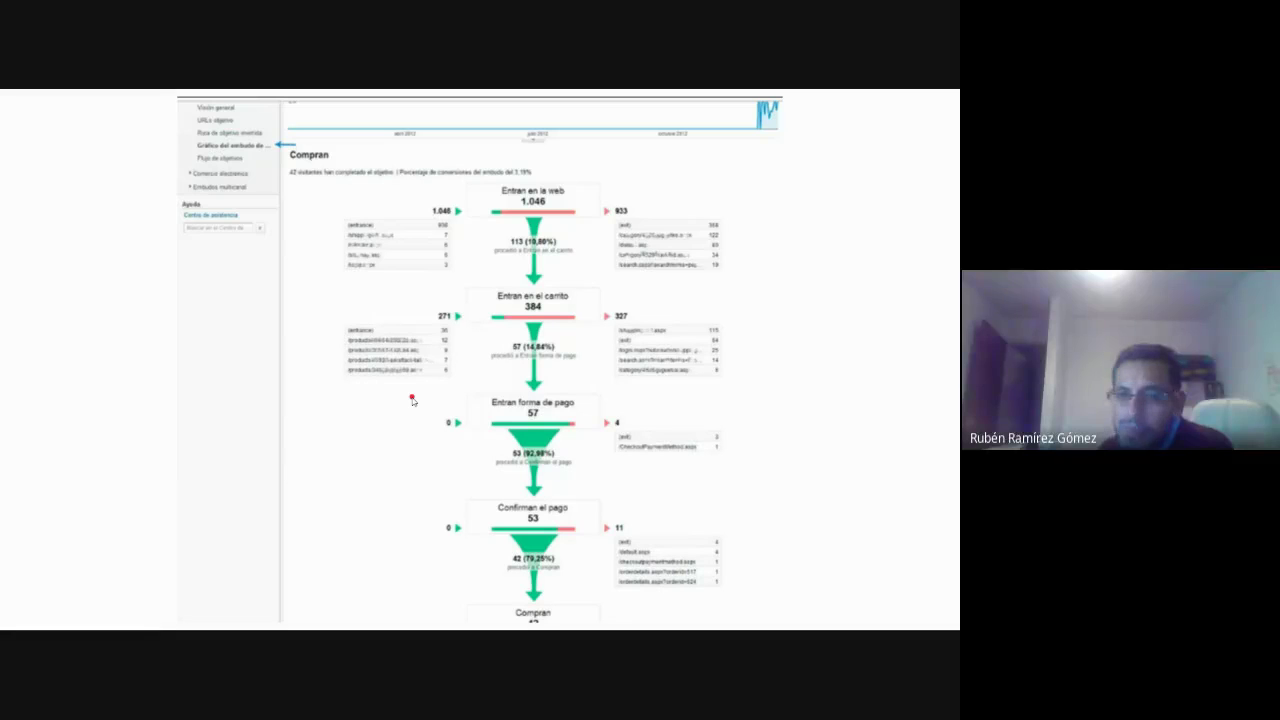
{"action": "left_click_drag", "start_coordinate": [520, 442], "coordinate": [482, 372]}
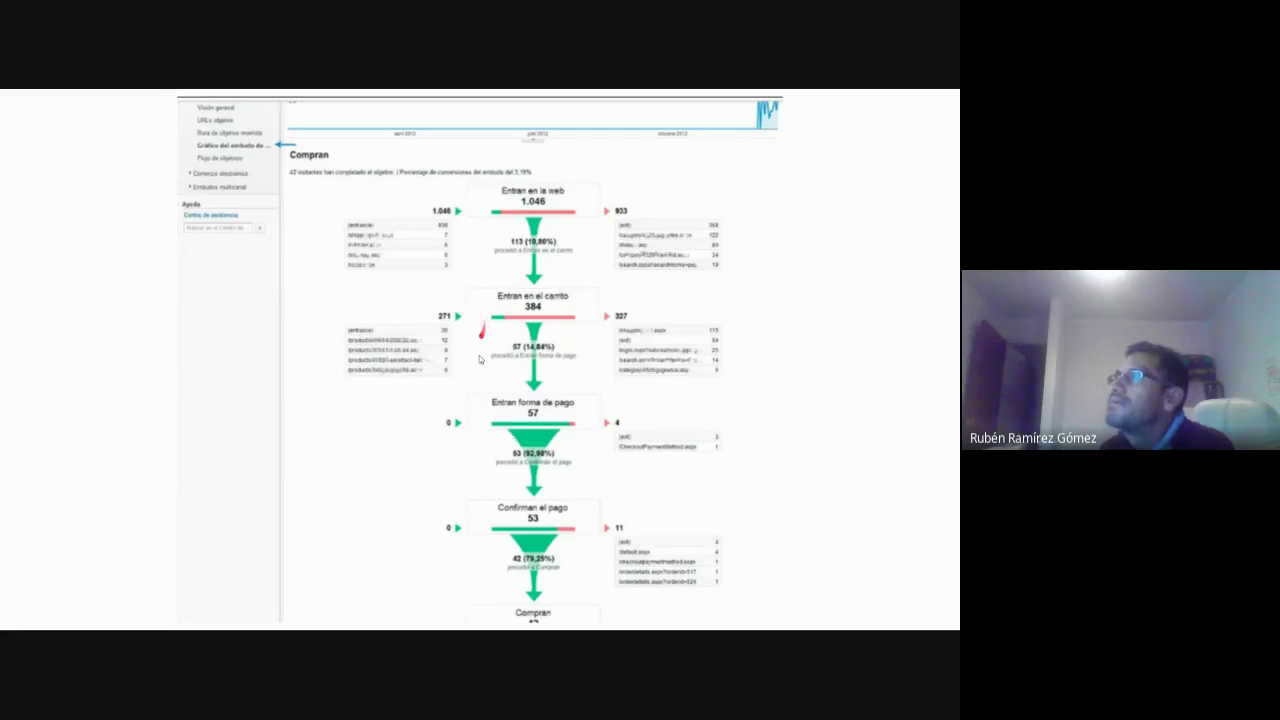
{"action": "key", "text": "Right"}
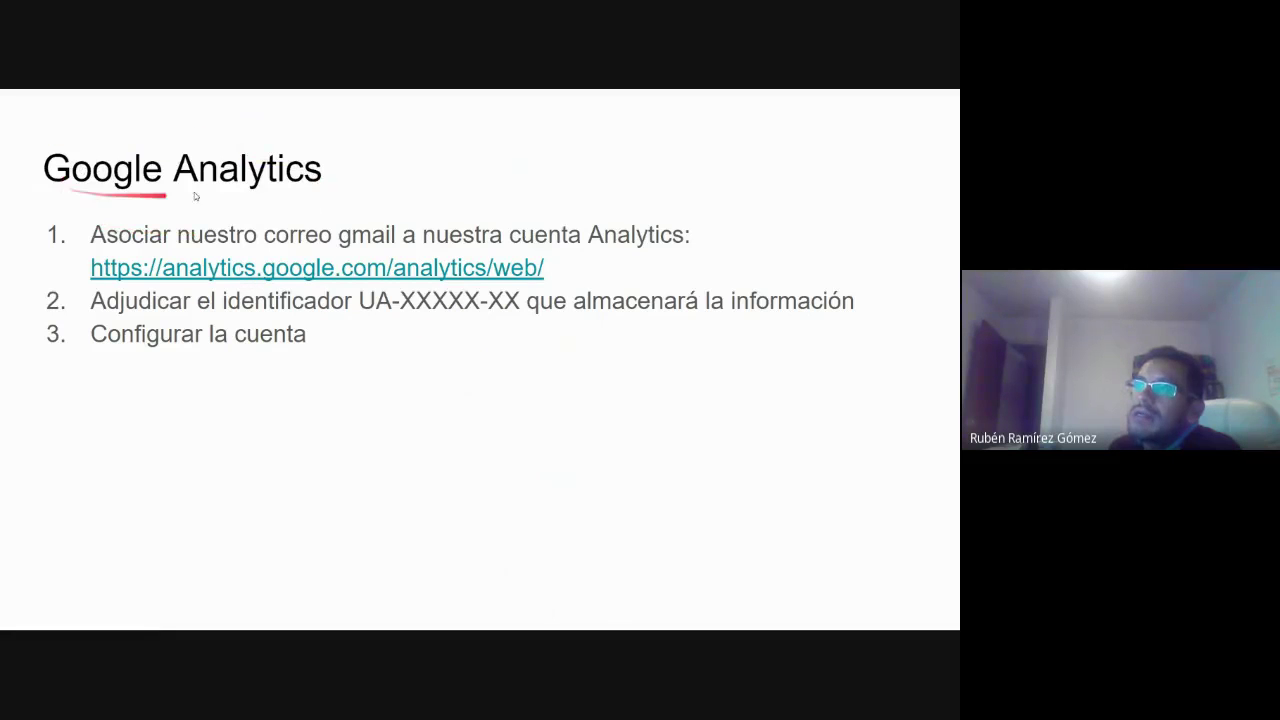
{"action": "key", "text": "Right"}
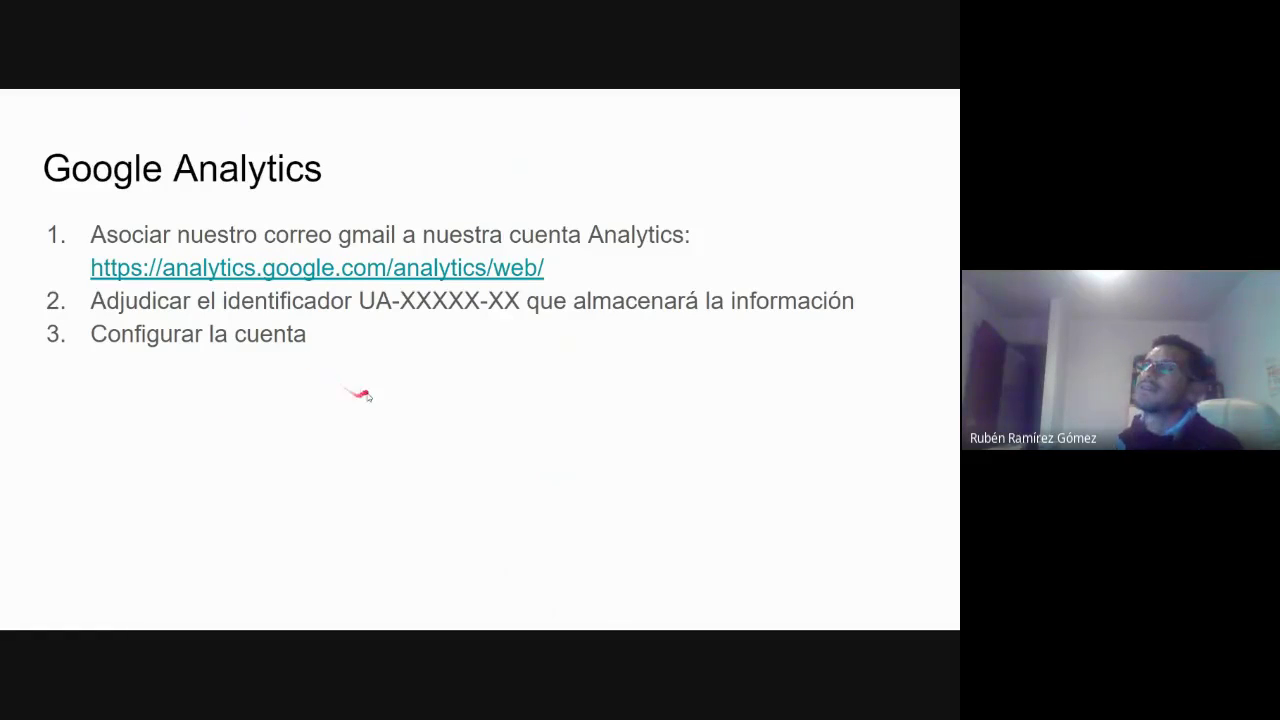
{"action": "key", "text": "Escape"}
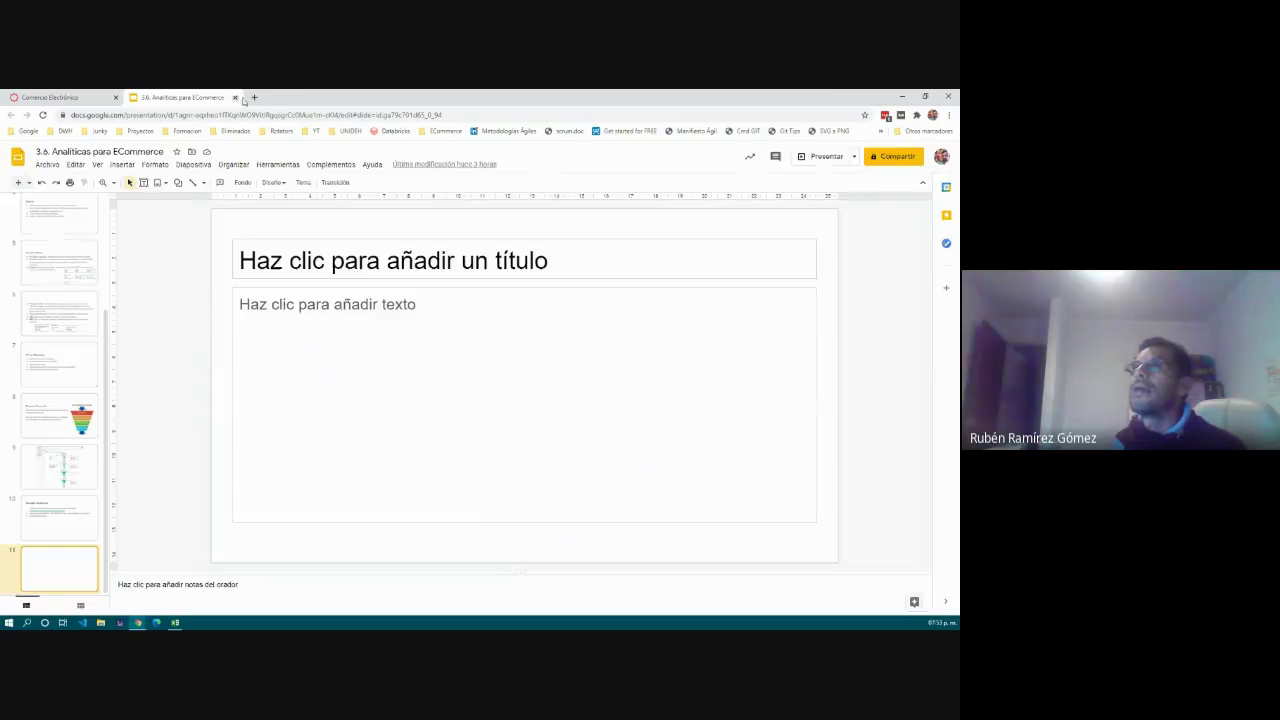
- Open and close a blank Chrome tab, returning to the slides editor window
{"action": "left_click", "coordinate": [254, 97]}
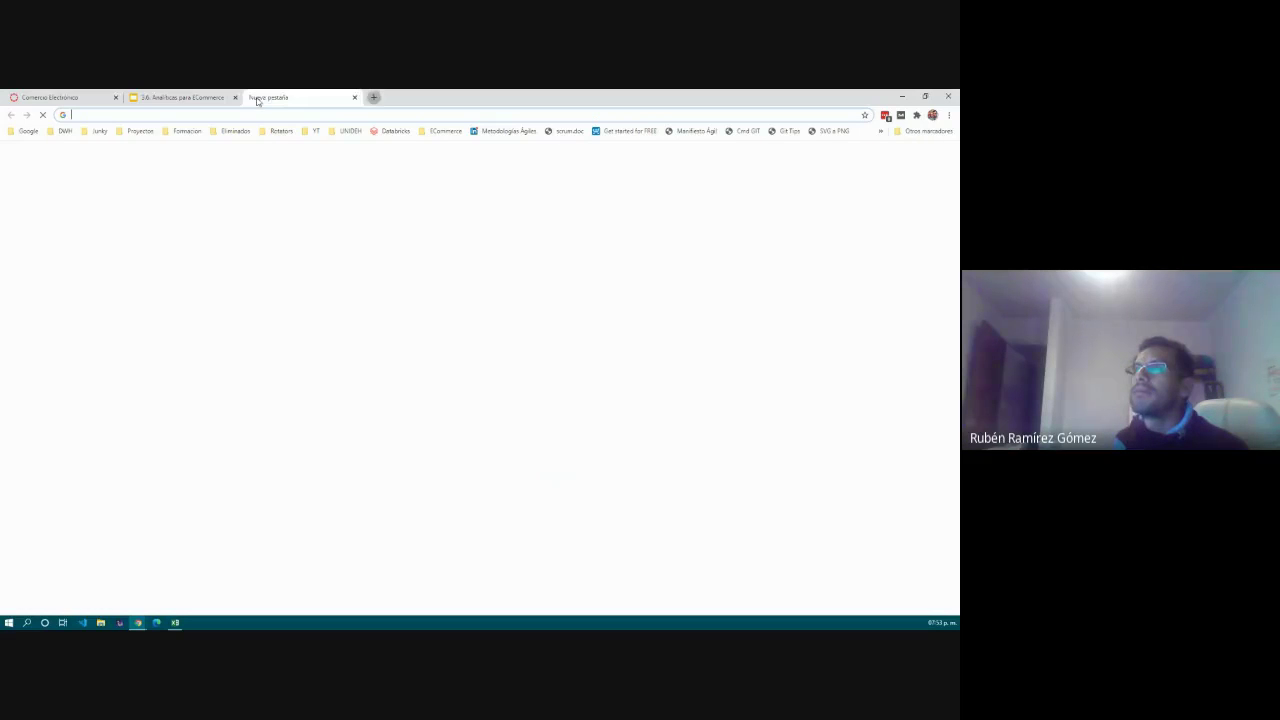
{"action": "left_click", "coordinate": [354, 97]}
{"action": "mouse_move", "coordinate": [138, 622]}
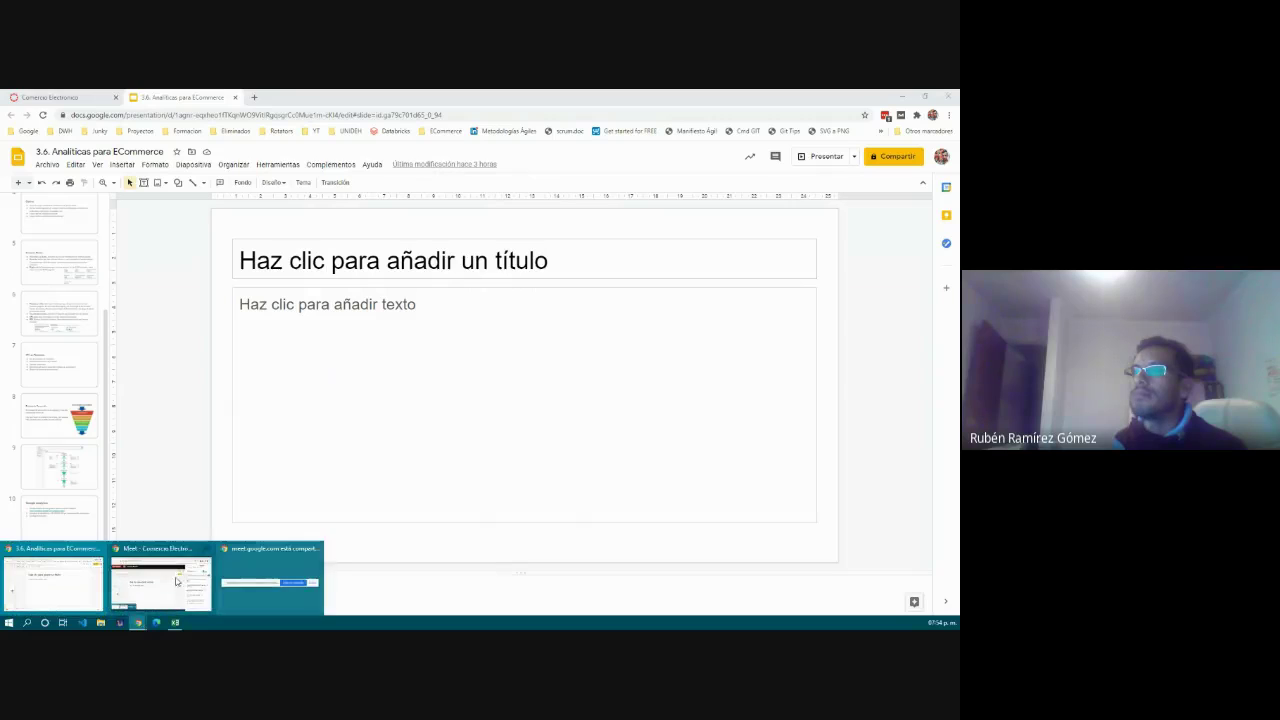
{"action": "left_click", "coordinate": [176, 576]}
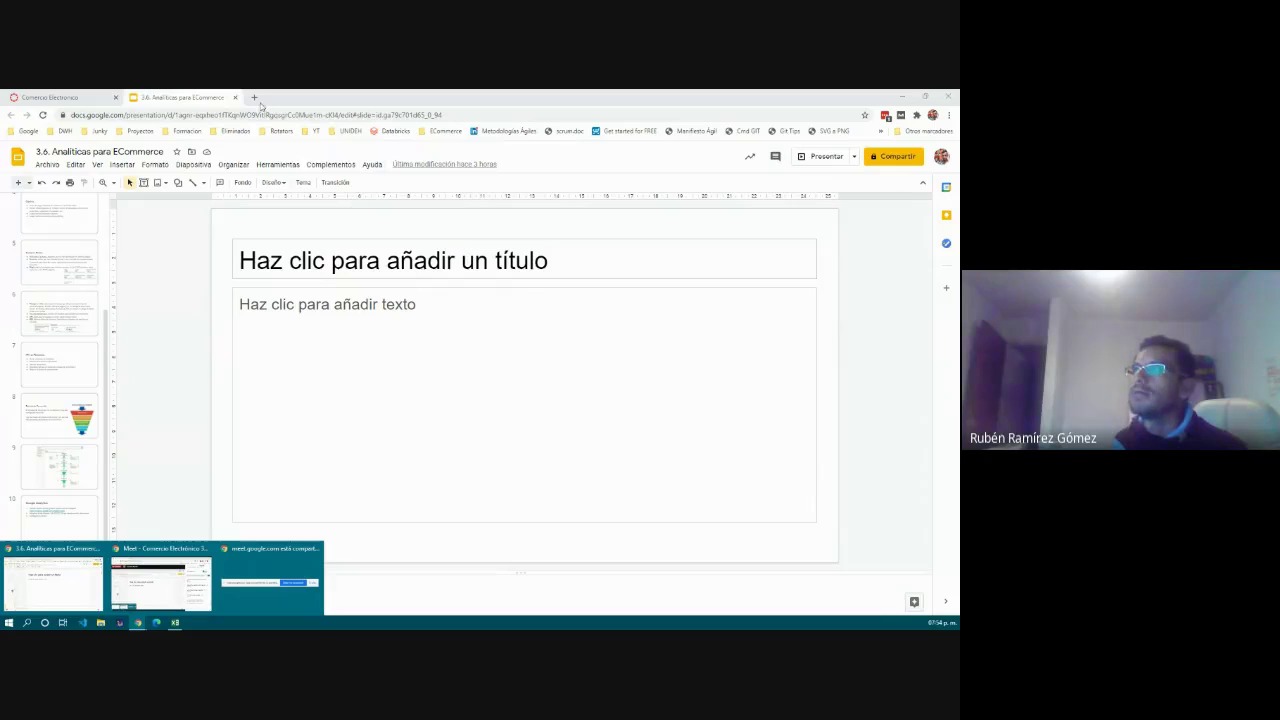
- Start a new Google tab, then revisit the Google Analytics steps slide in the presentation
{"action": "left_click", "coordinate": [253, 97]}
{"action": "left_click", "coordinate": [283, 115]}
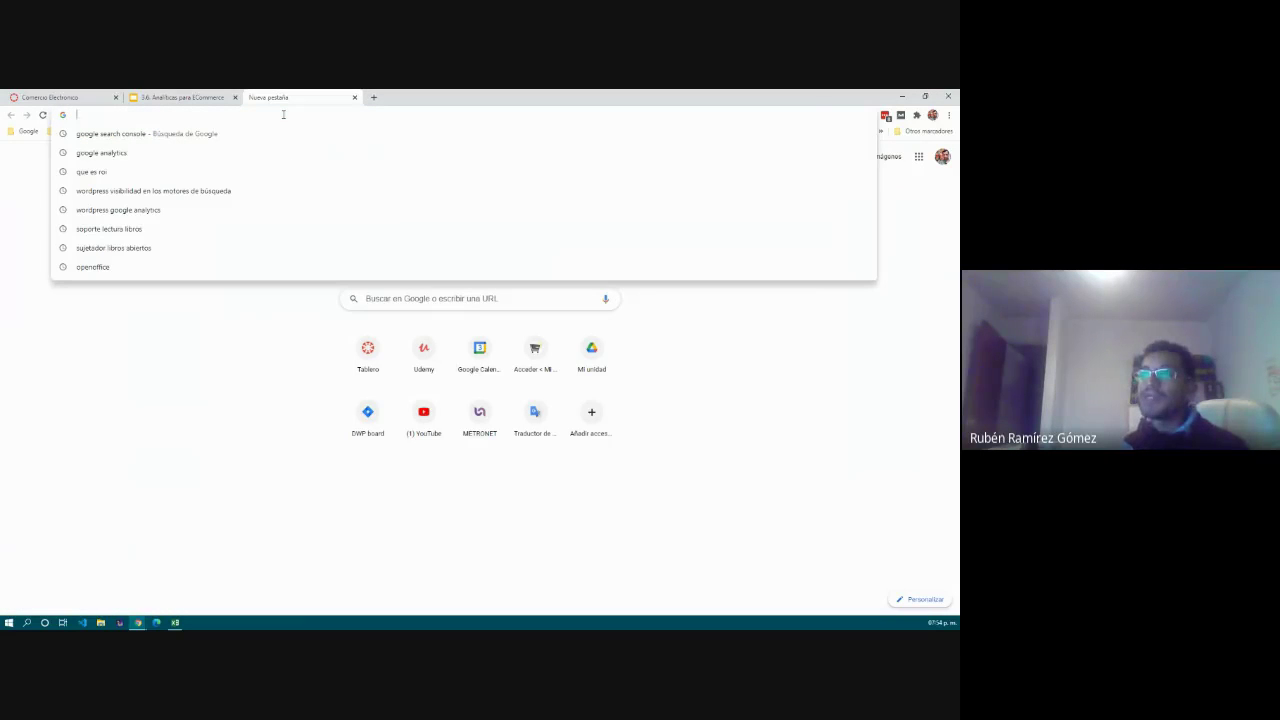
{"action": "type", "text": "google.com"}
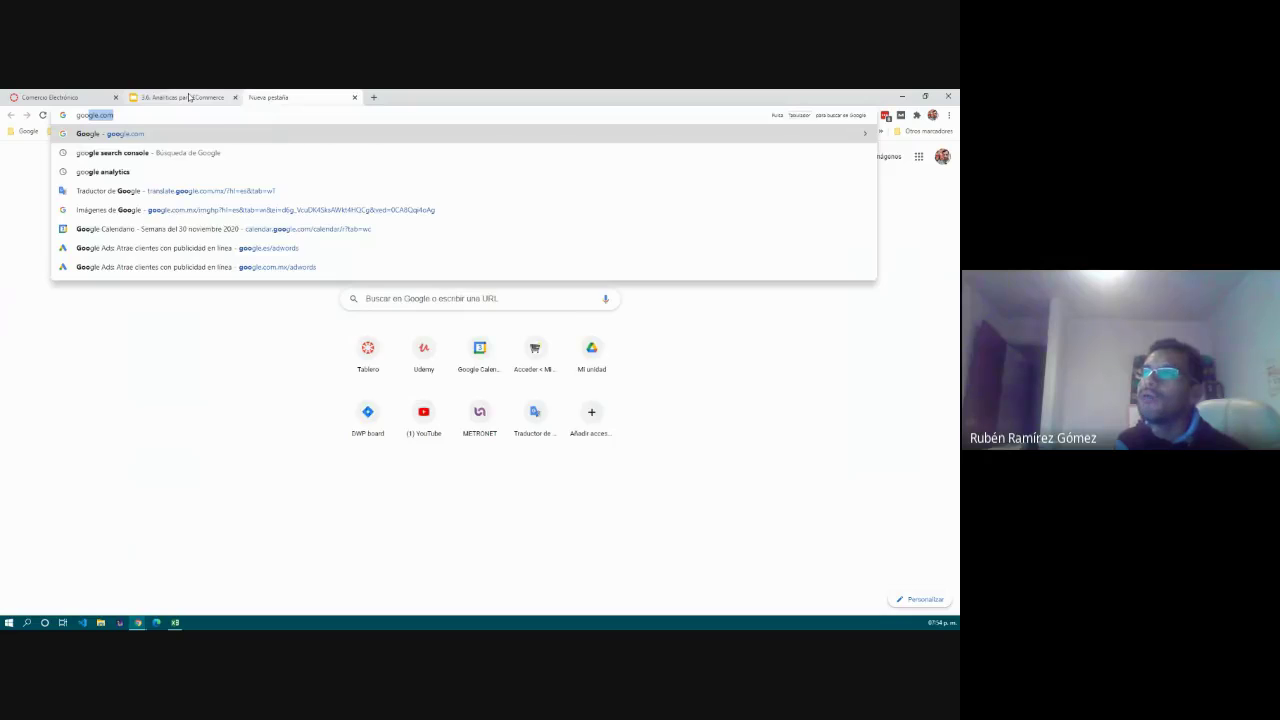
{"action": "left_click", "coordinate": [185, 97]}
{"action": "left_click", "coordinate": [44, 514]}
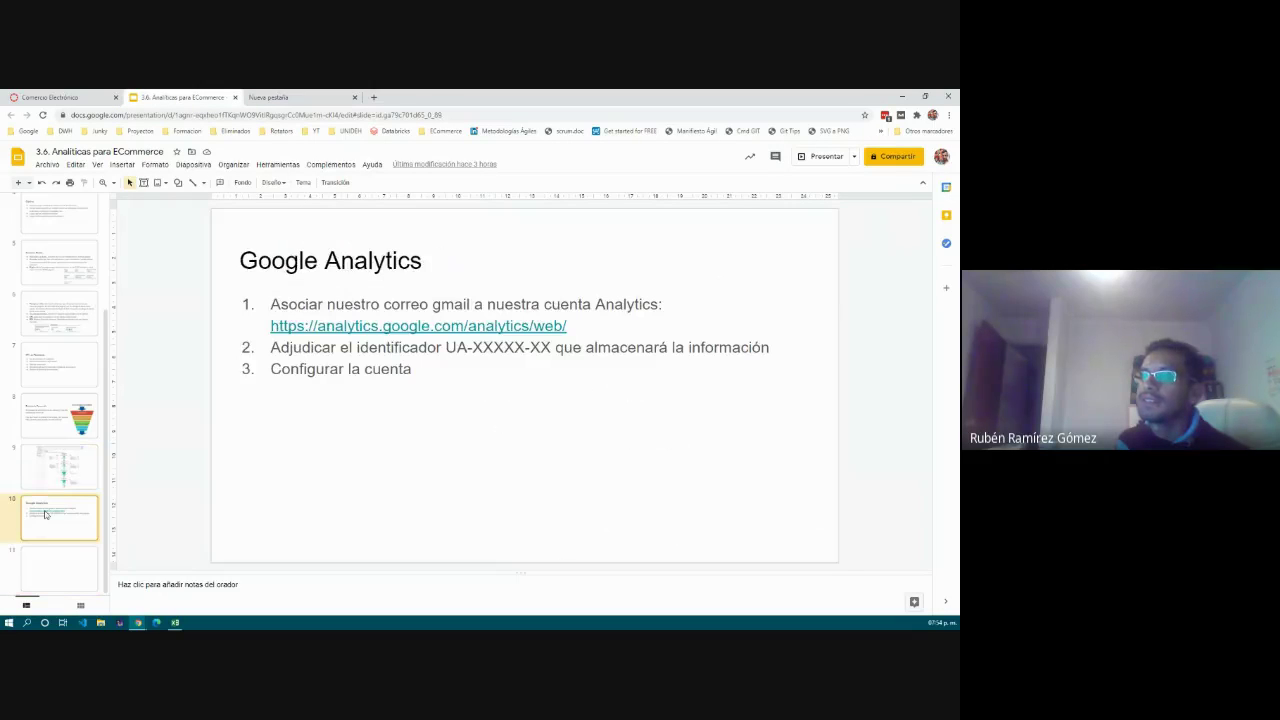
- Search Google for 'google analytics' and open the official Google Analytics site from the results
{"action": "left_click", "coordinate": [284, 98]}
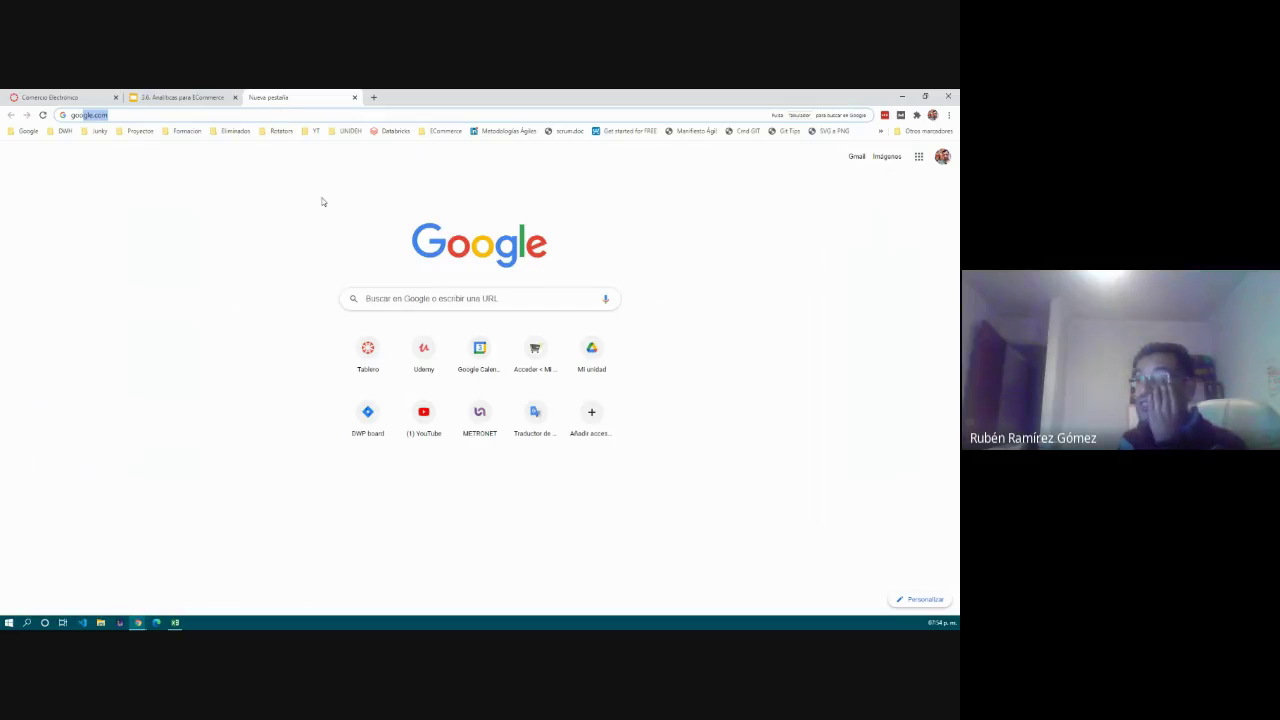
{"action": "left_click", "coordinate": [424, 298]}
{"action": "type", "text": "goog"}
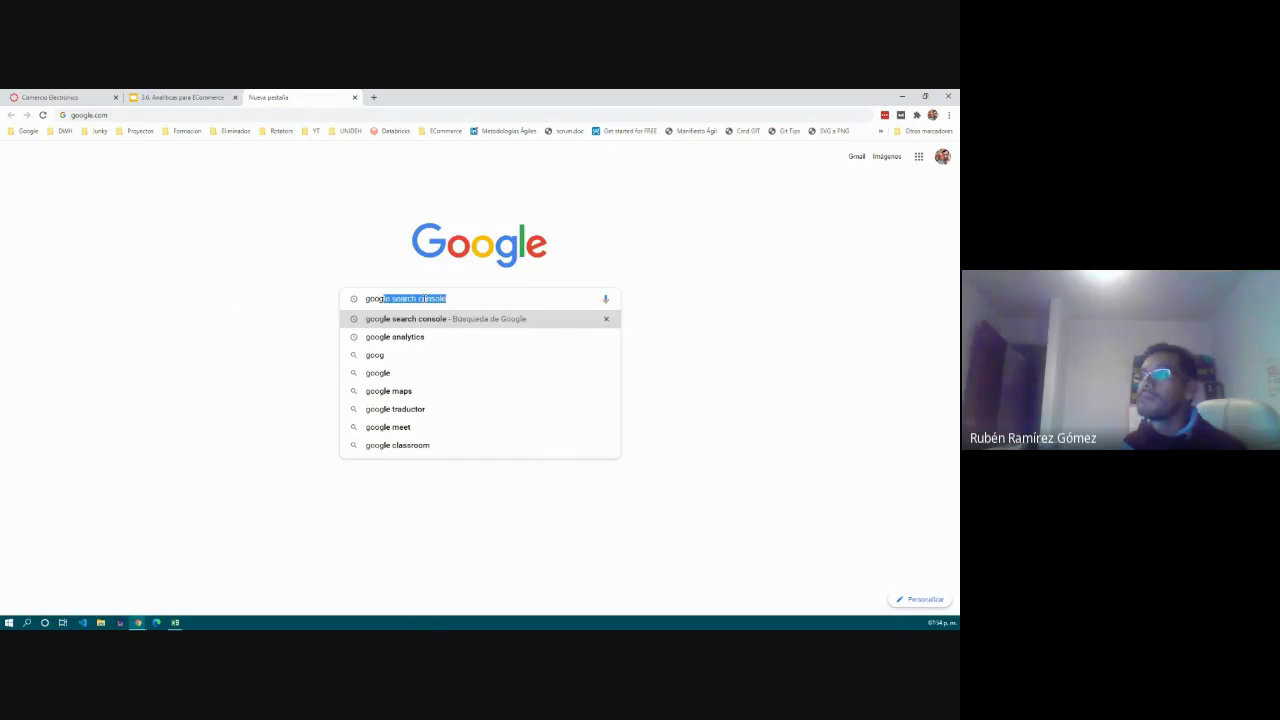
{"action": "key", "text": "Down"}
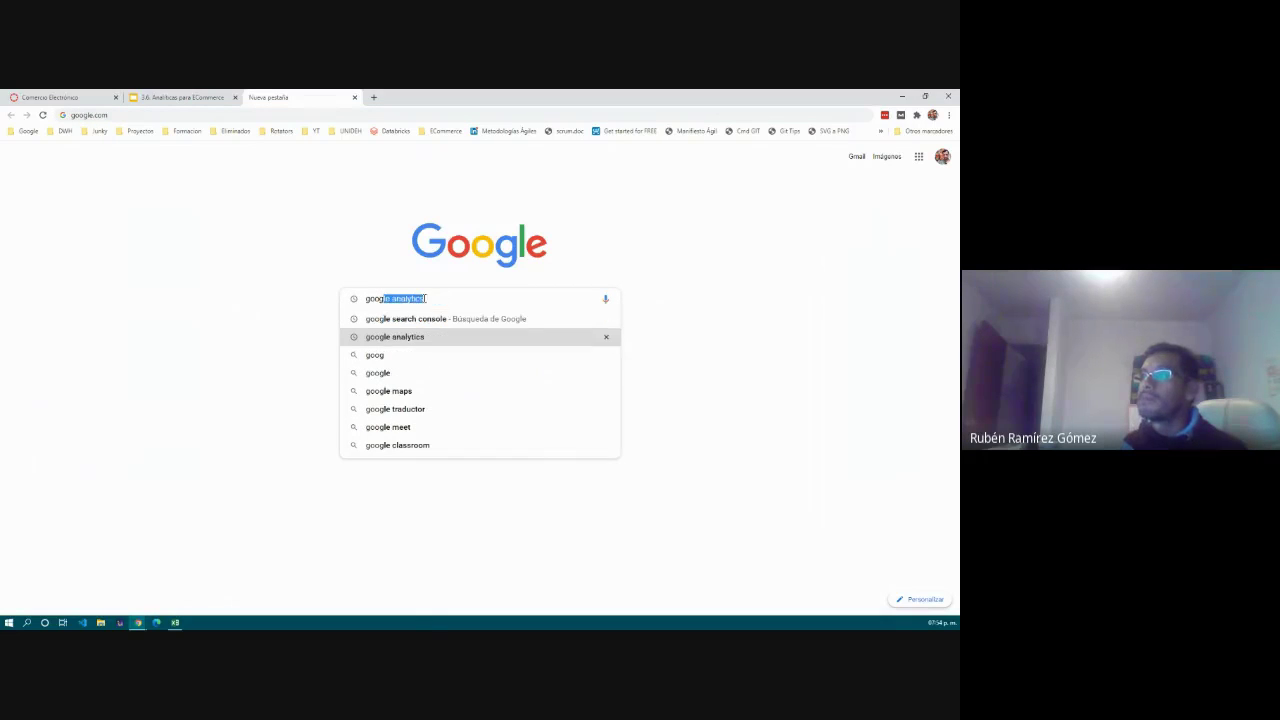
{"action": "key", "text": "Return"}
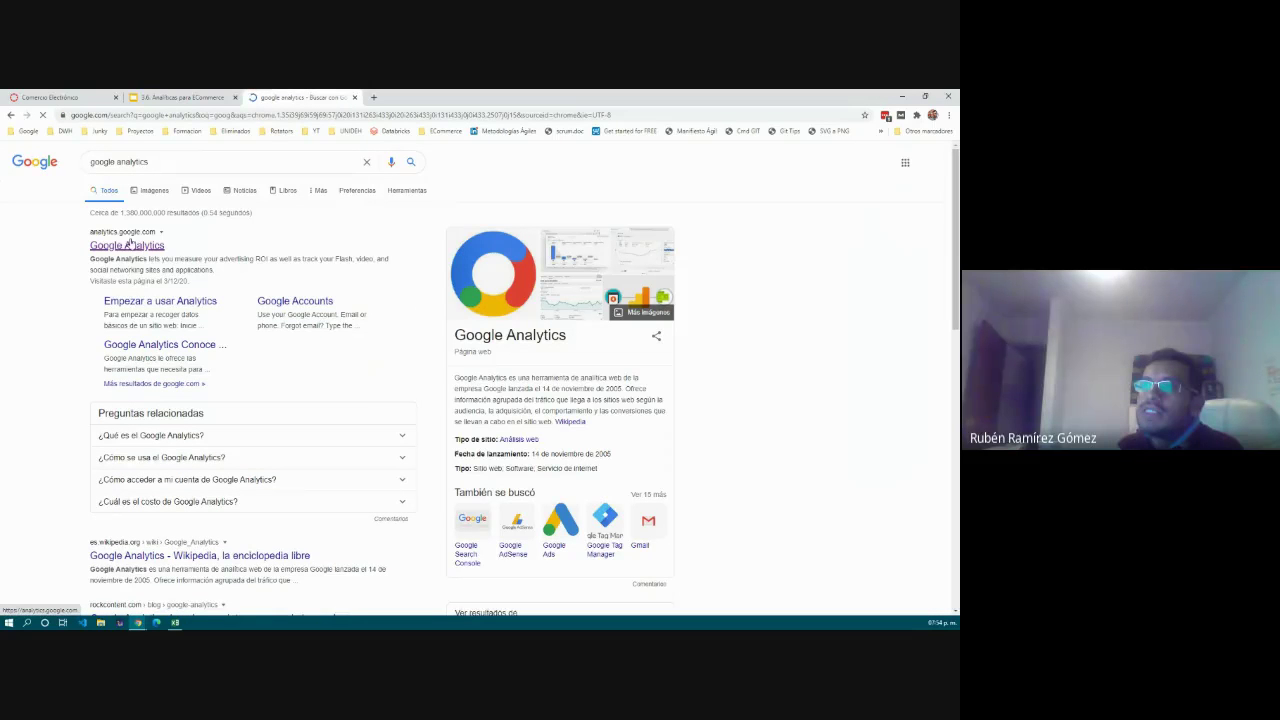
{"action": "left_click", "coordinate": [138, 250]}
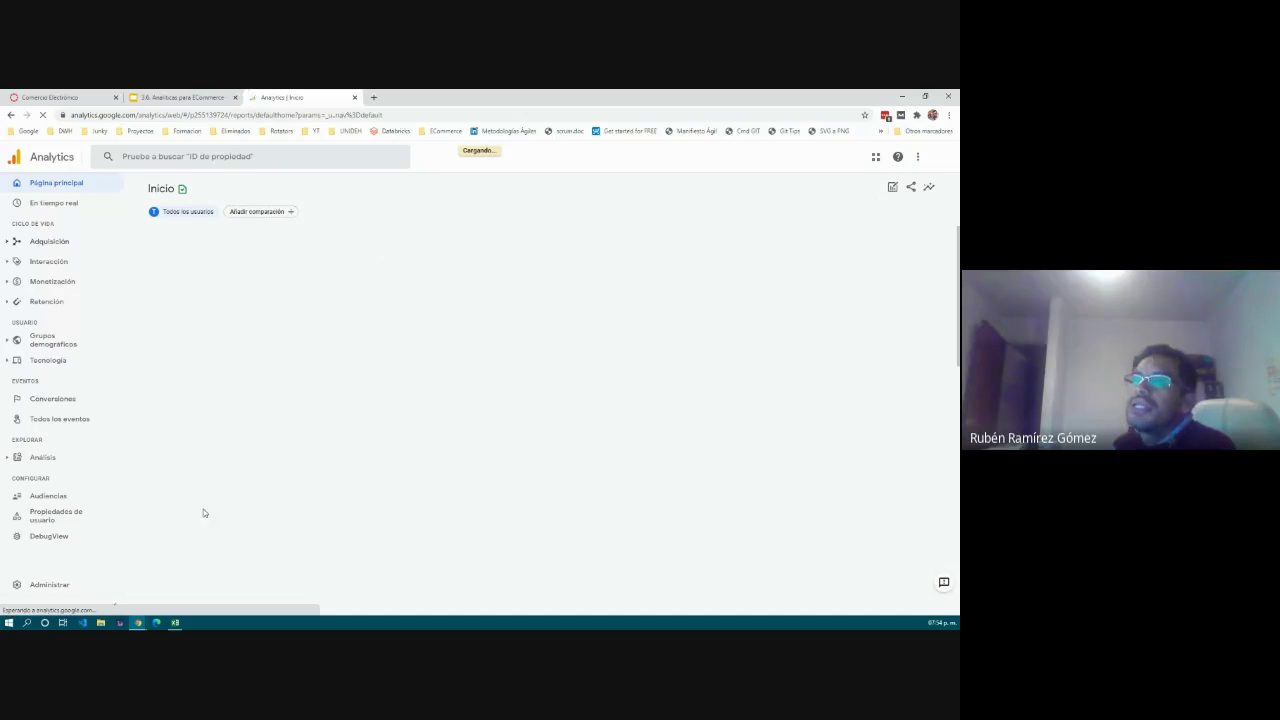
- Open the Administrar page for the Mi tiendita account and property
{"action": "left_click", "coordinate": [37, 585]}
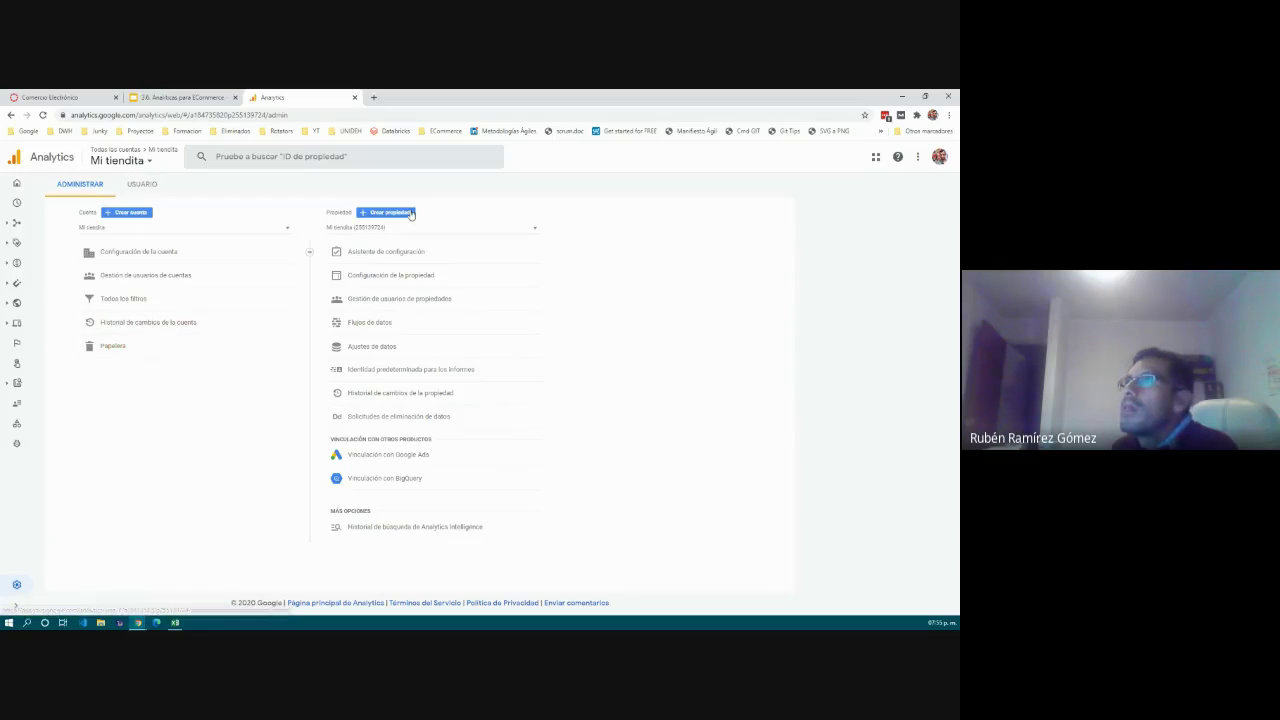
{"action": "left_click", "coordinate": [164, 228]}
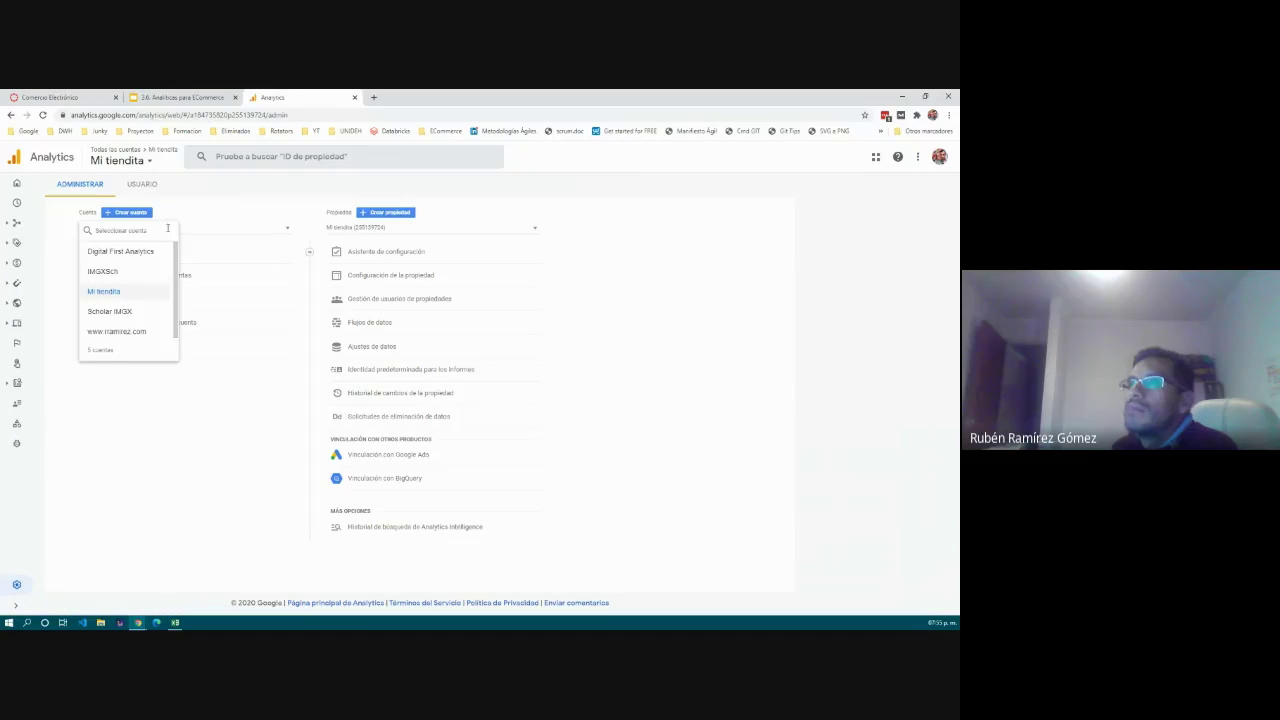
{"action": "left_click", "coordinate": [249, 490]}
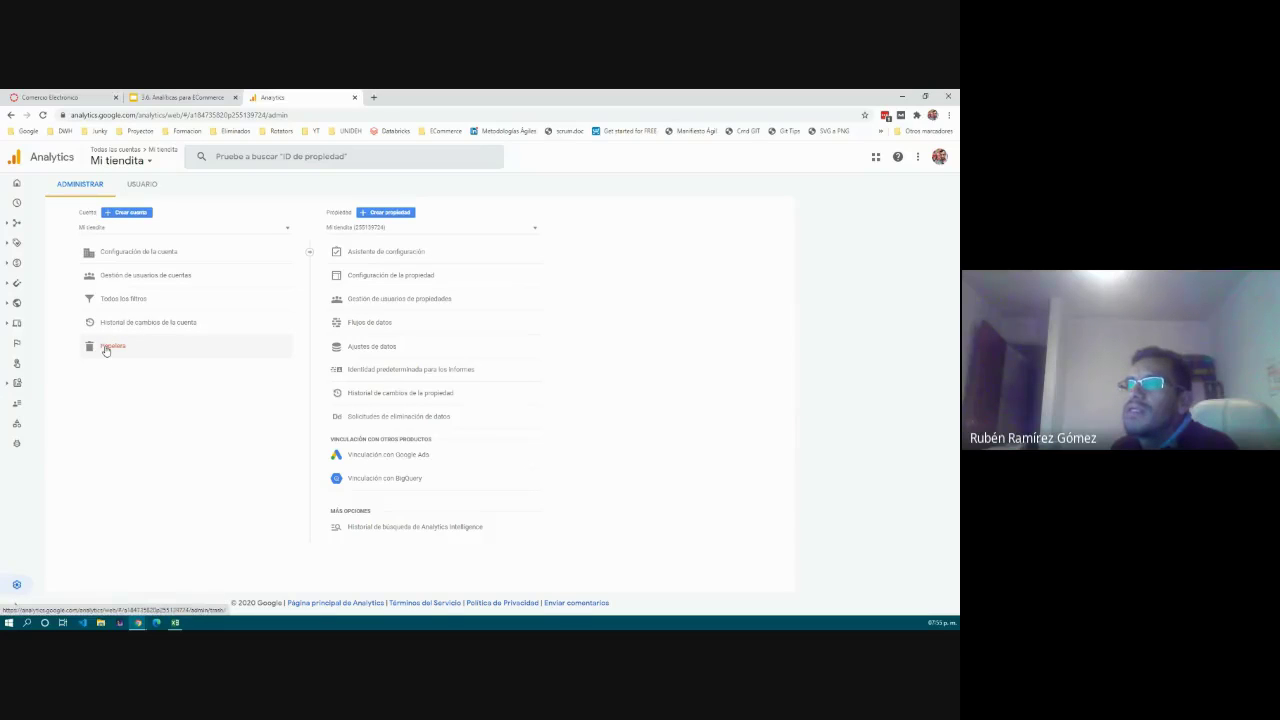
{"action": "left_click", "coordinate": [105, 347]}
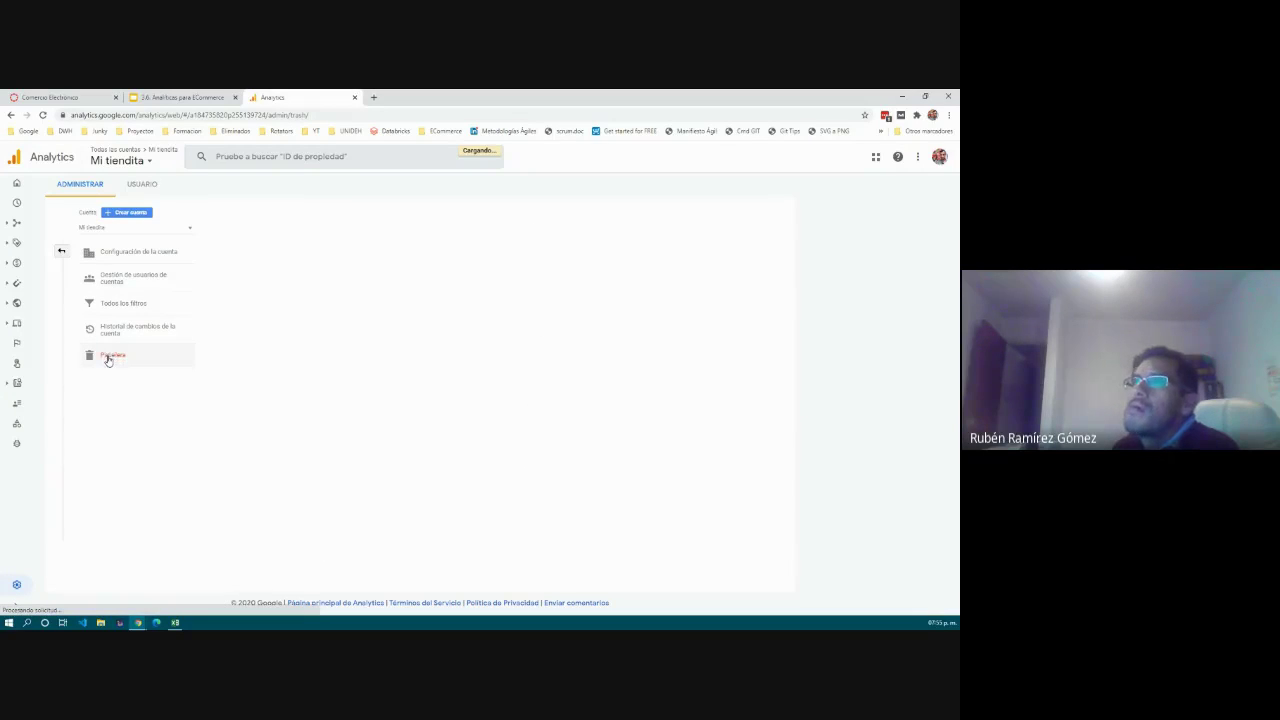
{"action": "left_click", "coordinate": [61, 253]}
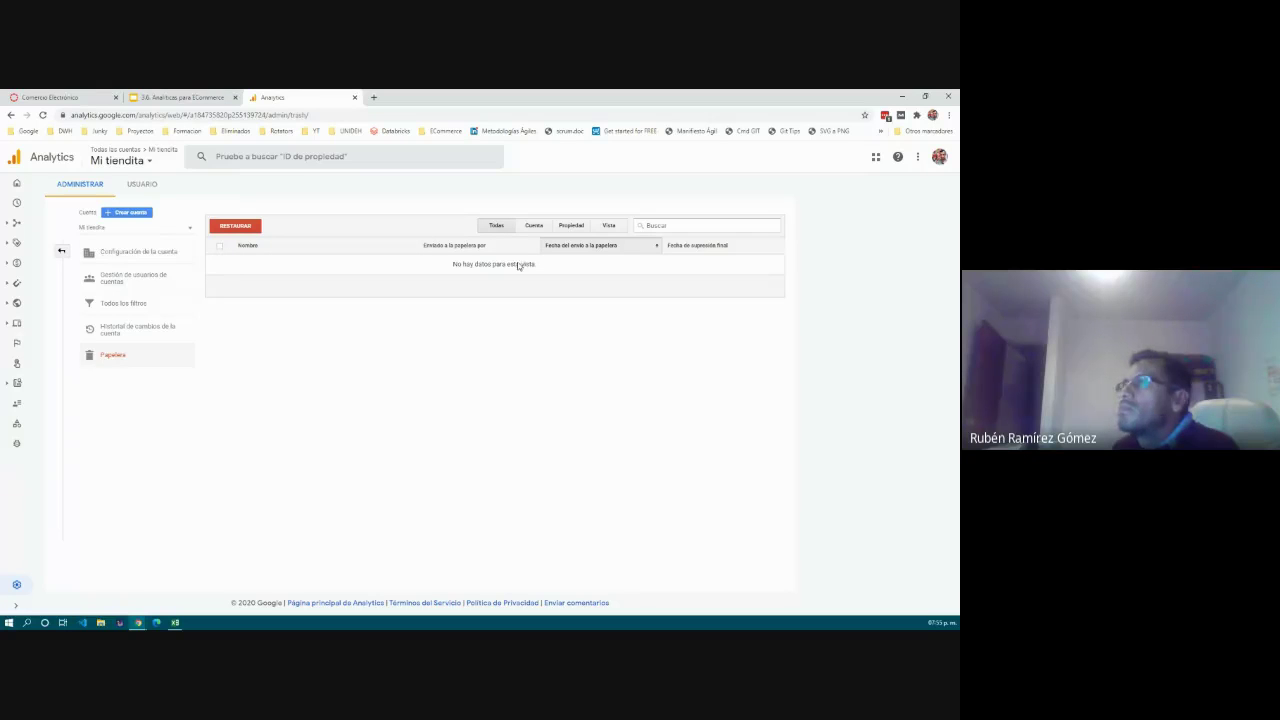
{"action": "left_click", "coordinate": [61, 254]}
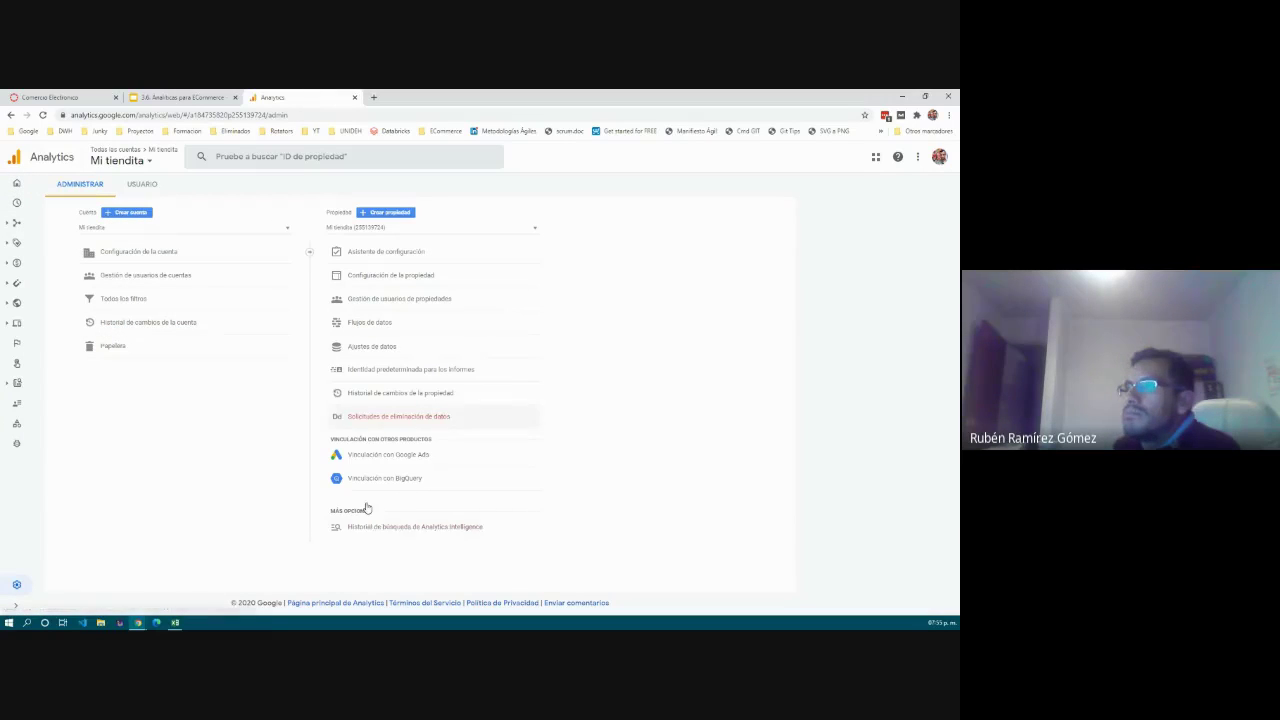
{"action": "left_click", "coordinate": [166, 229]}
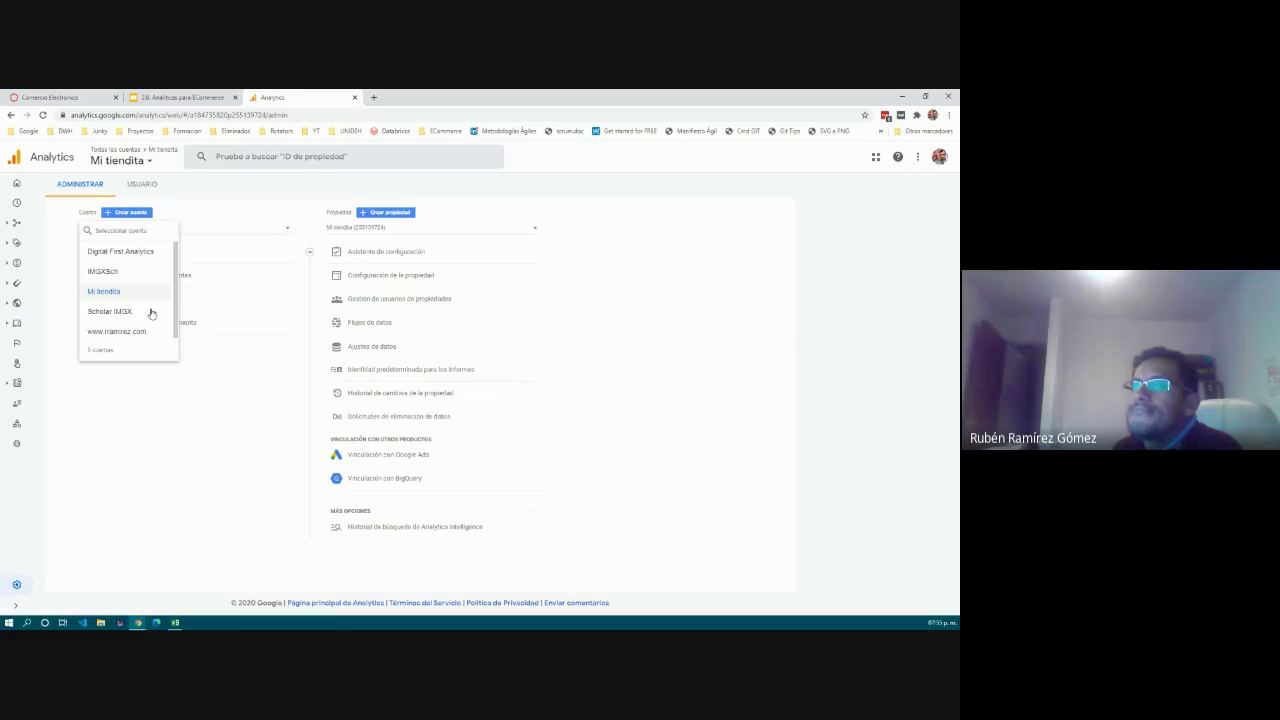
{"action": "right_click", "coordinate": [111, 295]}
{"action": "left_click", "coordinate": [89, 418]}
{"action": "left_click", "coordinate": [89, 416]}
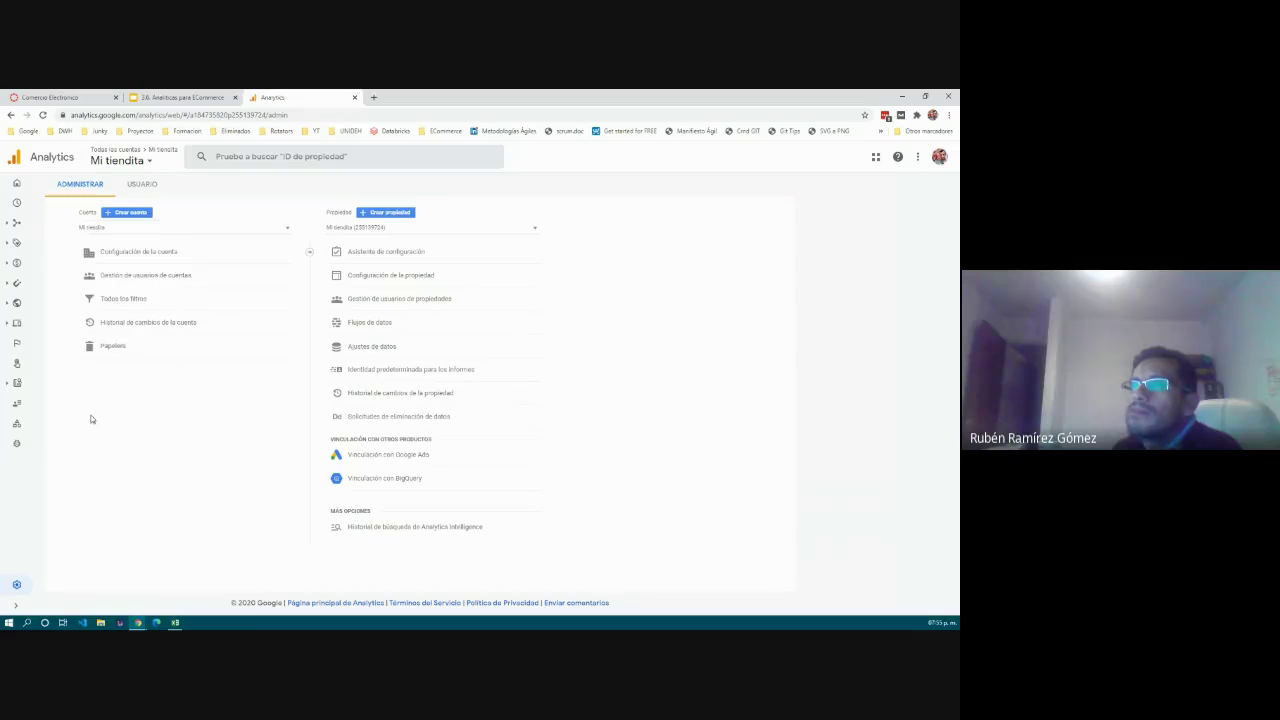
- Move the Mi tiendita account to the trash
{"action": "left_click", "coordinate": [147, 258]}
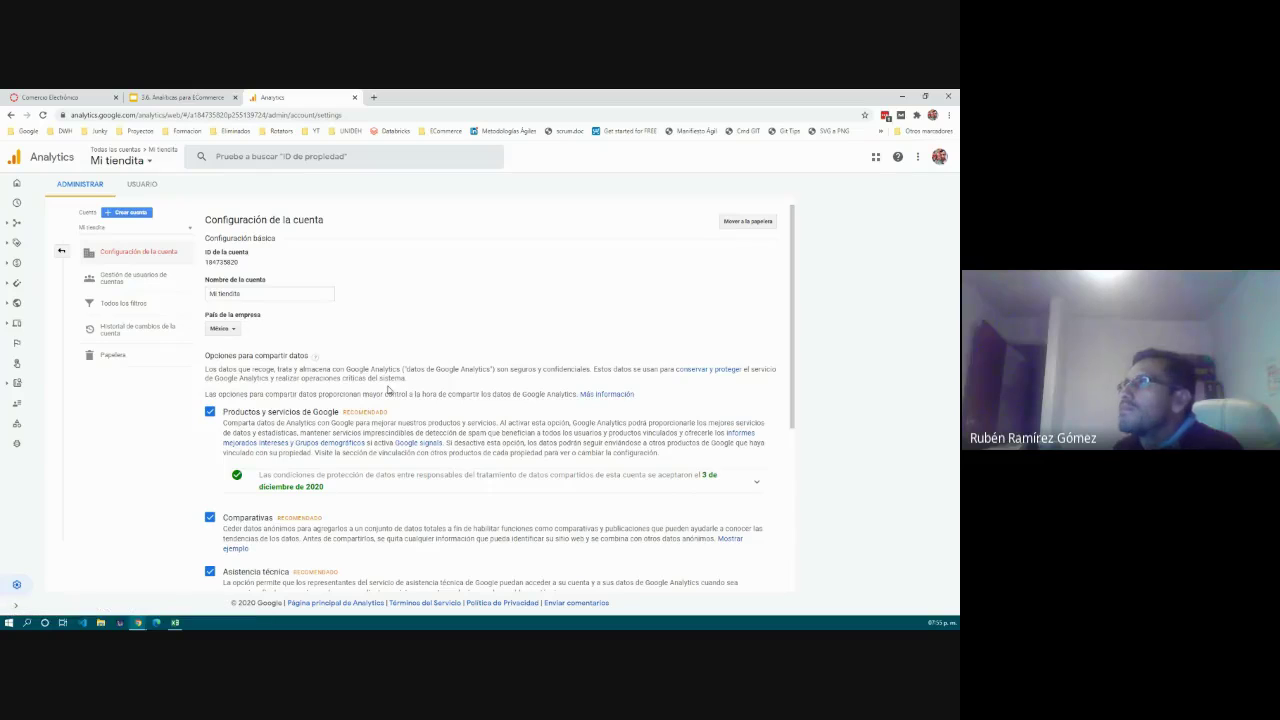
{"action": "left_click", "coordinate": [745, 222]}
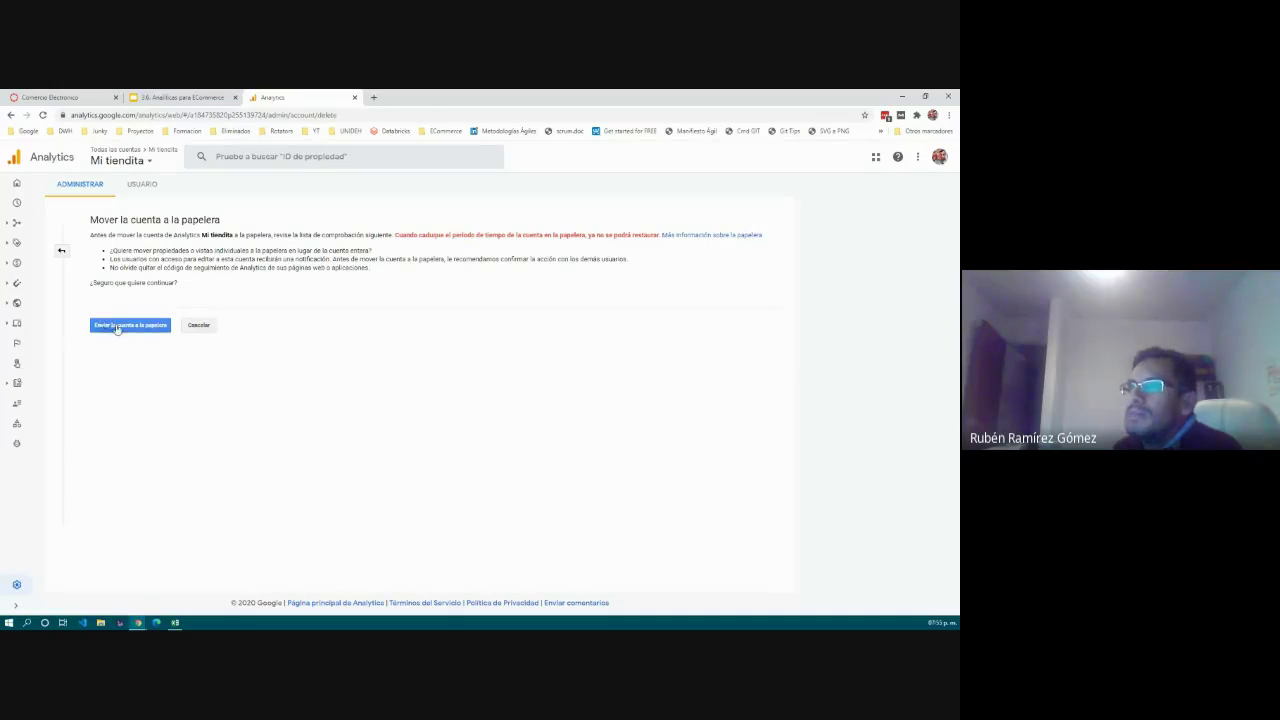
{"action": "left_click", "coordinate": [143, 331]}
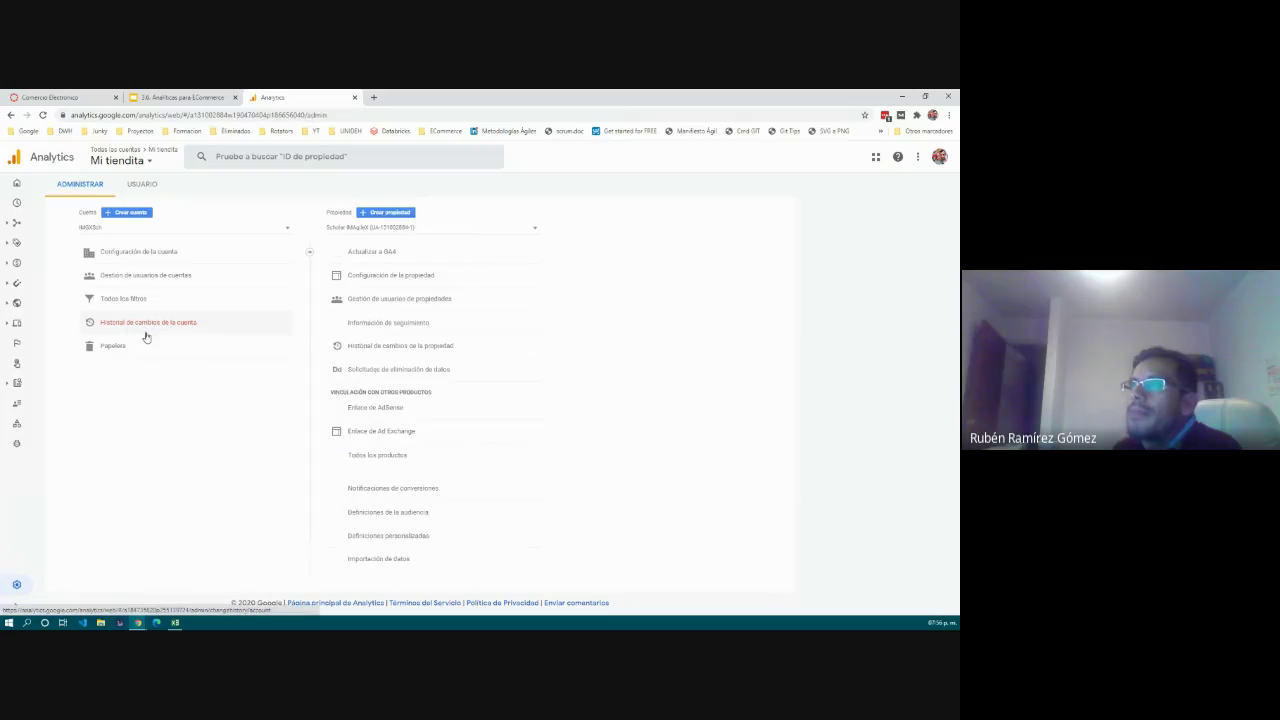
{"action": "left_click", "coordinate": [139, 226]}
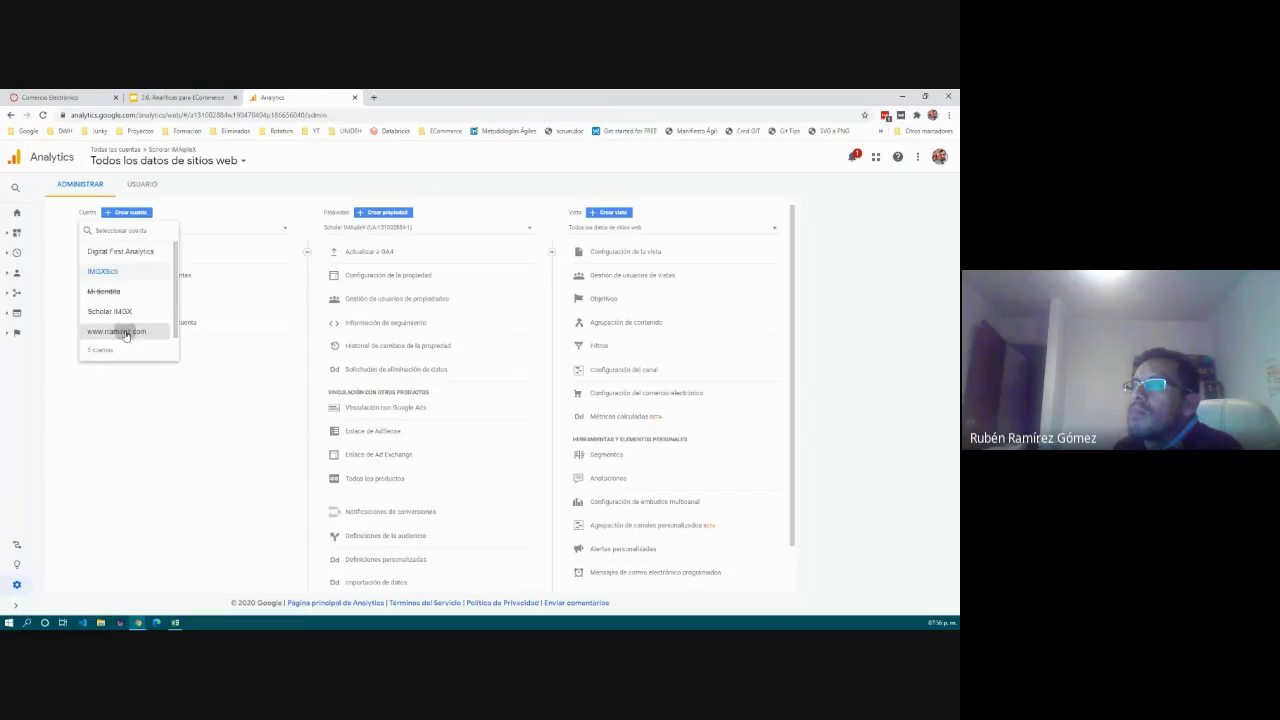
{"action": "left_click", "coordinate": [125, 331]}
{"action": "left_click", "coordinate": [125, 334]}
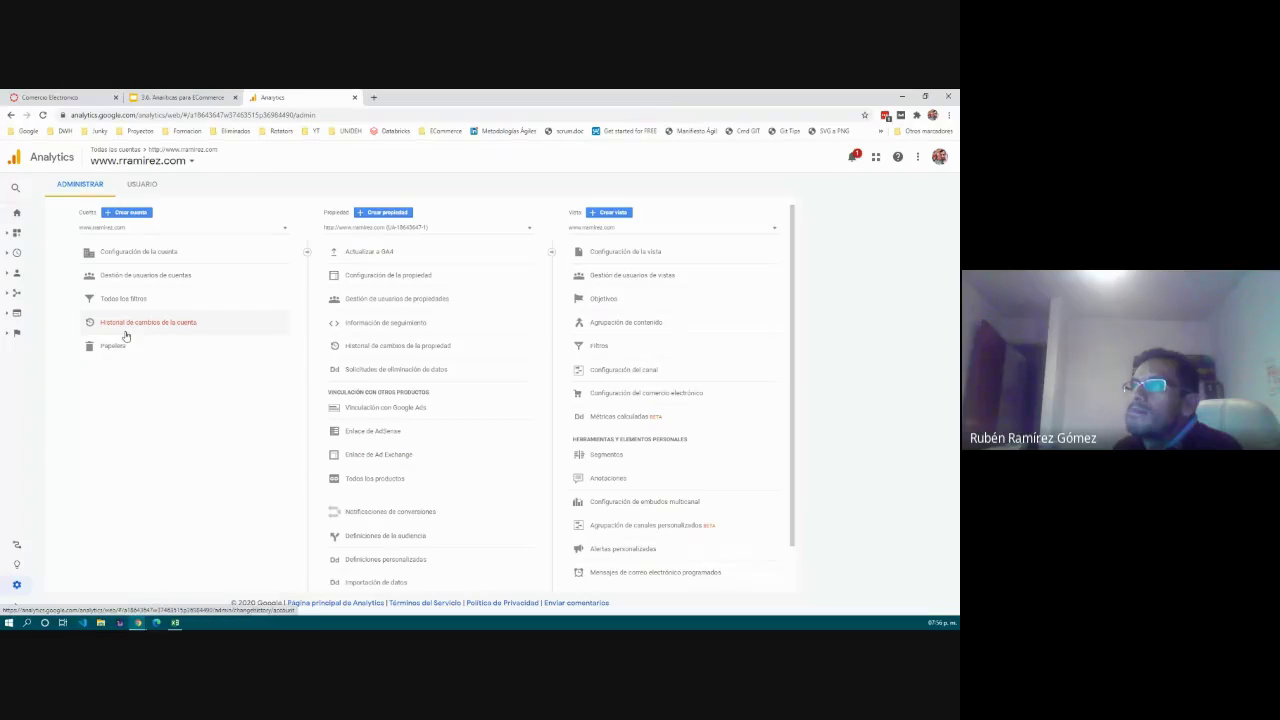
{"action": "left_click", "coordinate": [125, 213]}
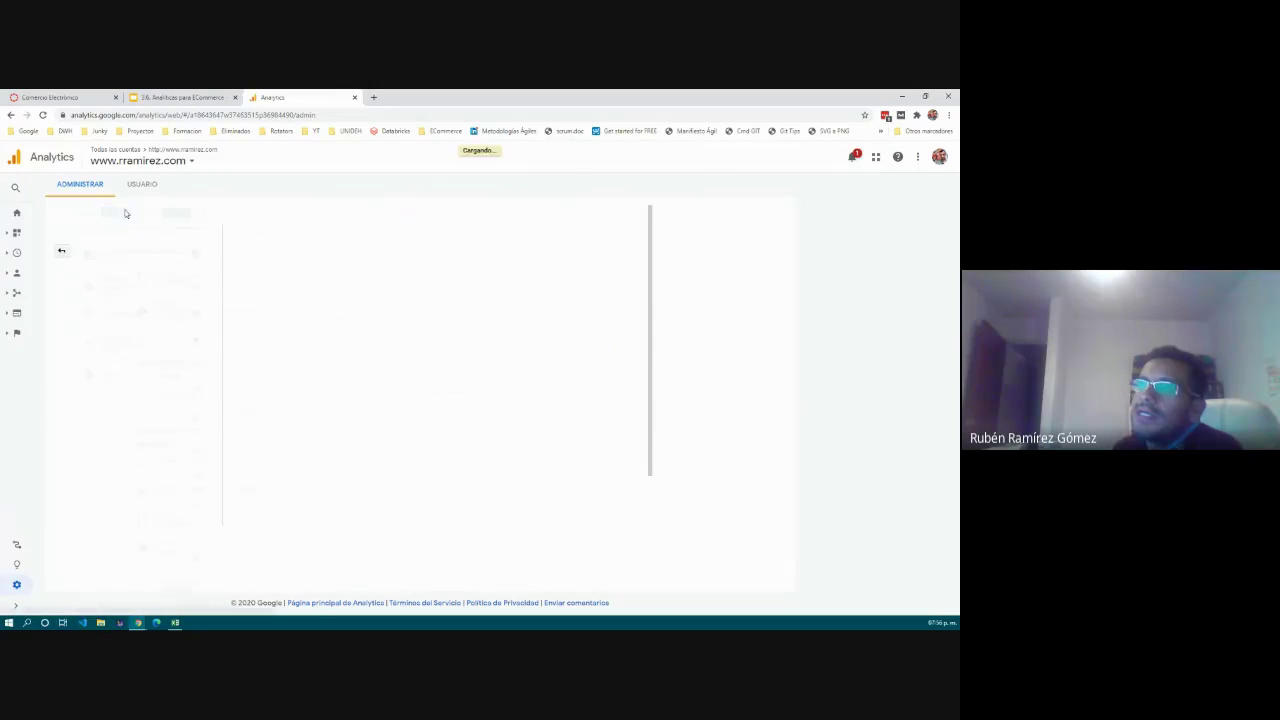
{"action": "left_click", "coordinate": [175, 316]}
- Name the account MiTiendita with an added suffix, keep all four data-sharing options, and continue
{"action": "type", "text": "MIT"}
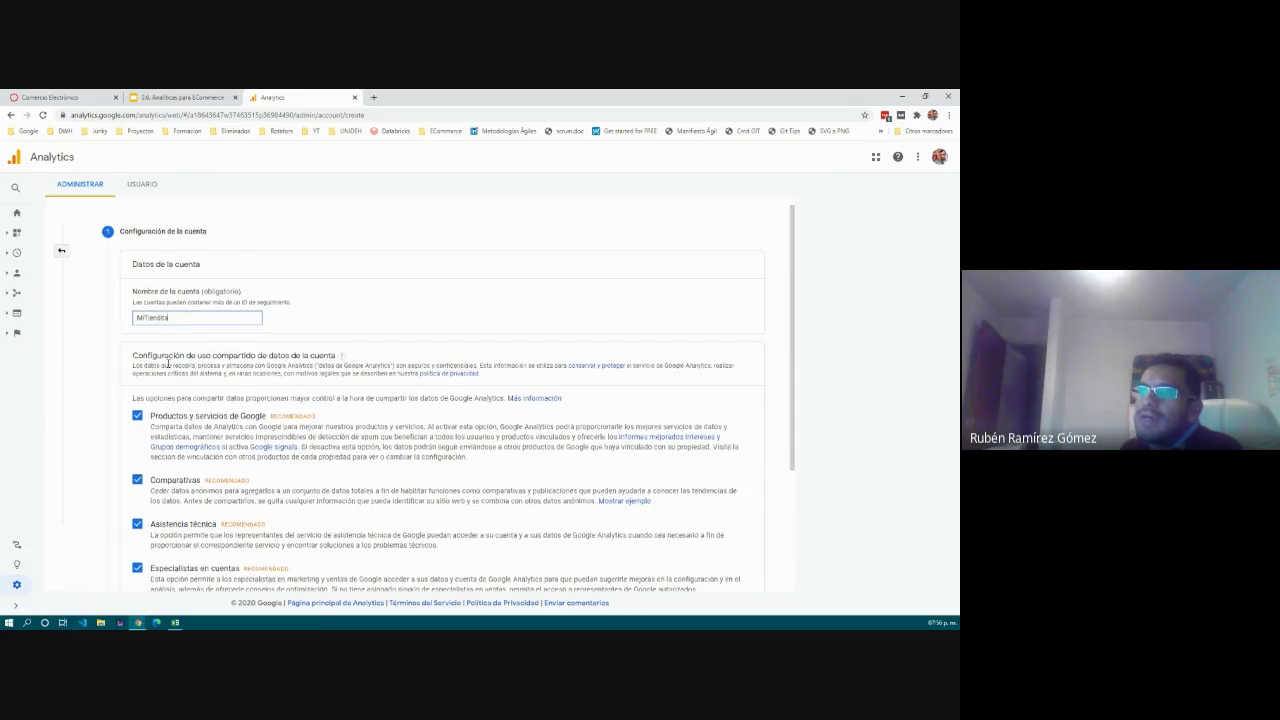
{"action": "scroll", "coordinate": [175, 530], "scroll_direction": "down", "scroll_amount": 2}
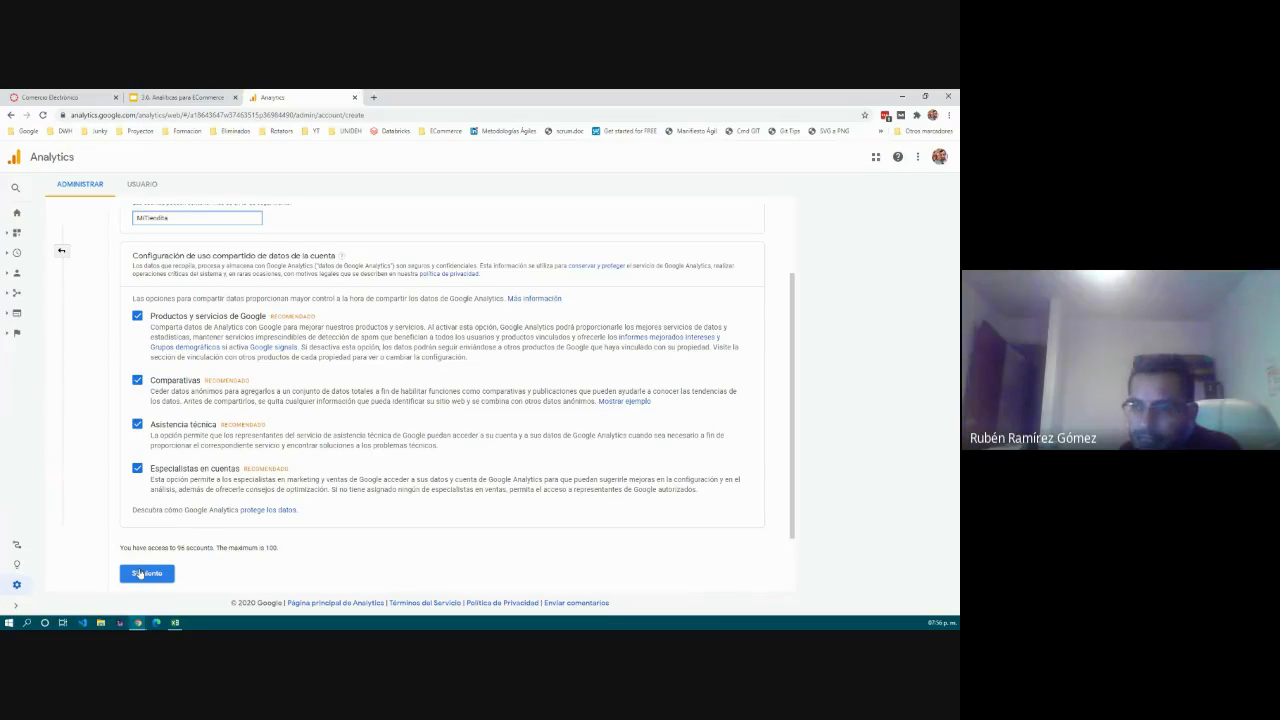
{"action": "scroll", "coordinate": [203, 460], "scroll_direction": "down", "scroll_amount": 1}
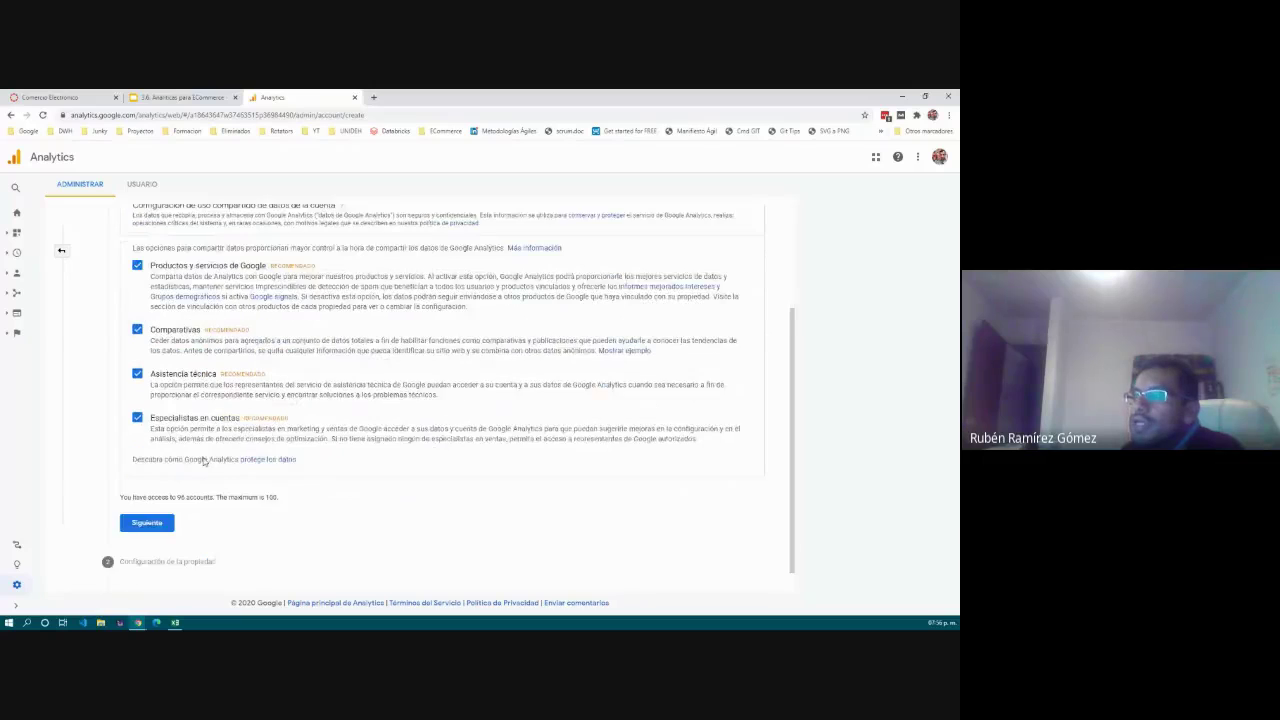
{"action": "scroll", "coordinate": [201, 468], "scroll_direction": "up", "scroll_amount": 3}
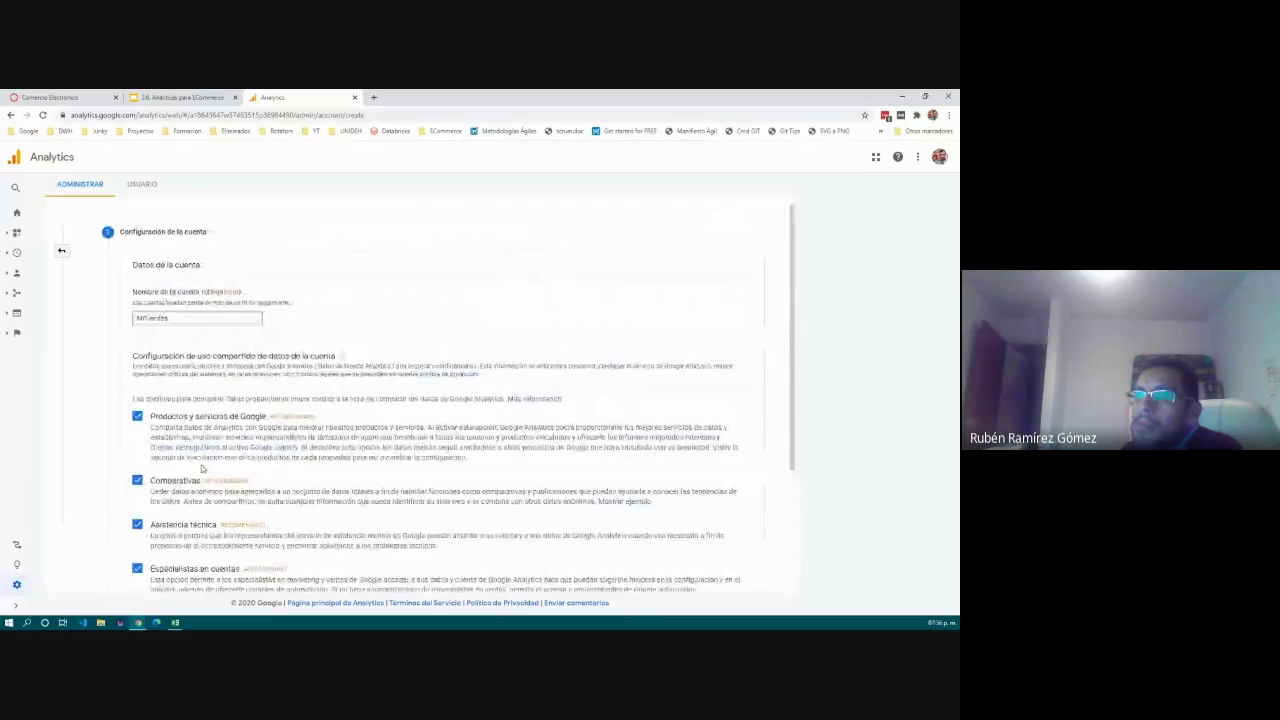
{"action": "scroll", "coordinate": [201, 467], "scroll_direction": "down", "scroll_amount": 3}
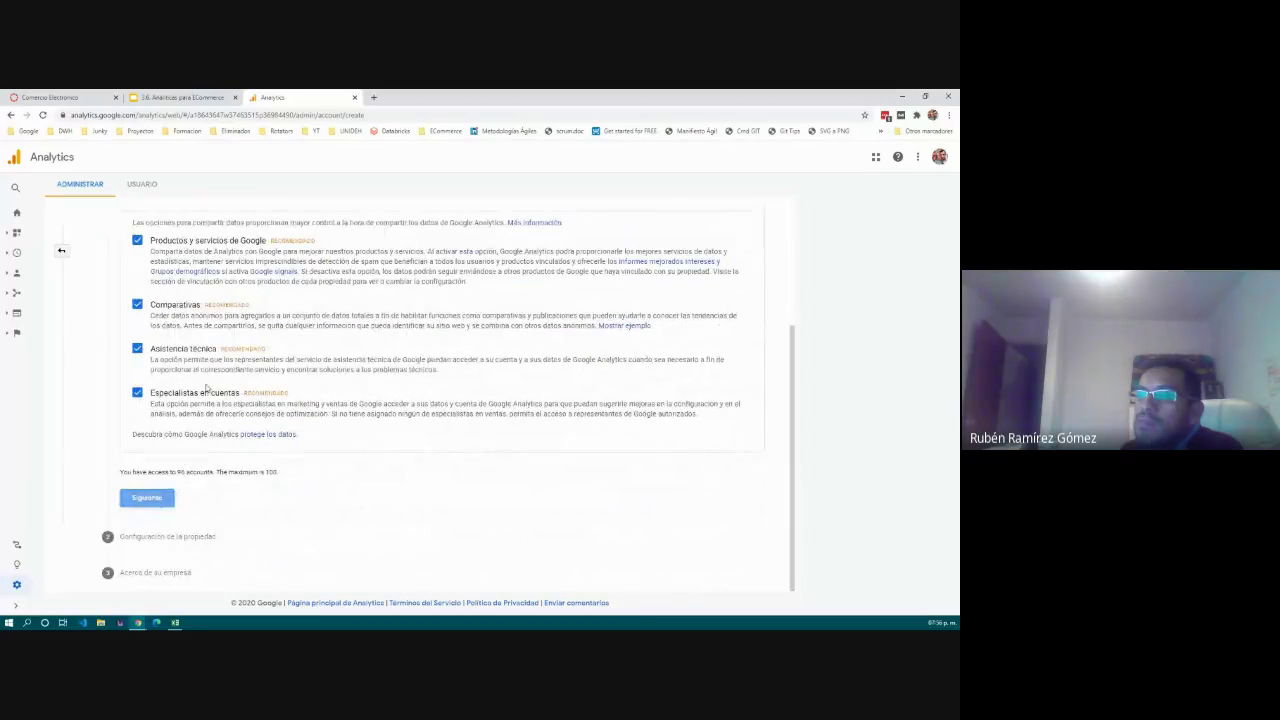
{"action": "scroll", "coordinate": [213, 397], "scroll_direction": "up", "scroll_amount": 3}
{"action": "left_click", "coordinate": [198, 318]}
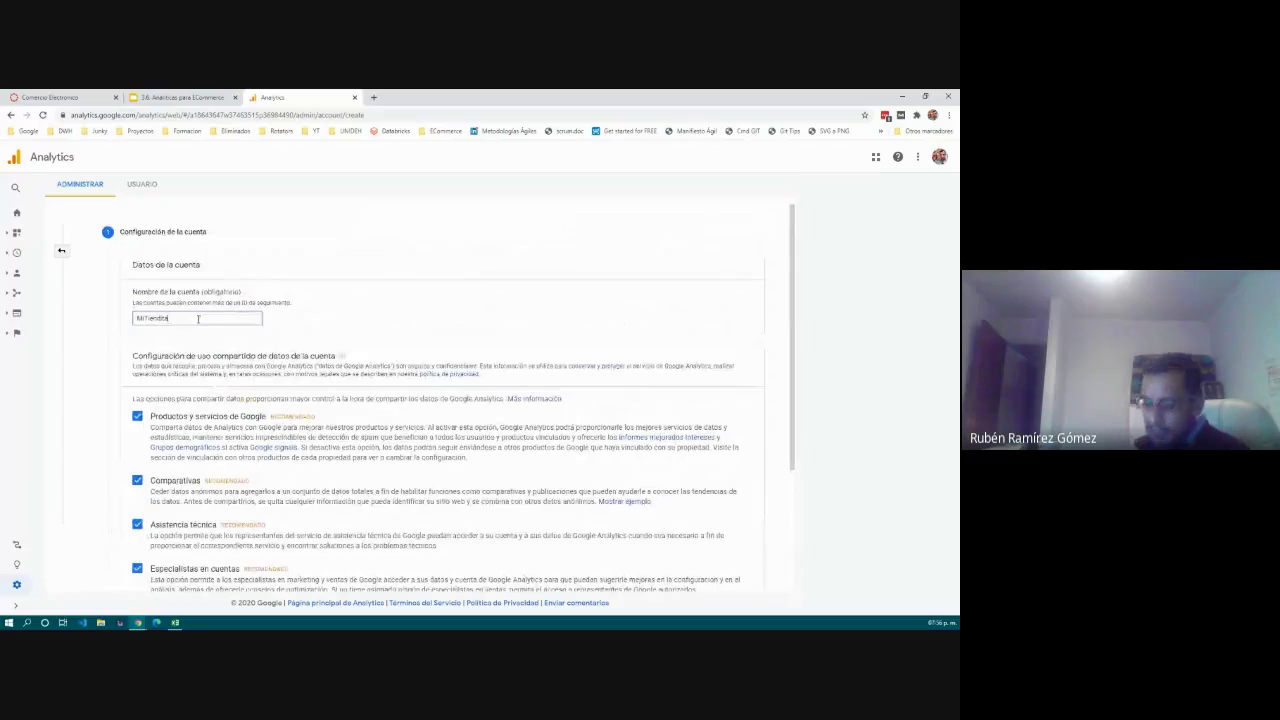
{"action": "type", "text": "UPMH"}
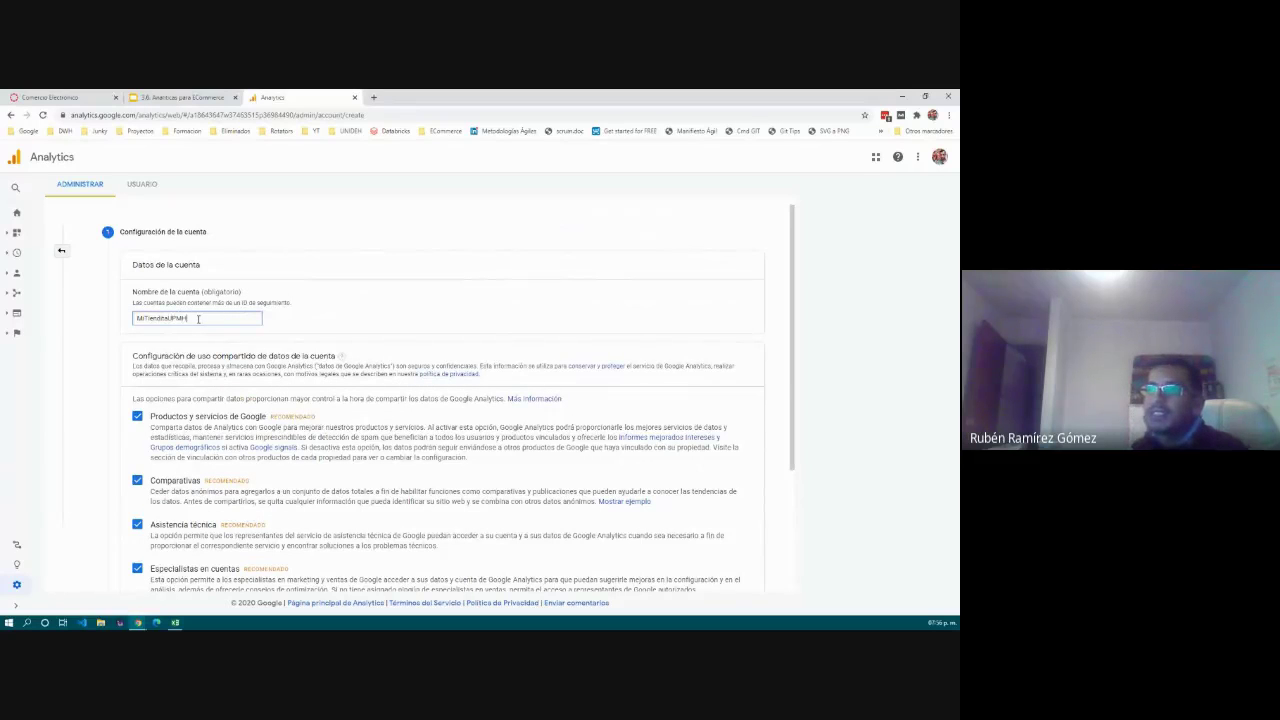
{"action": "scroll", "coordinate": [170, 450], "scroll_direction": "down", "scroll_amount": 5}
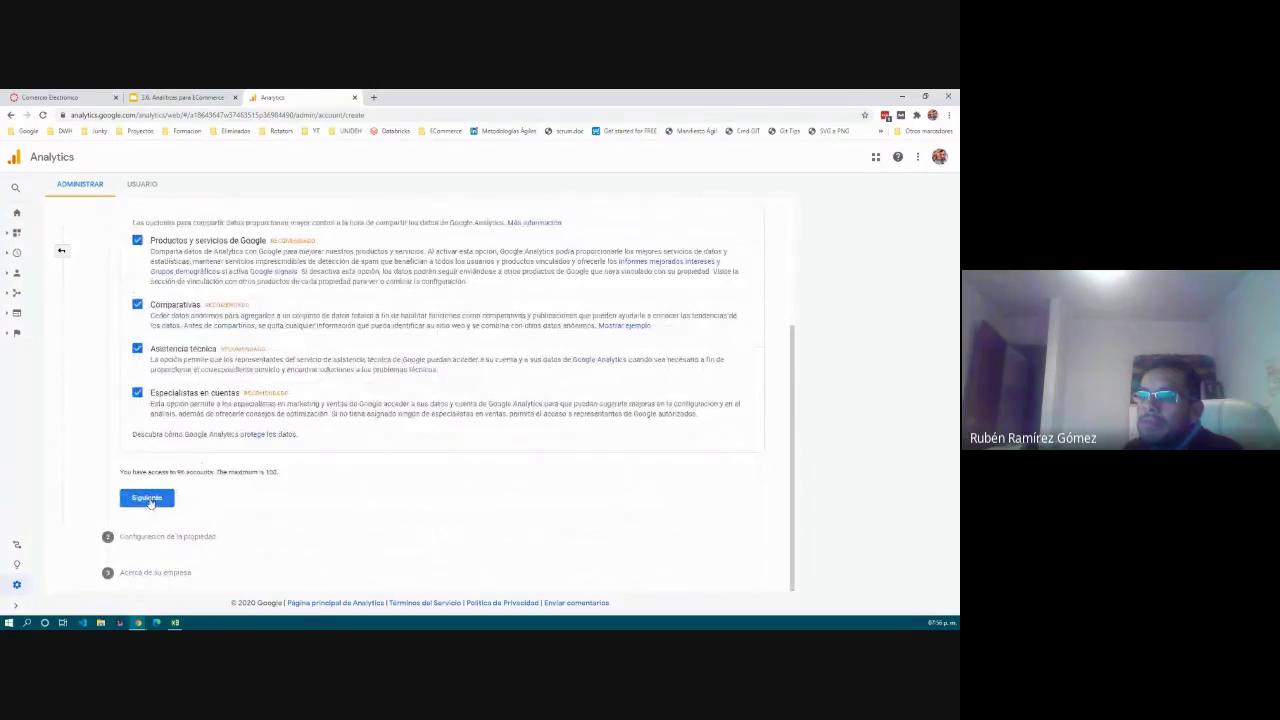
{"action": "left_click", "coordinate": [146, 498]}
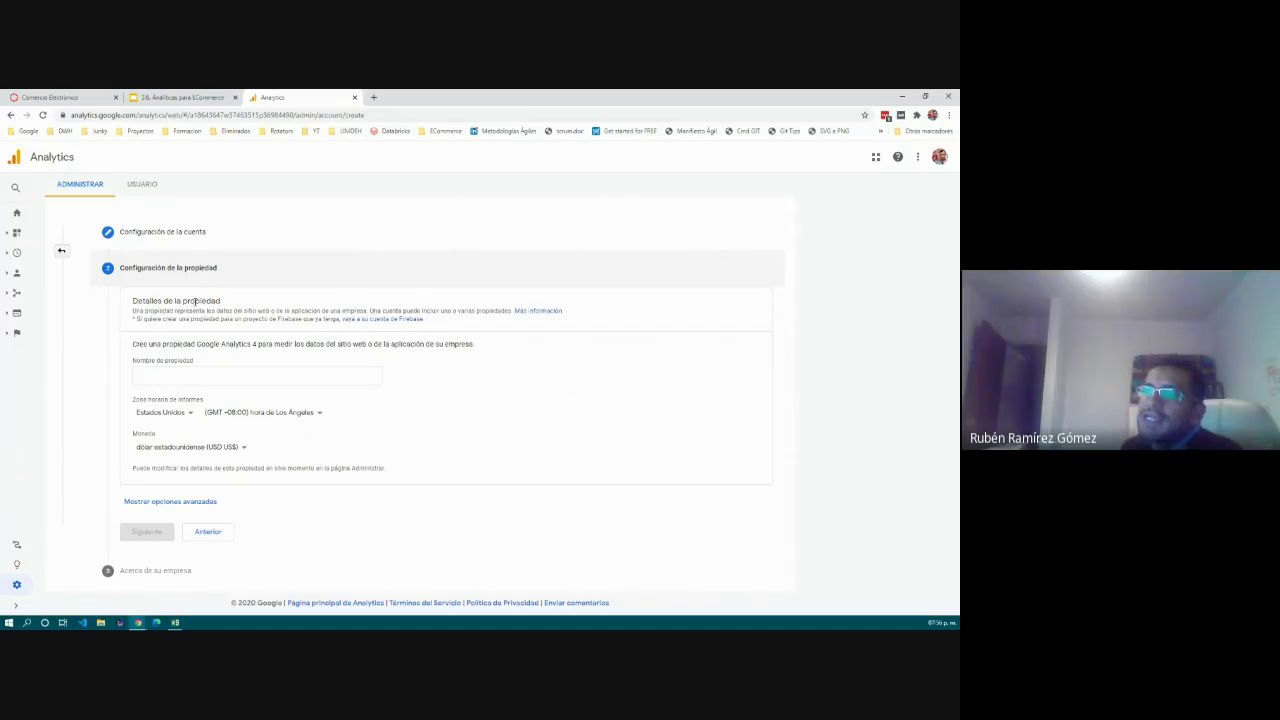
- Create property 'Tienda de Ejemplo' with México, Ciudad de México time zone and peso mexicano (MXN)
{"action": "left_click", "coordinate": [174, 371]}
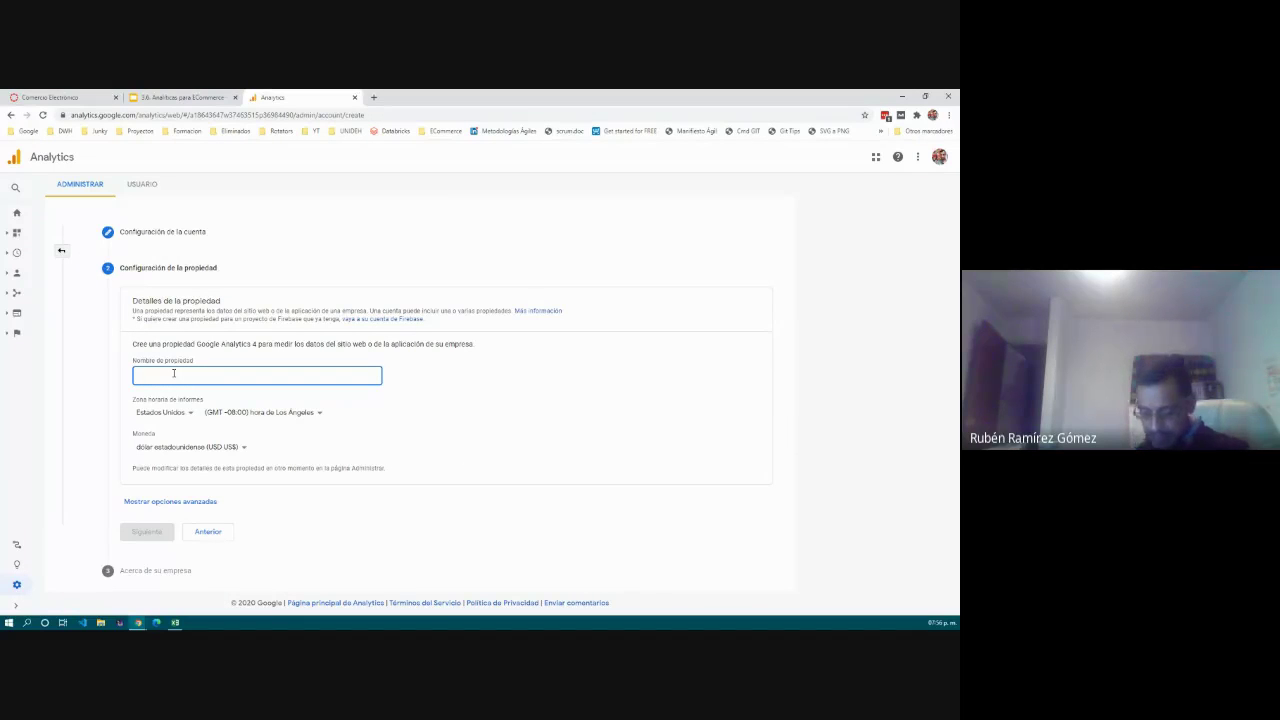
{"action": "type", "text": "Tienda de Ejemplo"}
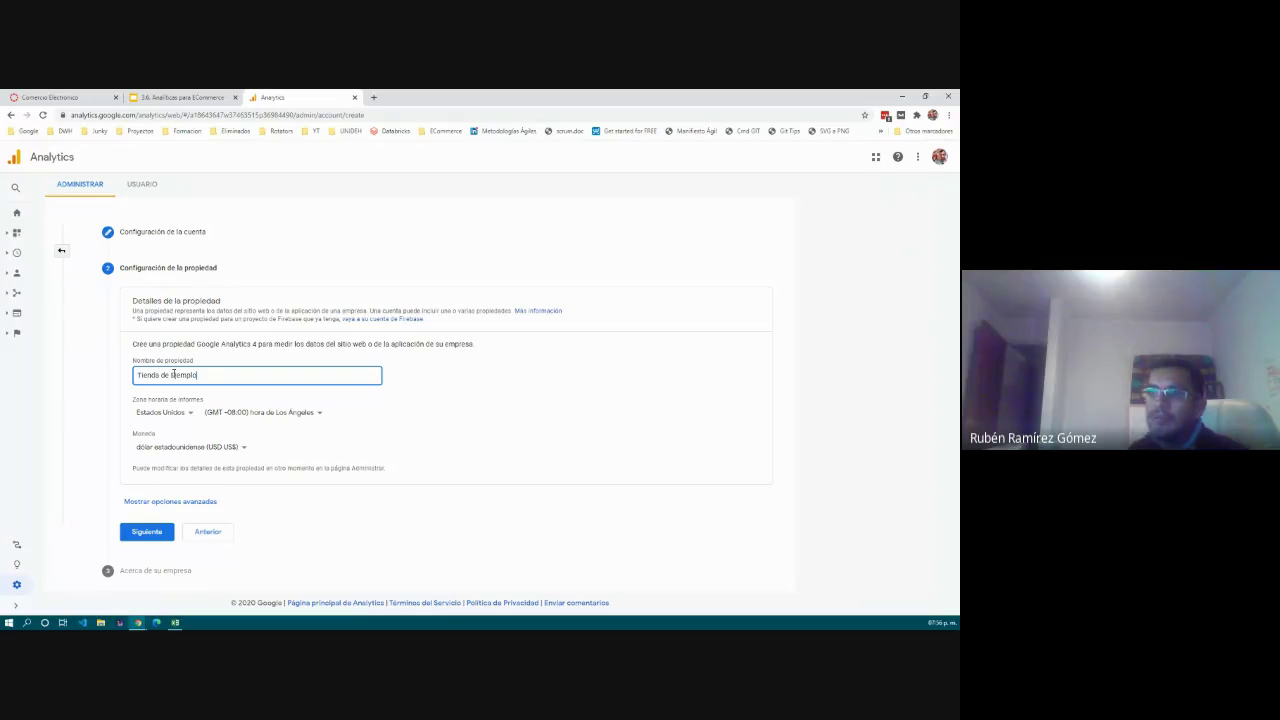
{"action": "left_click", "coordinate": [176, 412]}
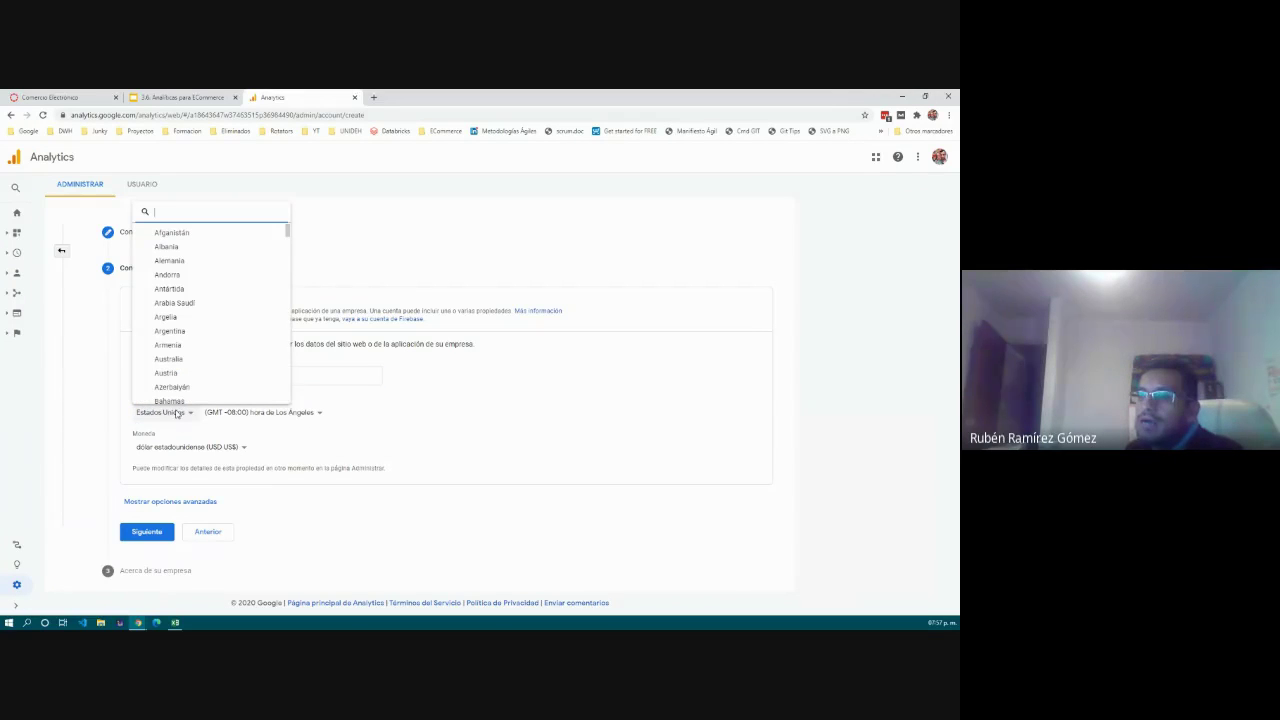
{"action": "type", "text": "M"}
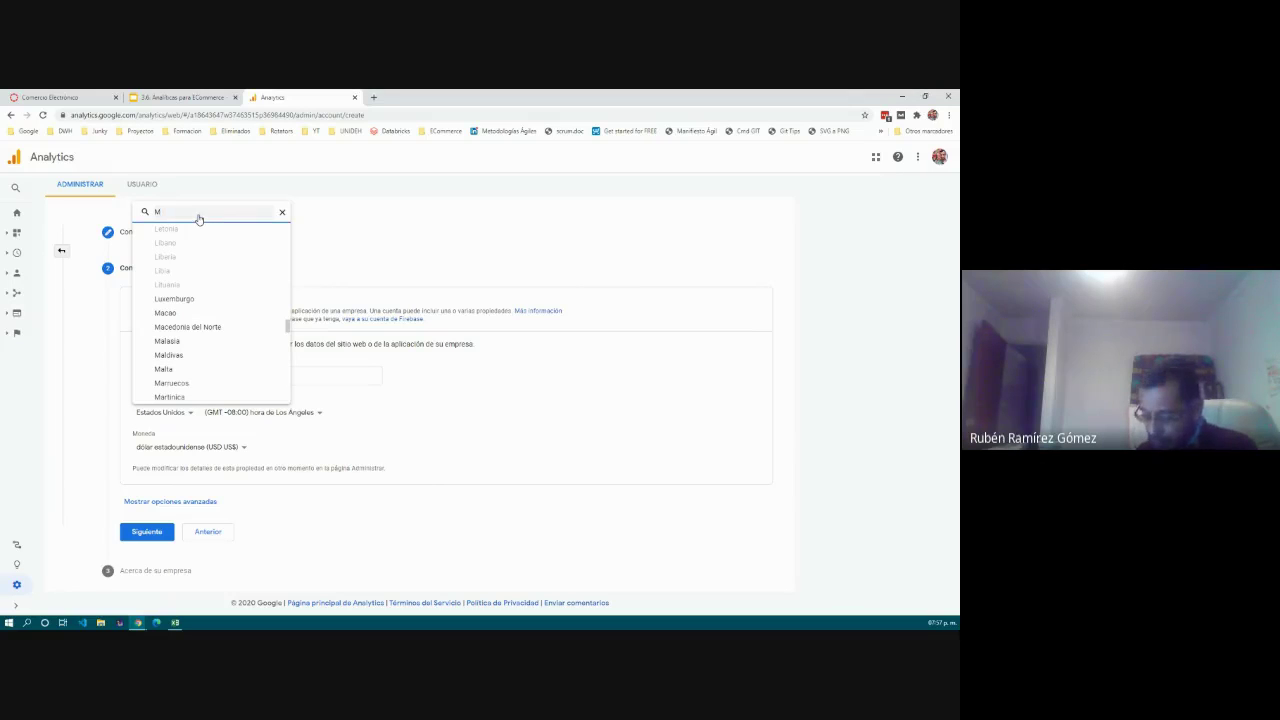
{"action": "type", "text": "é"}
{"action": "scroll", "coordinate": [232, 294], "scroll_direction": "down", "scroll_amount": 2}
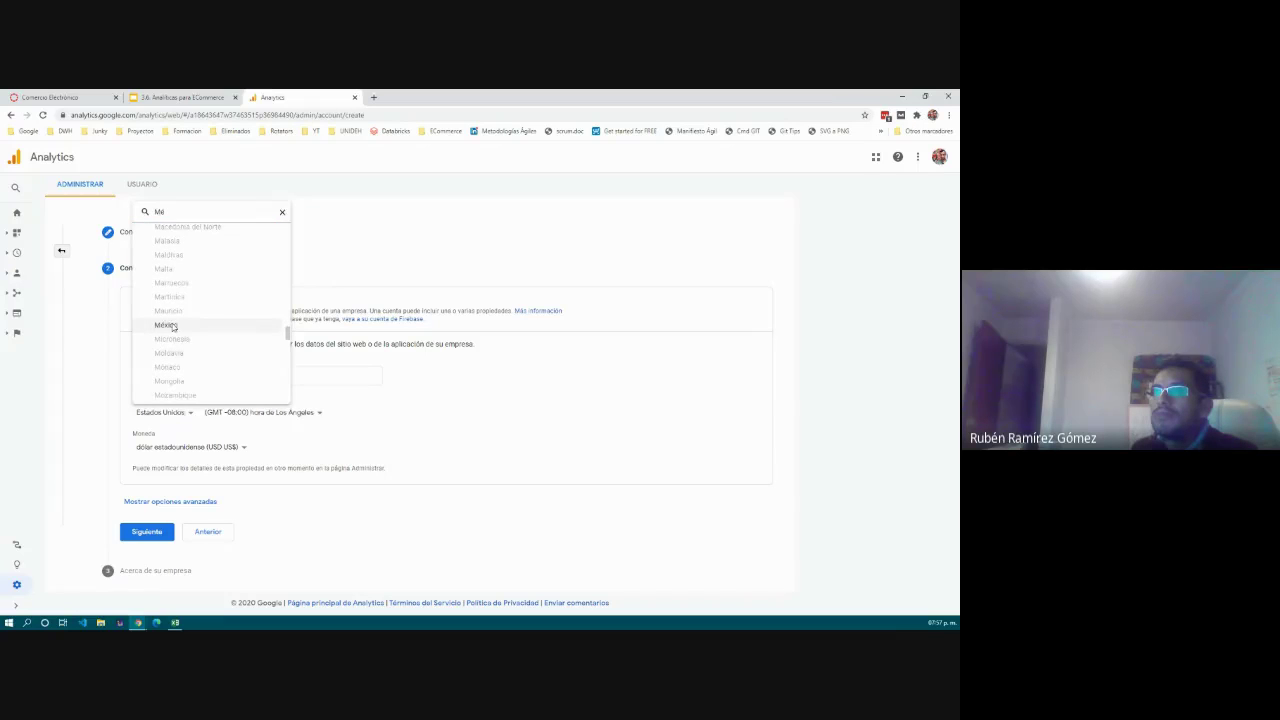
{"action": "left_click", "coordinate": [168, 326]}
{"action": "left_click", "coordinate": [233, 415]}
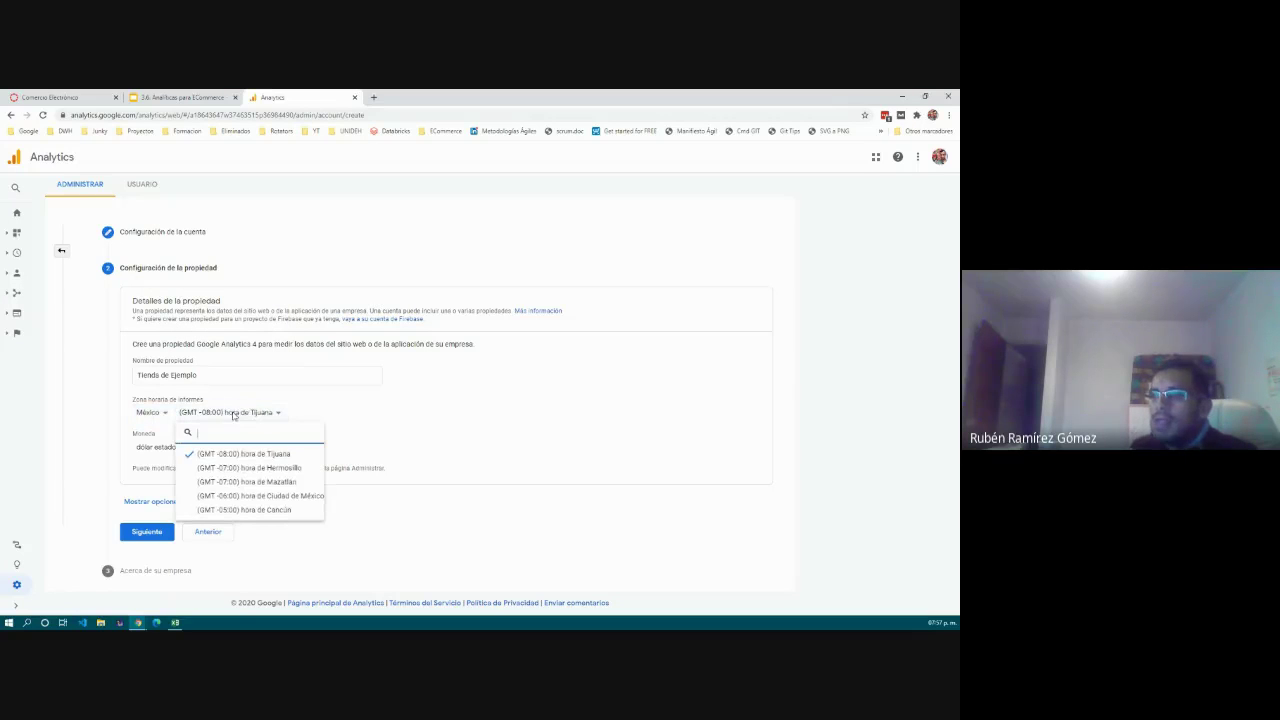
{"action": "left_click", "coordinate": [265, 497]}
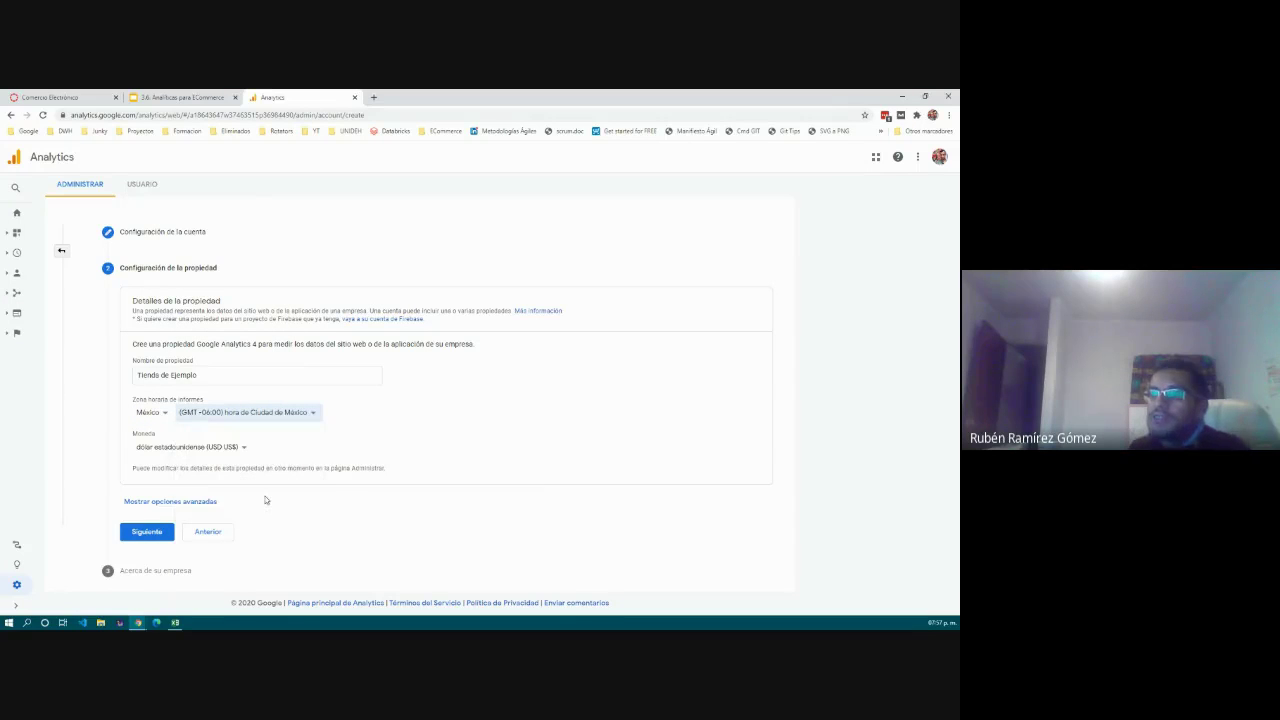
{"action": "left_click", "coordinate": [199, 446]}
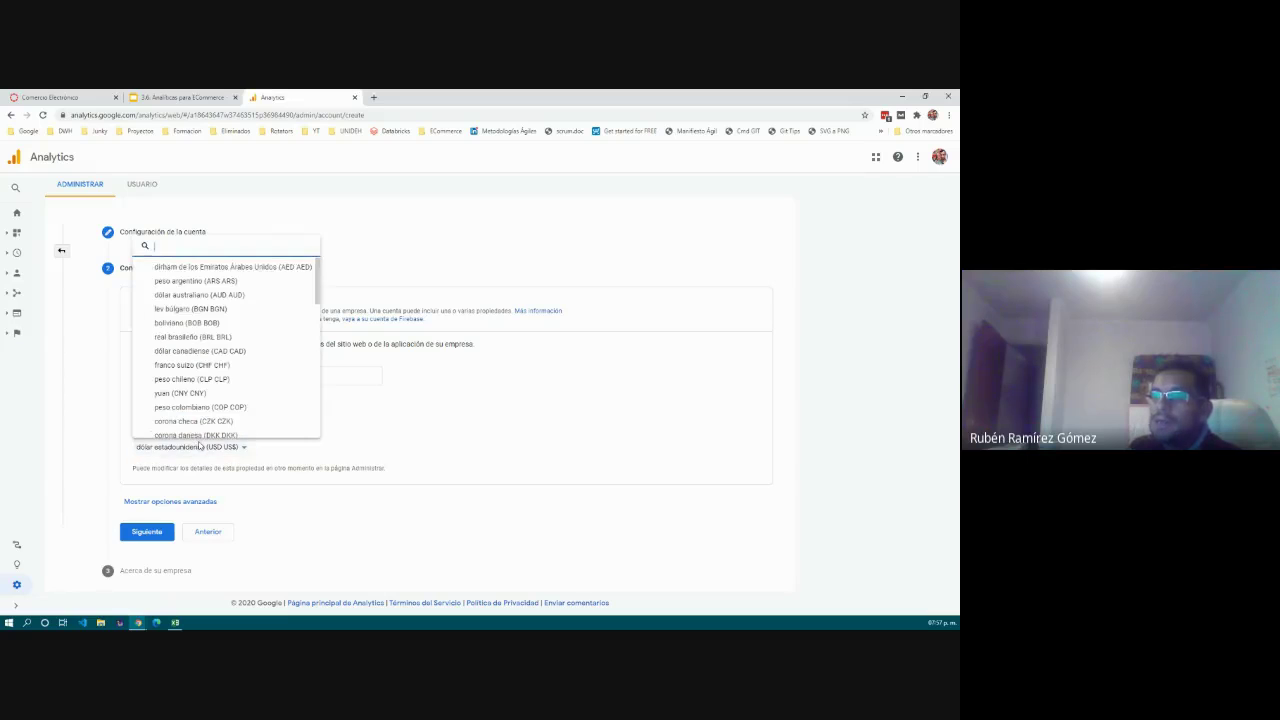
{"action": "type", "text": "mxn"}
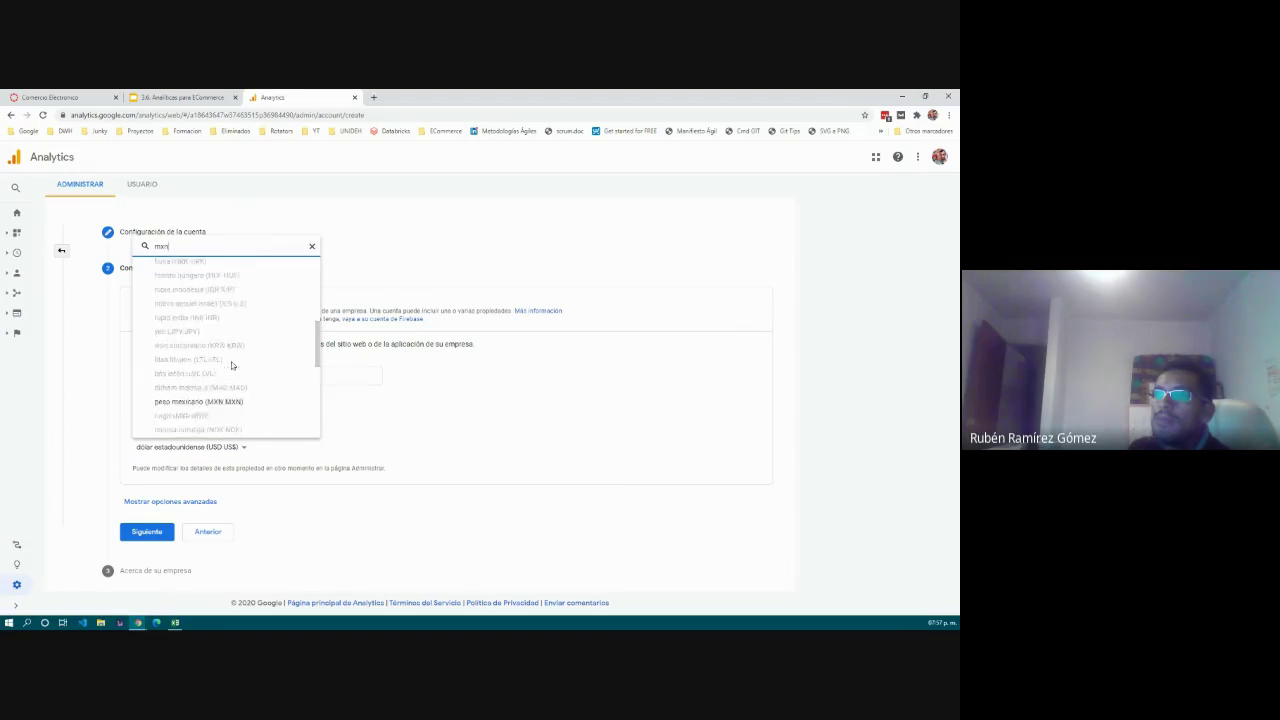
{"action": "left_click", "coordinate": [232, 346]}
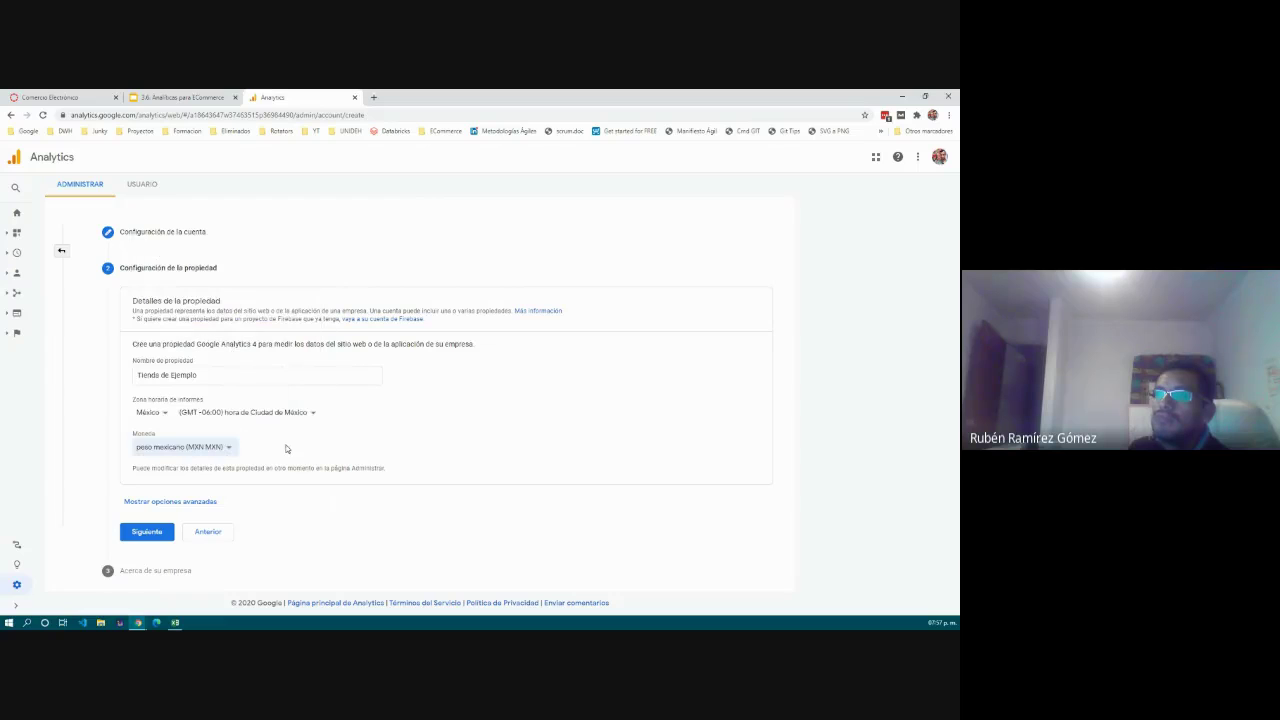
{"action": "left_click", "coordinate": [143, 532]}
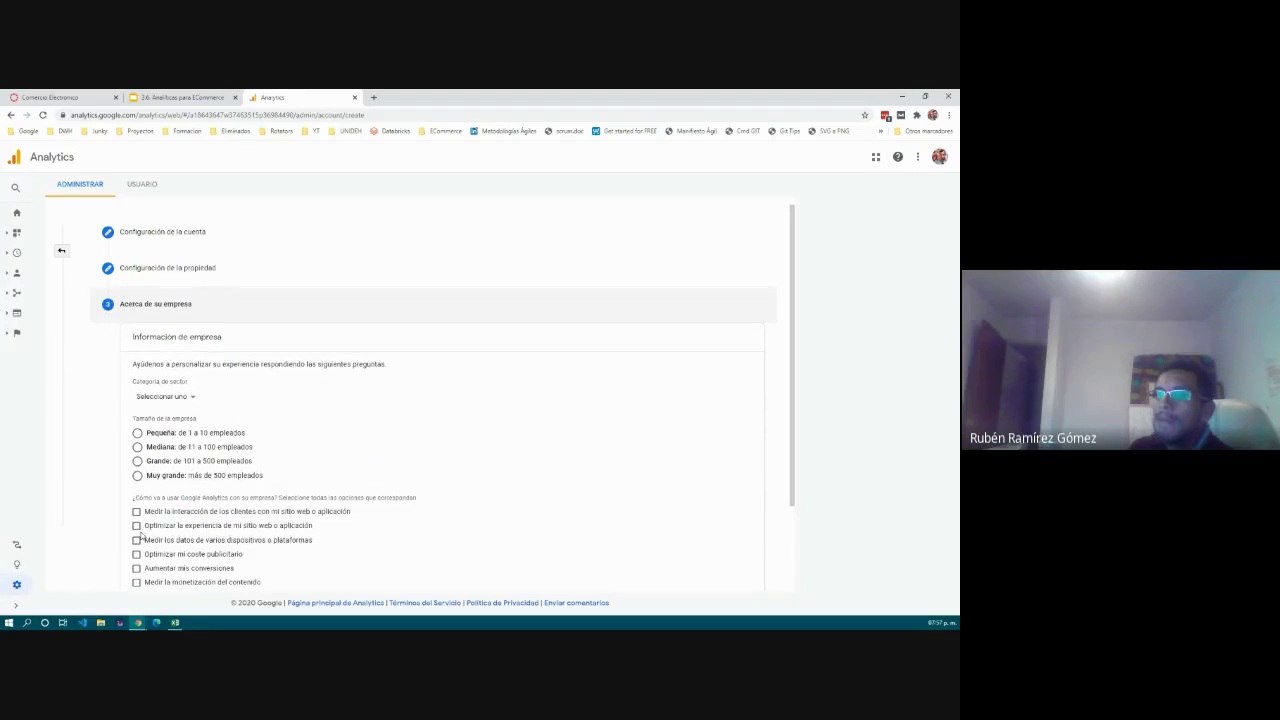
- Set the industry category to Otros and business size to 1–10 employees
{"action": "scroll", "coordinate": [257, 449], "scroll_direction": "down", "scroll_amount": 1}
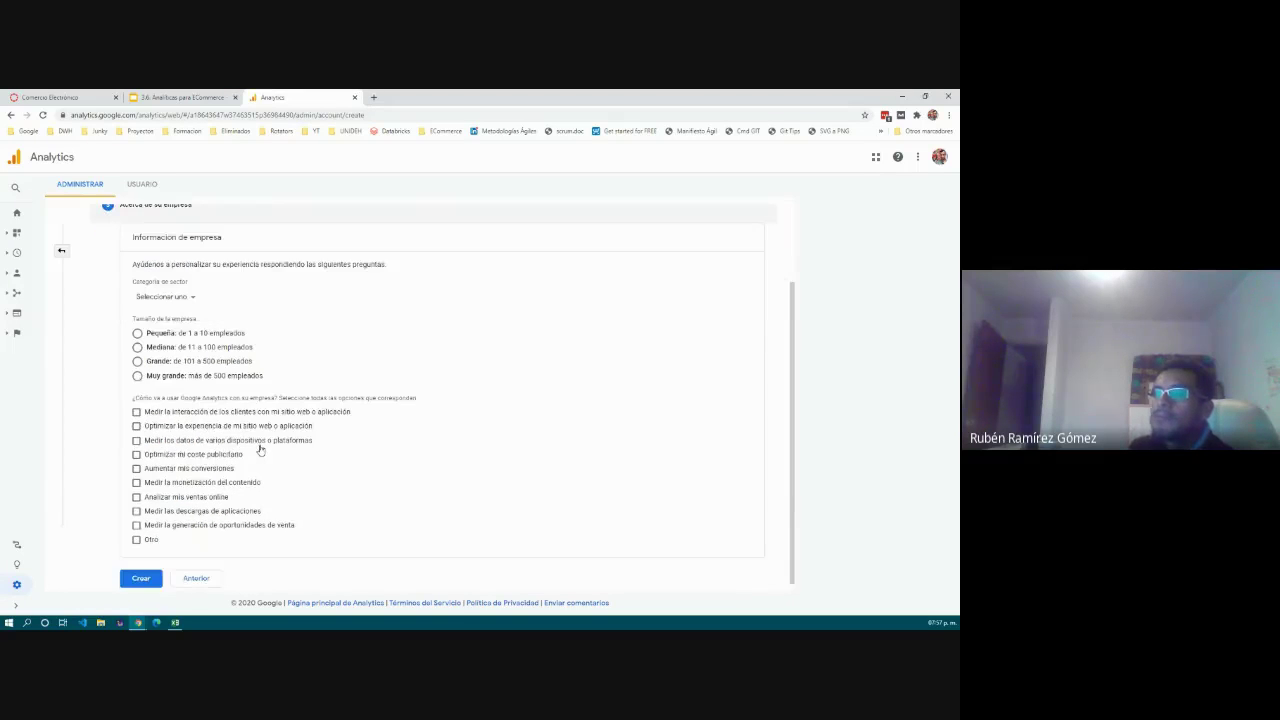
{"action": "left_click", "coordinate": [175, 298]}
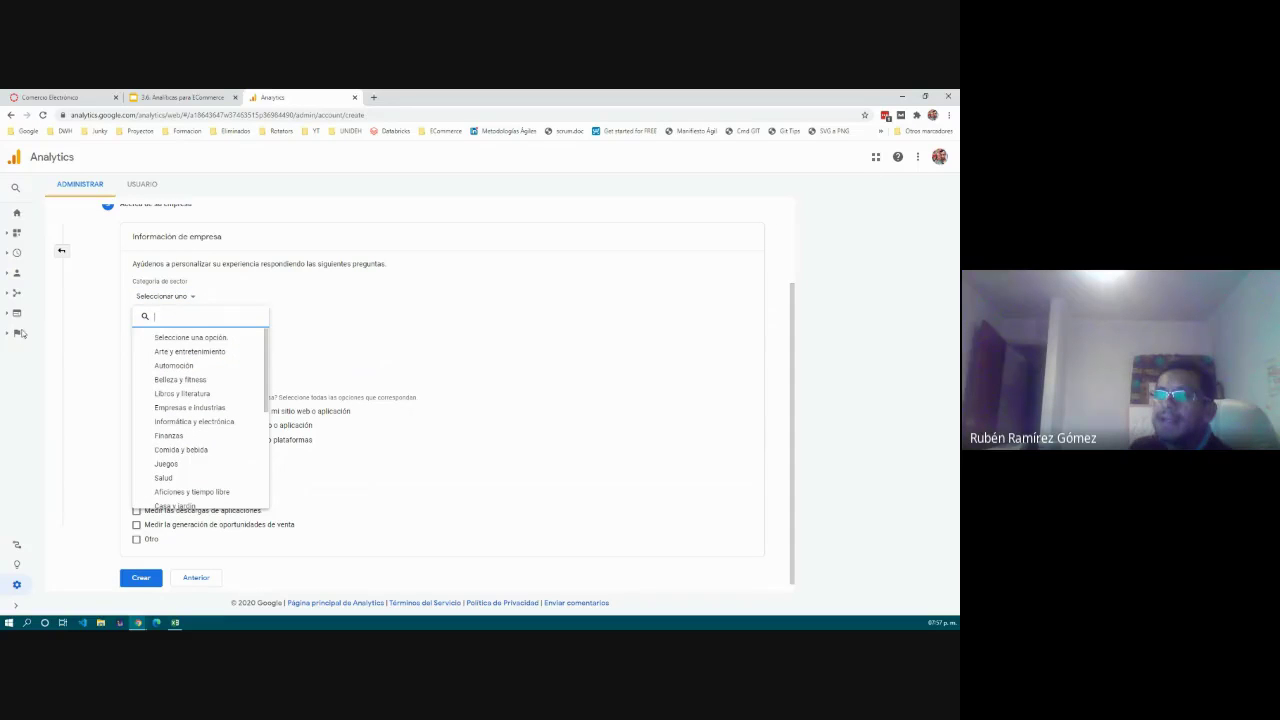
{"action": "scroll", "coordinate": [210, 417], "scroll_direction": "down", "scroll_amount": 5}
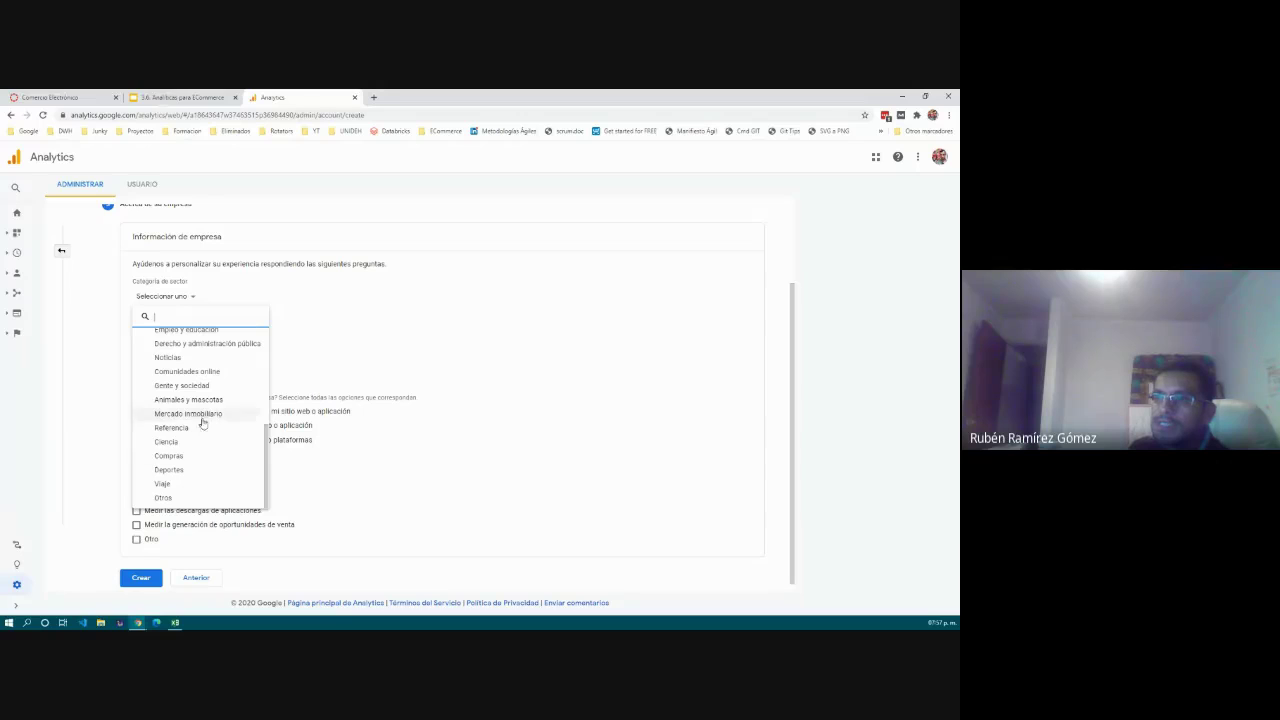
{"action": "left_click", "coordinate": [193, 498]}
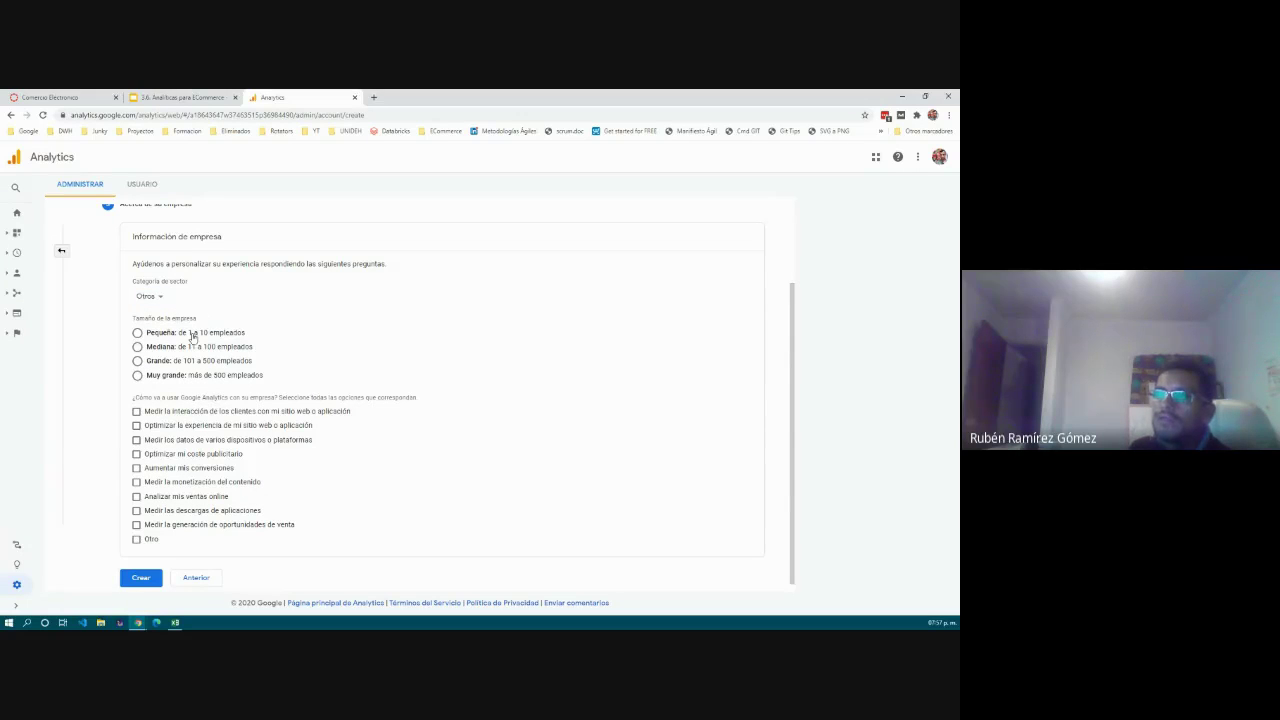
{"action": "left_click", "coordinate": [193, 334]}
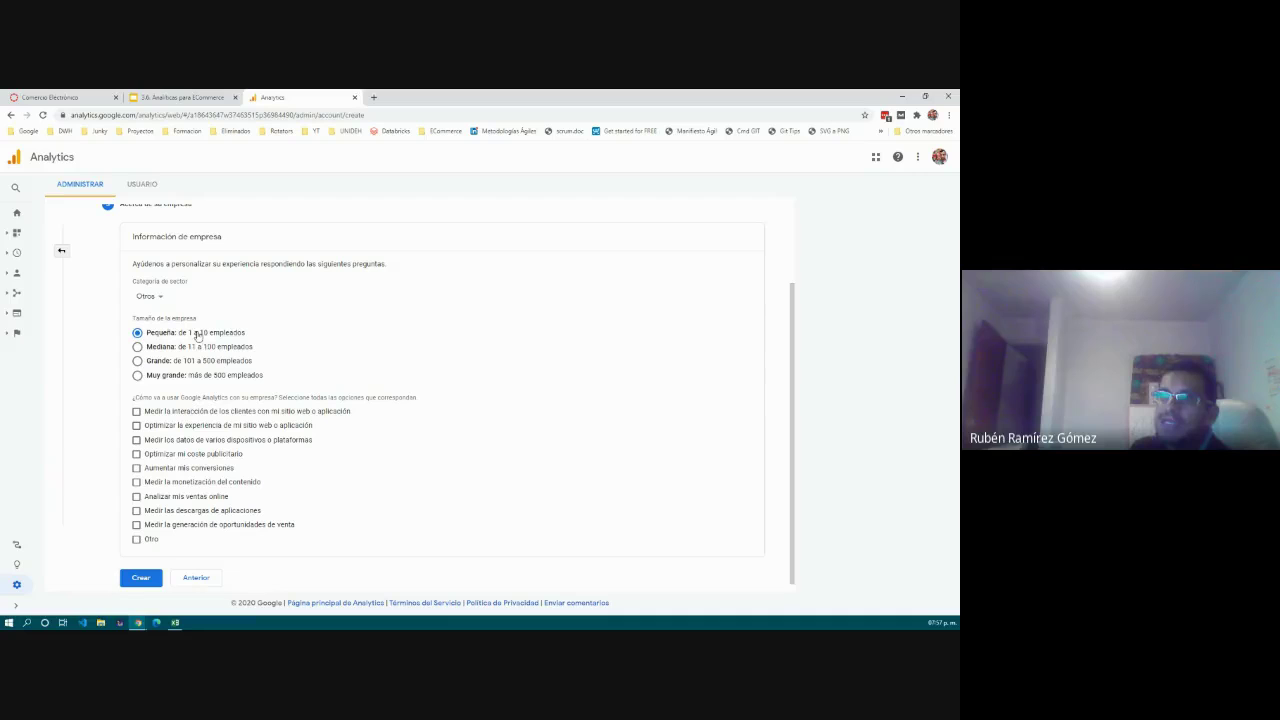
- Tick the nine usage goals, leave Otro unchecked, and create the account
{"action": "left_click", "coordinate": [165, 412]}
{"action": "left_click", "coordinate": [163, 426]}
{"action": "left_click", "coordinate": [162, 440]}
{"action": "left_click", "coordinate": [162, 454]}
{"action": "left_click", "coordinate": [161, 469]}
{"action": "left_click", "coordinate": [162, 484]}
{"action": "left_click", "coordinate": [163, 497]}
{"action": "left_click", "coordinate": [164, 511]}
{"action": "left_click", "coordinate": [162, 525]}
{"action": "left_click", "coordinate": [156, 540]}
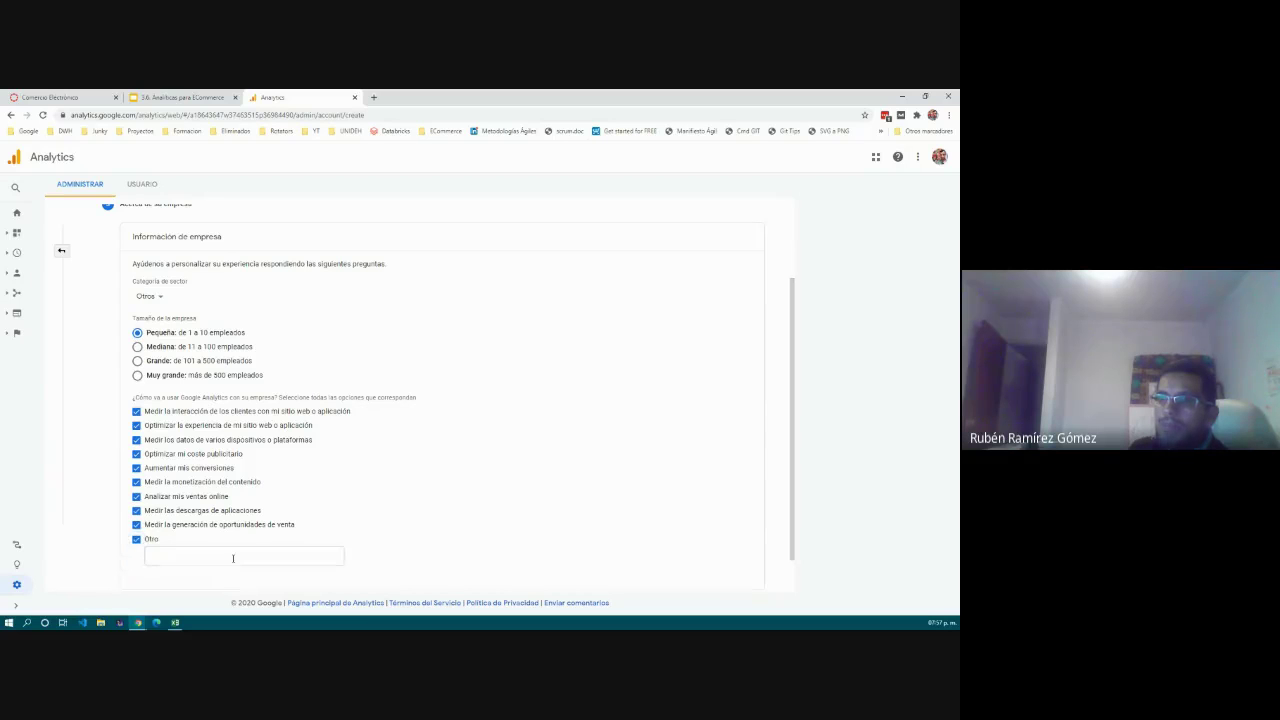
{"action": "scroll", "coordinate": [251, 532], "scroll_direction": "down", "scroll_amount": 1}
{"action": "left_click", "coordinate": [138, 504]}
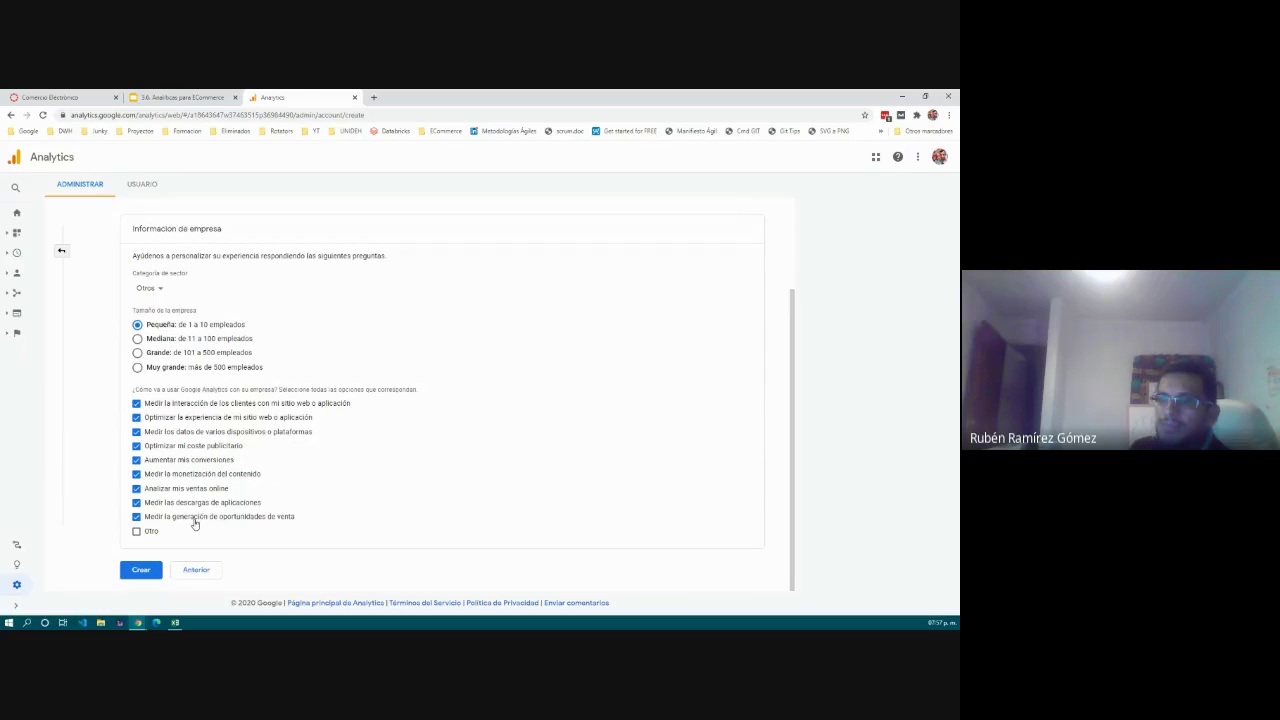
{"action": "left_click", "coordinate": [150, 572]}
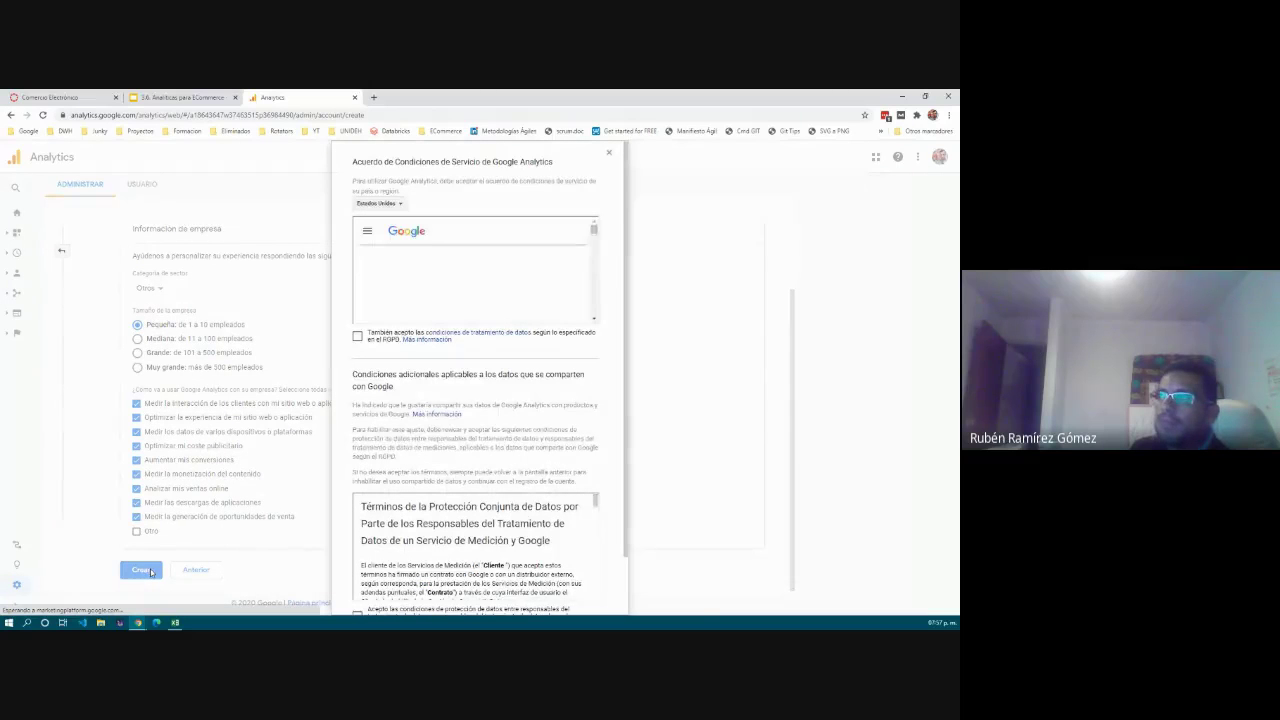
- Set the terms country to México, tick both data protection consents, and accept the agreement
{"action": "left_click", "coordinate": [385, 204]}
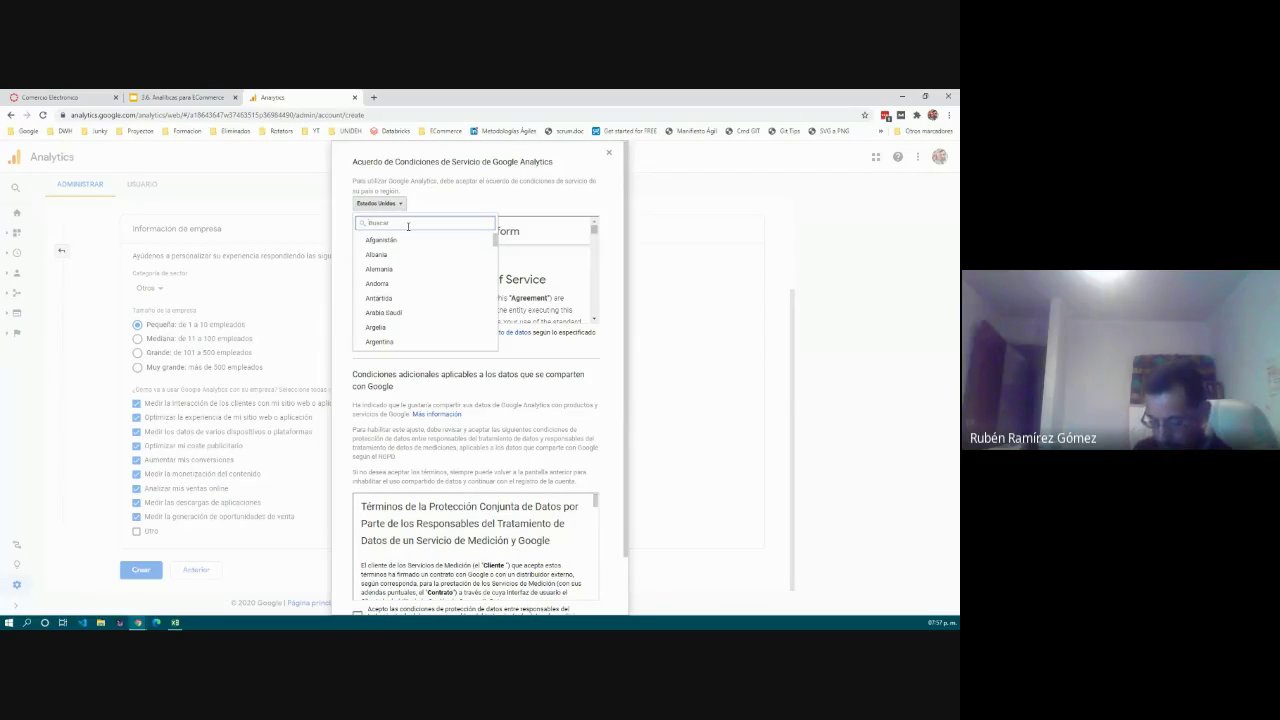
{"action": "type", "text": "Méx"}
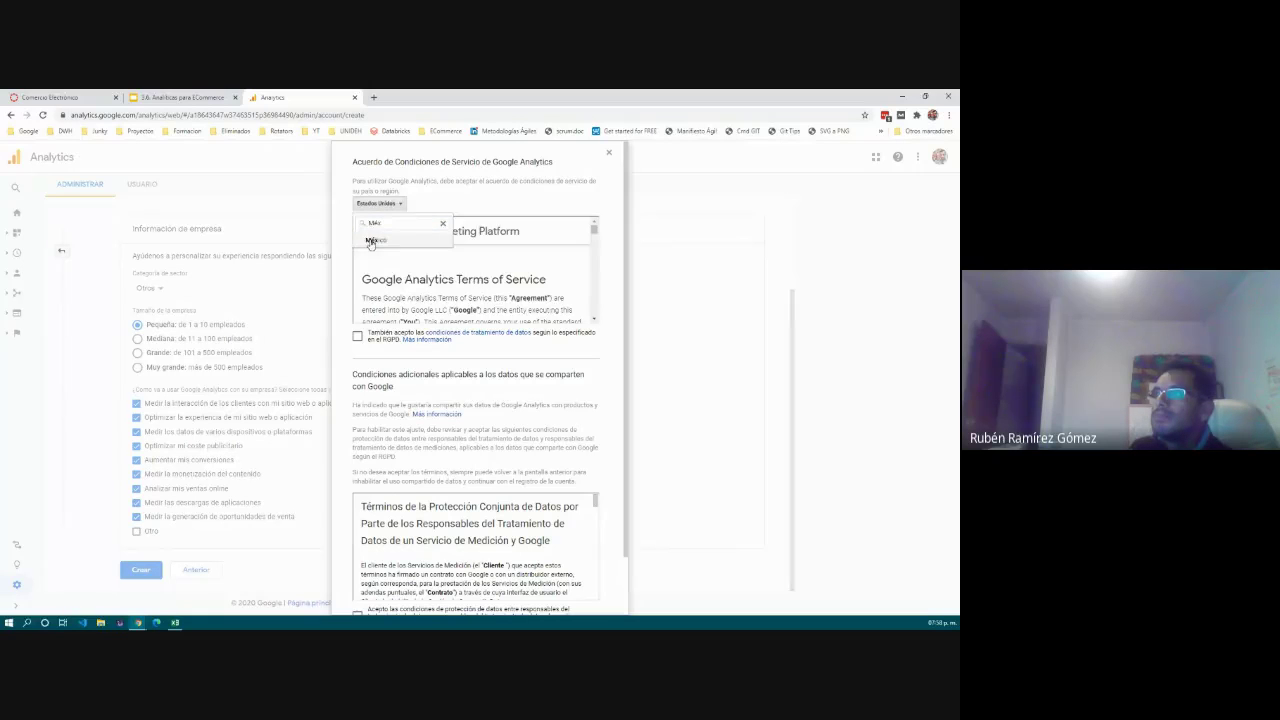
{"action": "left_click", "coordinate": [372, 241]}
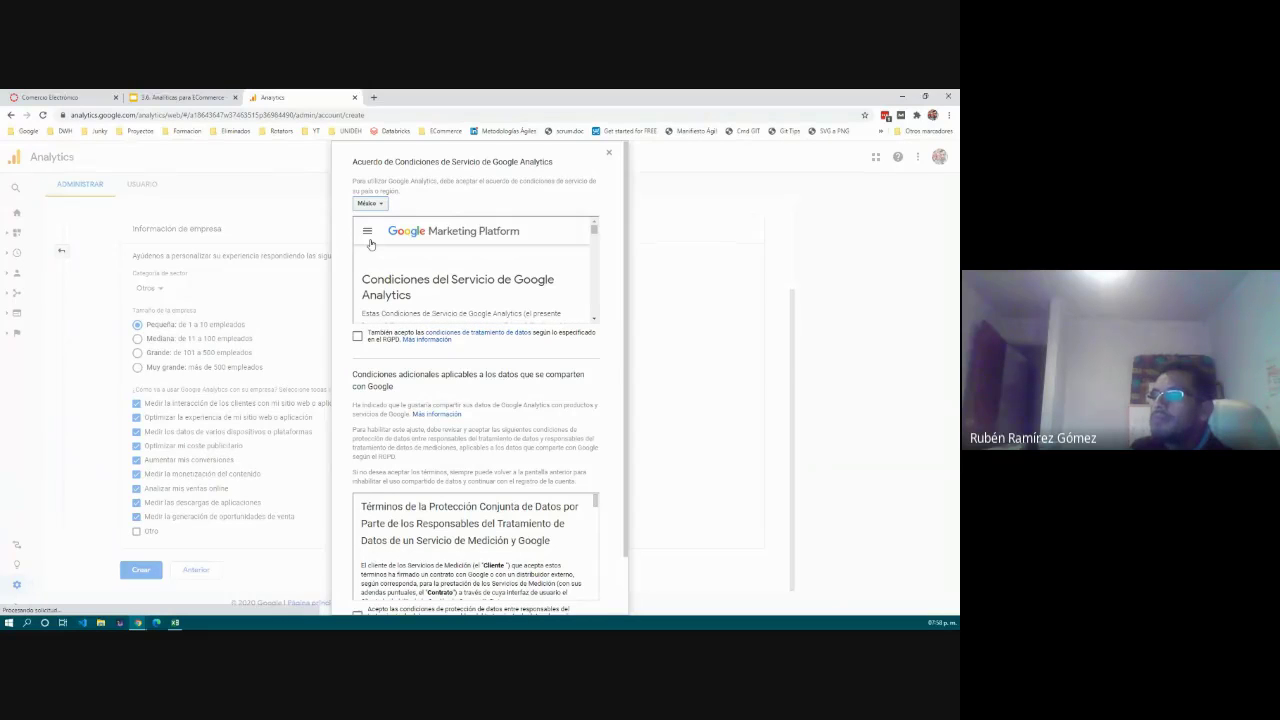
{"action": "left_click", "coordinate": [357, 336]}
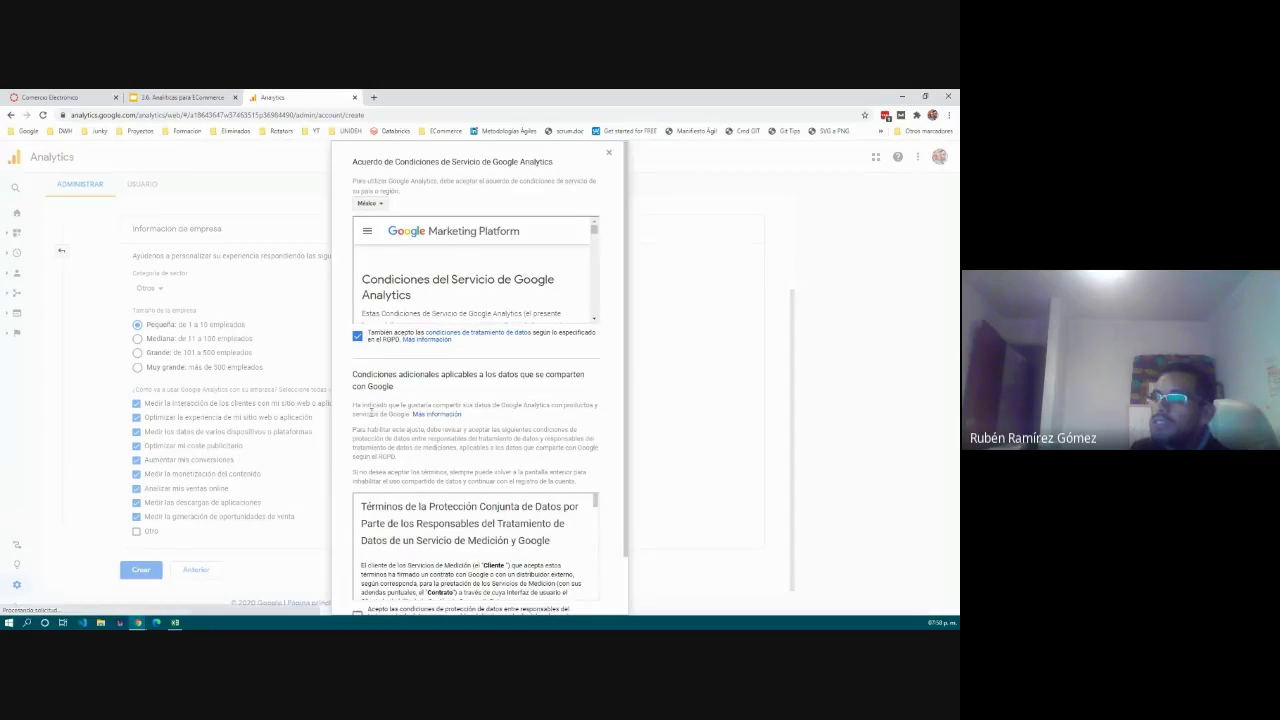
{"action": "scroll", "coordinate": [370, 410], "scroll_direction": "down", "scroll_amount": 1}
{"action": "left_click", "coordinate": [357, 550]}
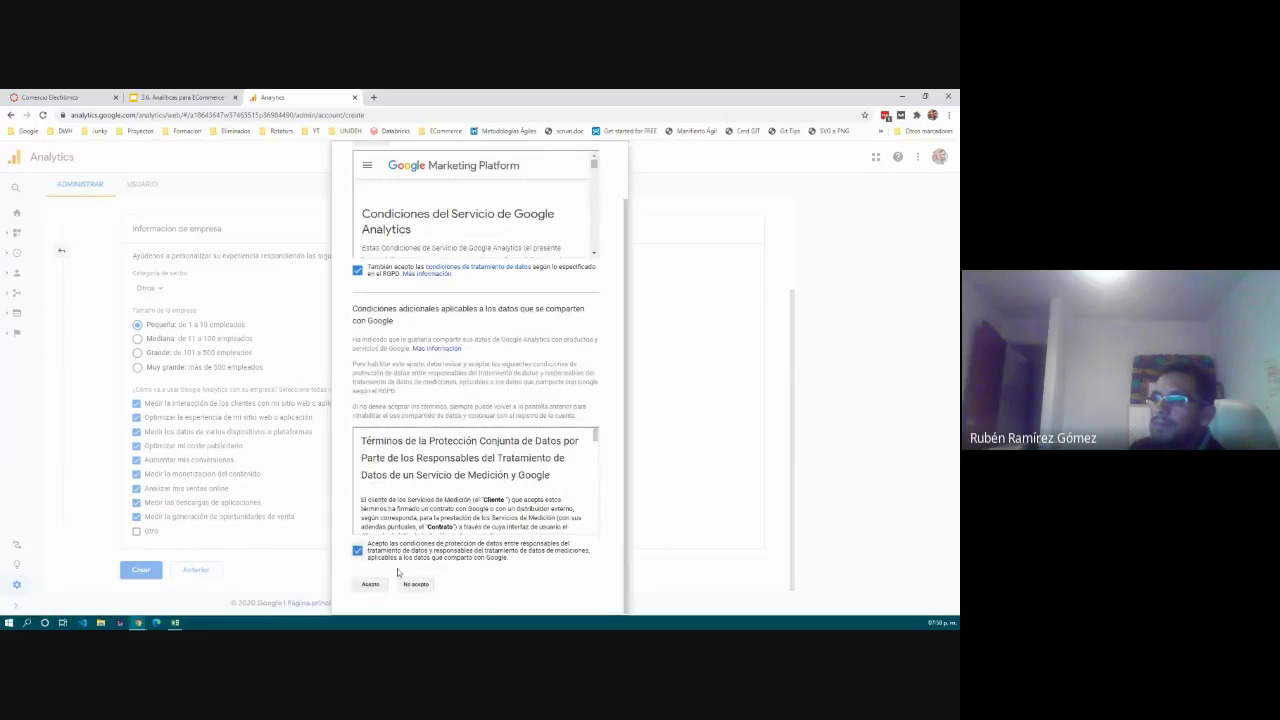
{"action": "left_click", "coordinate": [370, 585]}
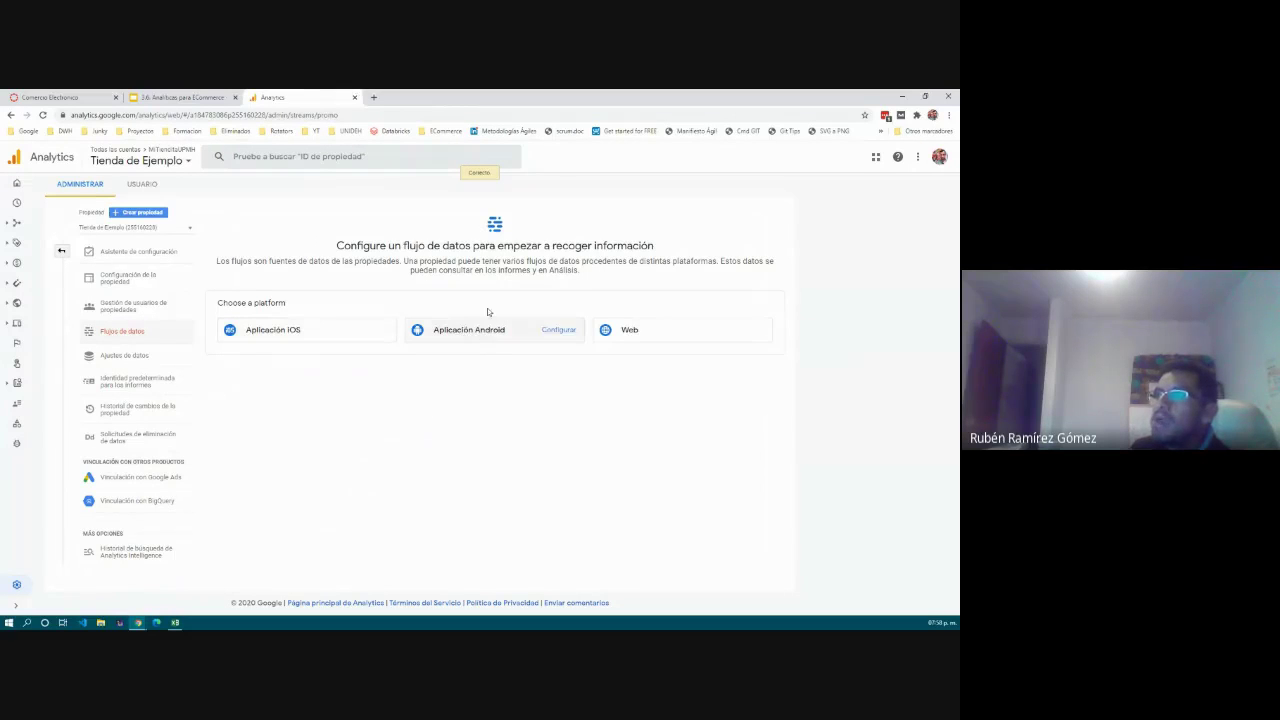
- Choose a Web stream and load the store's wp-admin page in a new Chrome tab
{"action": "left_click", "coordinate": [629, 331]}
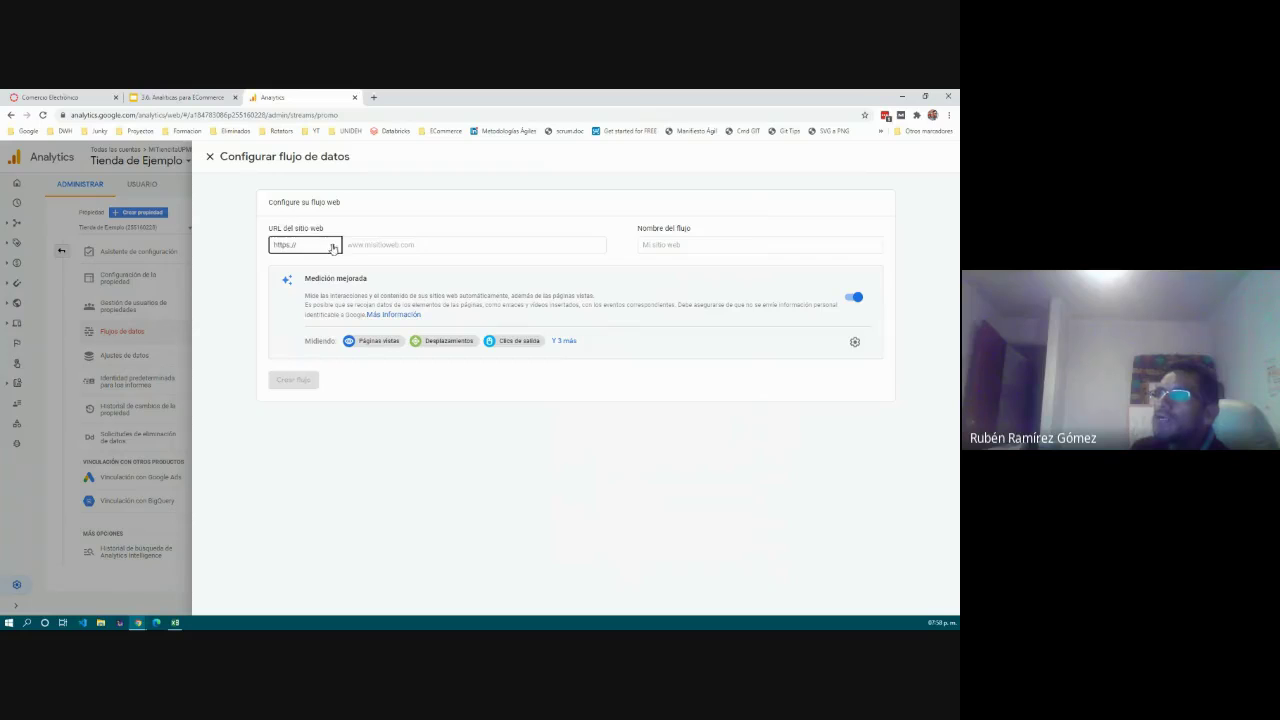
{"action": "left_click", "coordinate": [373, 97]}
{"action": "left_click", "coordinate": [350, 115]}
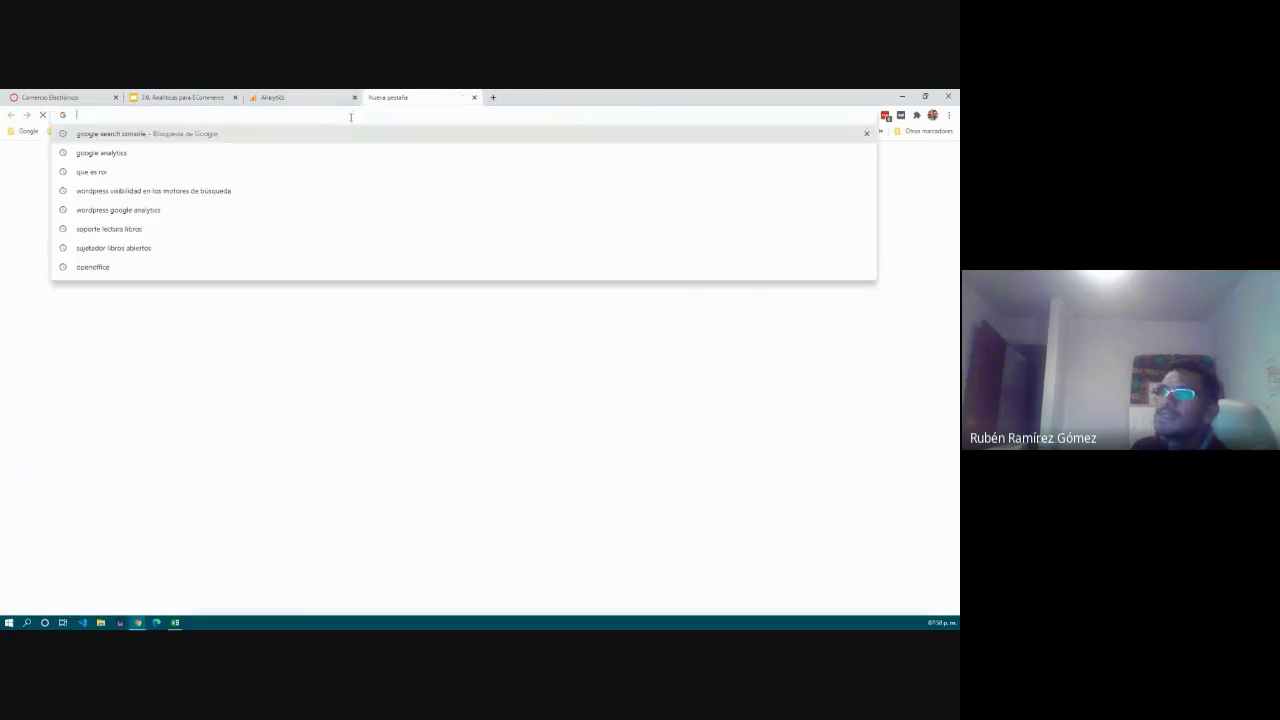
{"action": "type", "text": "mi-tiendita.upmh.imagilex.com.mx"}
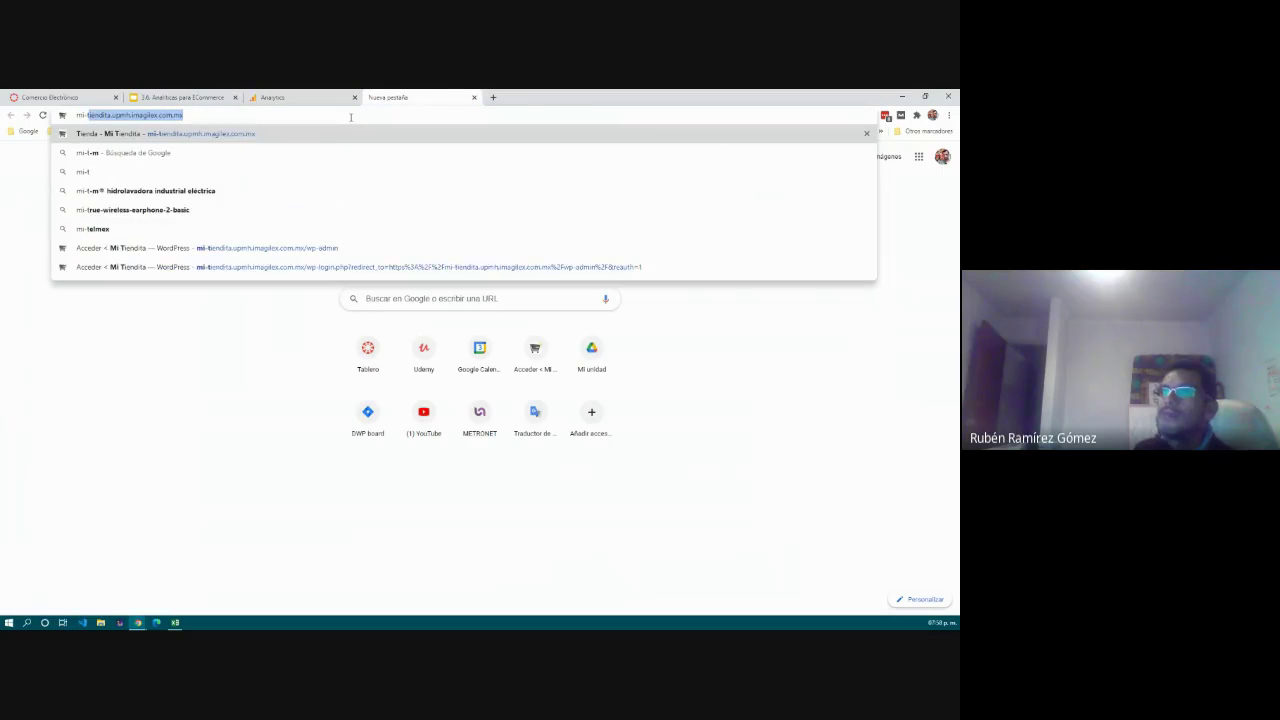
{"action": "key", "text": "ctrl+a"}
{"action": "key", "text": "ctrl+c"}
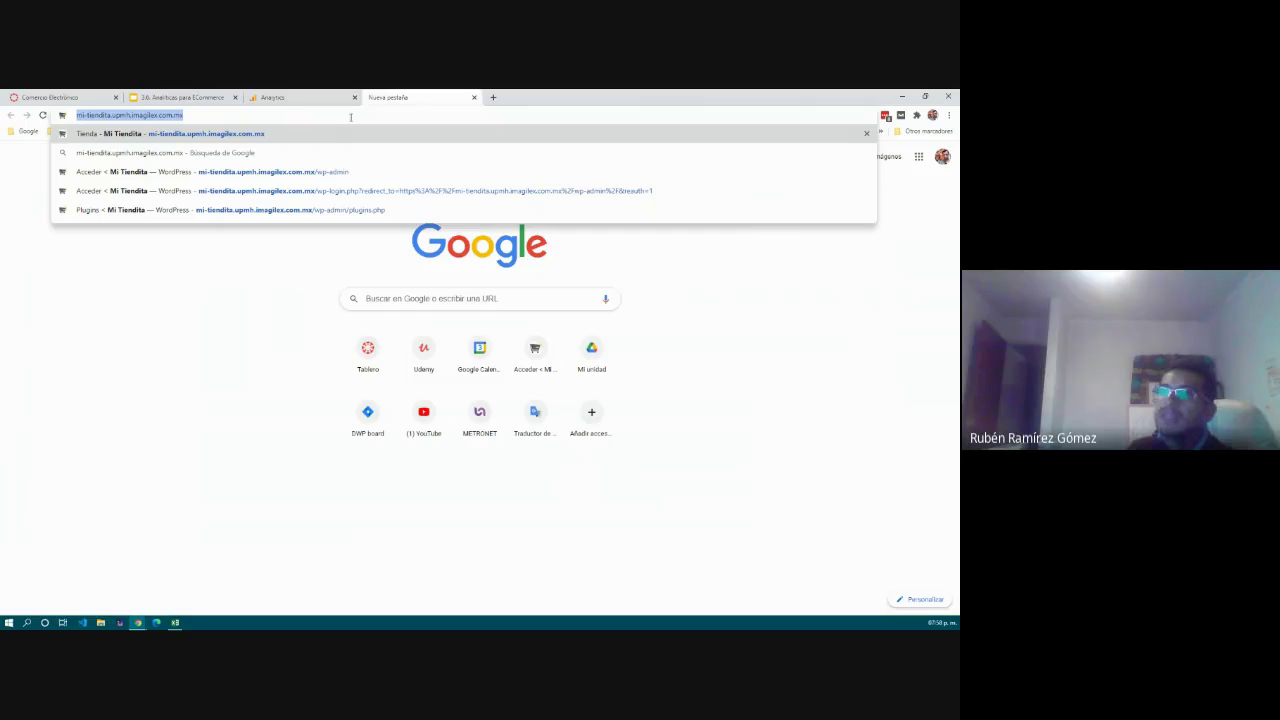
{"action": "key", "text": "Return"}
{"action": "key", "text": "ctrl+Page_Up"}
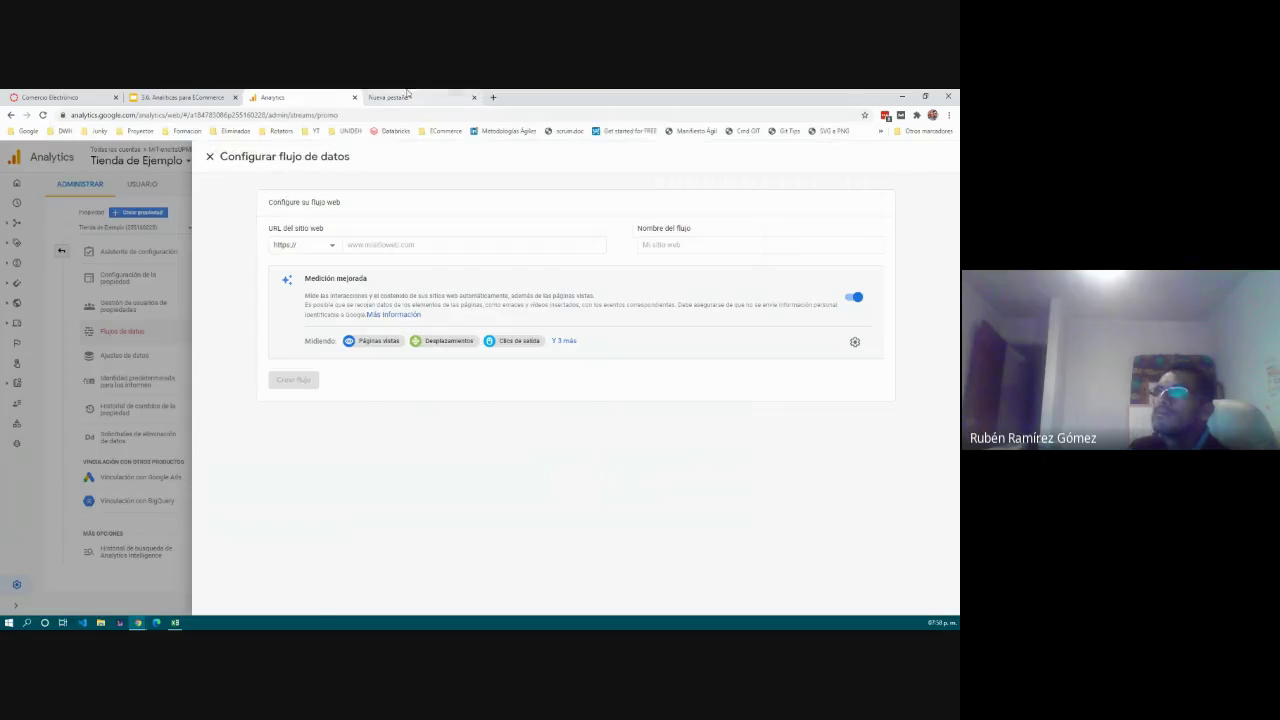
{"action": "left_click", "coordinate": [402, 100]}
{"action": "key", "text": "Escape"}
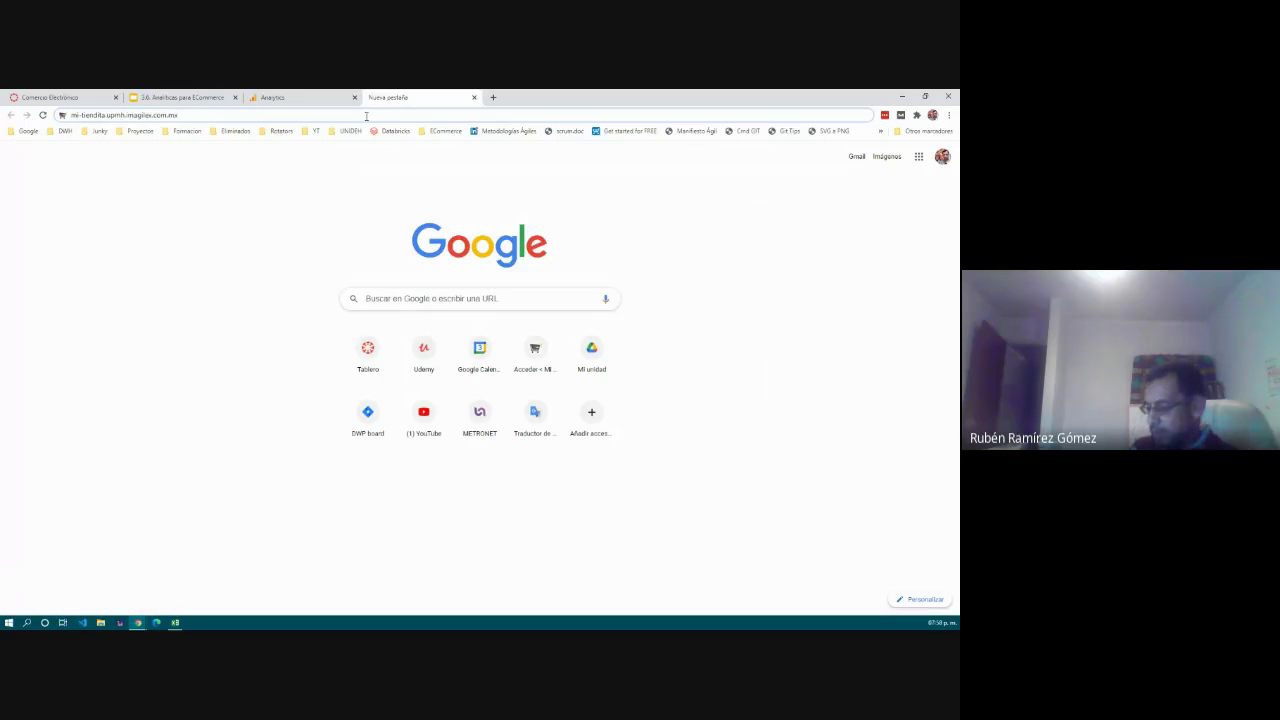
{"action": "type", "text": "/wp-admin"}
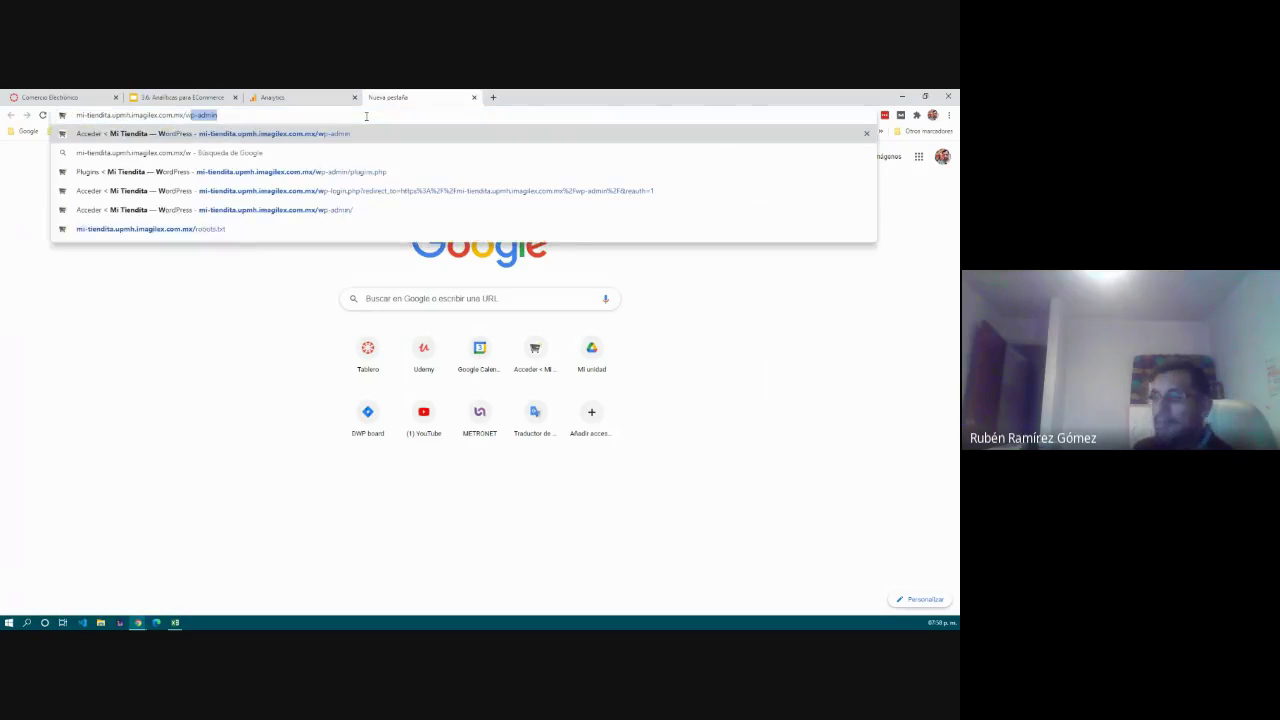
{"action": "key", "text": "Return"}
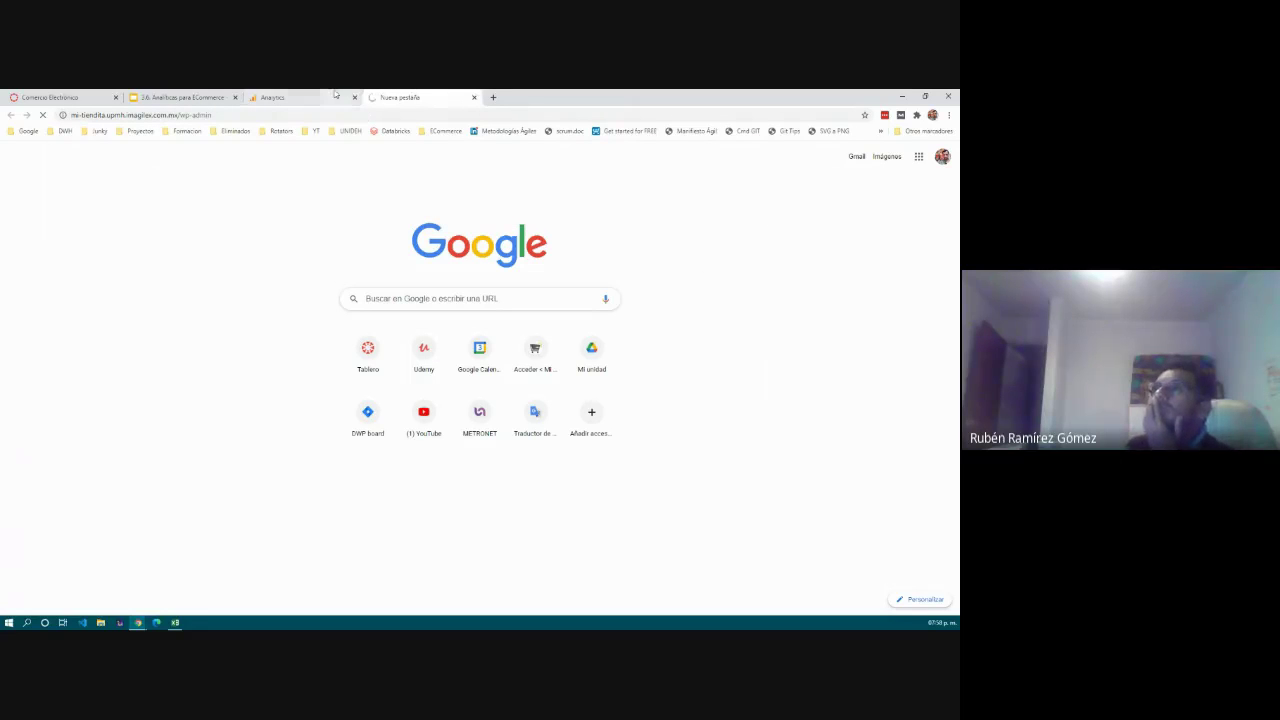
{"action": "left_click", "coordinate": [327, 92]}
{"action": "left_click", "coordinate": [408, 246]}
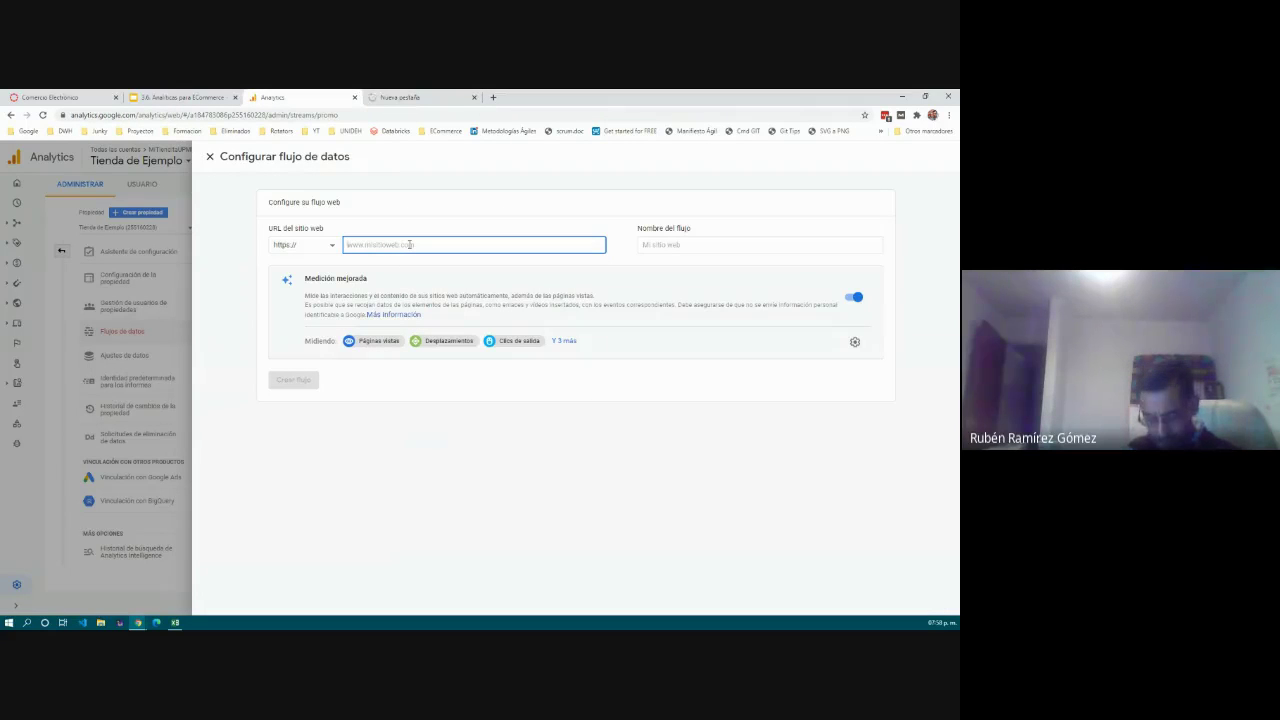
{"action": "key", "text": "ctrl+v"}
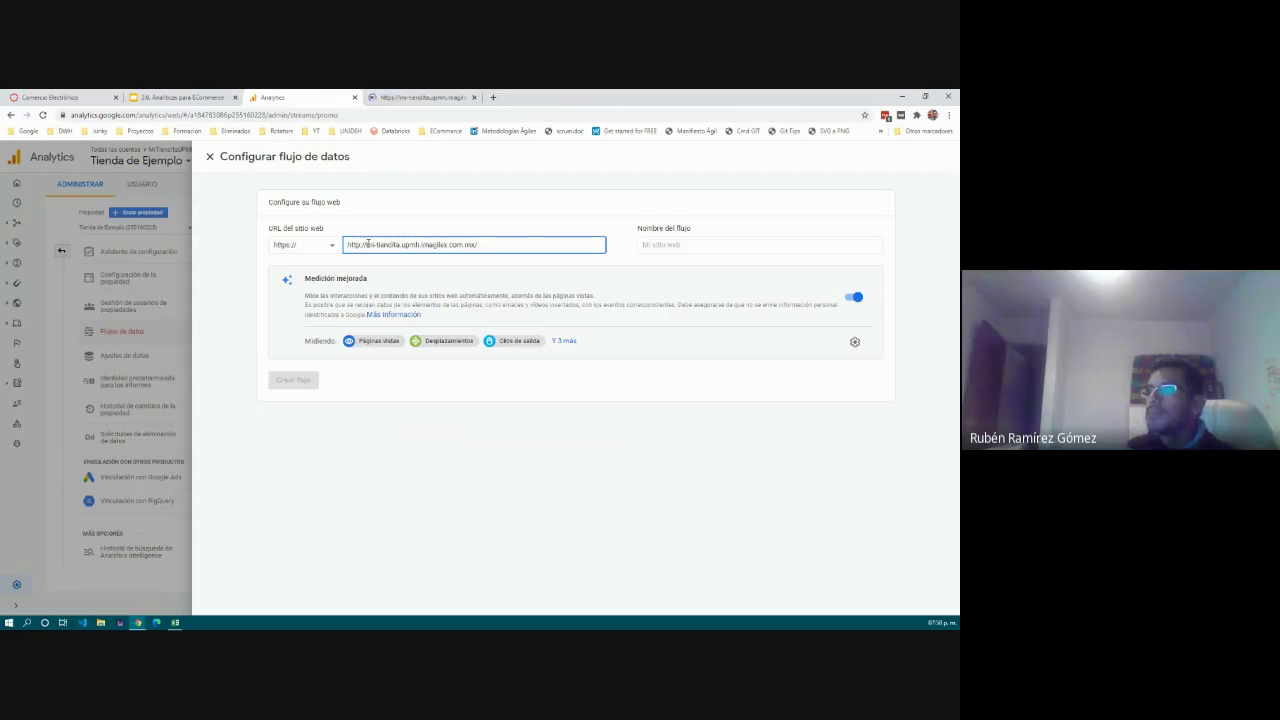
{"action": "key", "text": "Home"}
{"action": "key", "text": "Delete"}
{"action": "key", "text": "Delete"}
{"action": "key", "text": "Delete"}
{"action": "key", "text": "Delete"}
{"action": "key", "text": "Delete"}
{"action": "key", "text": "Delete"}
{"action": "key", "text": "Delete"}
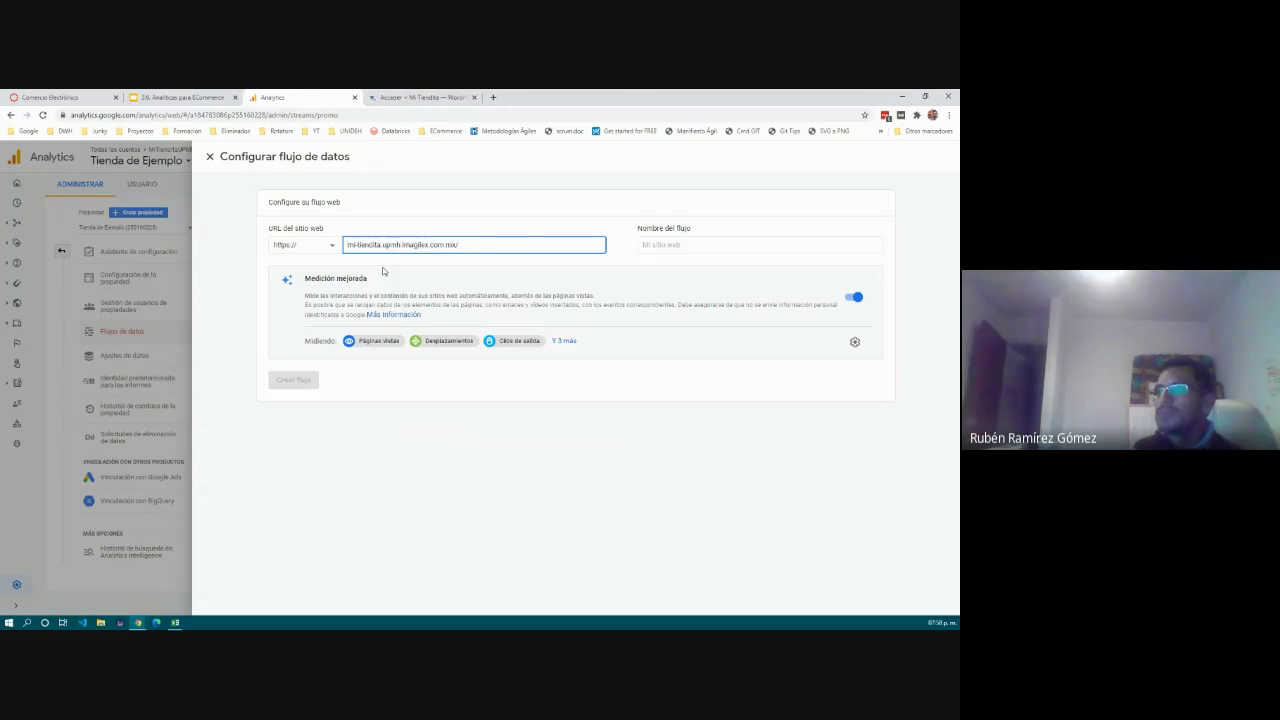
{"action": "left_click", "coordinate": [681, 244]}
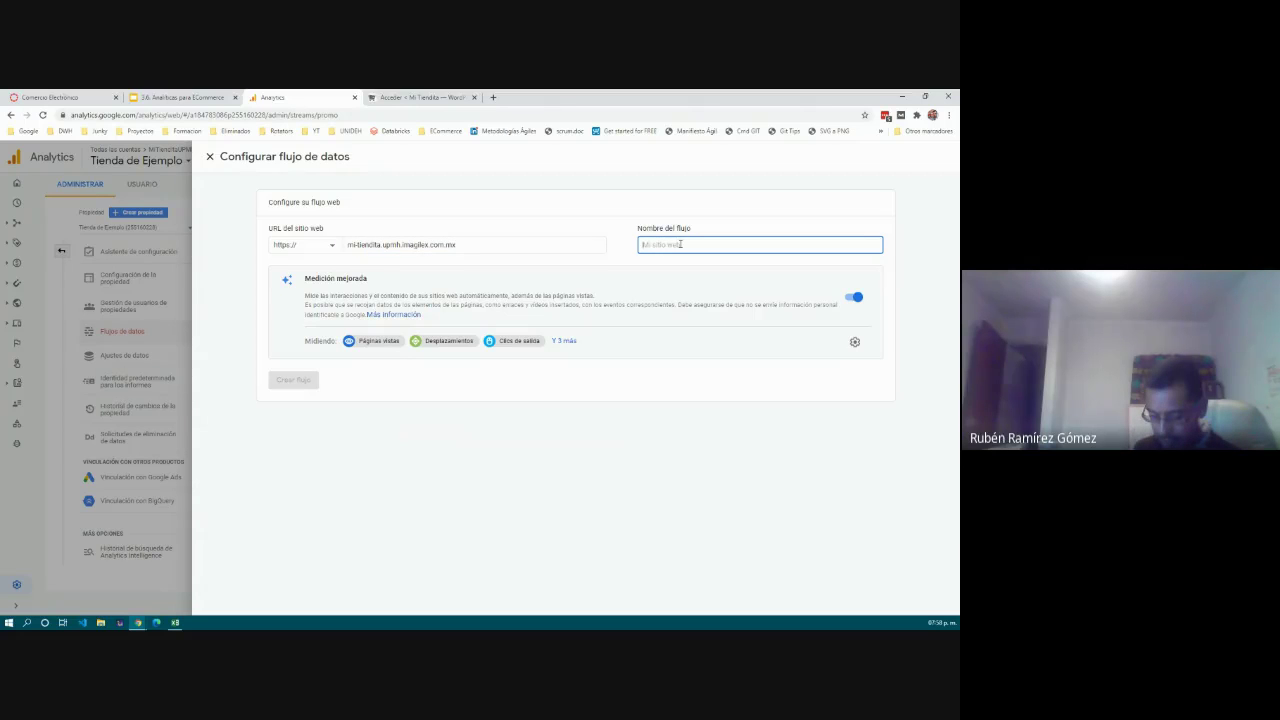
{"action": "type", "text": "SitioEcommerceEjemplo"}
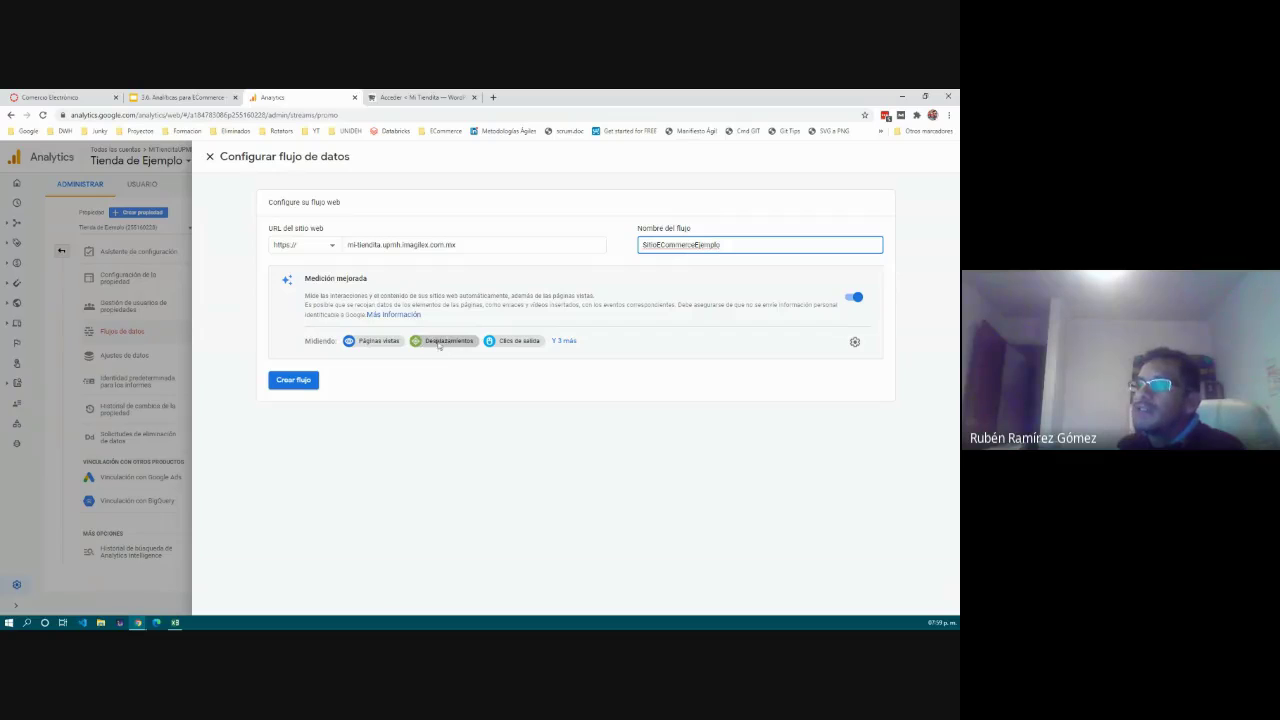
{"action": "left_click", "coordinate": [564, 341]}
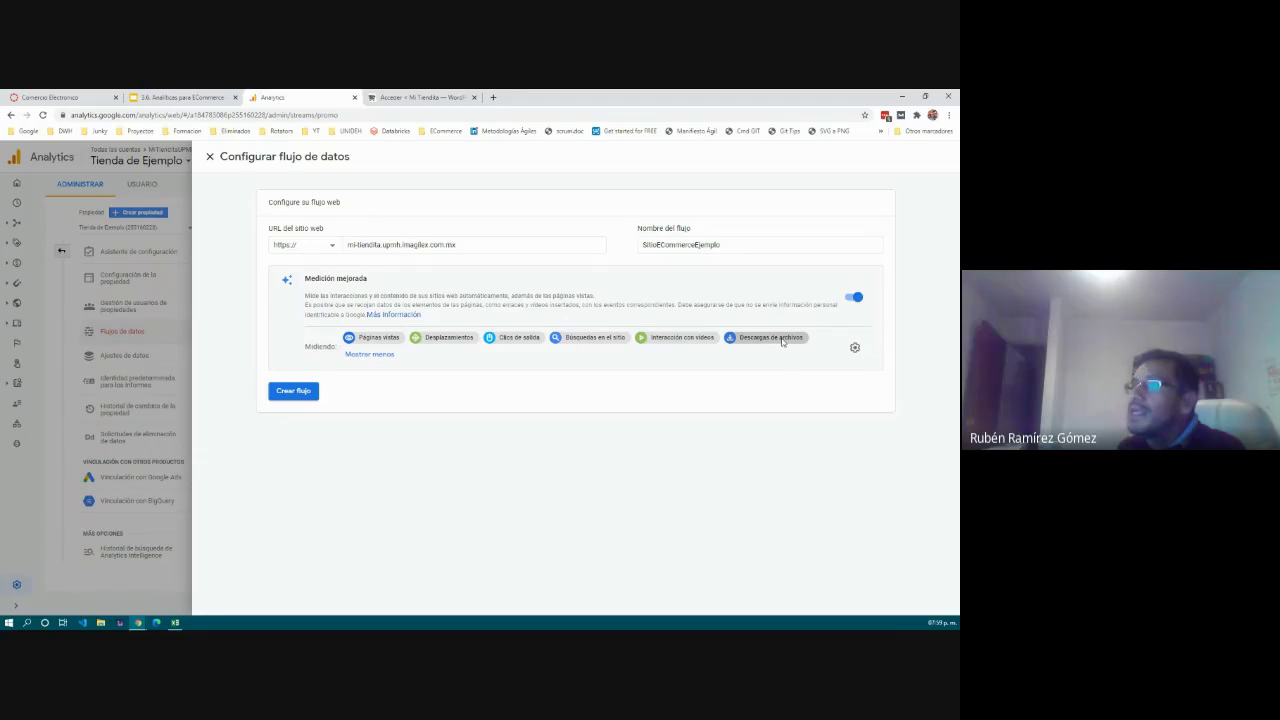
{"action": "left_click", "coordinate": [293, 393]}
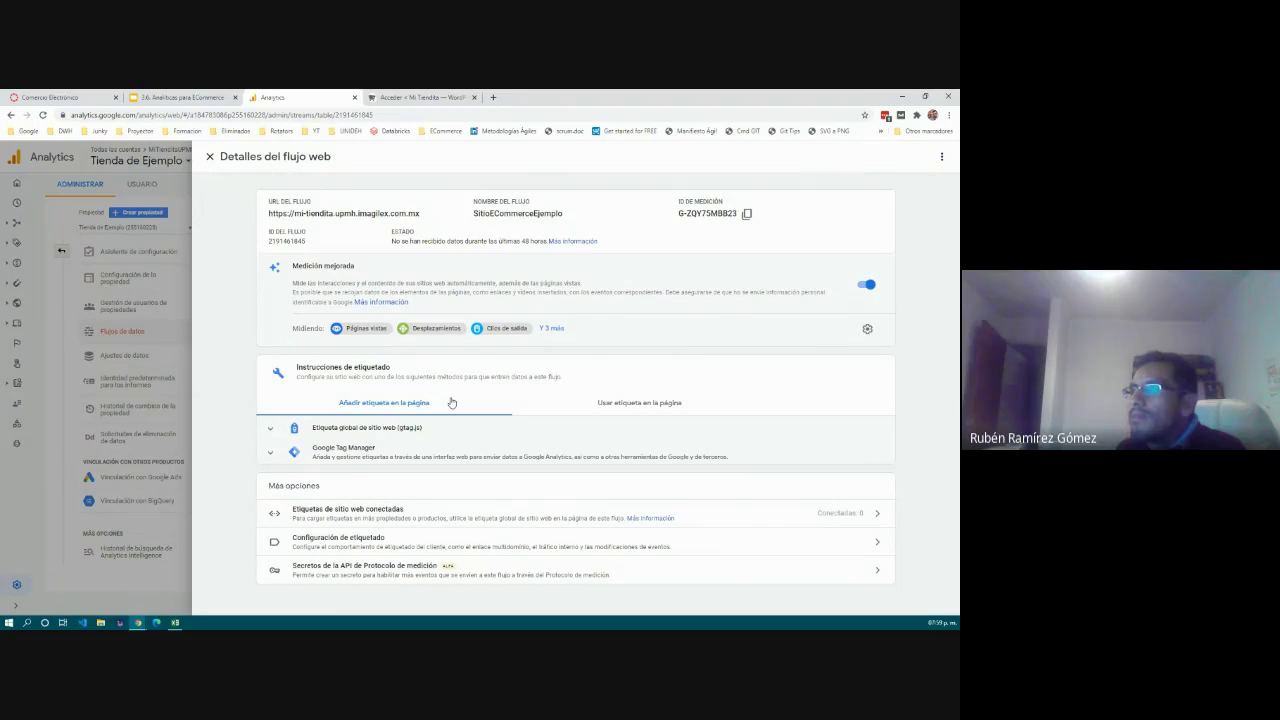
- Expand the gtag.js global site tag and copy the SitioECommerceEjemplo measurement ID
{"action": "left_click", "coordinate": [377, 430]}
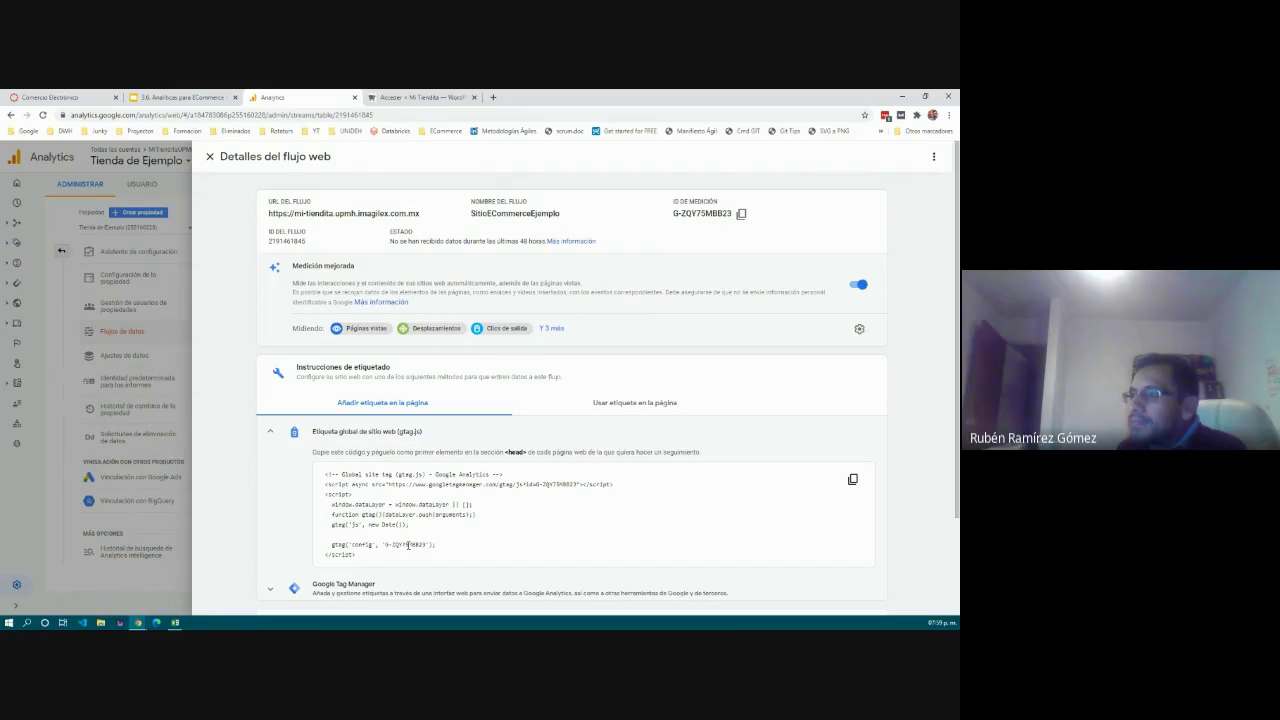
{"action": "scroll", "coordinate": [407, 545], "scroll_direction": "down", "scroll_amount": 2}
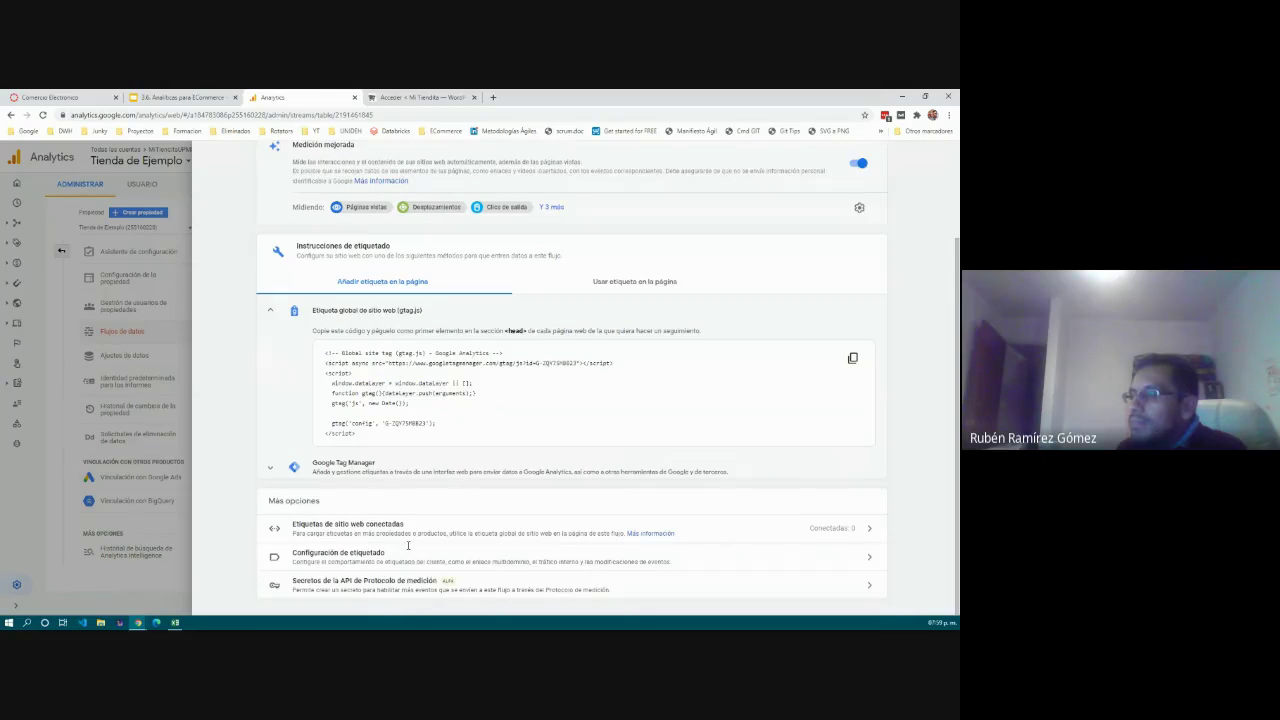
{"action": "scroll", "coordinate": [408, 549], "scroll_direction": "up", "scroll_amount": 2}
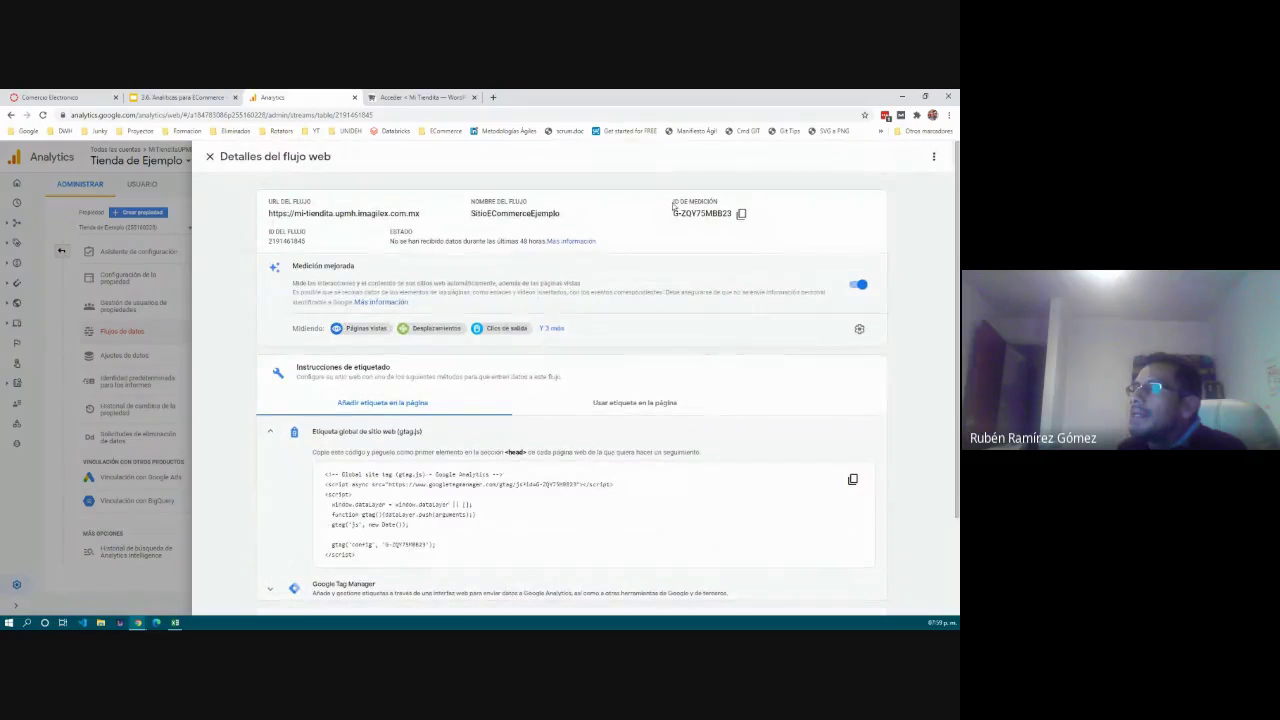
{"action": "left_click_drag", "start_coordinate": [673, 203], "coordinate": [720, 203]}
{"action": "left_click", "coordinate": [720, 203]}
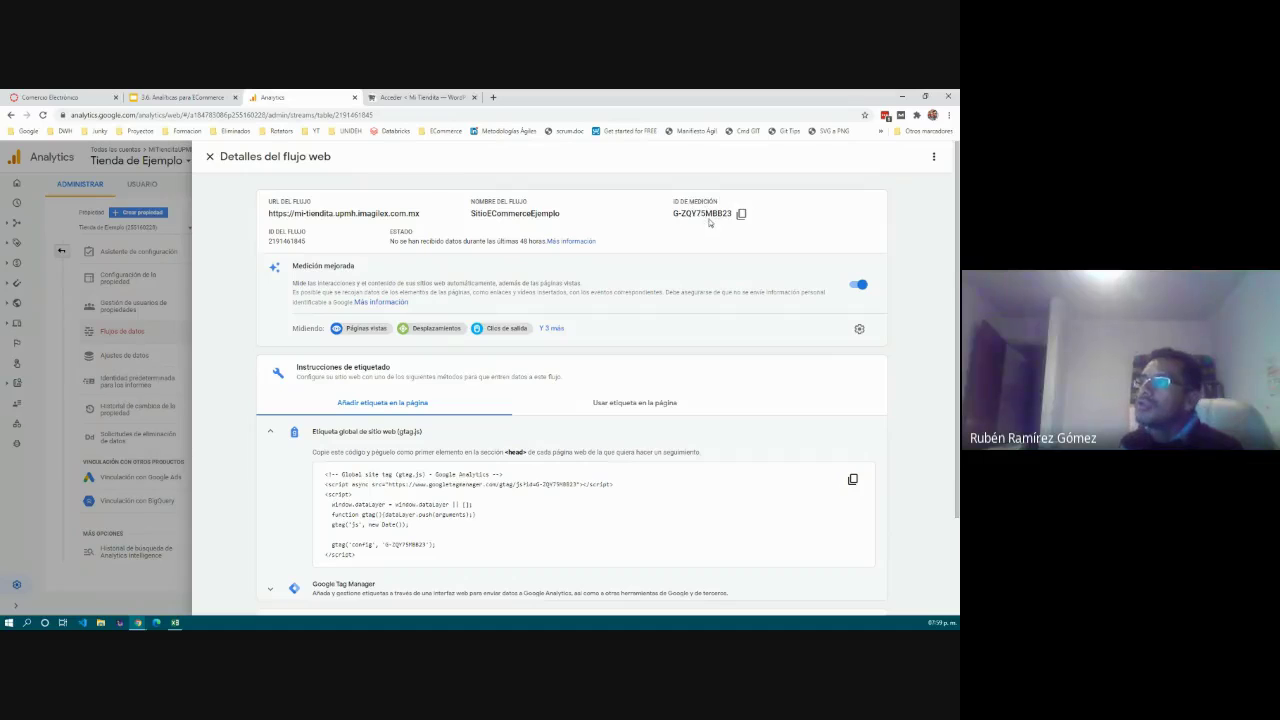
{"action": "left_click", "coordinate": [742, 215]}
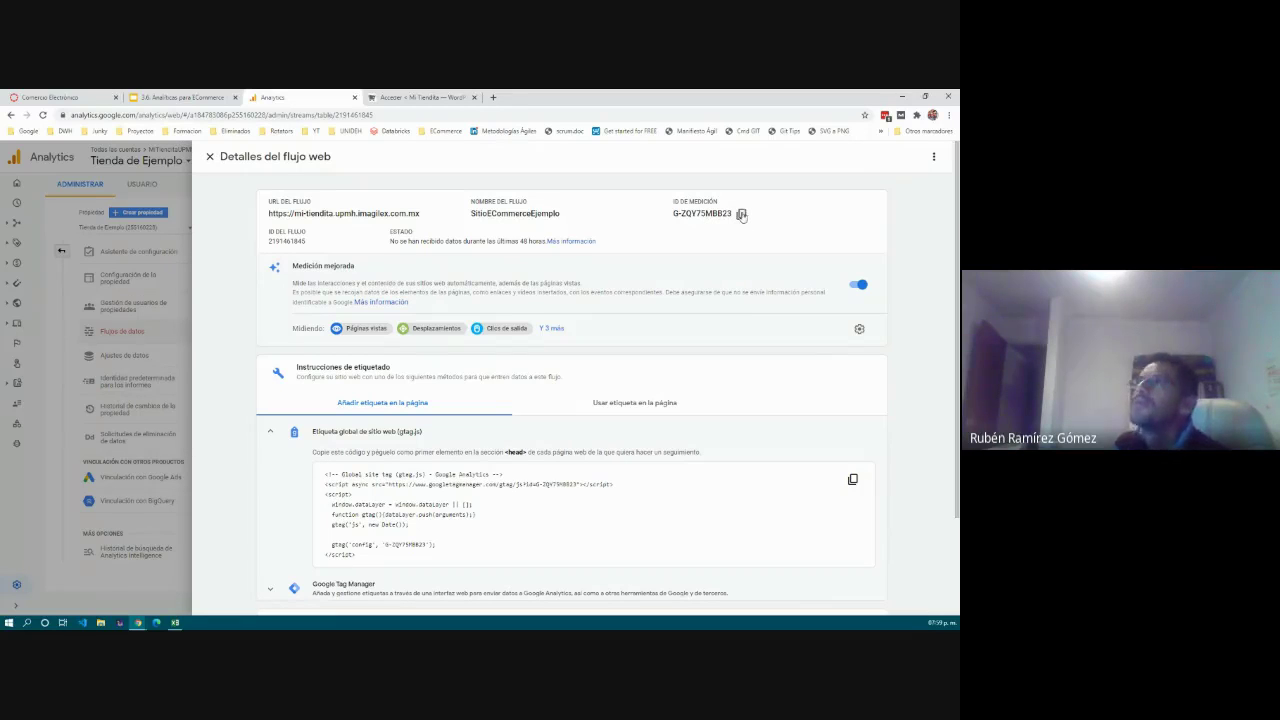
- Log in to the store's WordPress admin from its login page
{"action": "left_click", "coordinate": [420, 98]}
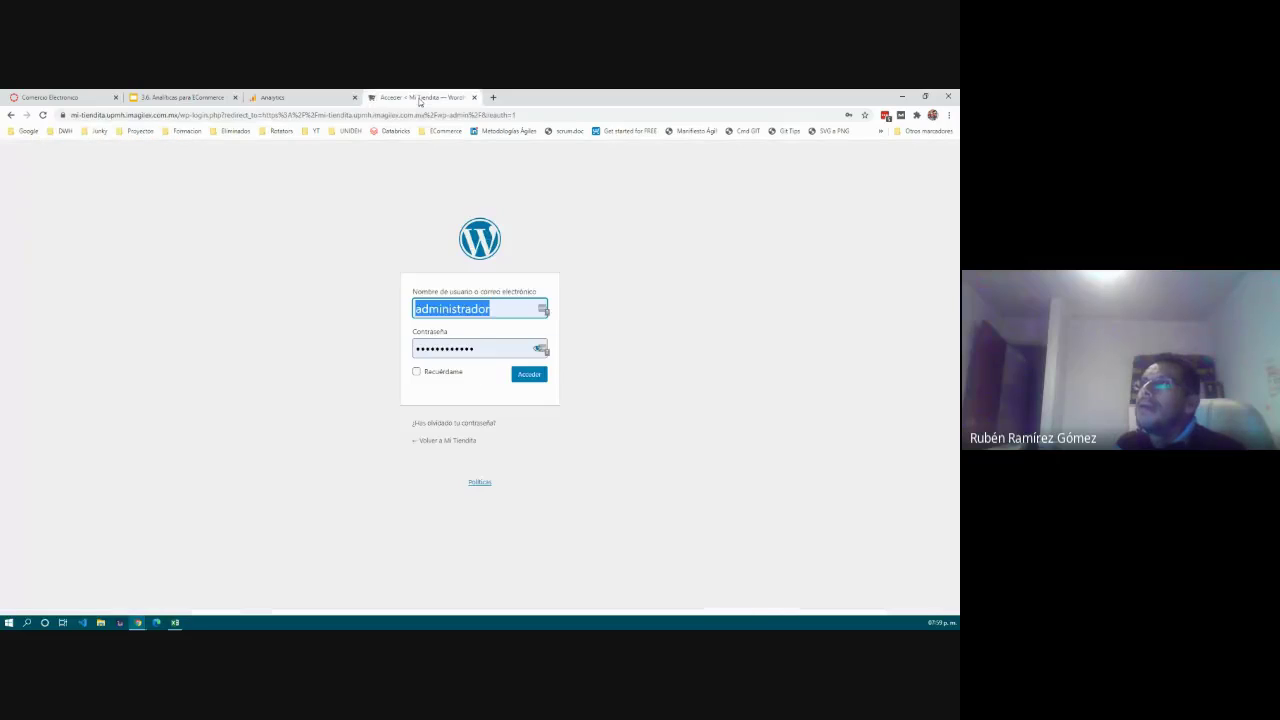
{"action": "left_click", "coordinate": [499, 355]}
{"action": "left_click", "coordinate": [529, 374]}
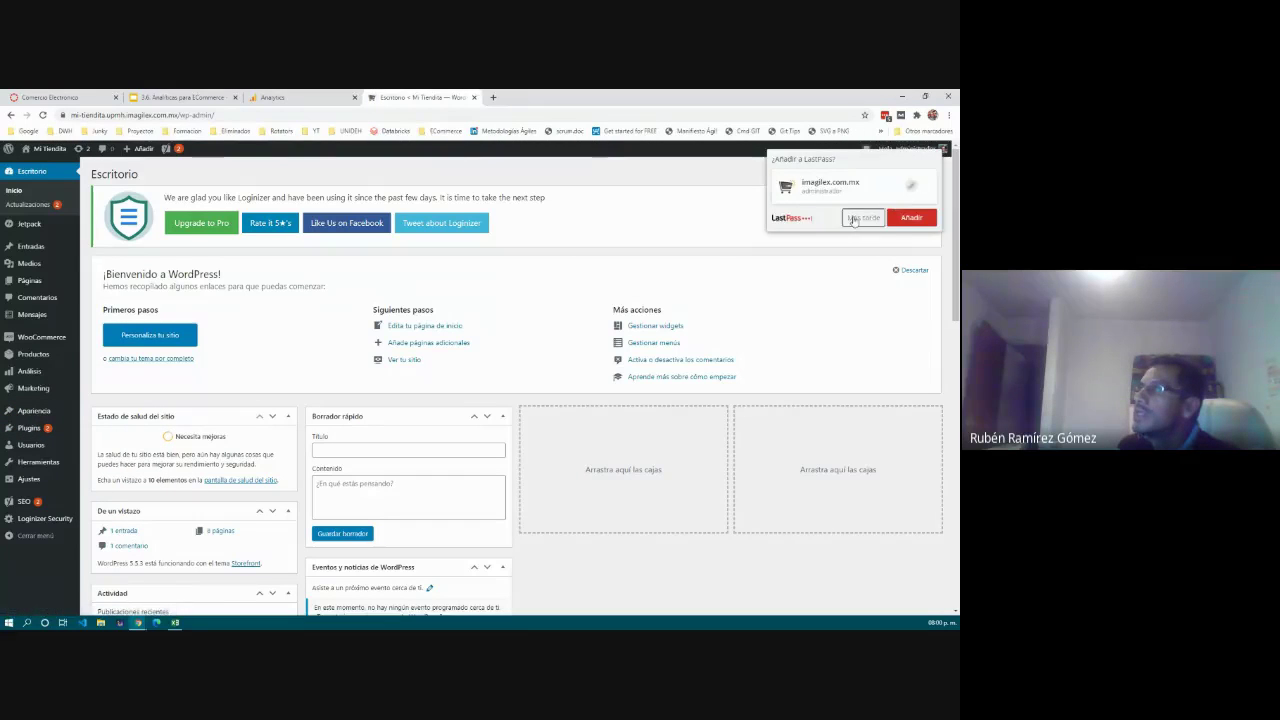
- Decline LastPass password saving with 'Más tarde' and open Plugins > Plugins instalados
{"action": "left_click", "coordinate": [854, 218]}
{"action": "mouse_move", "coordinate": [32, 432]}
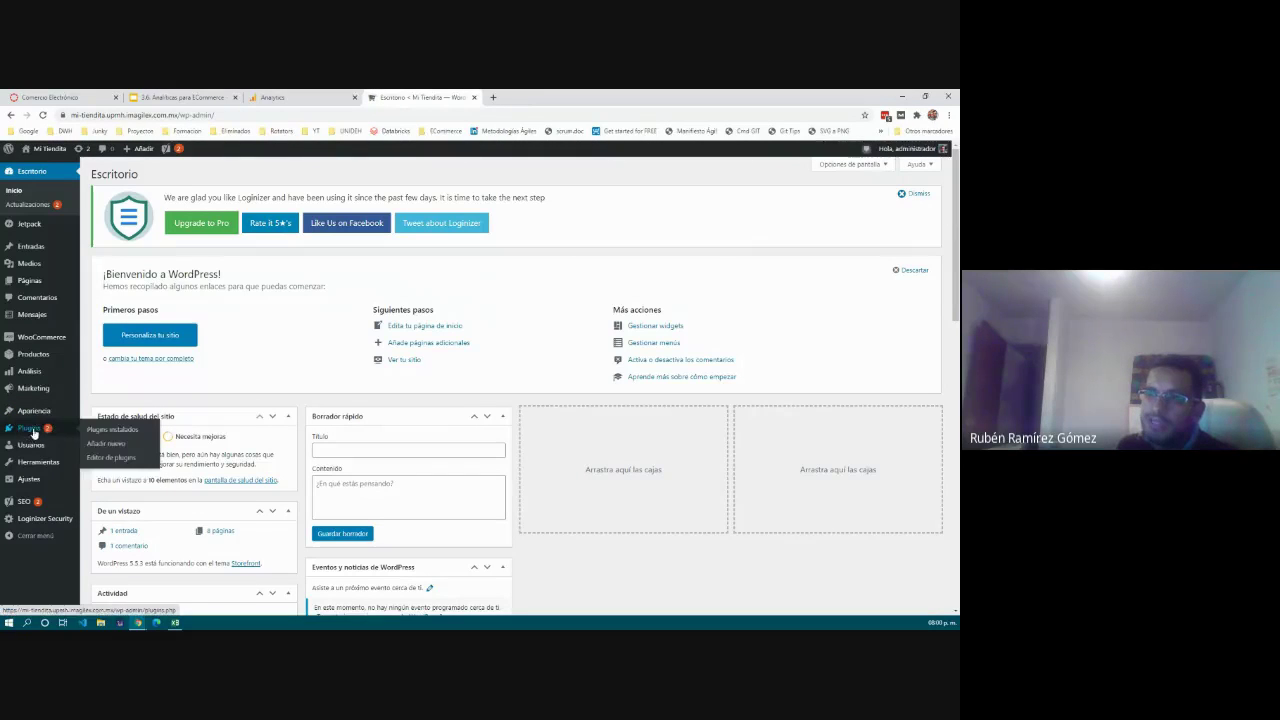
{"action": "left_click", "coordinate": [112, 431]}
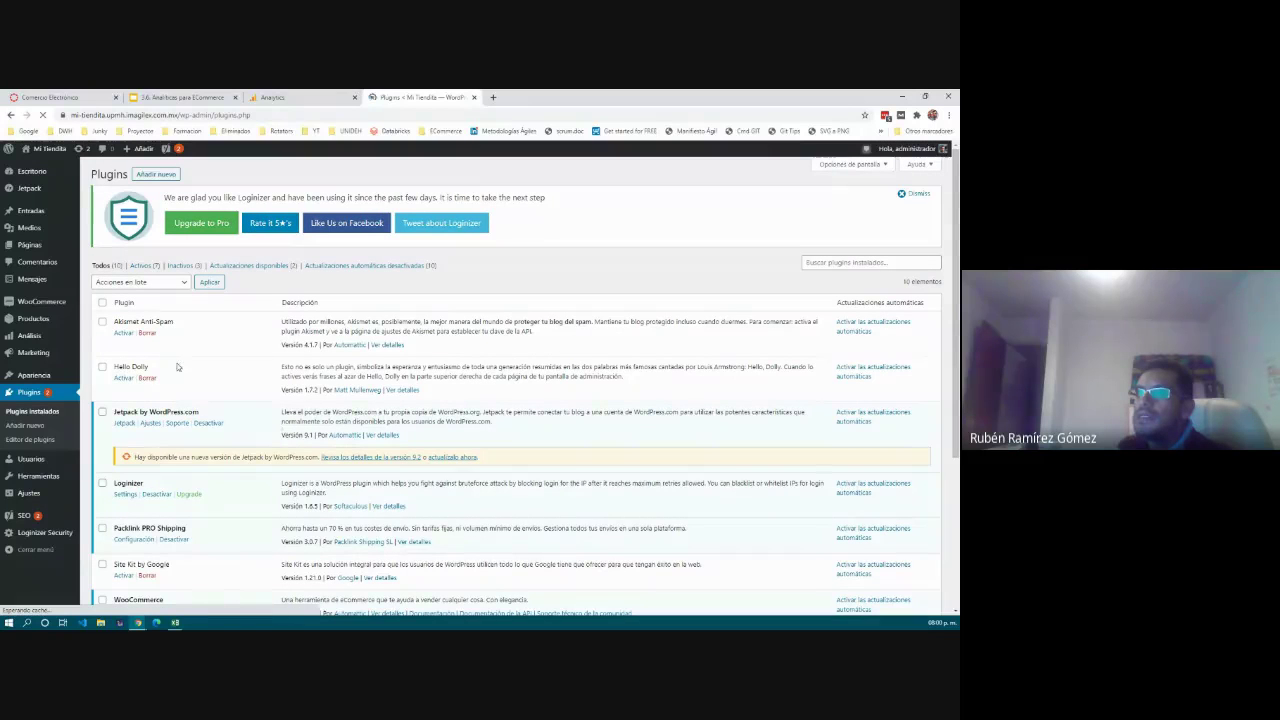
- Deactivate WooCommerce Google Analytics Integration, activate Site Kit by Google and start its setup
{"action": "scroll", "coordinate": [174, 400], "scroll_direction": "down", "scroll_amount": 3}
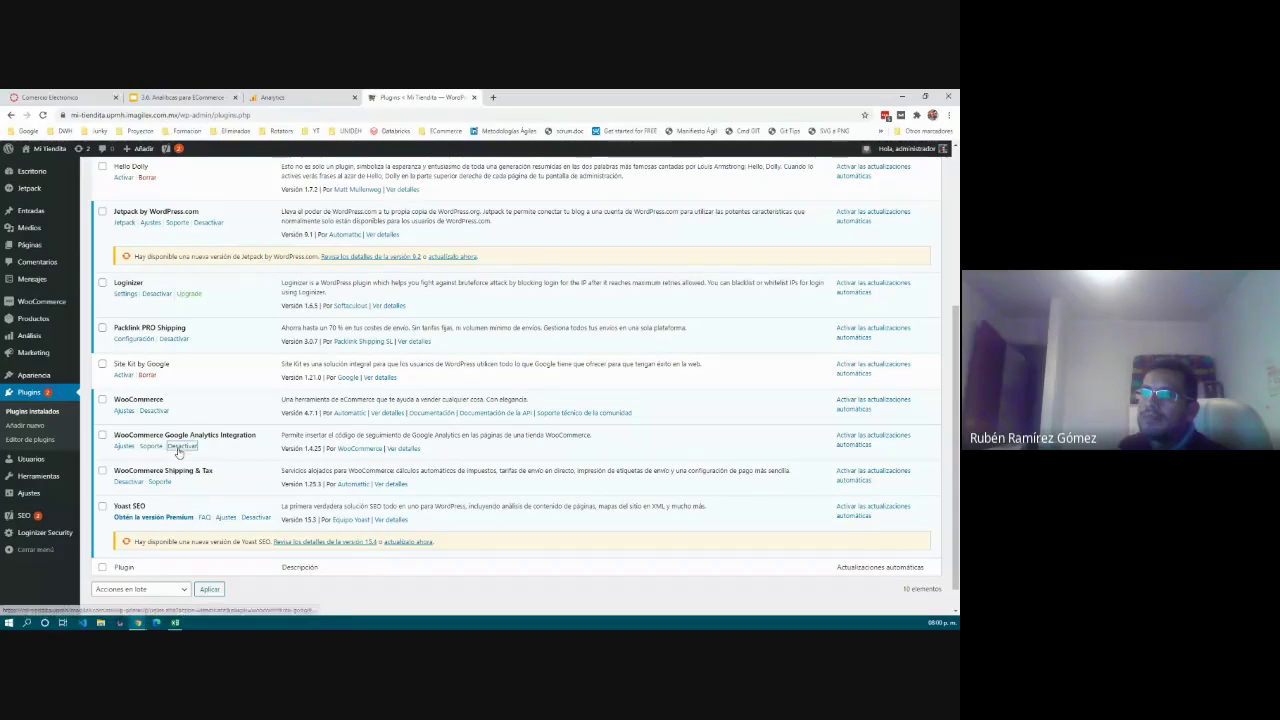
{"action": "left_click", "coordinate": [125, 412]}
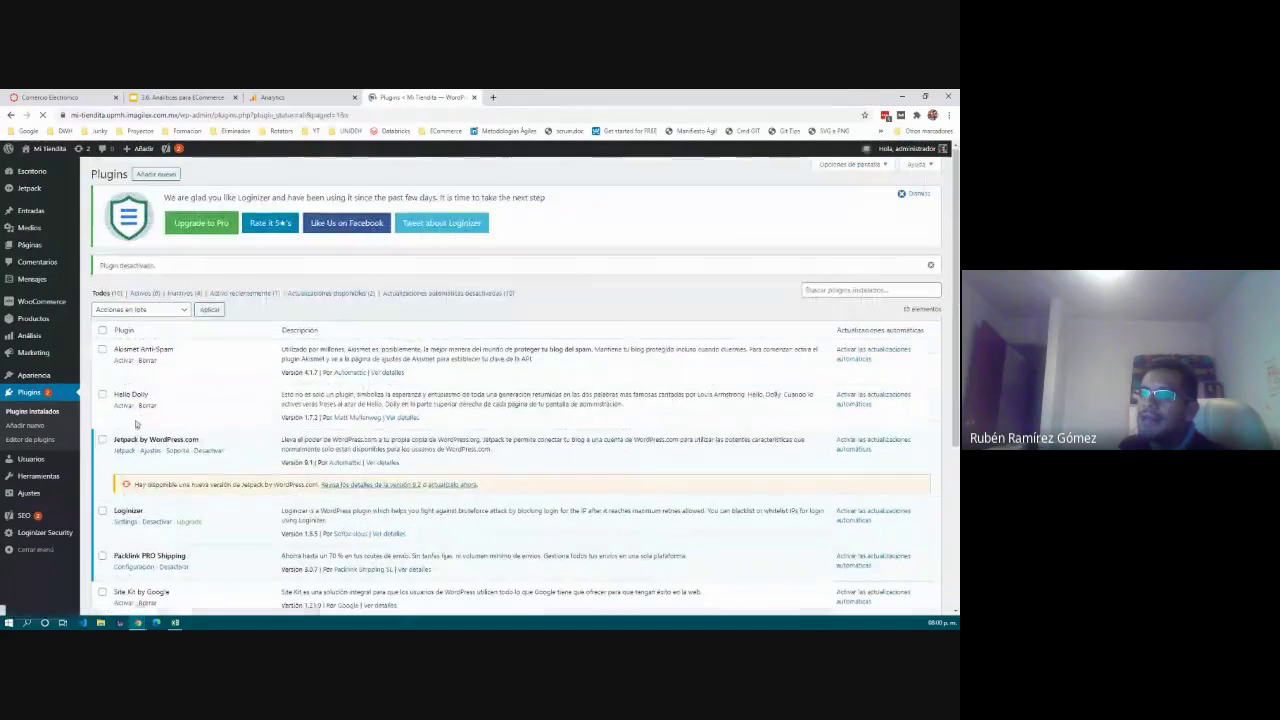
{"action": "scroll", "coordinate": [127, 370], "scroll_direction": "down", "scroll_amount": 2}
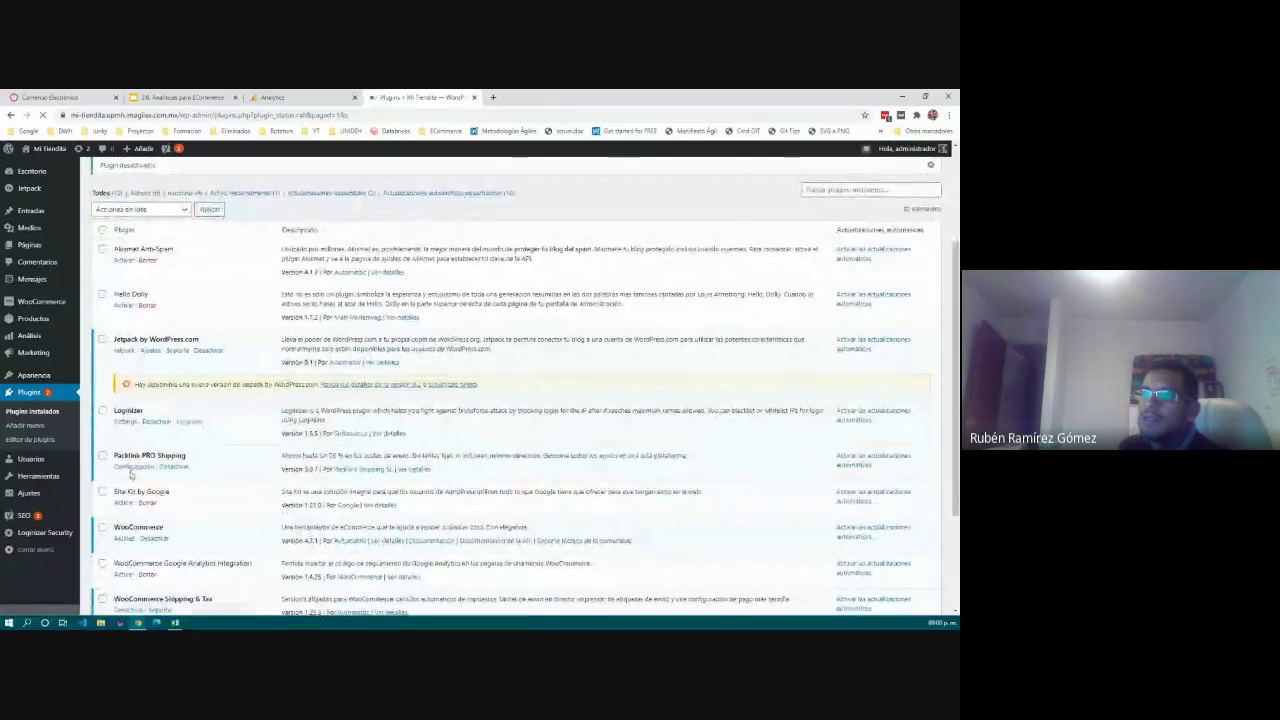
{"action": "left_click", "coordinate": [123, 503]}
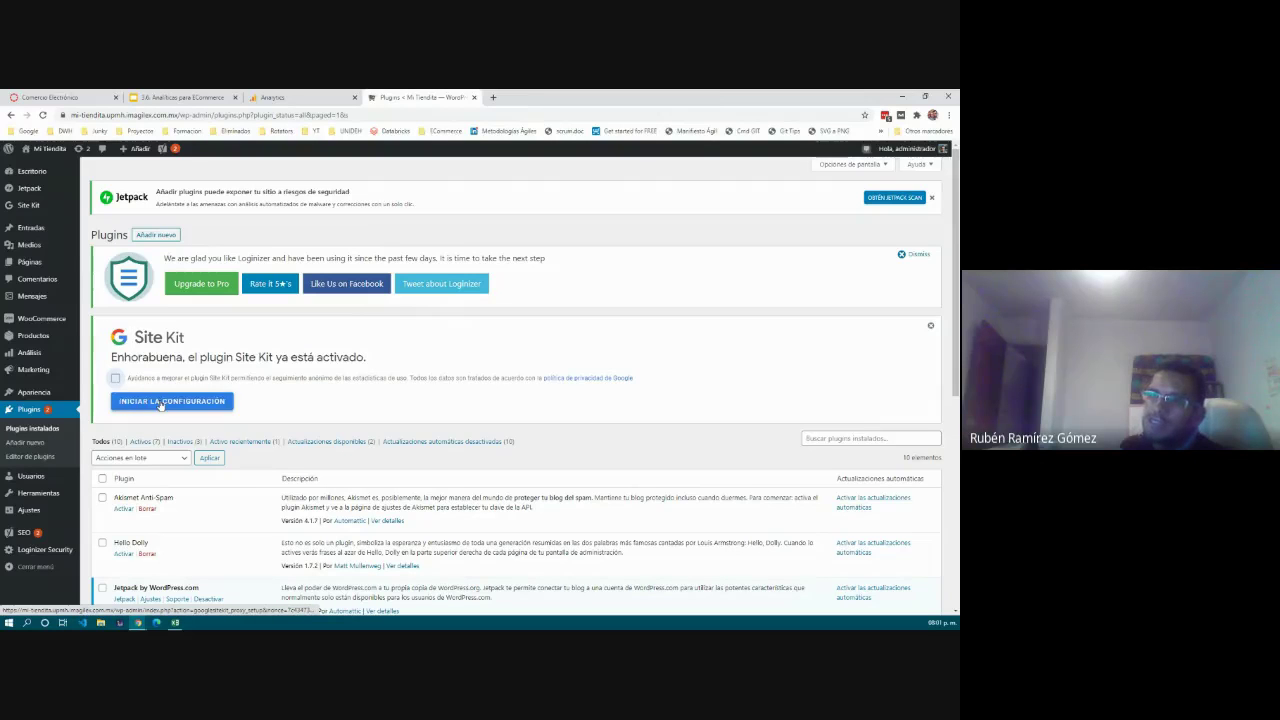
{"action": "left_click", "coordinate": [160, 402]}
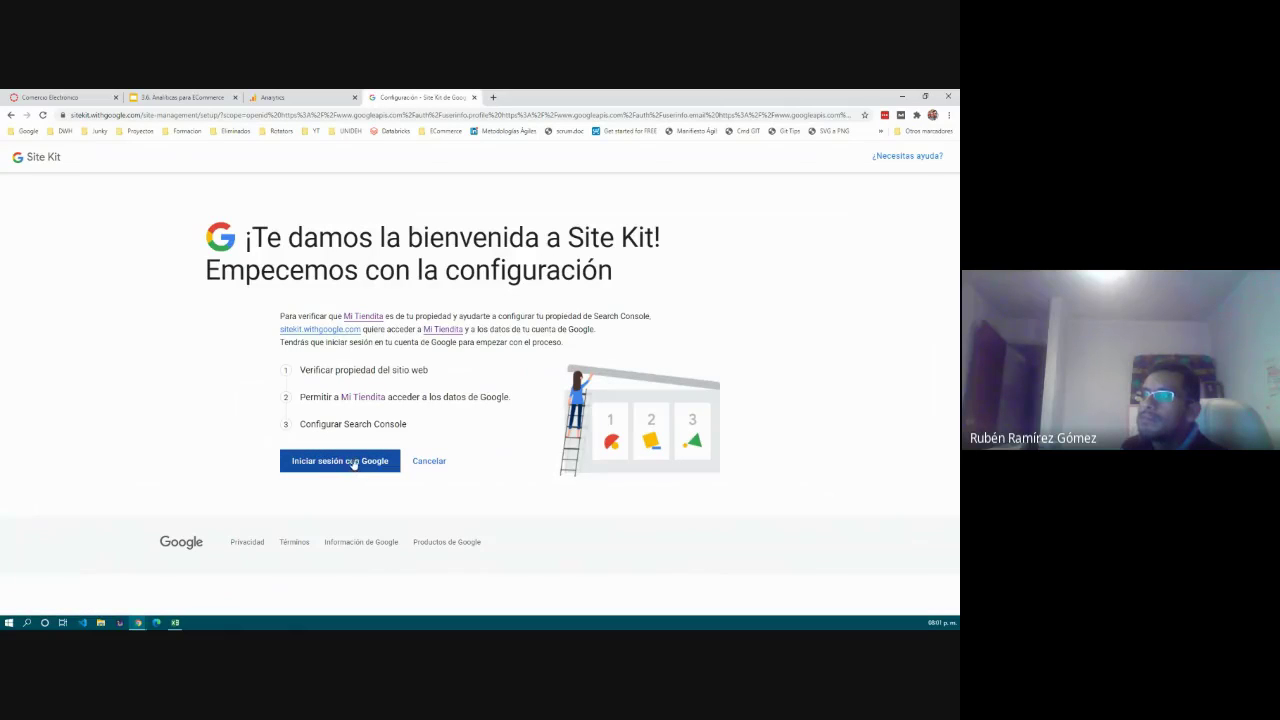
- Sign in to Site Kit with Google, verify Mi Tiendita ownership, grant data access, then return to Analytics
{"action": "left_click", "coordinate": [353, 463]}
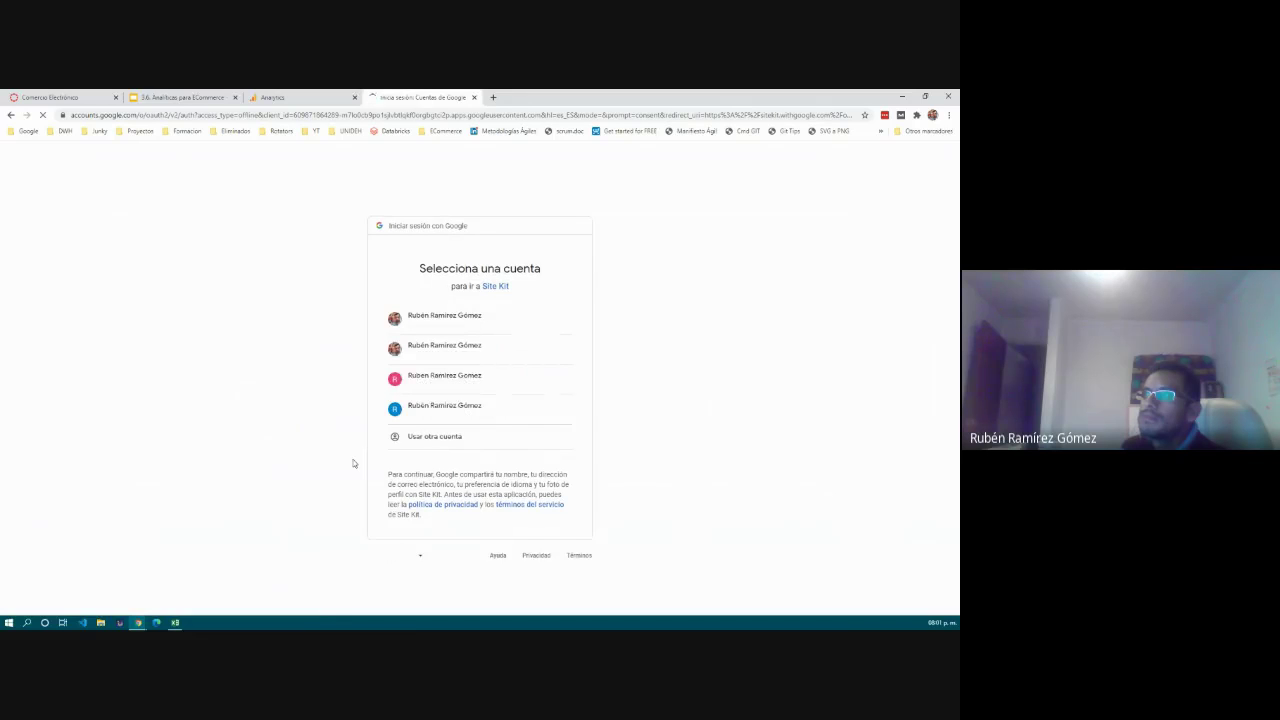
{"action": "left_click", "coordinate": [432, 324]}
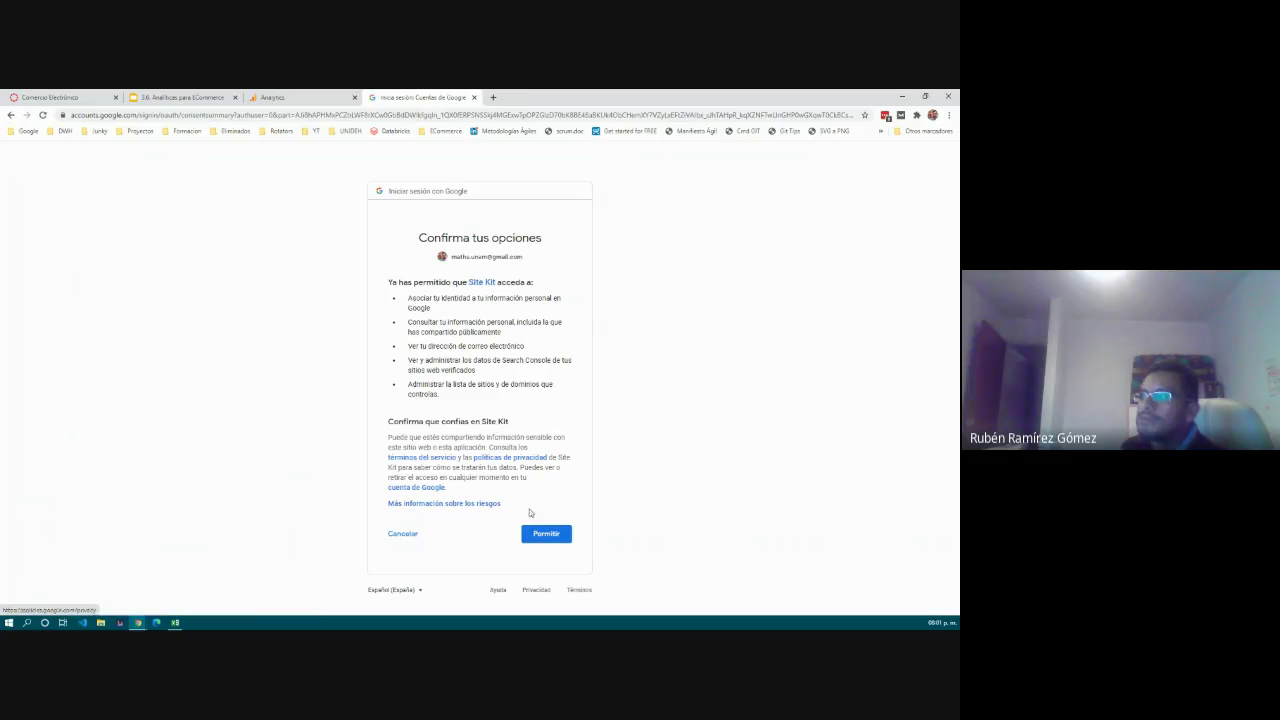
{"action": "left_click", "coordinate": [543, 535]}
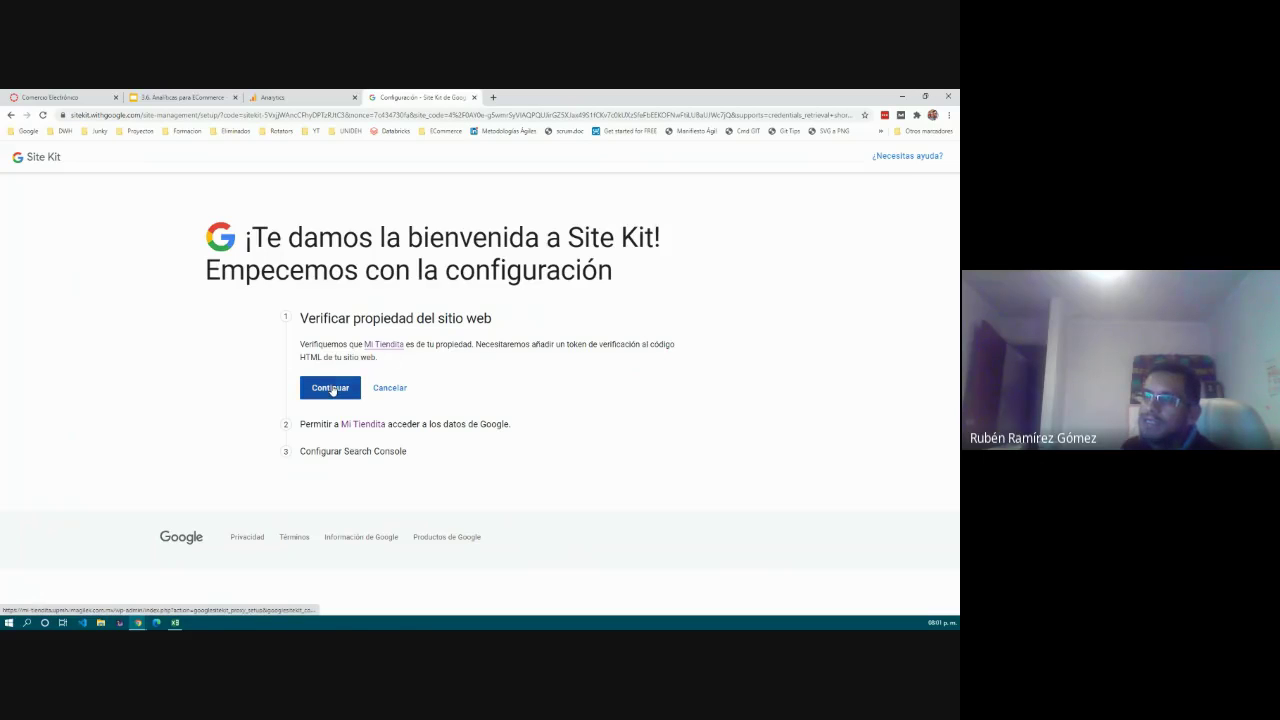
{"action": "left_click", "coordinate": [333, 390]}
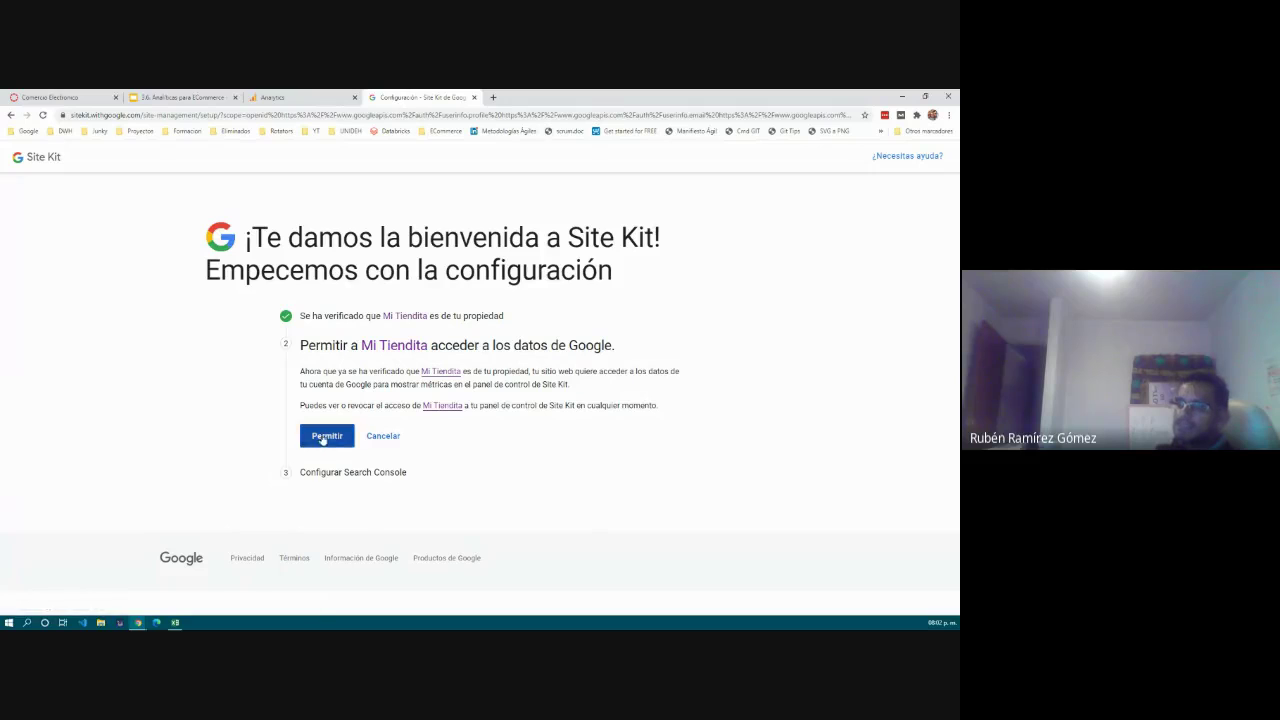
{"action": "left_click", "coordinate": [323, 437]}
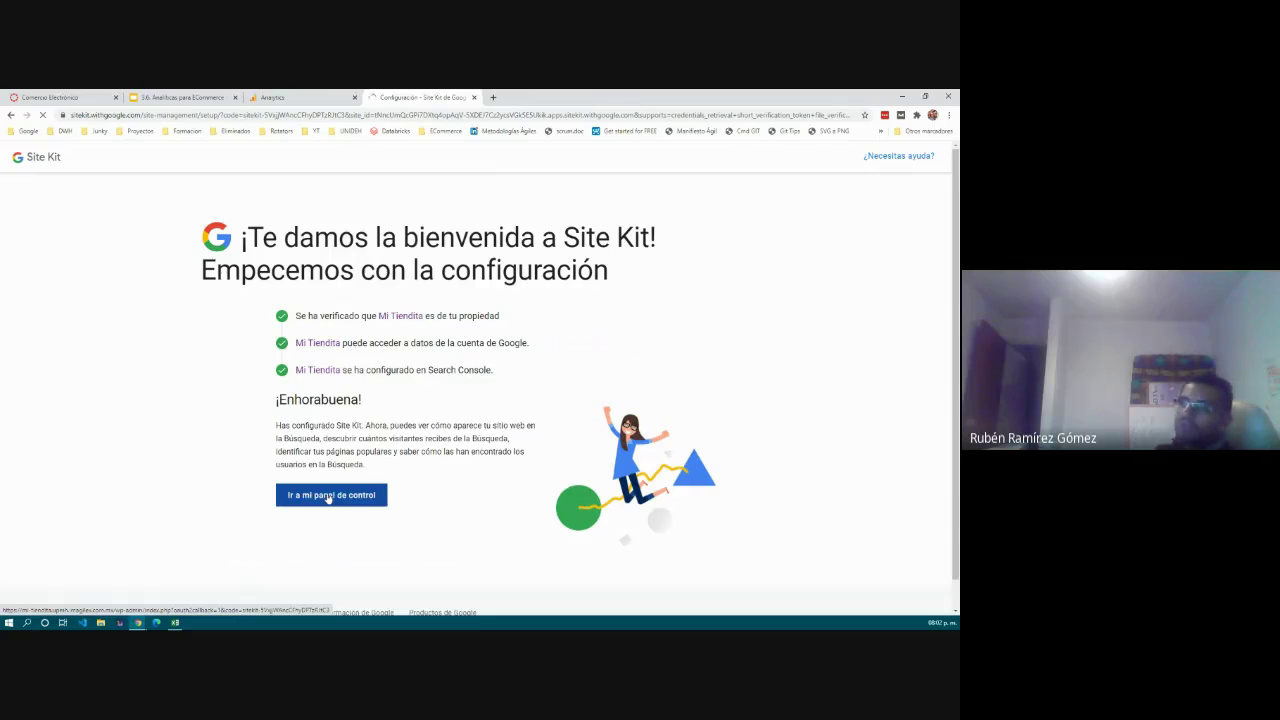
{"action": "left_click", "coordinate": [328, 497]}
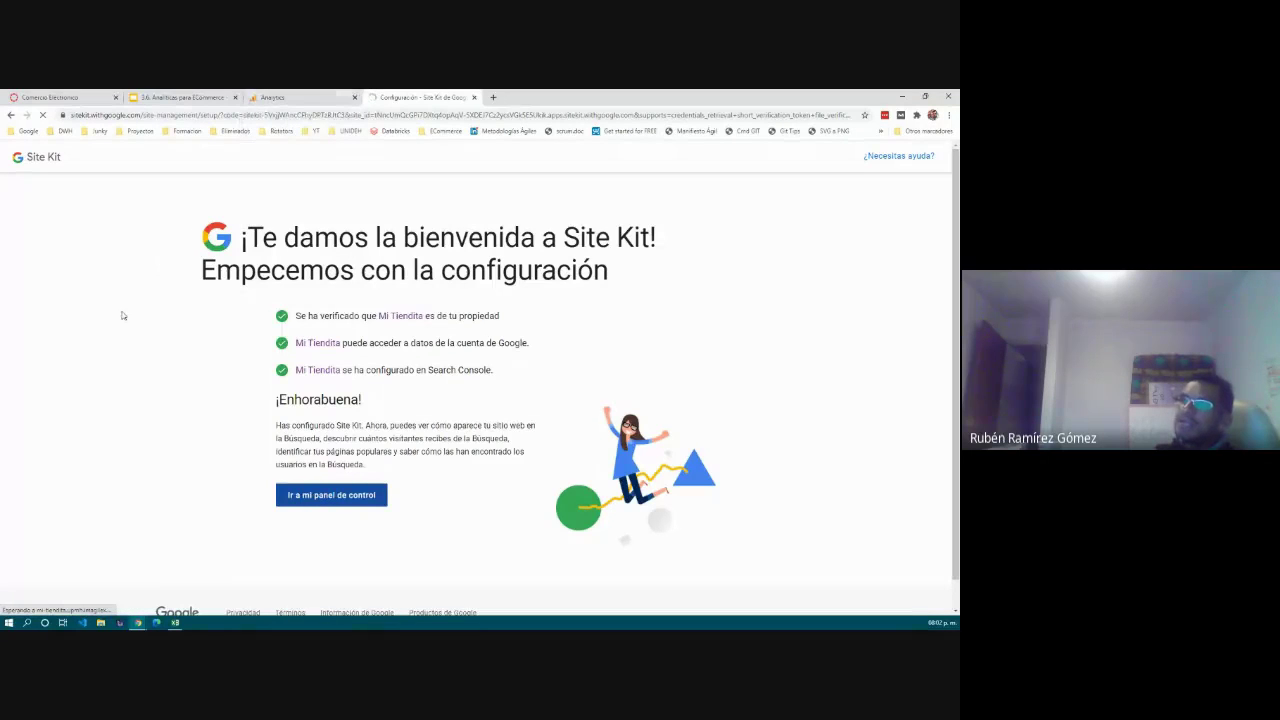
{"action": "left_click", "coordinate": [291, 100]}
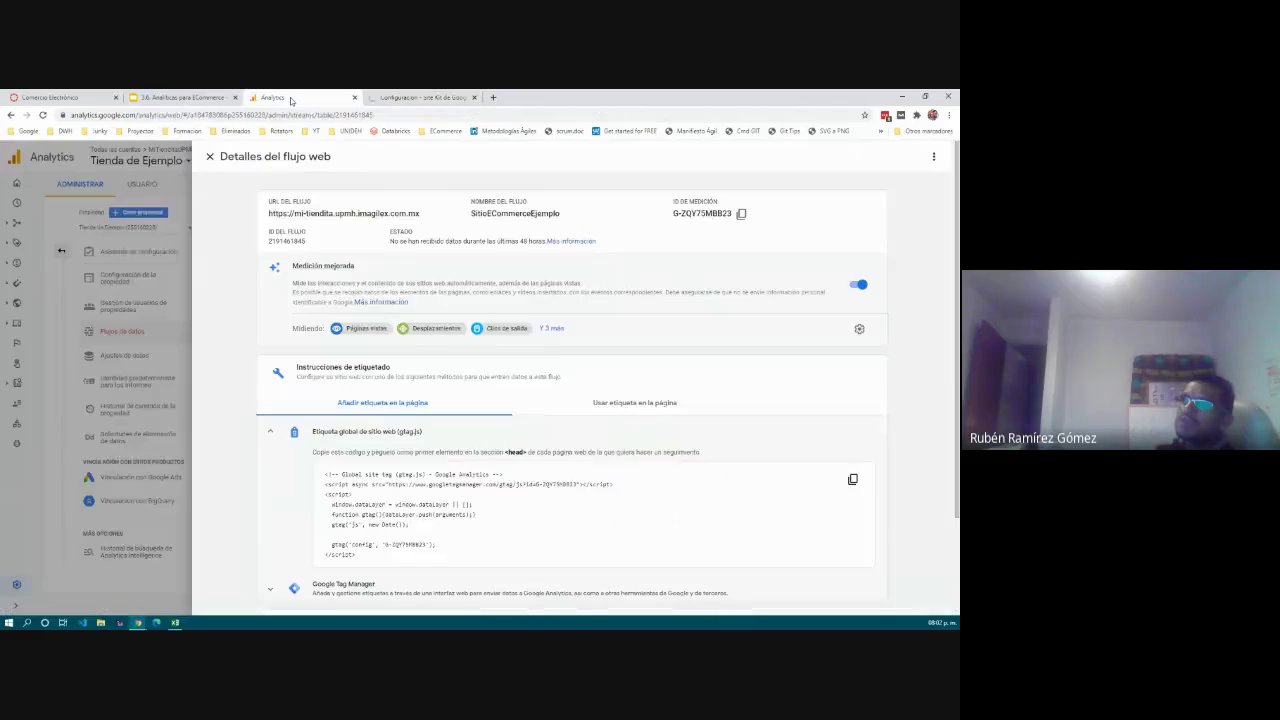
- Highlight measurement ID G-ZQY75MBB23, then return to the Site Kit dashboard
{"action": "left_click_drag", "start_coordinate": [671, 217], "coordinate": [738, 214]}
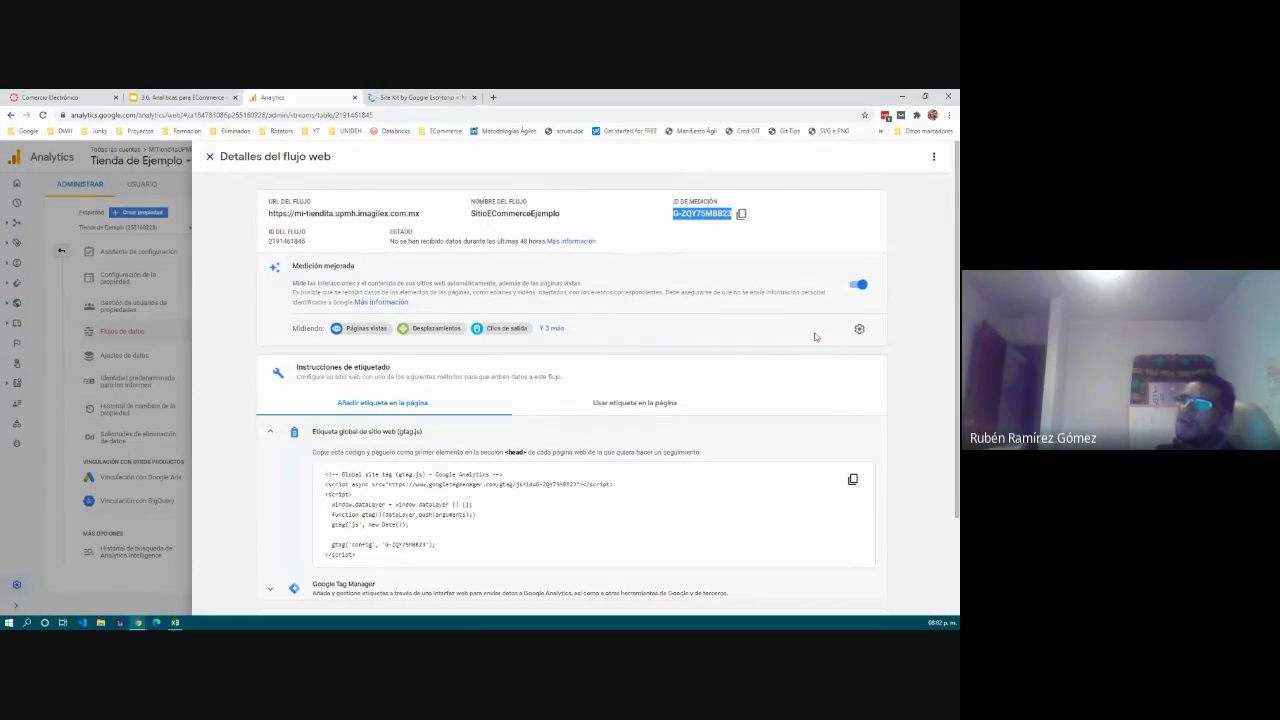
{"action": "left_click", "coordinate": [420, 97]}
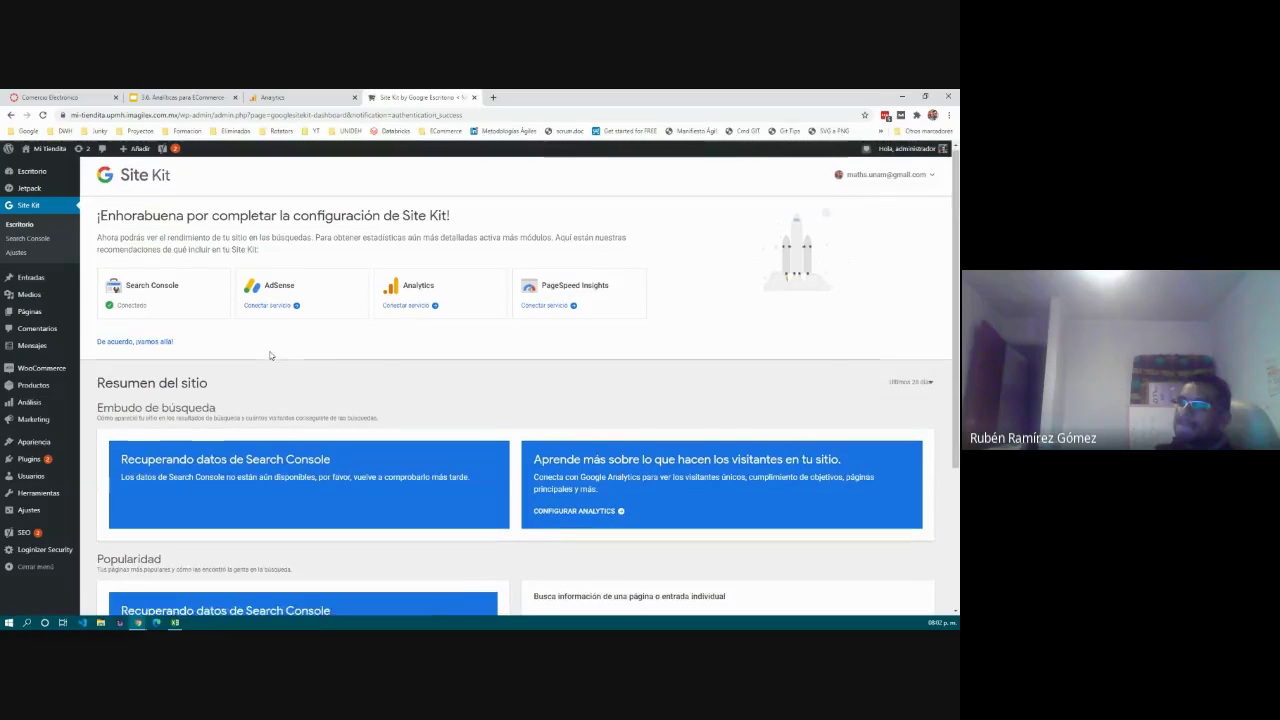
{"action": "scroll", "coordinate": [269, 355], "scroll_direction": "down", "scroll_amount": 3}
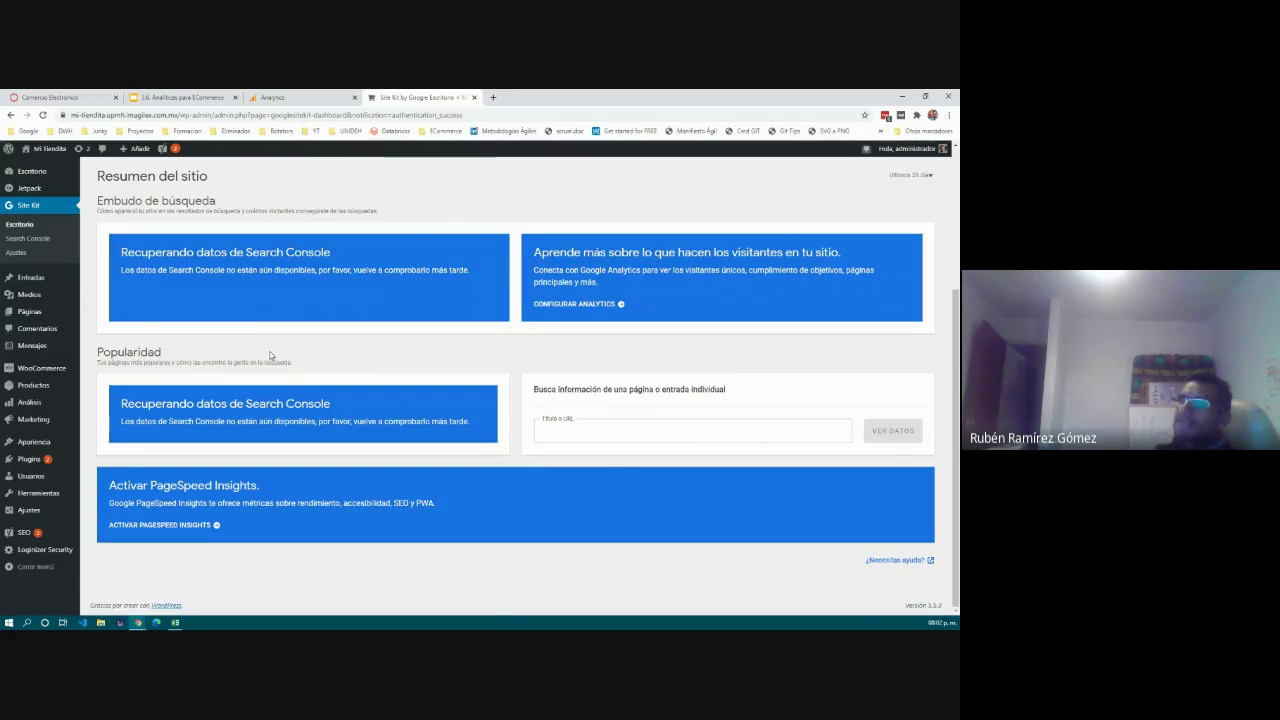
- Review the Site Kit dashboard showing Search Console connected, then open a new Chrome tab
{"action": "scroll", "coordinate": [269, 355], "scroll_direction": "up", "scroll_amount": 3}
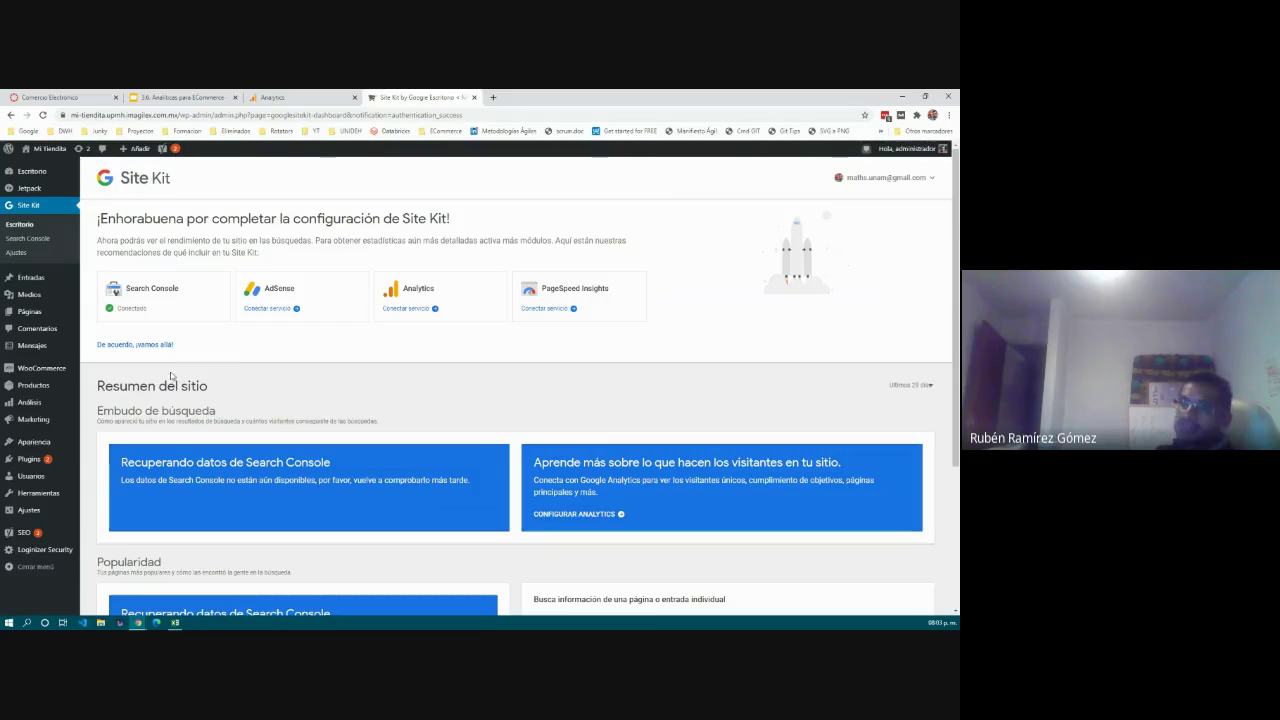
{"action": "scroll", "coordinate": [251, 405], "scroll_direction": "down", "scroll_amount": 3}
{"action": "scroll", "coordinate": [251, 405], "scroll_direction": "up", "scroll_amount": 3}
{"action": "scroll", "coordinate": [251, 405], "scroll_direction": "down", "scroll_amount": 3}
{"action": "scroll", "coordinate": [251, 405], "scroll_direction": "up", "scroll_amount": 3}
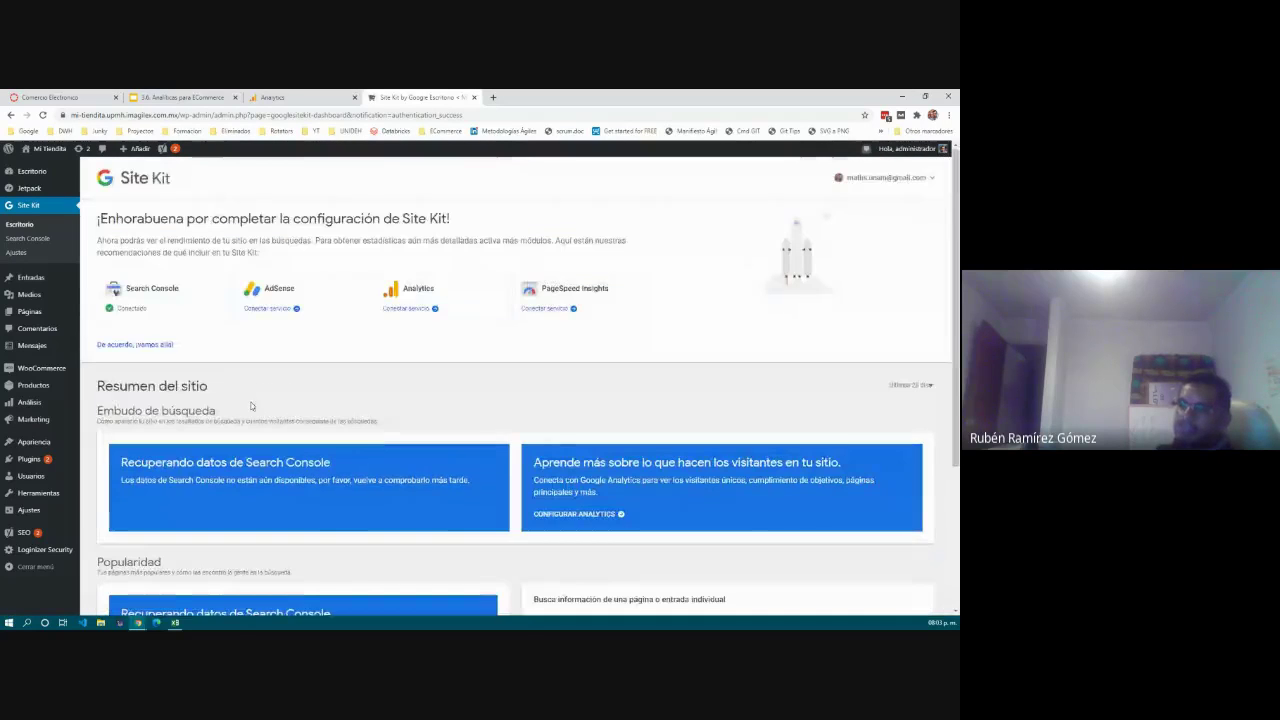
{"action": "left_click", "coordinate": [494, 98]}
- Load the Tienda - Mi Tiendita store home page and open the product's page
{"action": "type", "text": "Gmi-ti"}
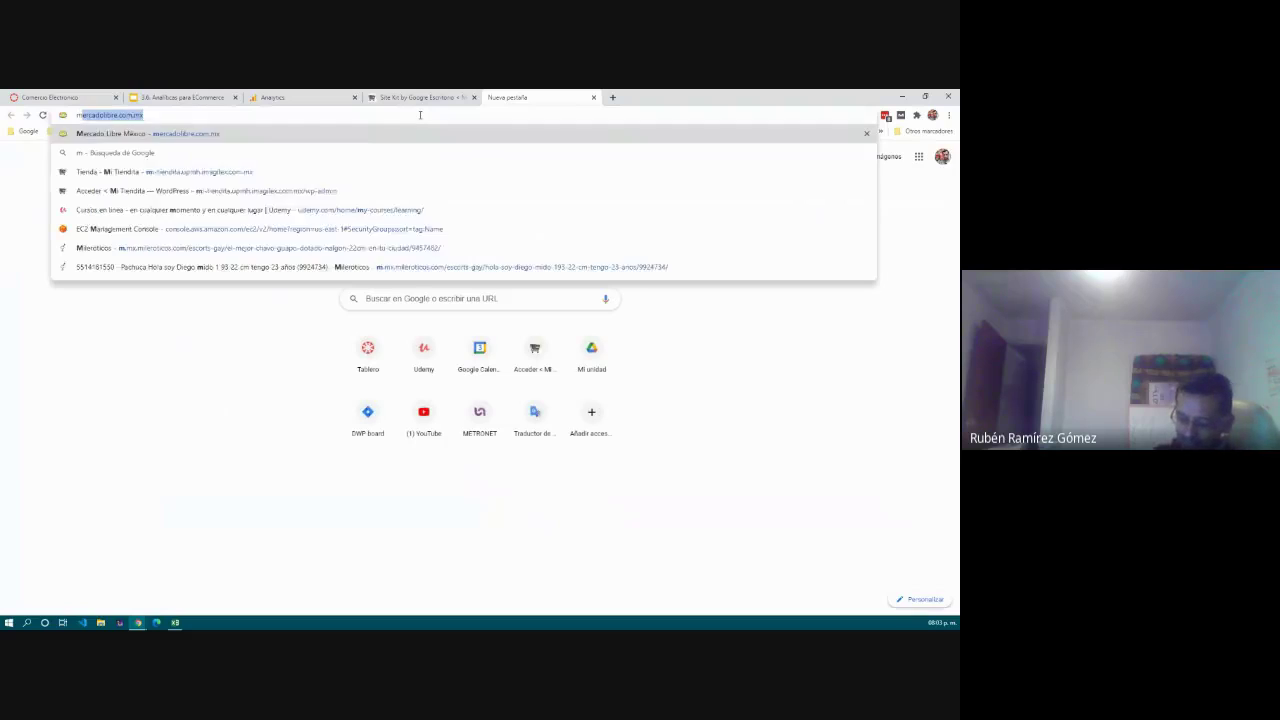
{"action": "type", "text": "endita<"}
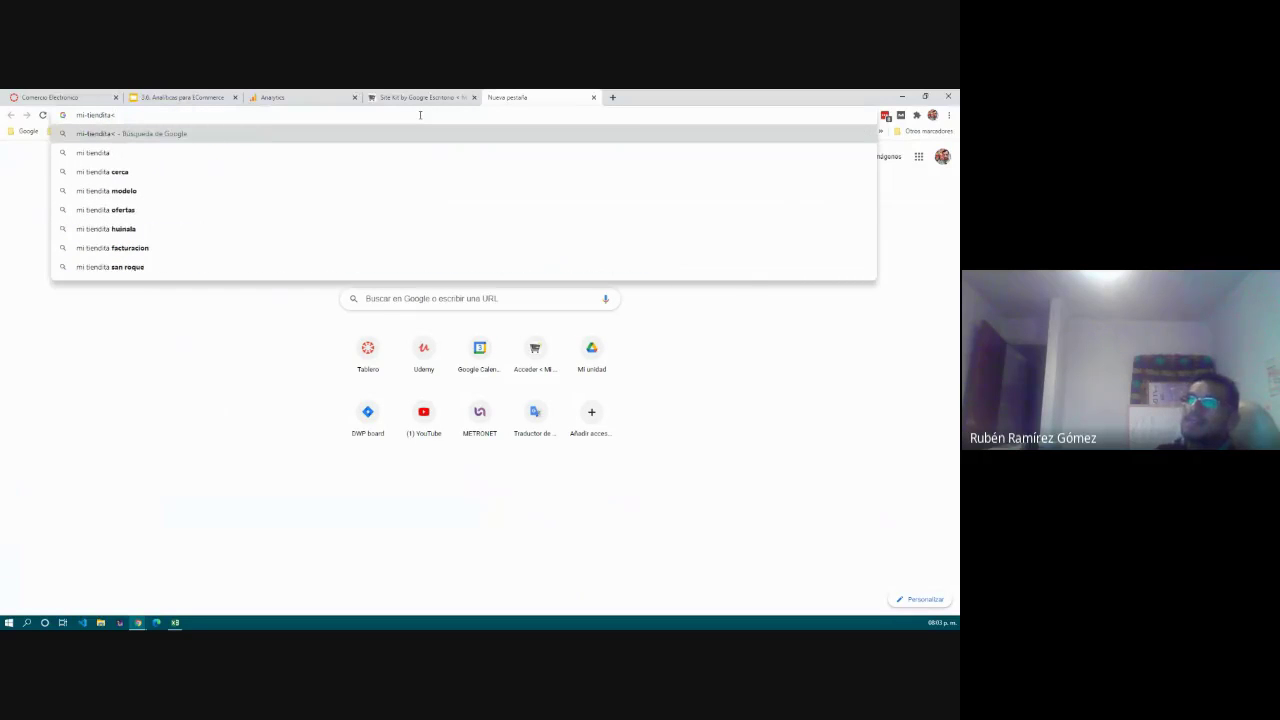
{"action": "key", "text": "BackSpace"}
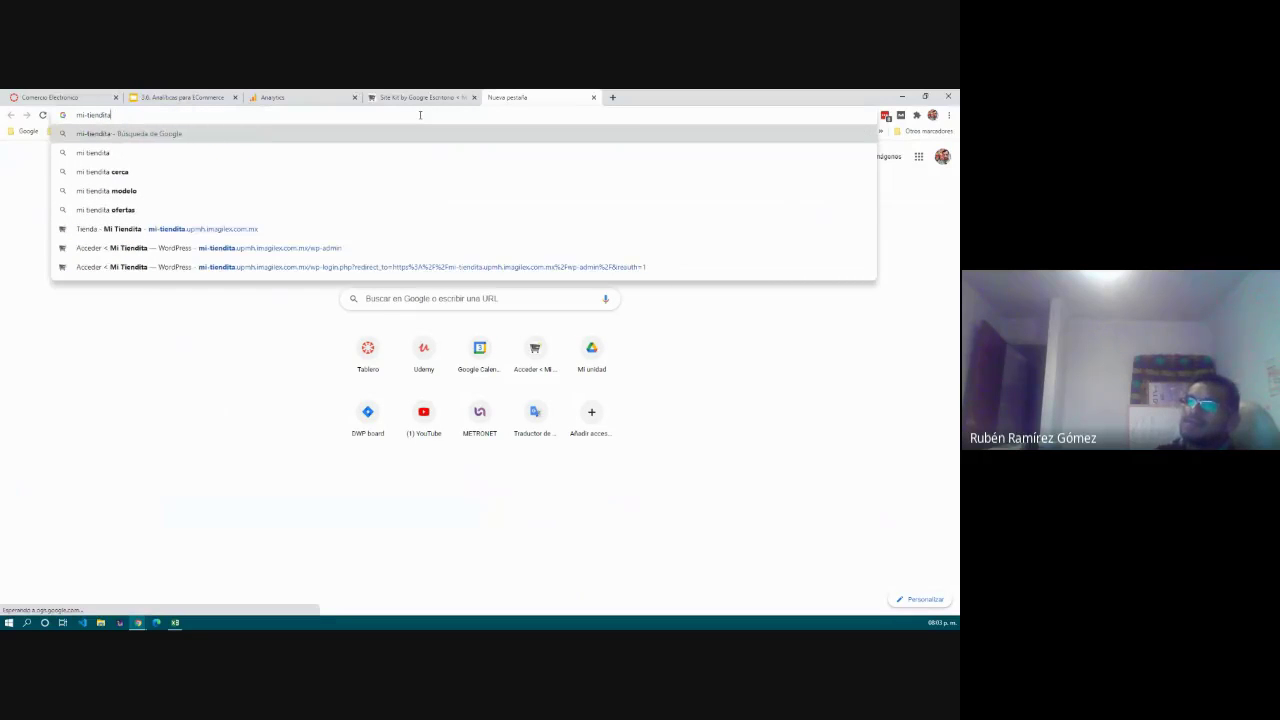
{"action": "key", "text": "Down"}
{"action": "key", "text": "Down"}
{"action": "key", "text": "Down"}
{"action": "key", "text": "Down"}
{"action": "key", "text": "Down"}
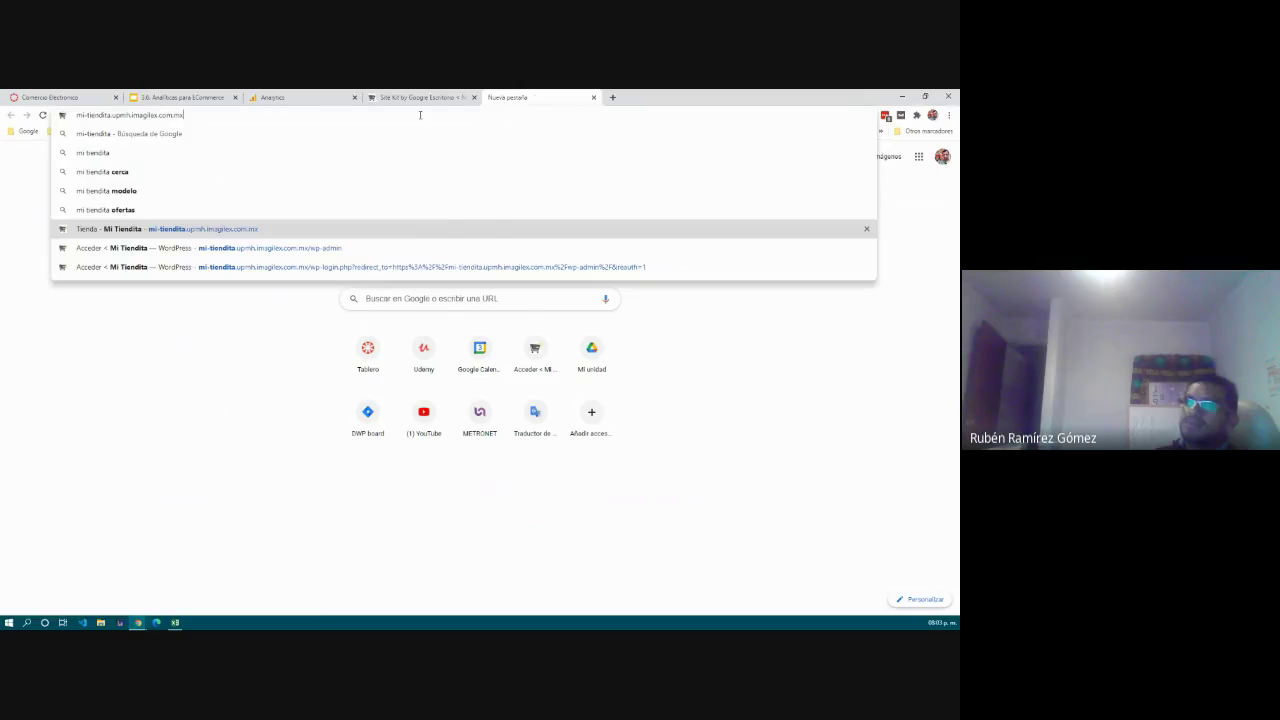
{"action": "key", "text": "Return"}
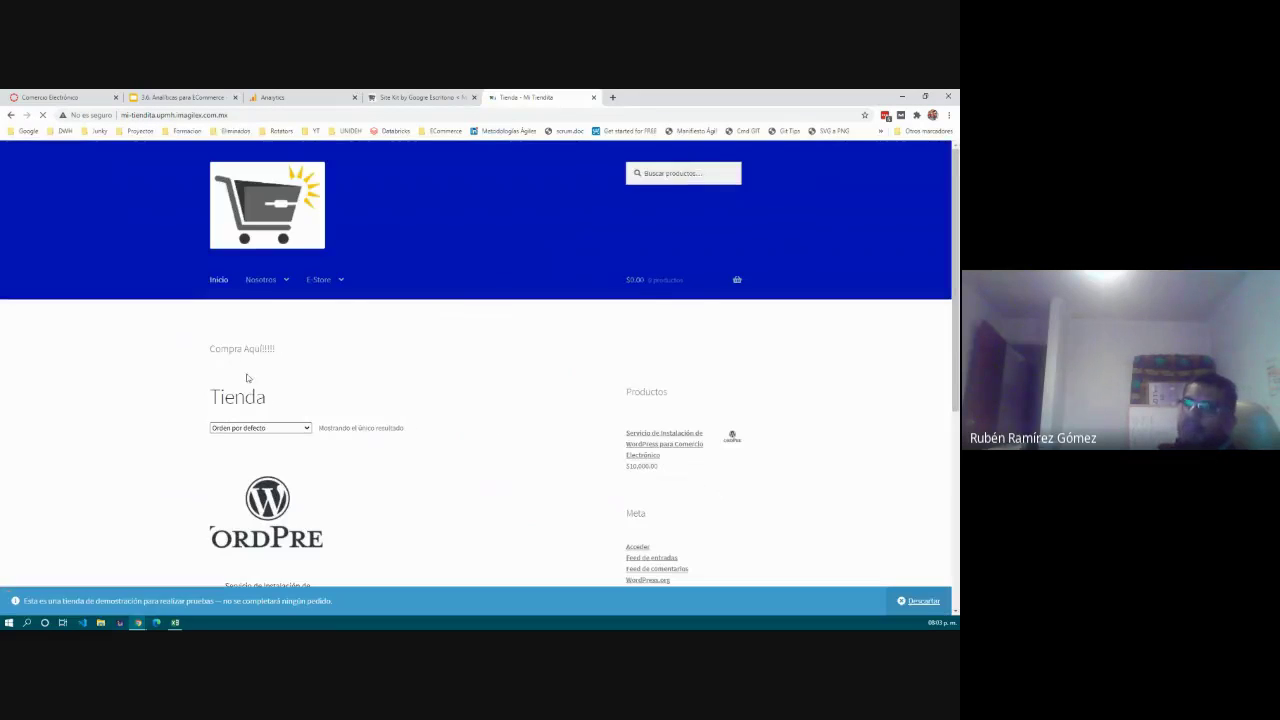
{"action": "scroll", "coordinate": [236, 362], "scroll_direction": "down", "scroll_amount": 3}
{"action": "left_click", "coordinate": [270, 443]}
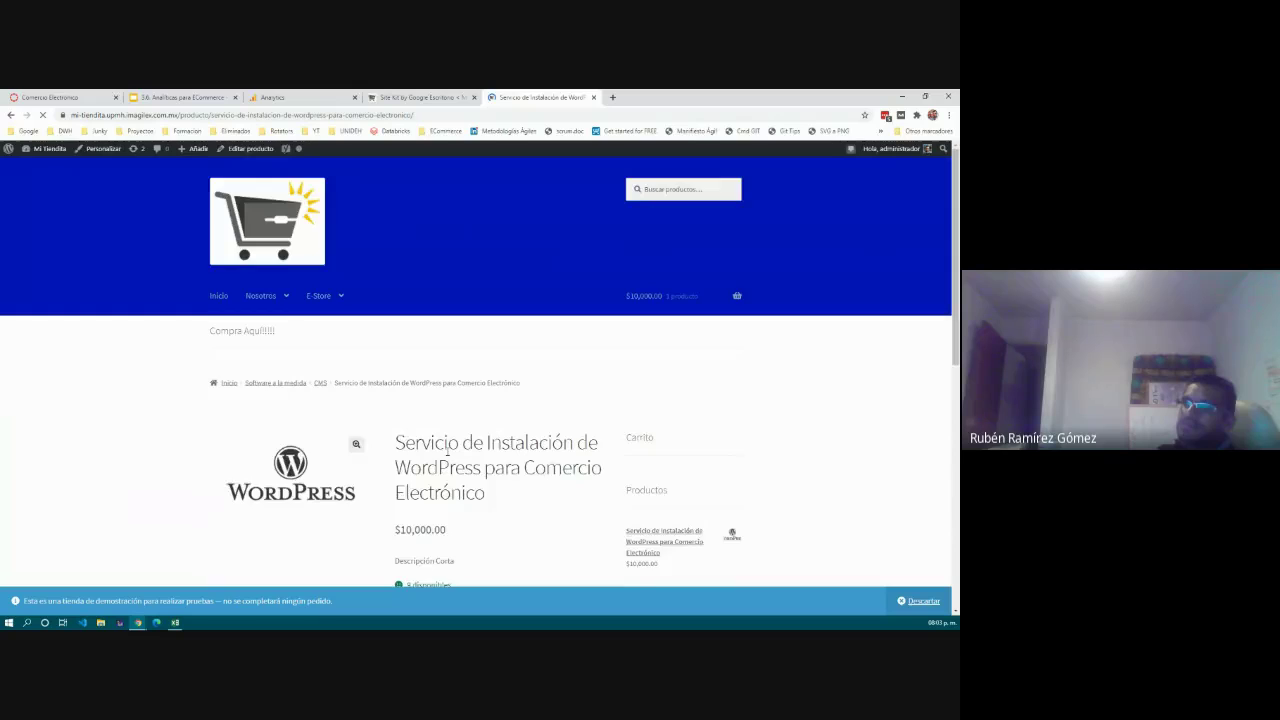
- Add the WordPress installation service to the cart
{"action": "scroll", "coordinate": [446, 447], "scroll_direction": "down", "scroll_amount": 5}
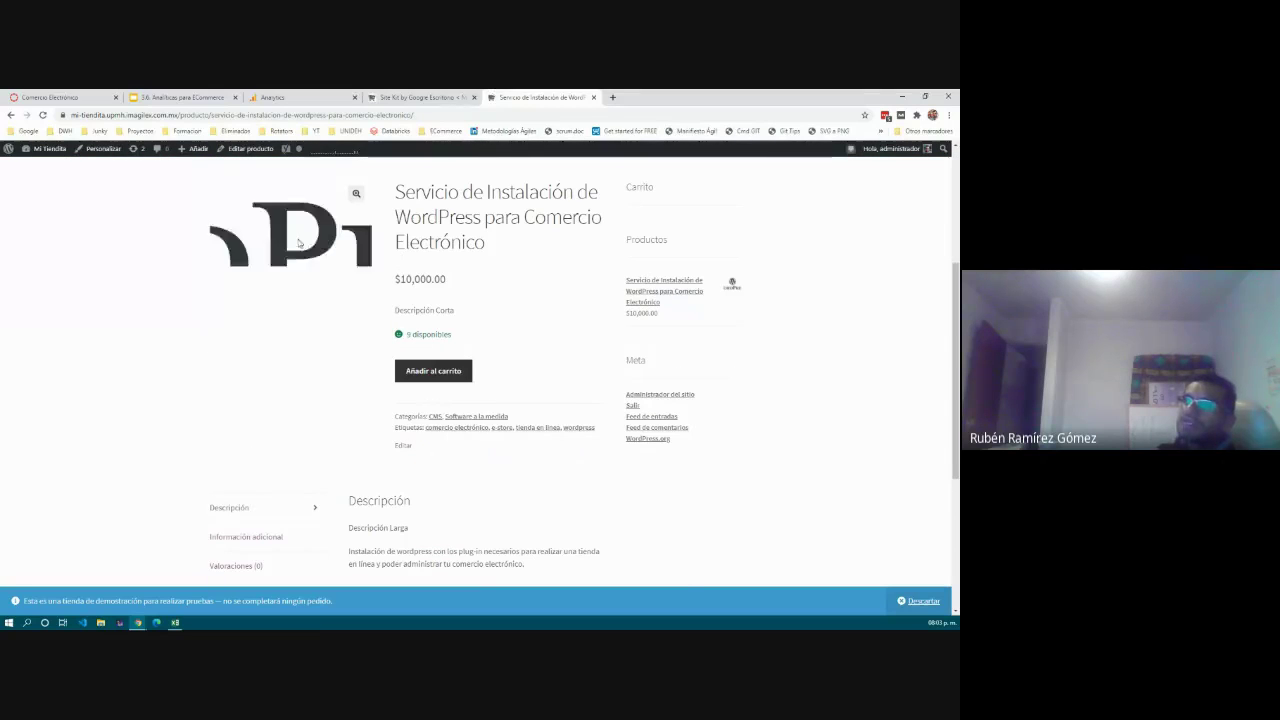
{"action": "scroll", "coordinate": [443, 334], "scroll_direction": "up", "scroll_amount": 3}
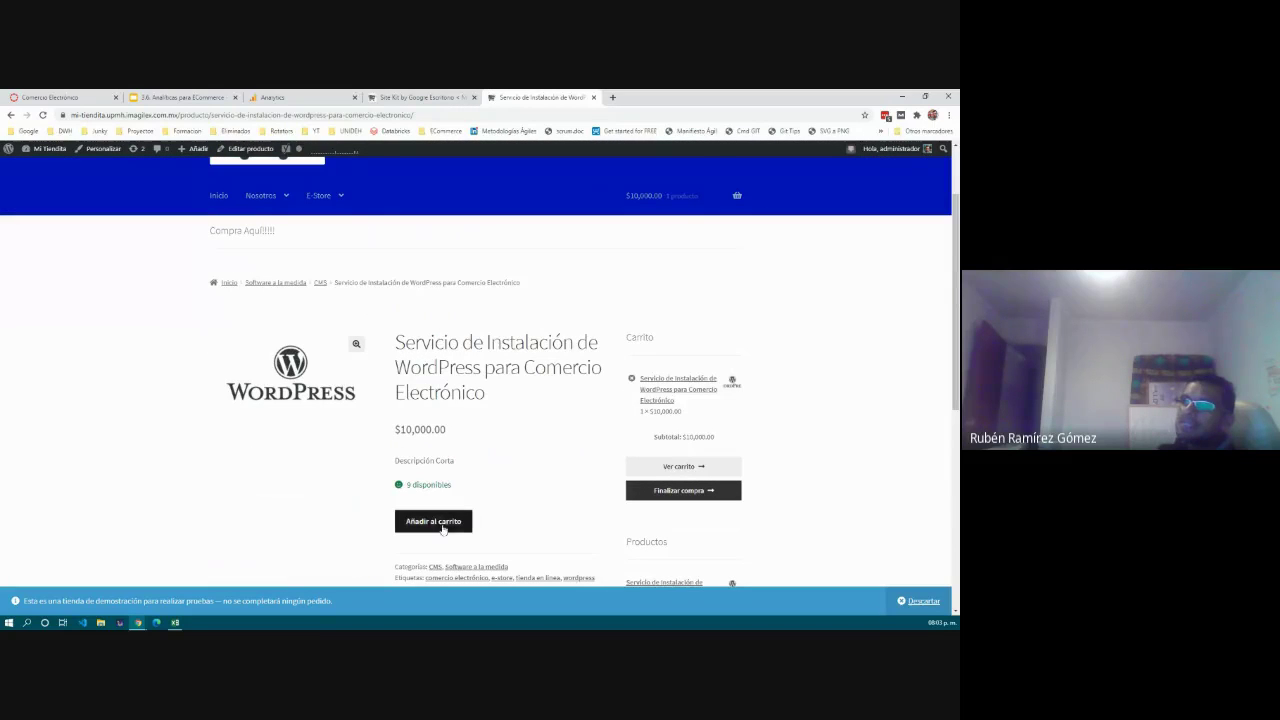
{"action": "left_click", "coordinate": [440, 526]}
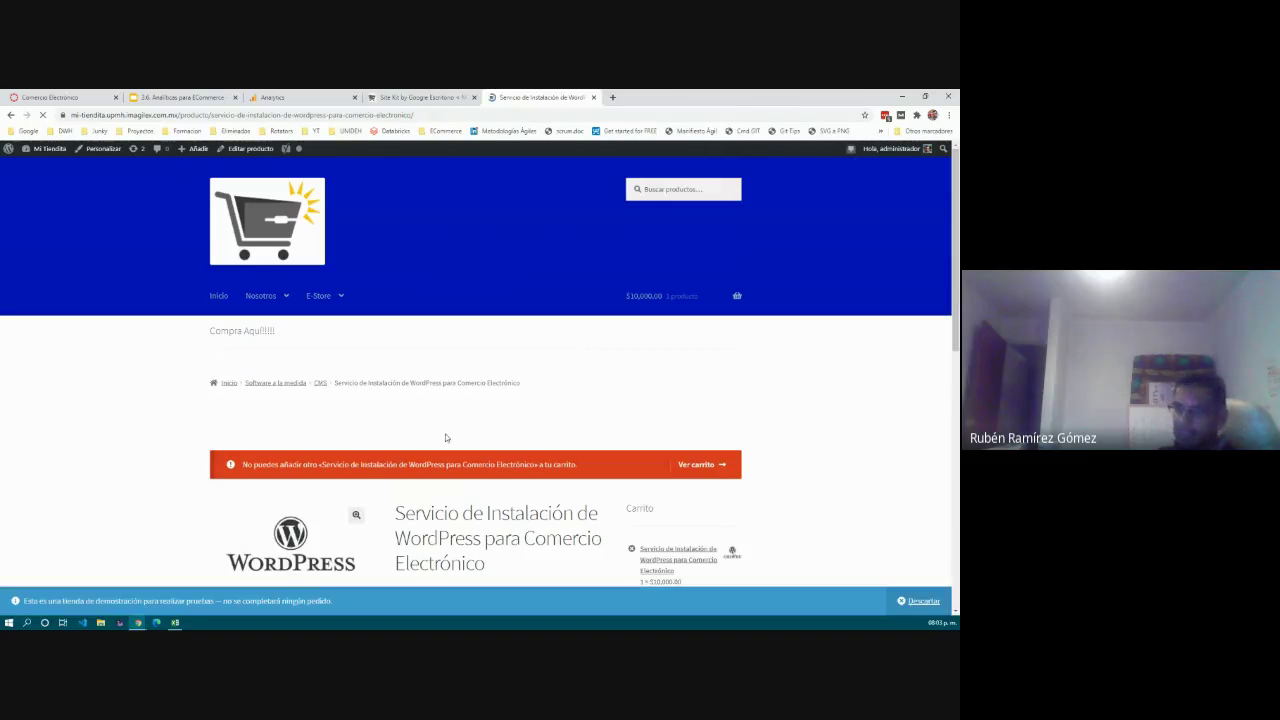
- Open the cart with the WordPress service via 'Ver carrito' and proceed to 'Finalizar compra'
{"action": "scroll", "coordinate": [446, 438], "scroll_direction": "down", "scroll_amount": 2}
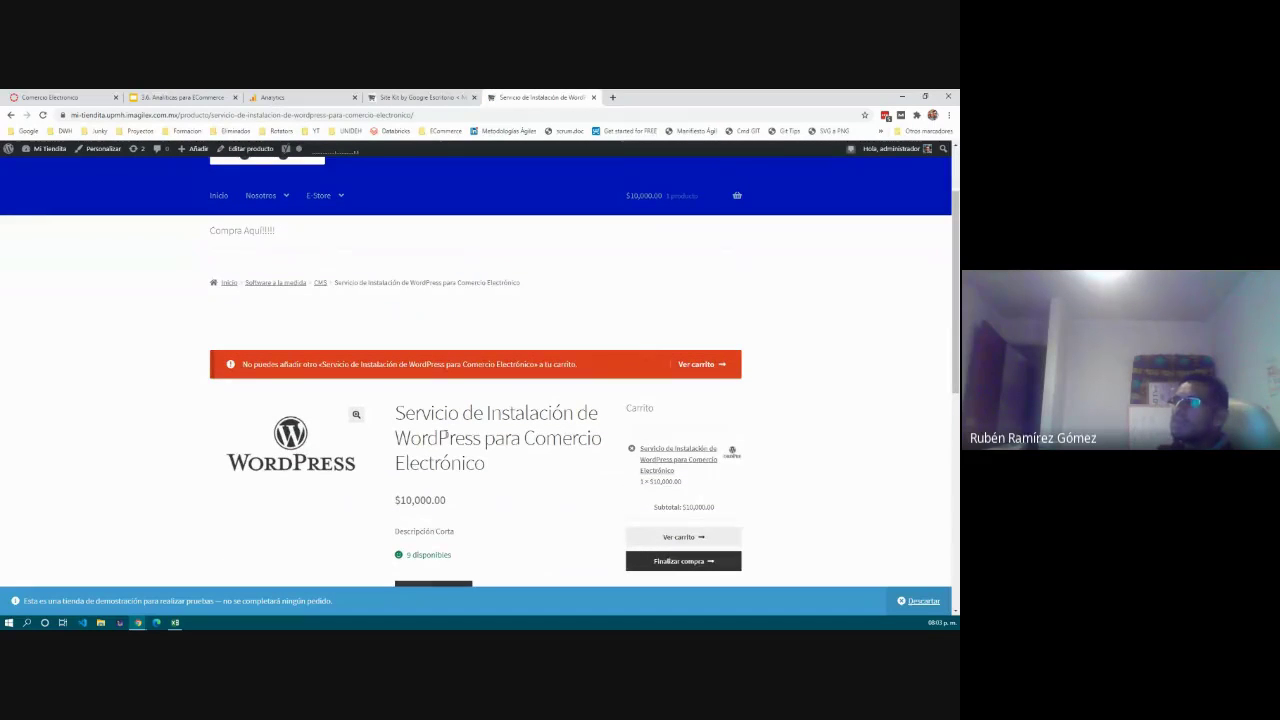
{"action": "scroll", "coordinate": [707, 330], "scroll_direction": "down", "scroll_amount": 1}
{"action": "left_click", "coordinate": [707, 314]}
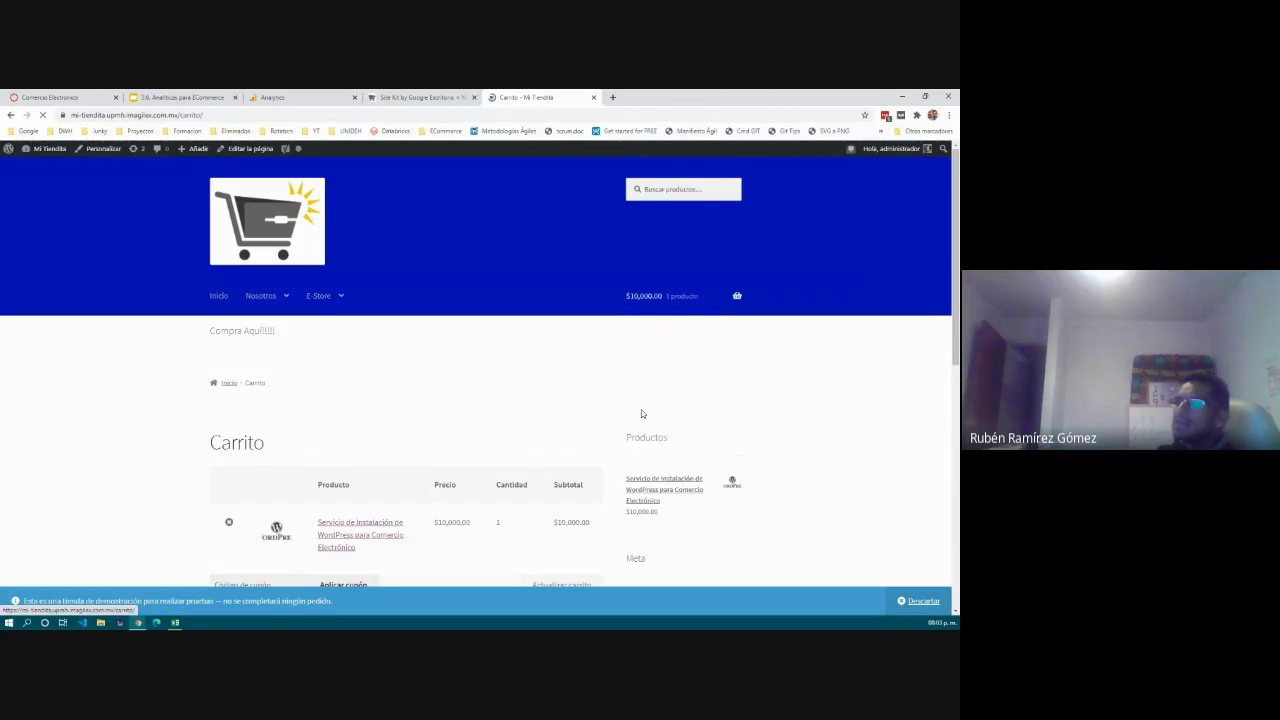
{"action": "scroll", "coordinate": [641, 413], "scroll_direction": "down", "scroll_amount": 3}
{"action": "scroll", "coordinate": [381, 414], "scroll_direction": "down", "scroll_amount": 3}
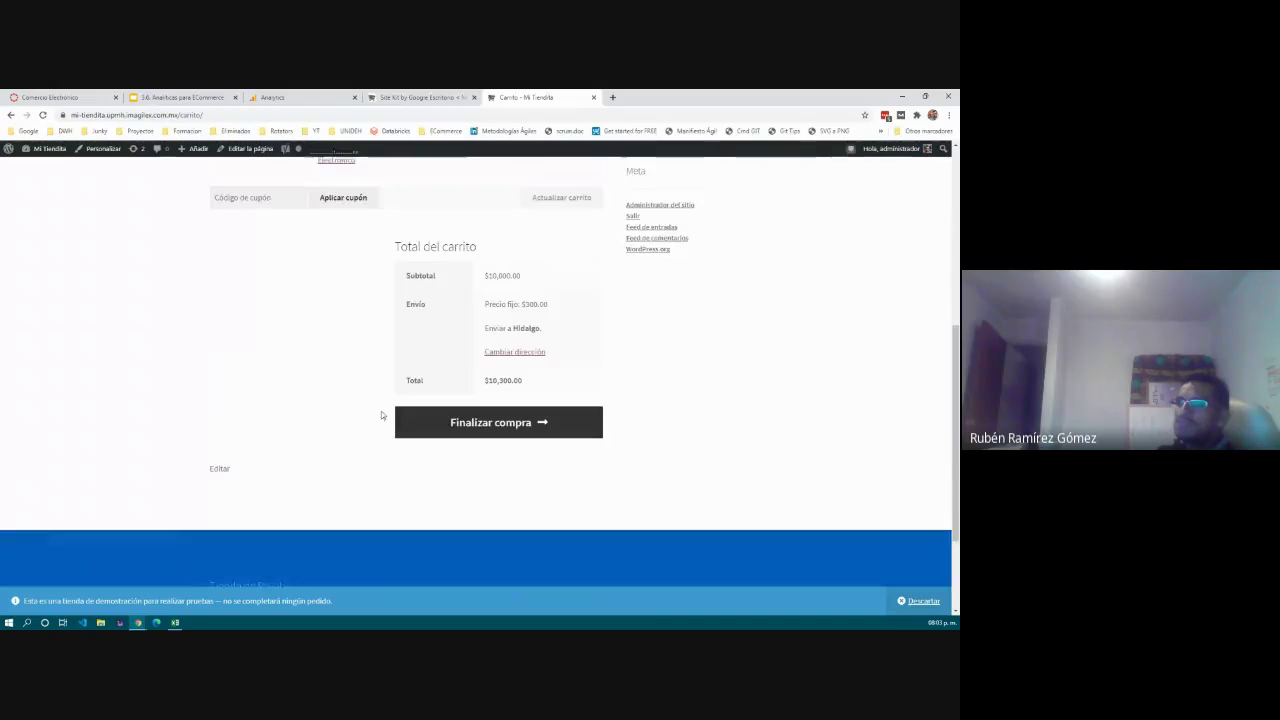
{"action": "scroll", "coordinate": [381, 414], "scroll_direction": "down", "scroll_amount": 1}
{"action": "left_click", "coordinate": [517, 409]}
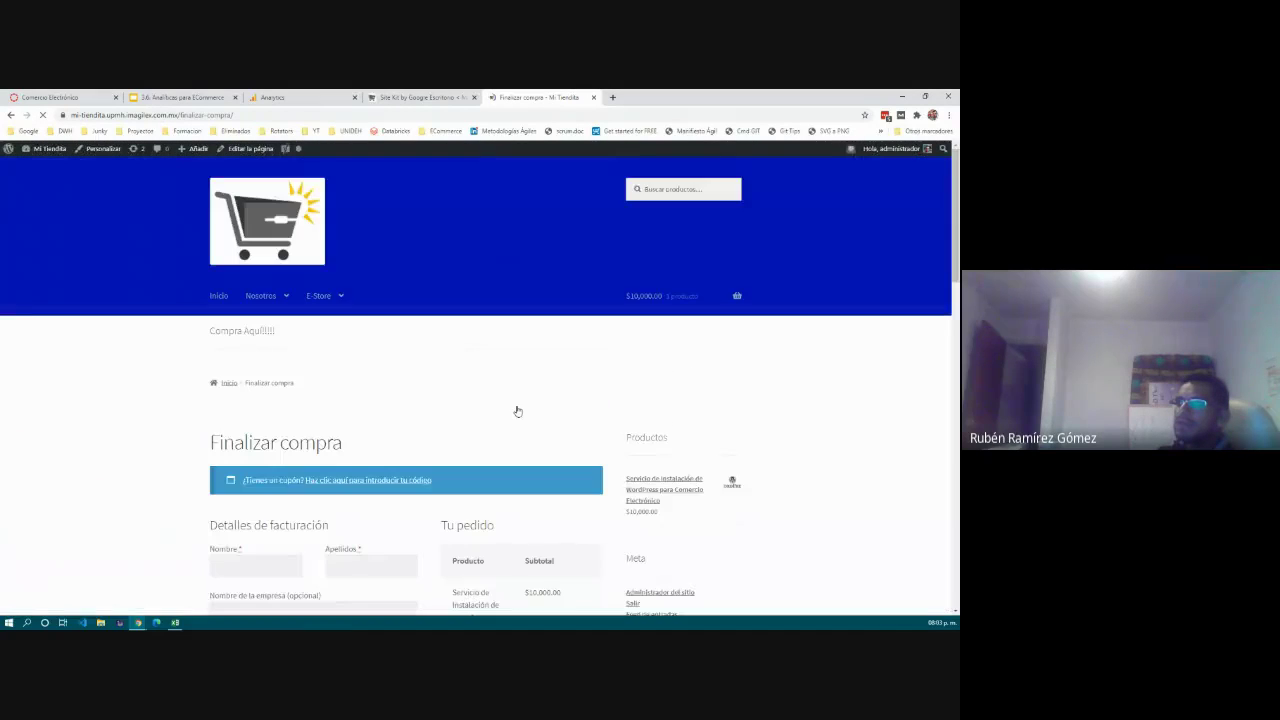
- Enter the customer's first and last name in the checkout billing form
{"action": "scroll", "coordinate": [517, 409], "scroll_direction": "down", "scroll_amount": 5}
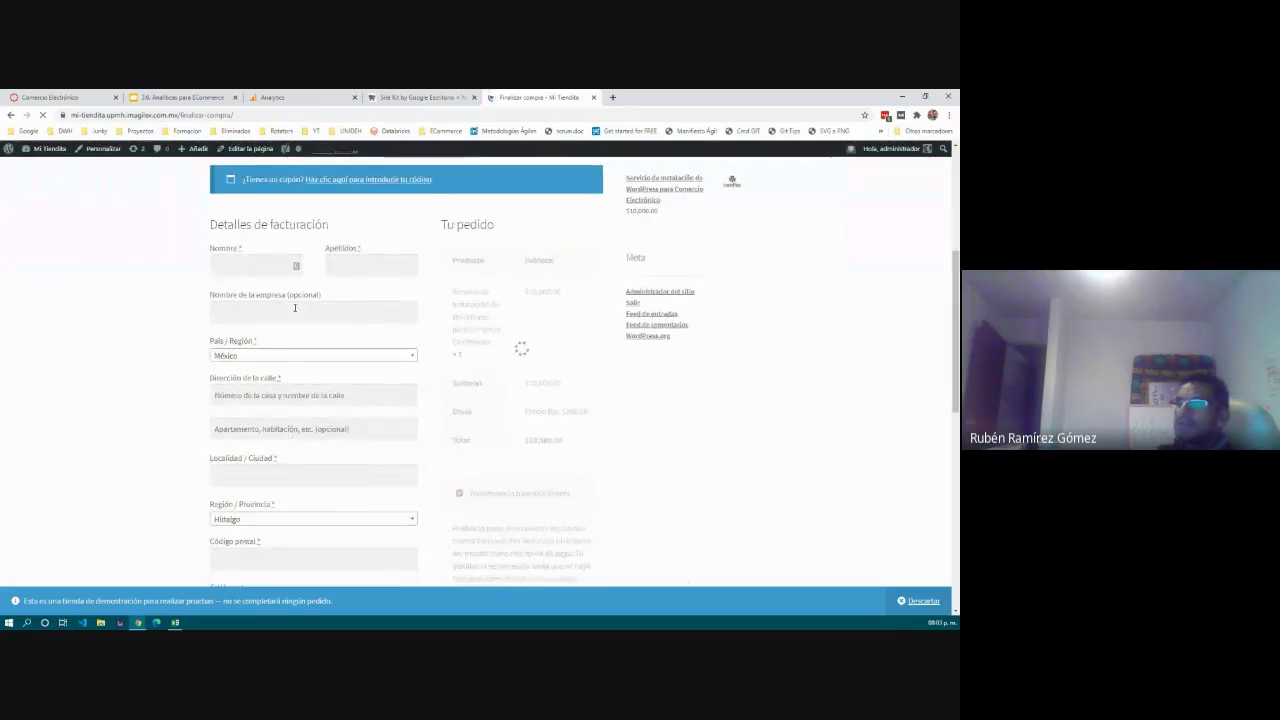
{"action": "left_click", "coordinate": [294, 265]}
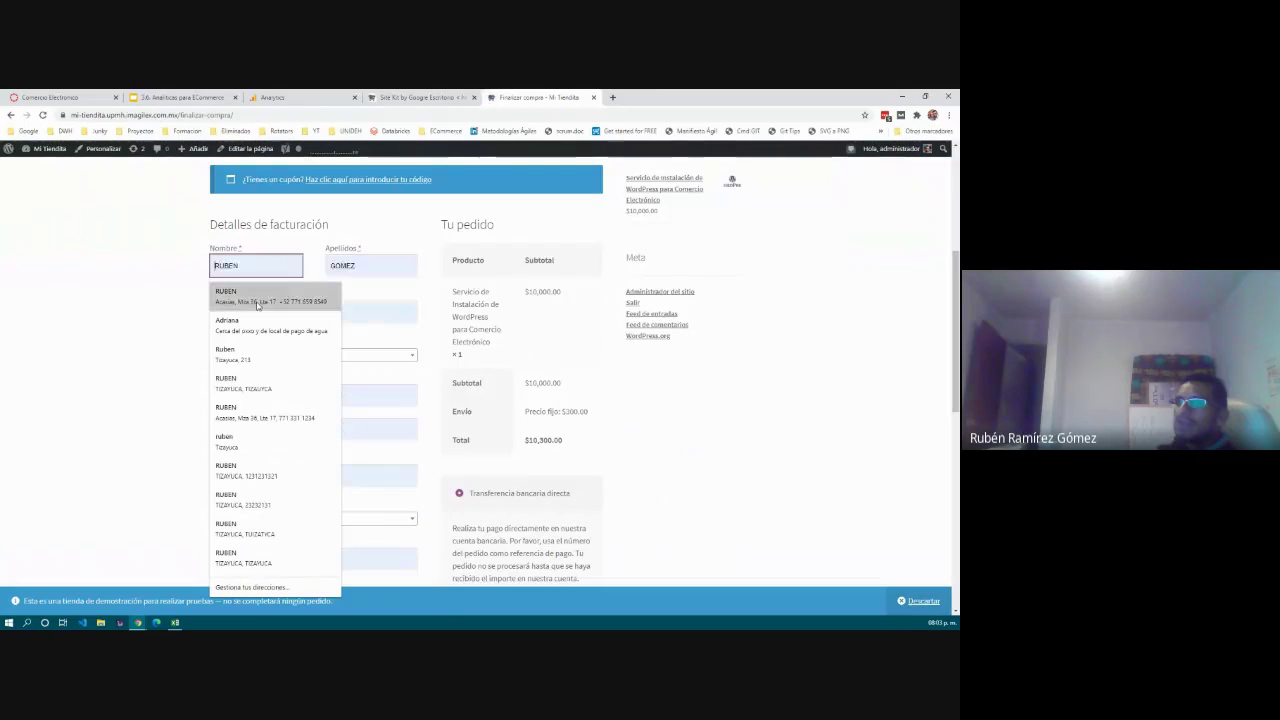
{"action": "left_click", "coordinate": [200, 306]}
{"action": "left_click", "coordinate": [238, 268]}
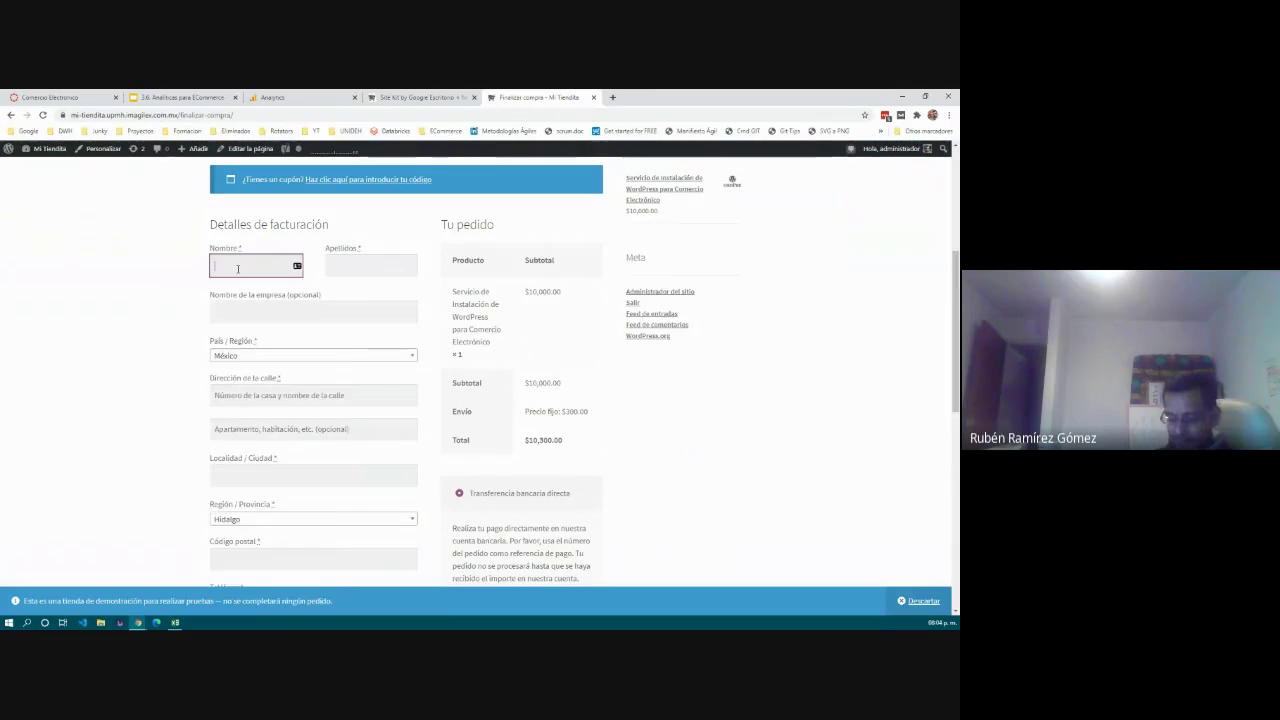
{"action": "key", "text": "Tab"}
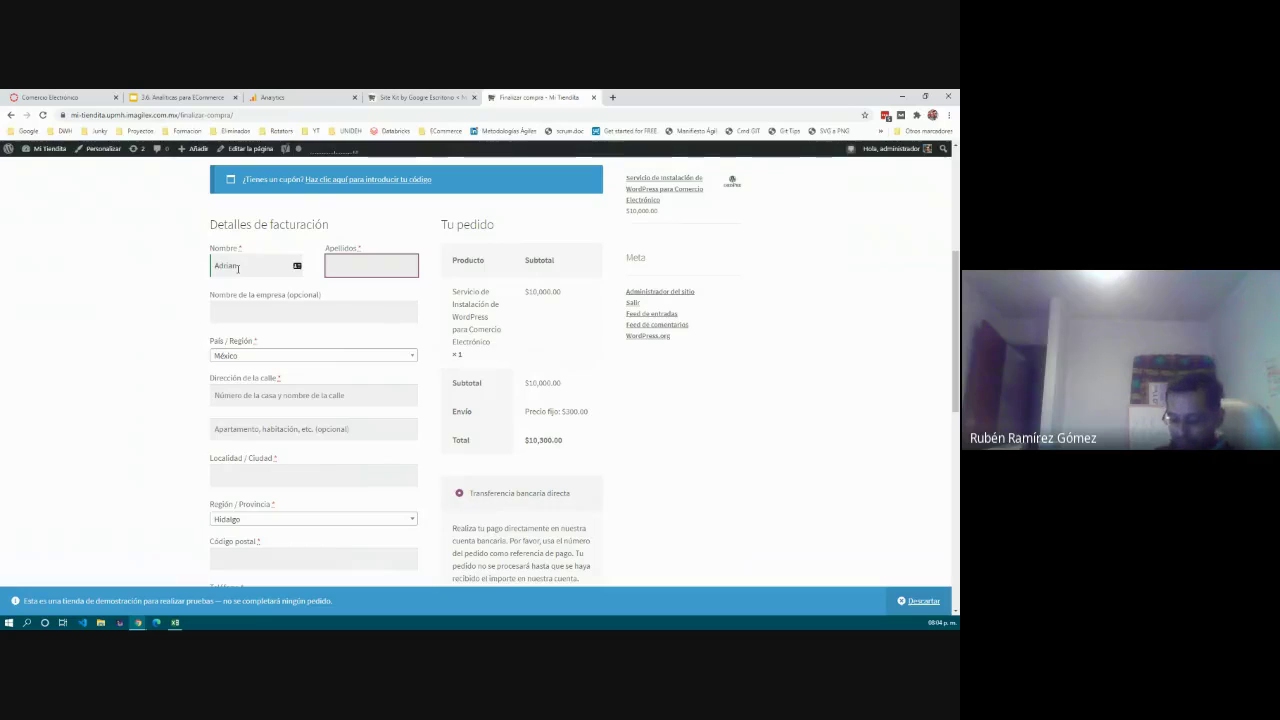
{"action": "key", "text": "Tab"}
{"action": "key", "text": "Tab"}
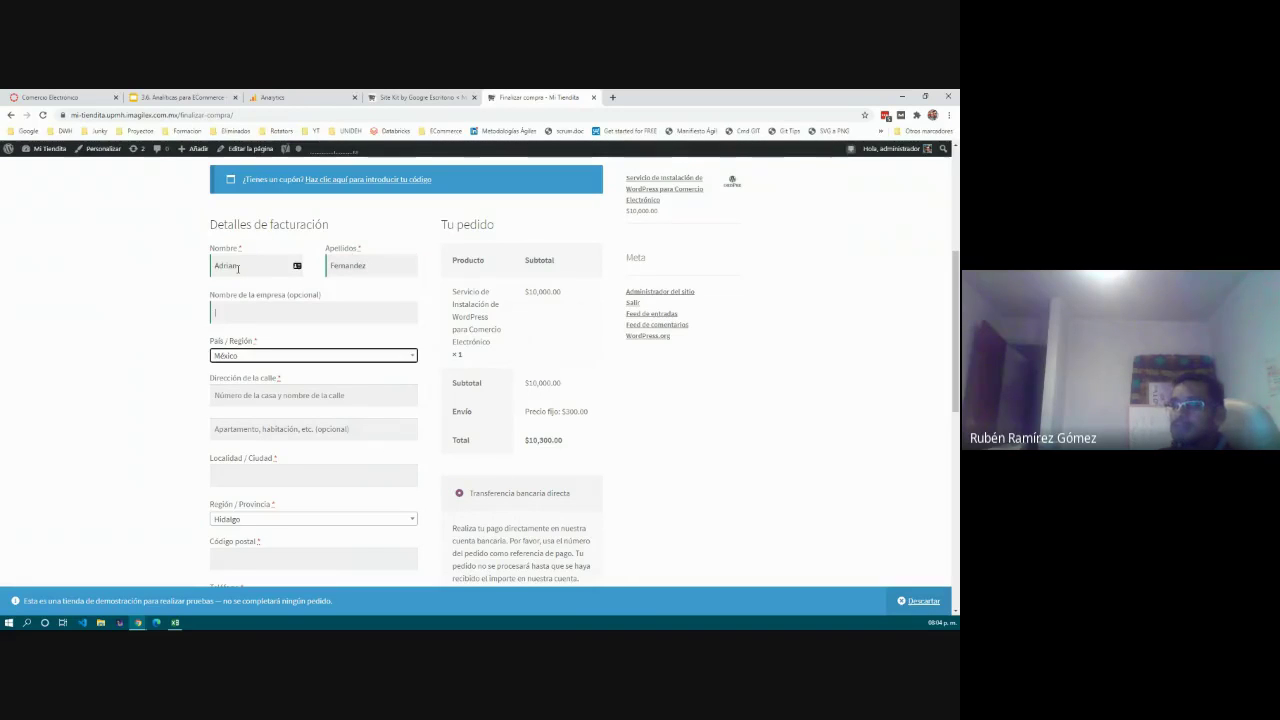
{"action": "key", "text": "Tab"}
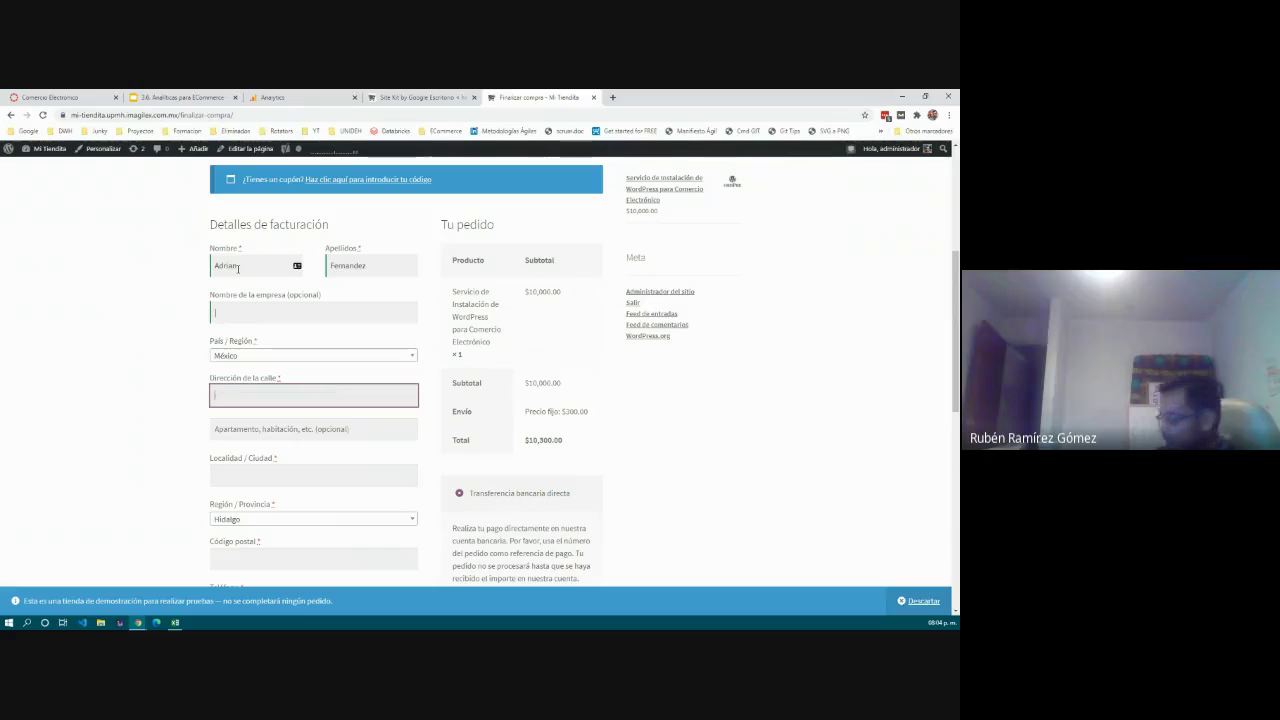
- Fill in the billing street address, apartment line, city and postal code
{"action": "type", "text": "PaCHUCA"}
{"action": "key", "text": "Tab"}
{"action": "type", "text": "P"}
{"action": "key", "text": "Tab"}
{"action": "type", "text": "PACHUA"}
{"action": "key", "text": "Tab"}
{"action": "key", "text": "Tab"}
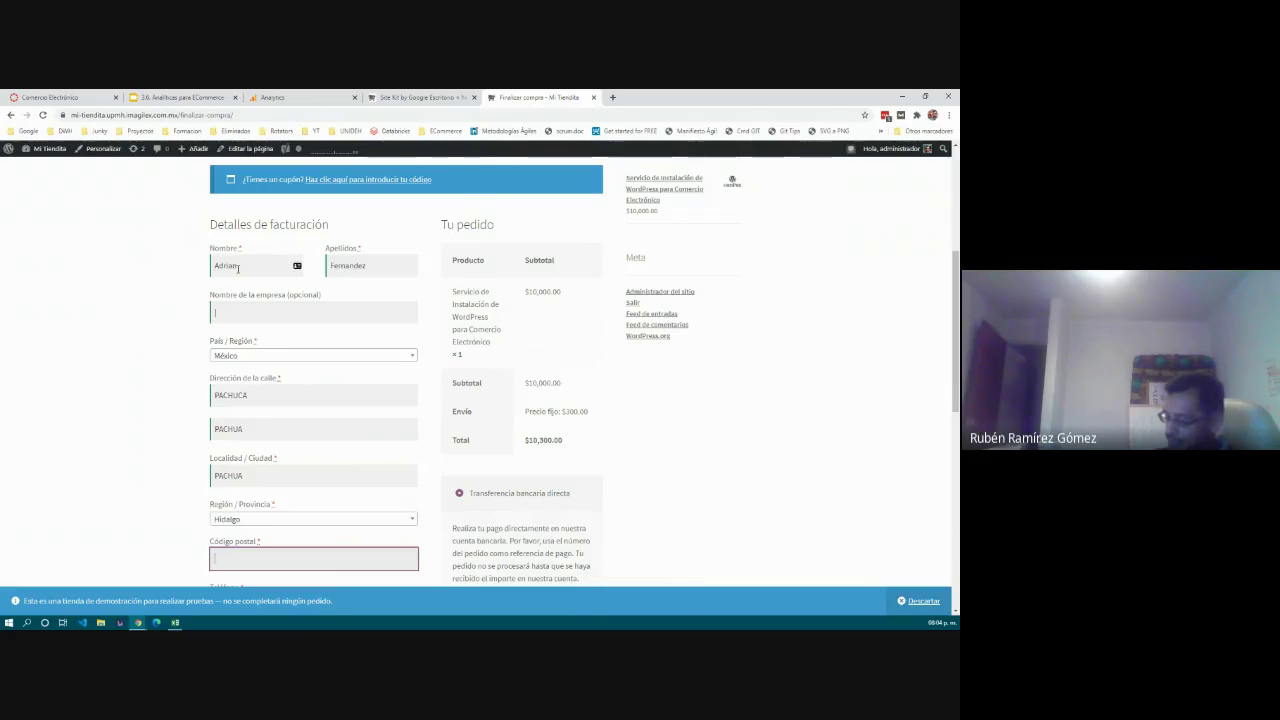
{"action": "type", "text": "561123"}
{"action": "key", "text": "BackSpace"}
{"action": "key", "text": "Tab"}
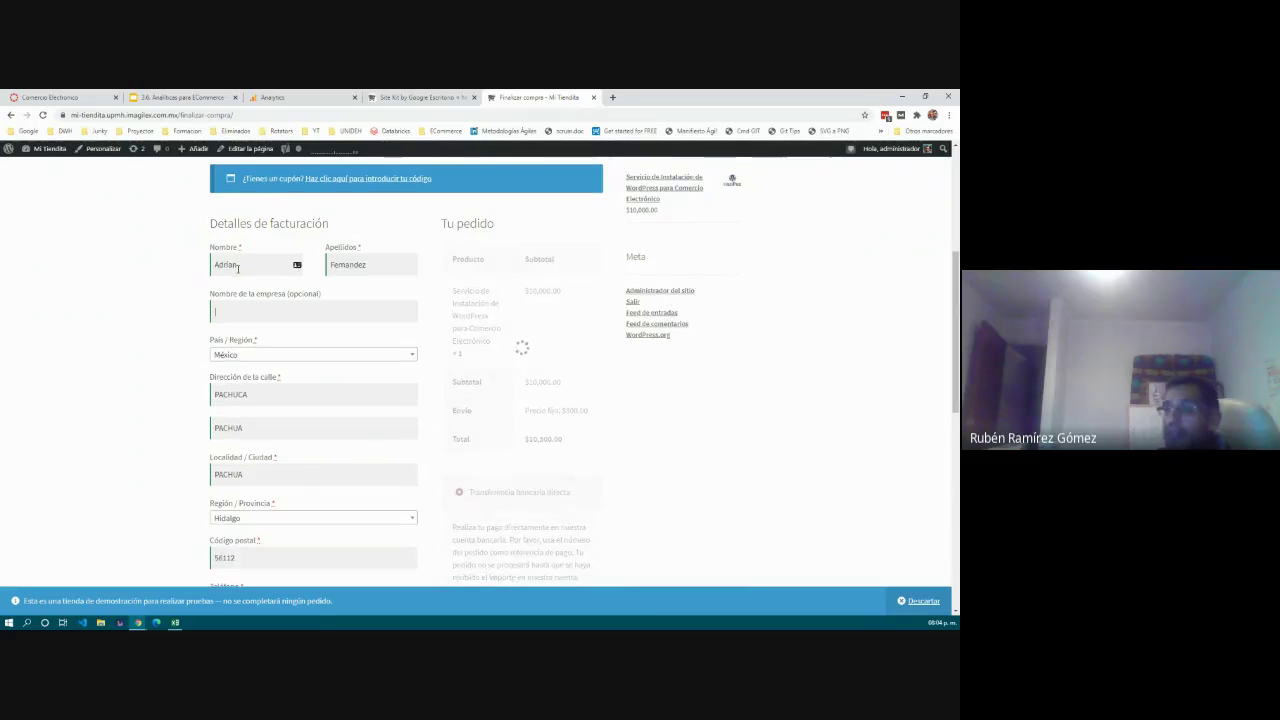
- Add the customer's phone number and replace the e-mail with the suggested address
{"action": "scroll", "coordinate": [251, 351], "scroll_direction": "down", "scroll_amount": 1}
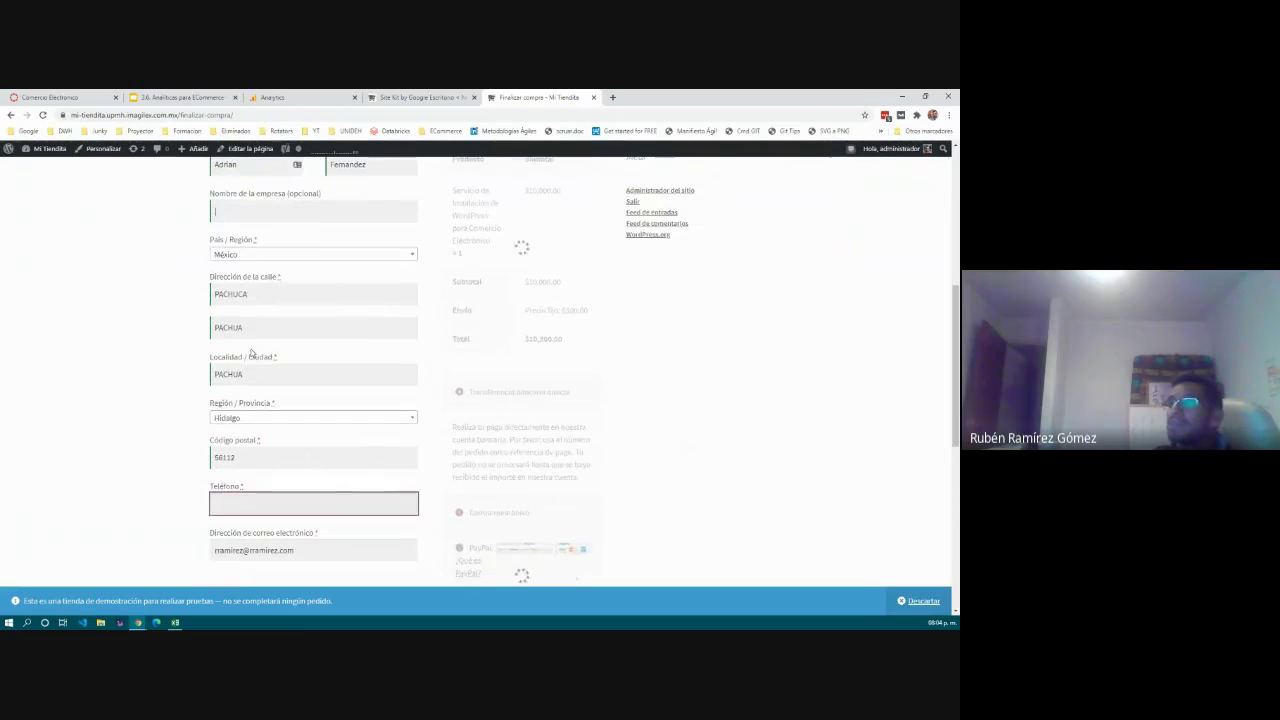
{"action": "left_click", "coordinate": [286, 502]}
{"action": "type", "text": "123"}
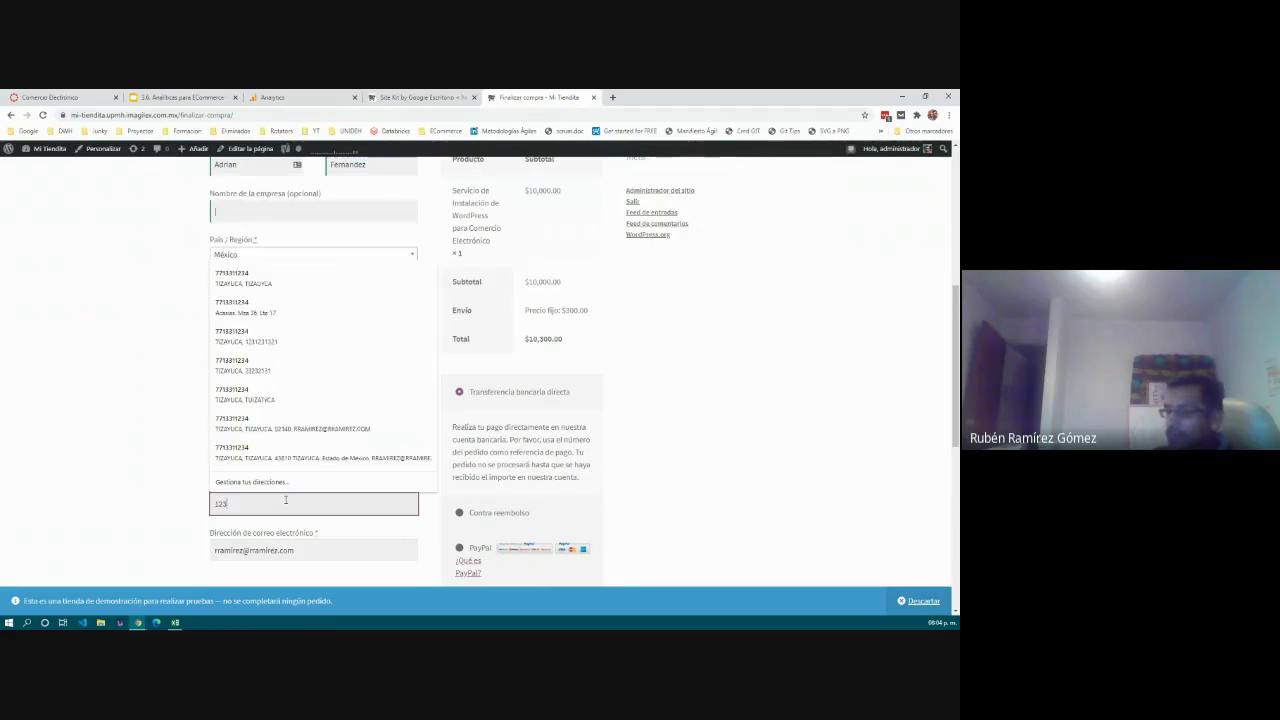
{"action": "type", "text": "456897"}
{"action": "left_click_drag", "start_coordinate": [316, 551], "coordinate": [163, 555]}
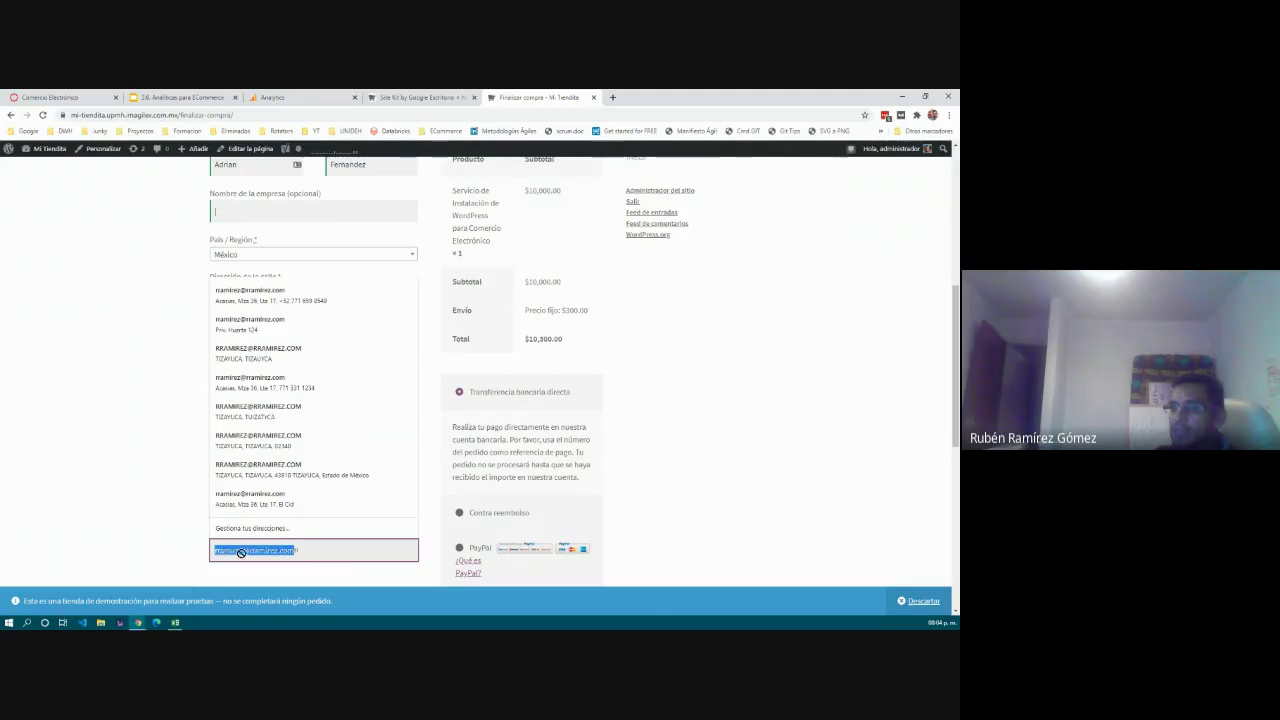
{"action": "type", "text": "mATHS."}
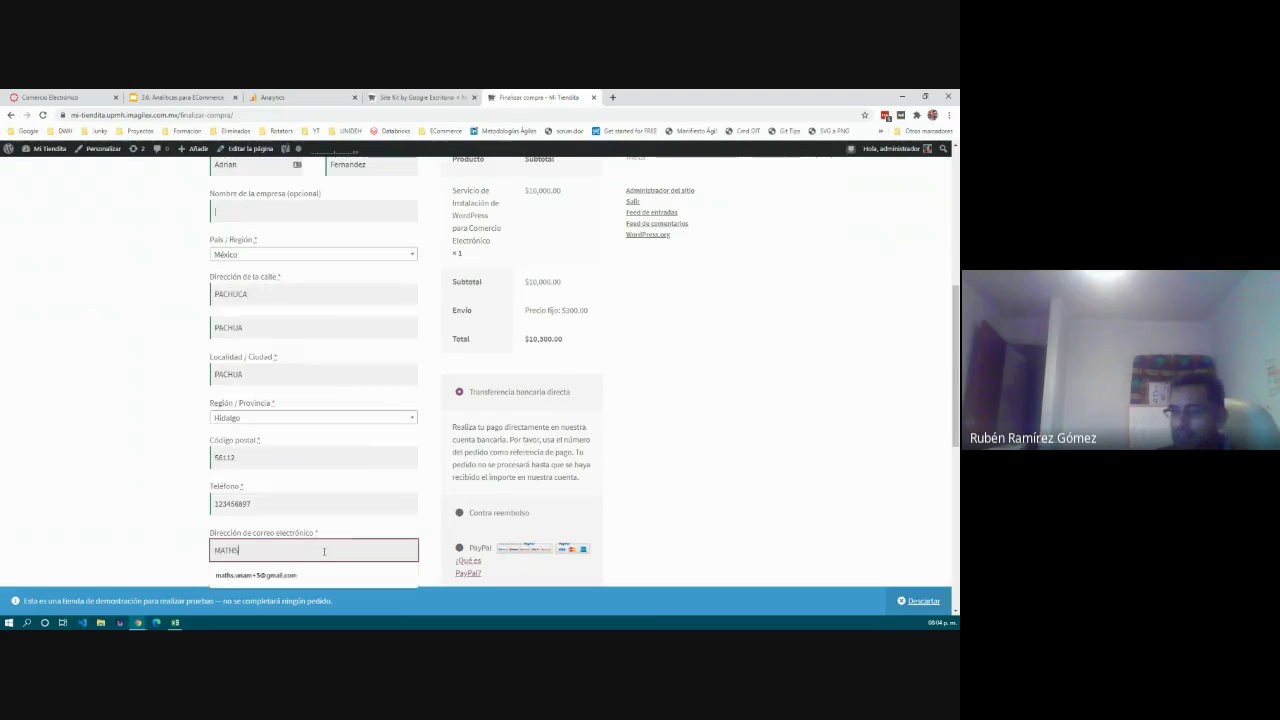
{"action": "key", "text": "Down"}
{"action": "key", "text": "Return"}
- Choose Contra reembolso payment, accept the terms and place the order
{"action": "scroll", "coordinate": [344, 527], "scroll_direction": "up", "scroll_amount": 2}
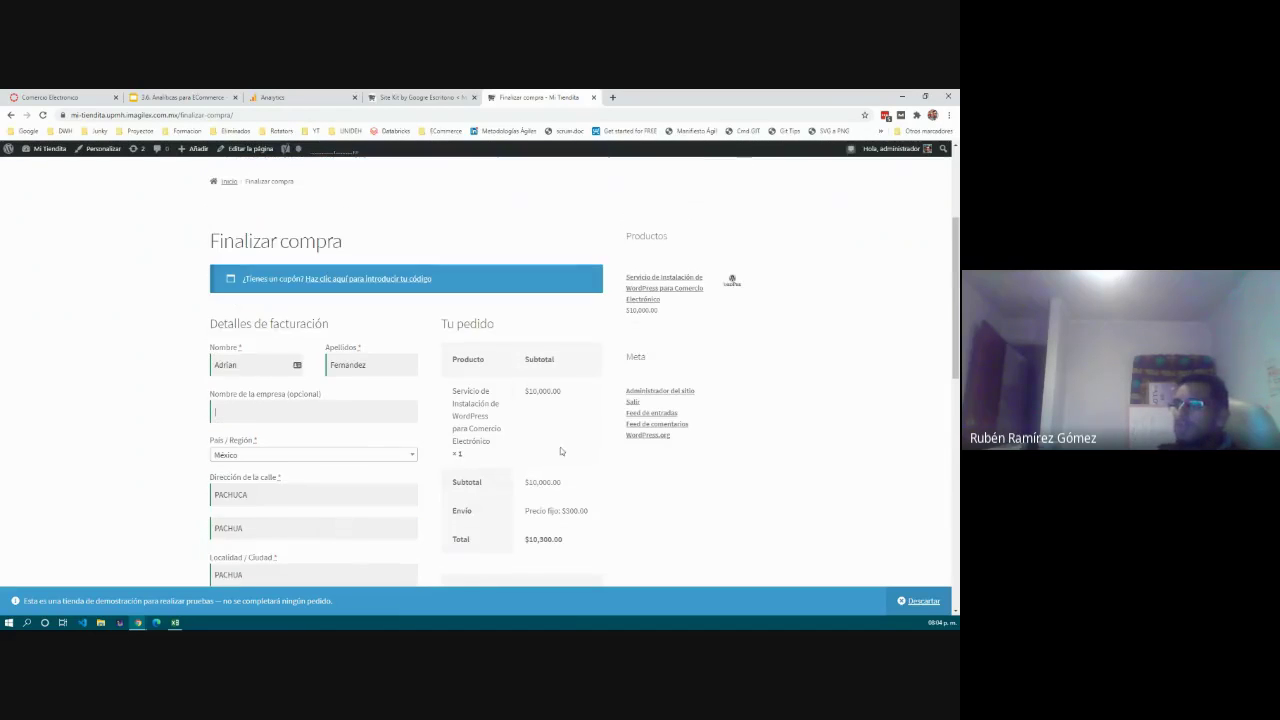
{"action": "scroll", "coordinate": [548, 492], "scroll_direction": "down", "scroll_amount": 2}
{"action": "scroll", "coordinate": [548, 492], "scroll_direction": "down", "scroll_amount": 3}
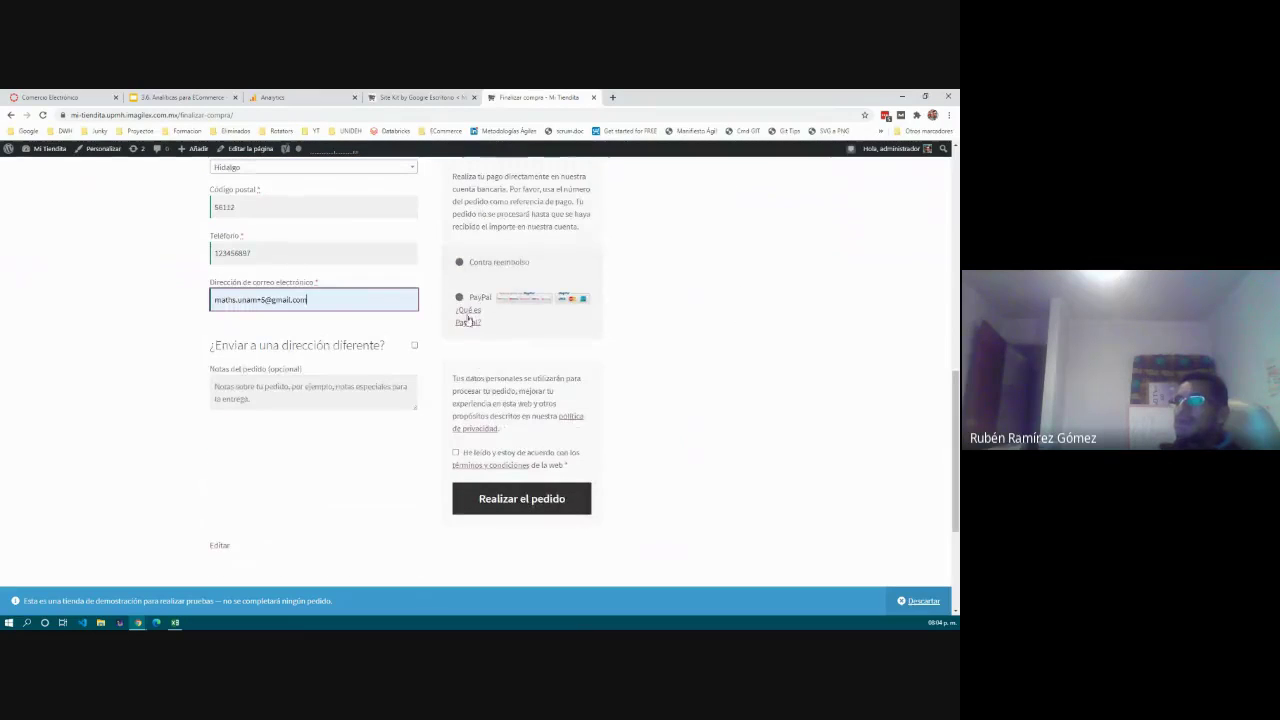
{"action": "left_click", "coordinate": [470, 263]}
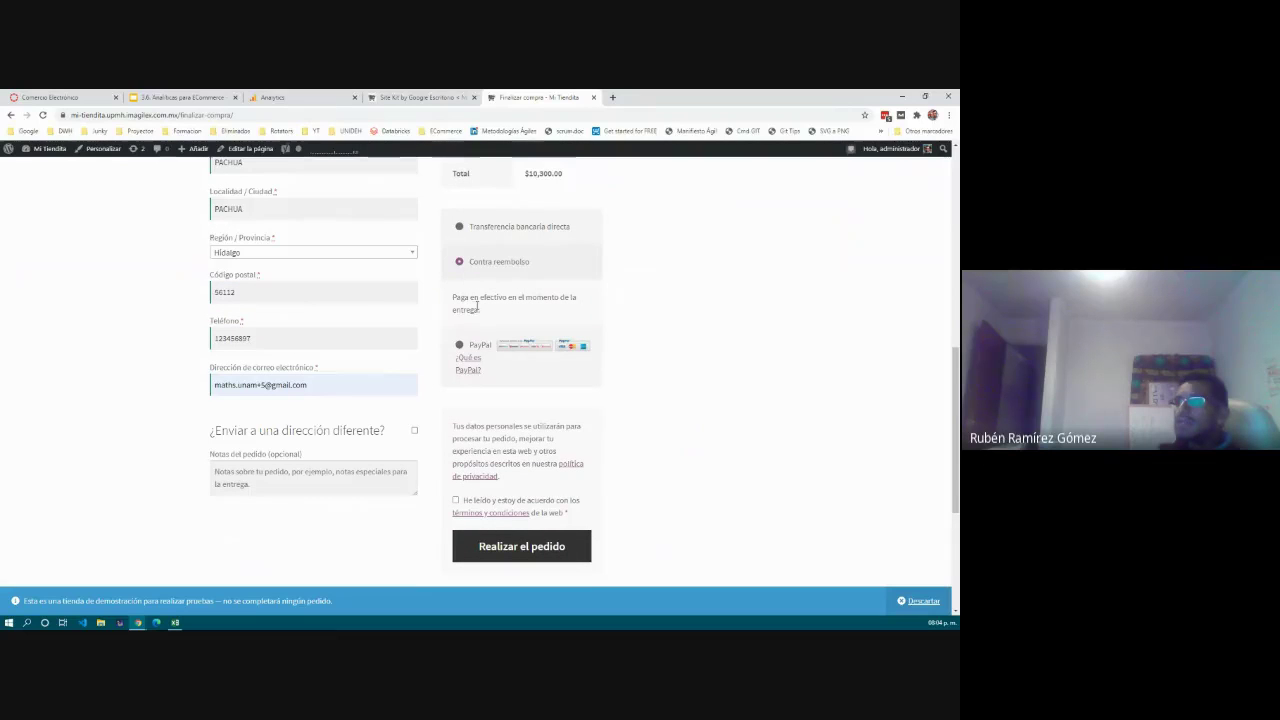
{"action": "scroll", "coordinate": [494, 345], "scroll_direction": "down", "scroll_amount": 1}
{"action": "left_click", "coordinate": [466, 402]}
{"action": "left_click", "coordinate": [499, 446]}
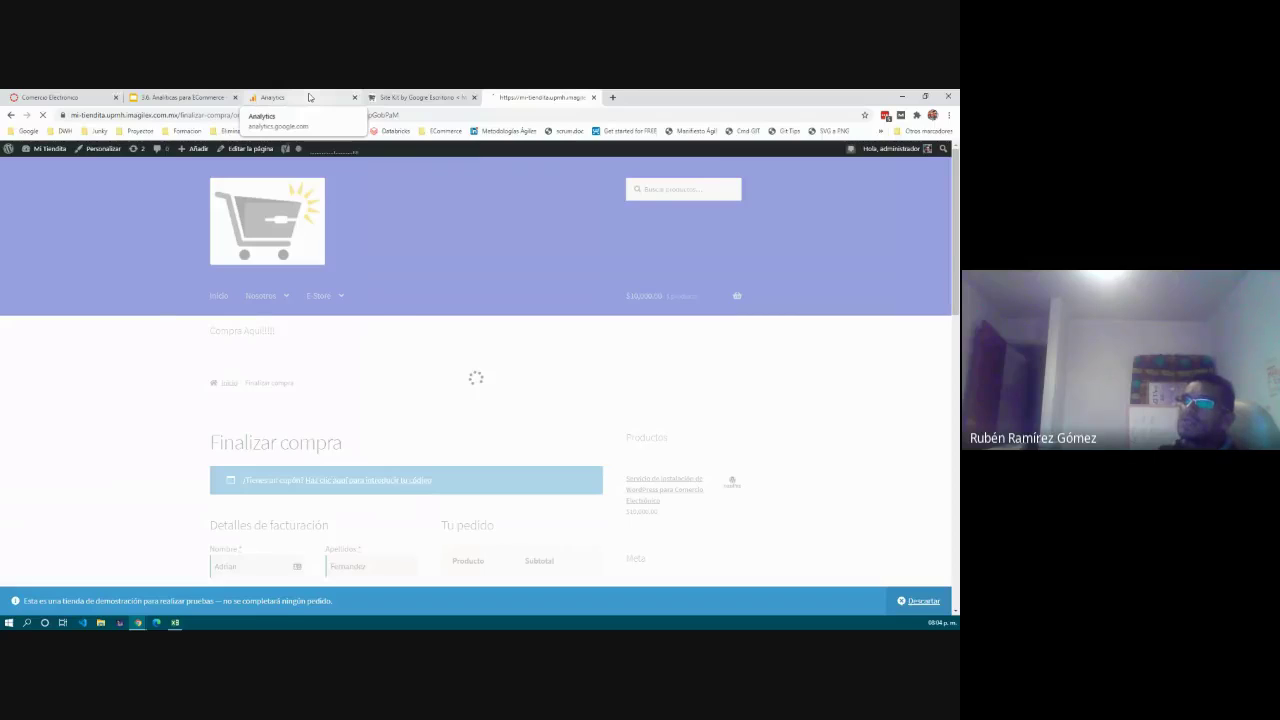
- Glance at Site Kit, then review the Pedido recibido confirmation showing $10,300.00
{"action": "left_click", "coordinate": [420, 97]}
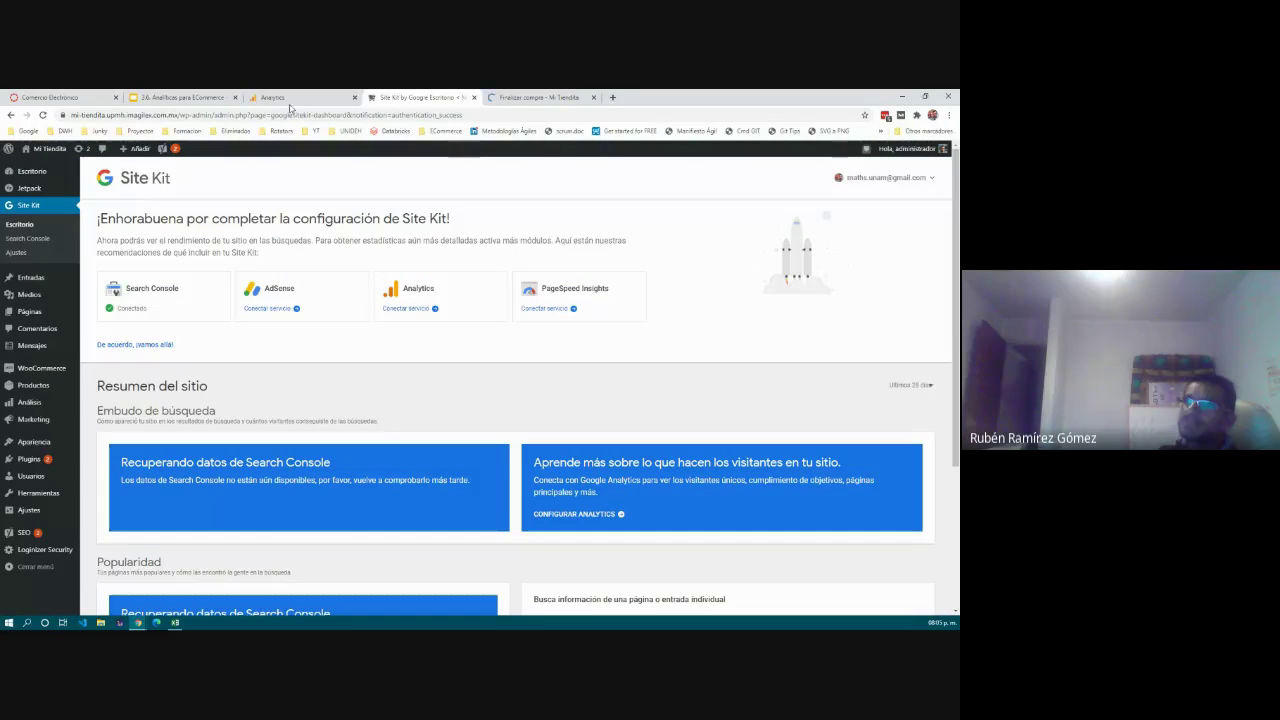
{"action": "left_click", "coordinate": [539, 98]}
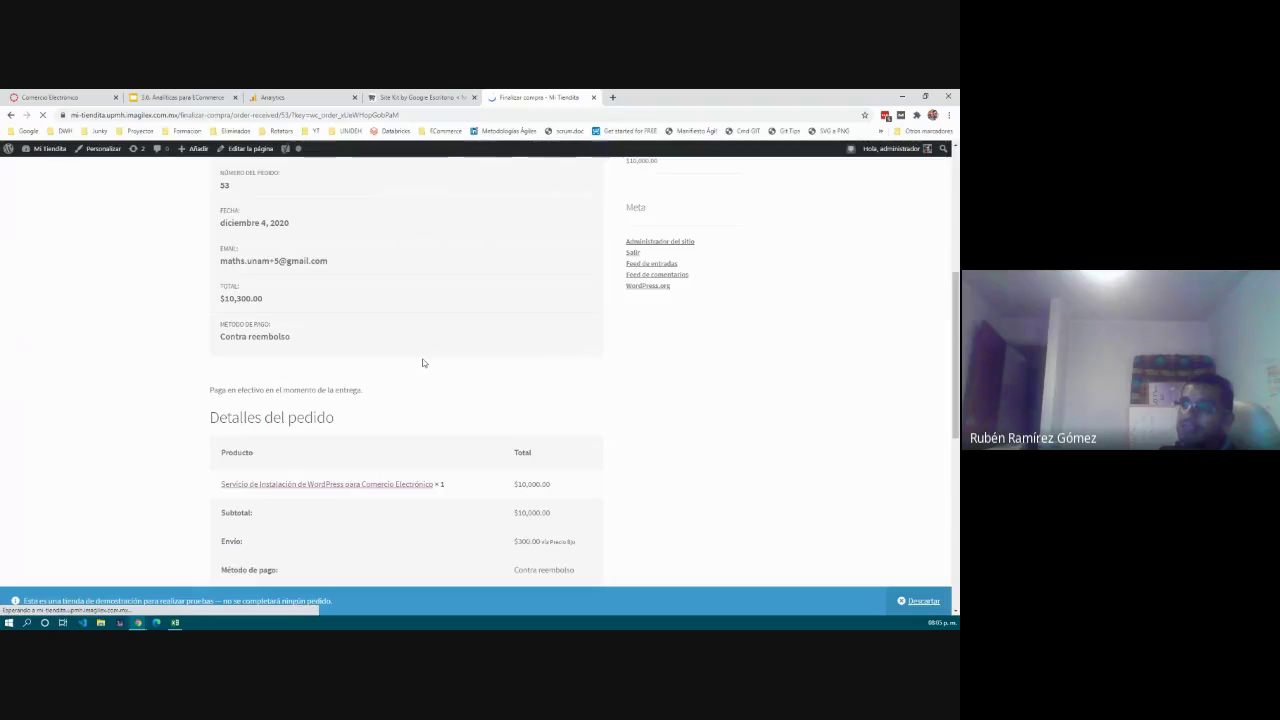
{"action": "scroll", "coordinate": [422, 363], "scroll_direction": "down", "scroll_amount": 6}
{"action": "scroll", "coordinate": [422, 363], "scroll_direction": "up", "scroll_amount": 4}
- Close the web stream details, open account settings in Admin, then show the Tienda de Ejemplo home report
{"action": "scroll", "coordinate": [422, 363], "scroll_direction": "up", "scroll_amount": 5}
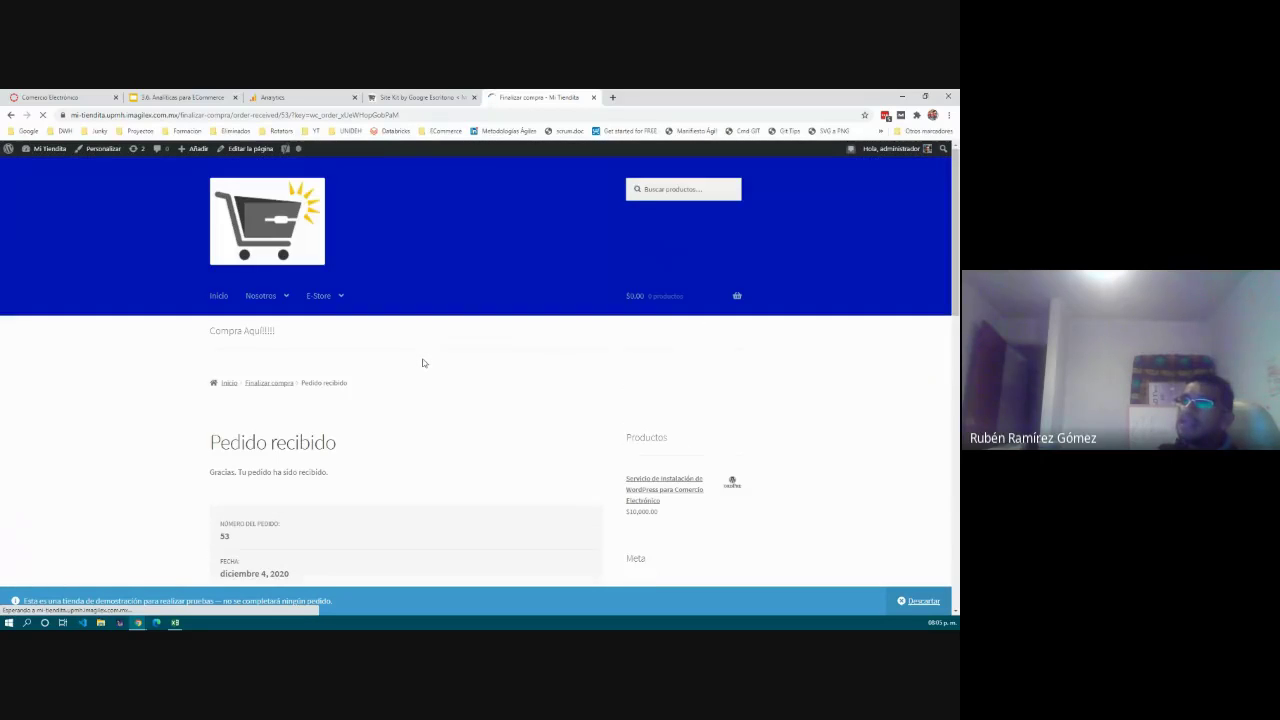
{"action": "left_click", "coordinate": [385, 99]}
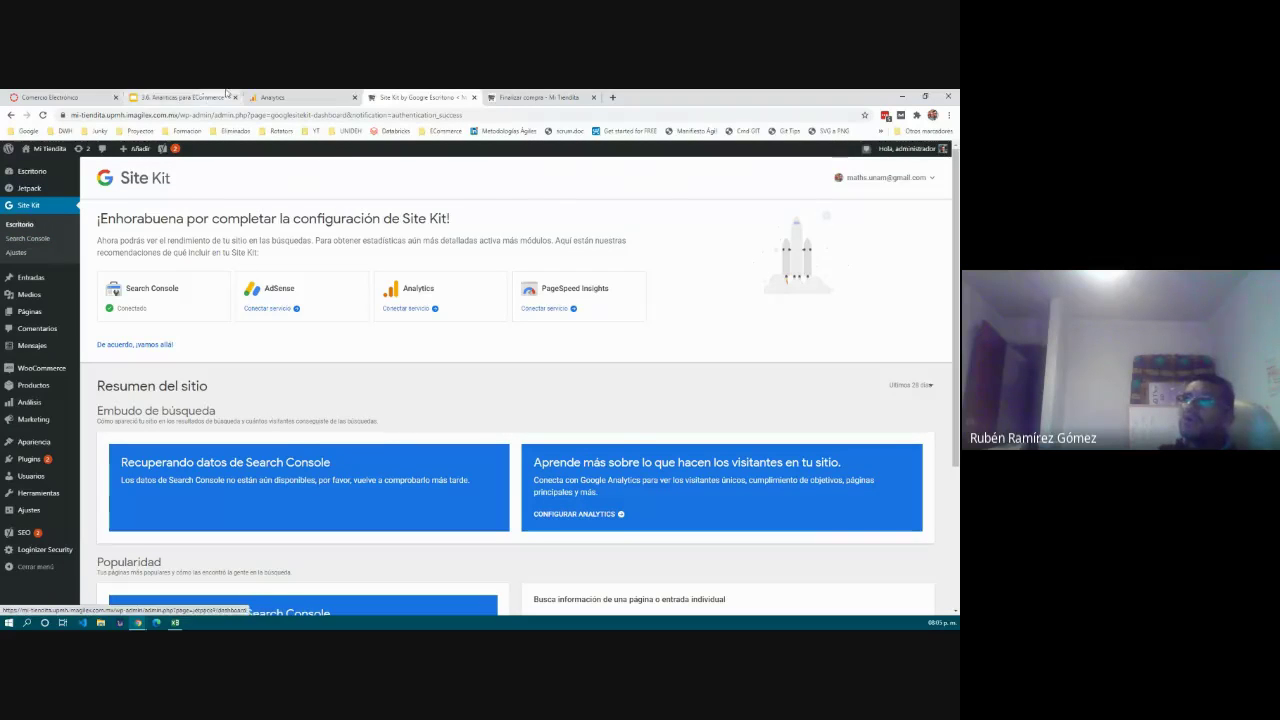
{"action": "left_click", "coordinate": [300, 97]}
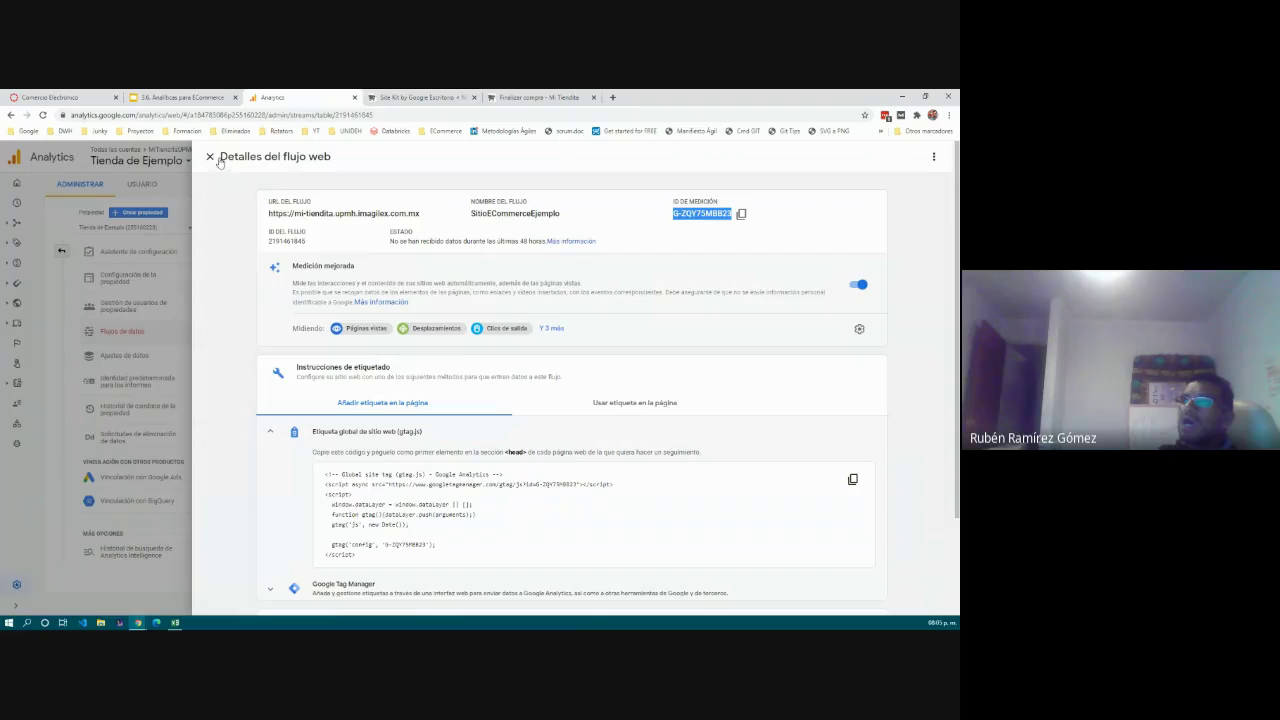
{"action": "left_click", "coordinate": [210, 156]}
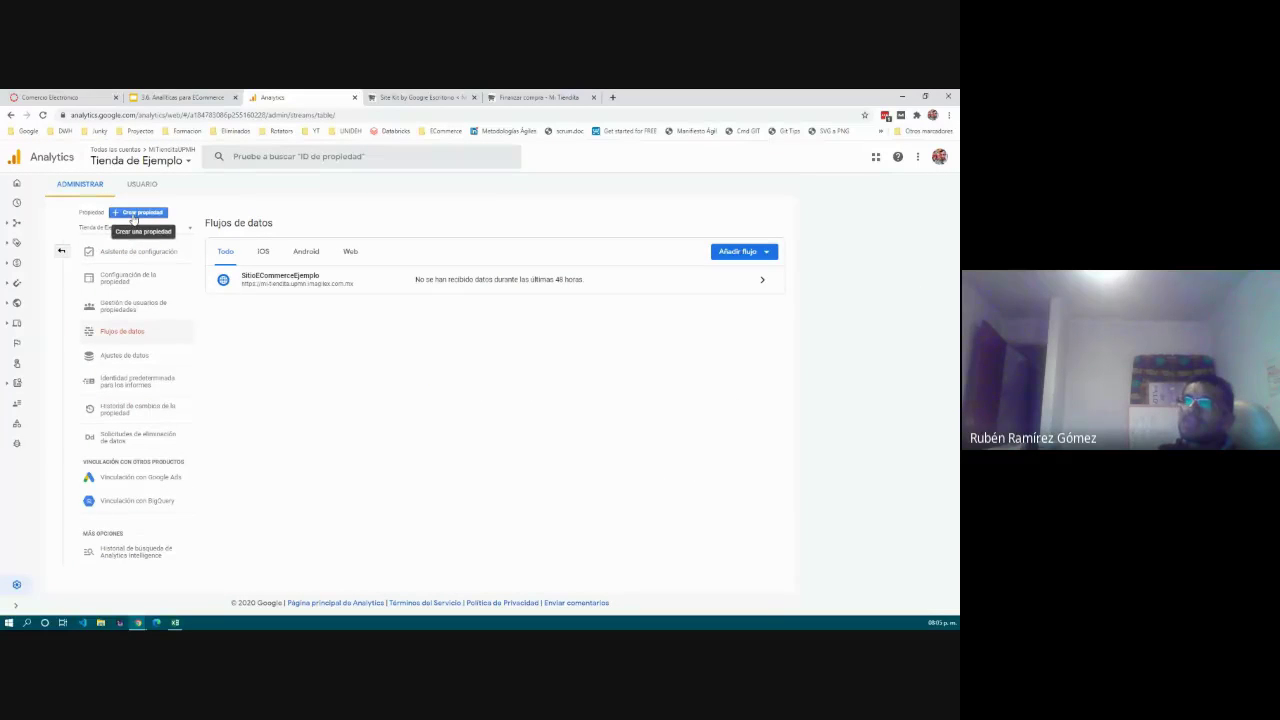
{"action": "left_click", "coordinate": [62, 252]}
{"action": "left_click", "coordinate": [166, 257]}
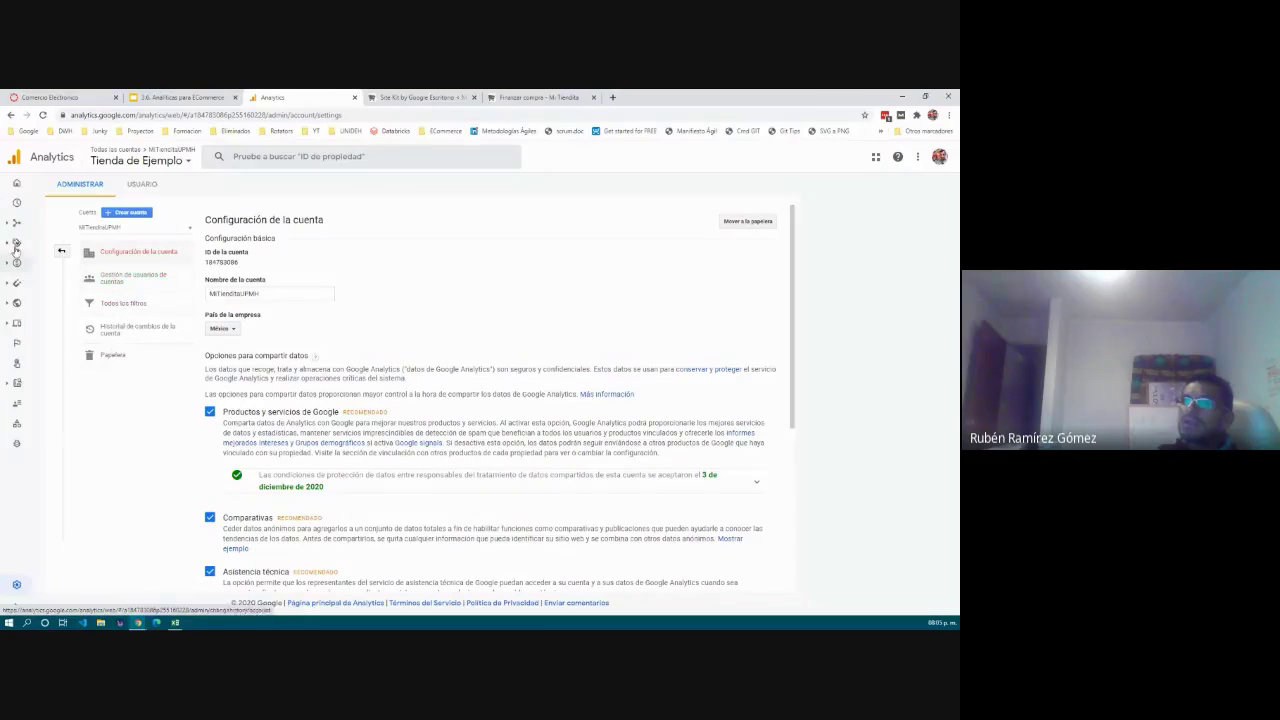
{"action": "left_click", "coordinate": [17, 185]}
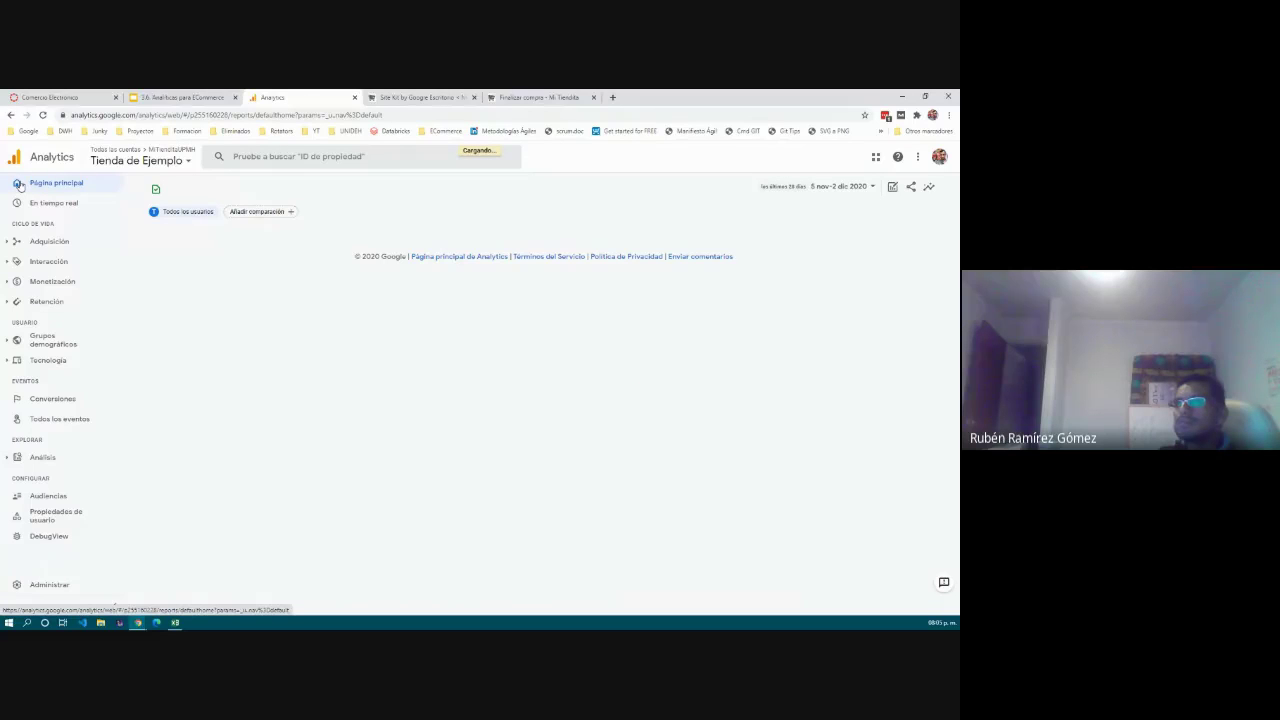
- Open the Tienda de Ejemplo realtime overview, pan its world map, then open the property picker
{"action": "left_click", "coordinate": [68, 204]}
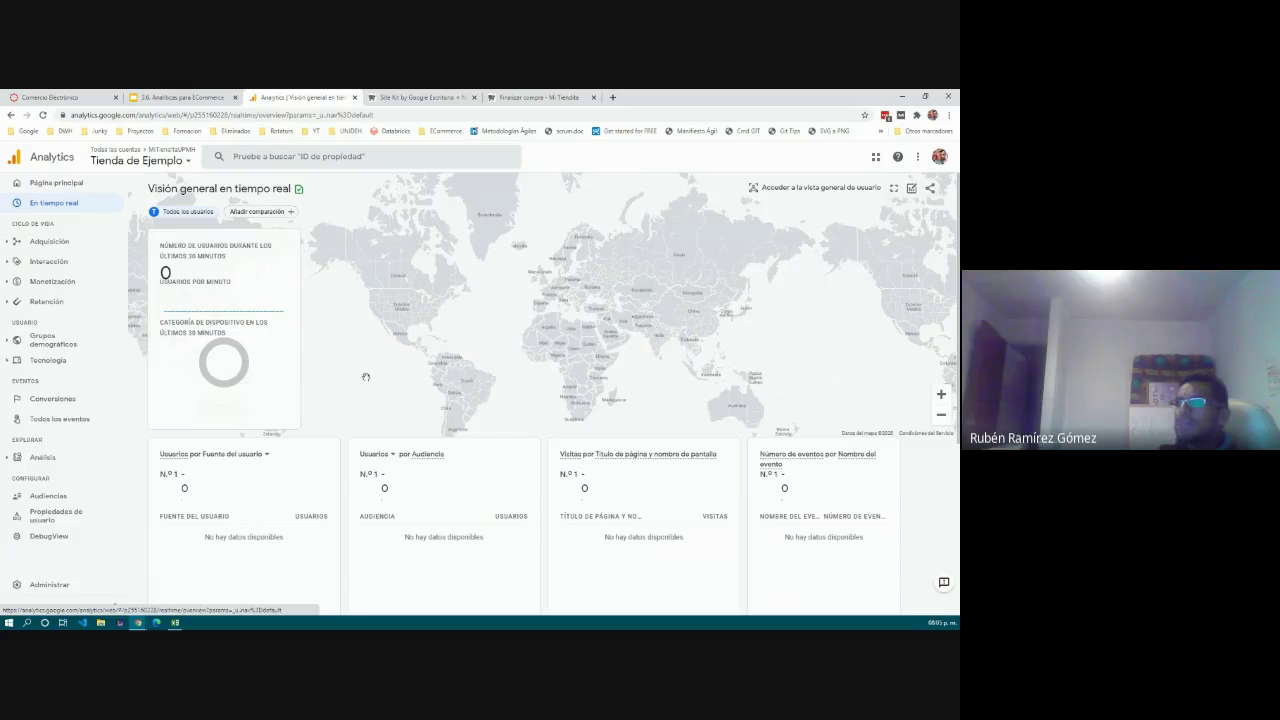
{"action": "left_click_drag", "start_coordinate": [420, 361], "coordinate": [435, 396]}
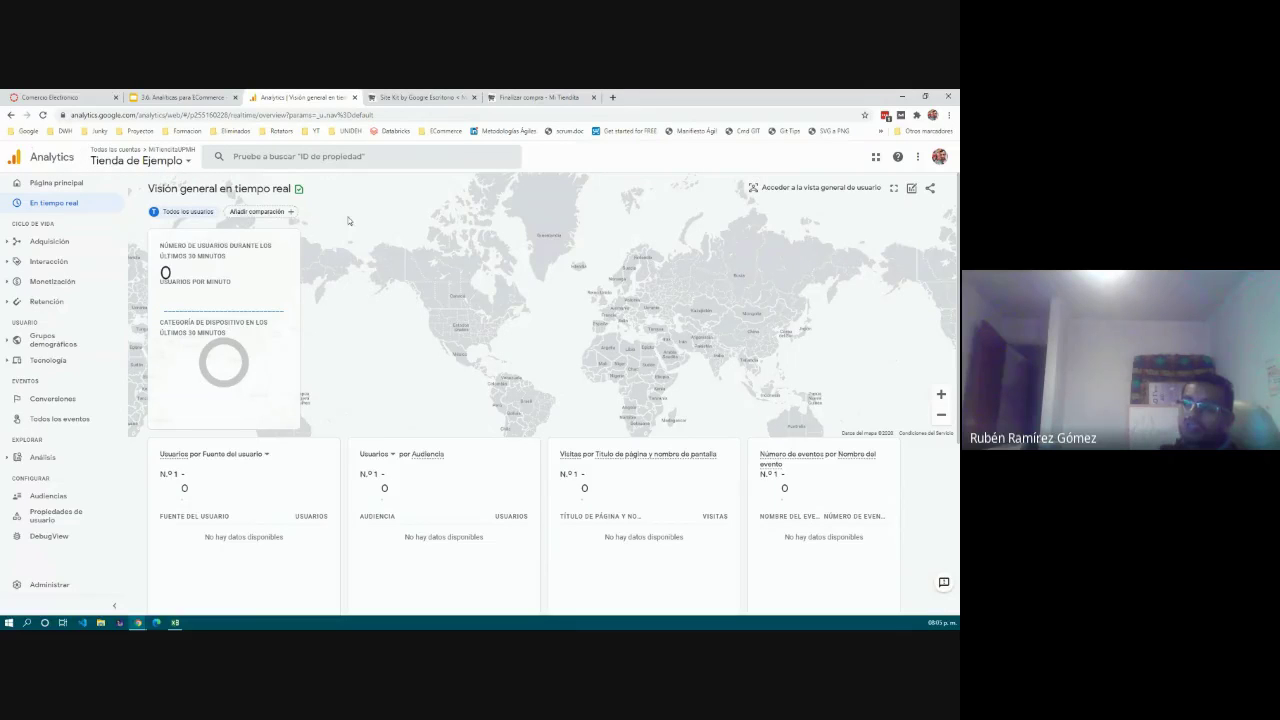
{"action": "left_click_drag", "start_coordinate": [445, 358], "coordinate": [419, 368]}
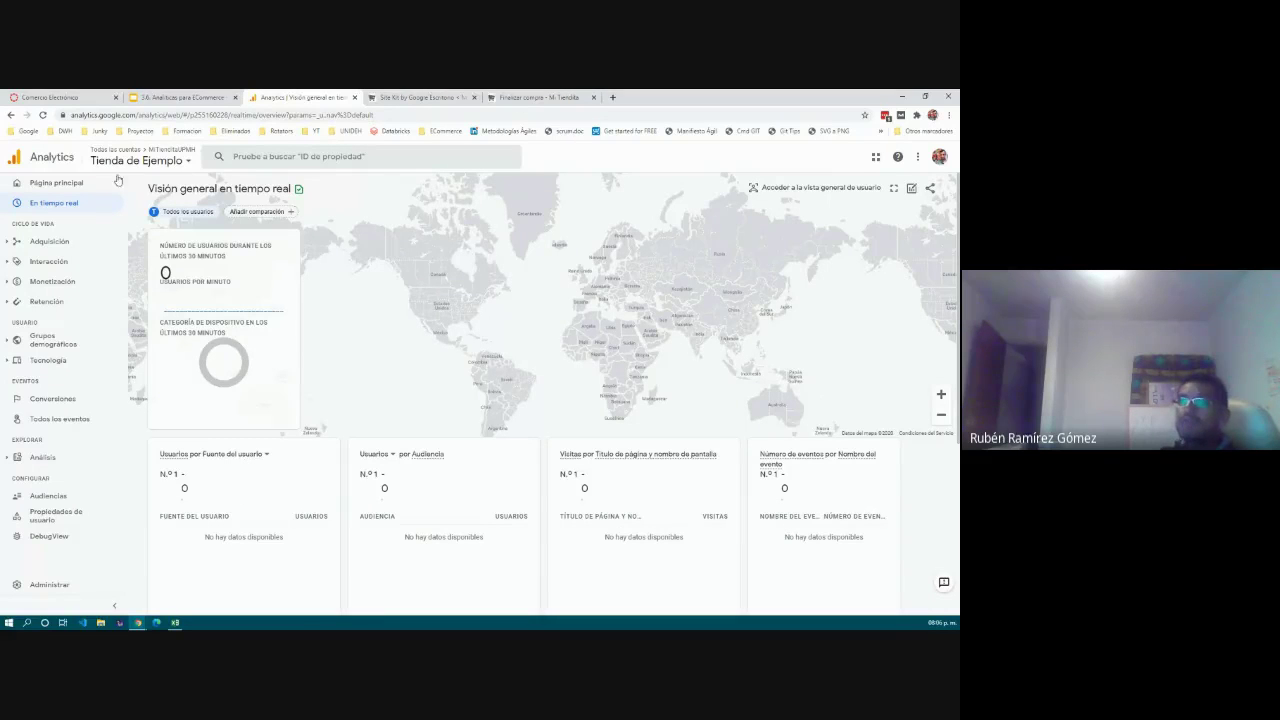
{"action": "left_click", "coordinate": [146, 159]}
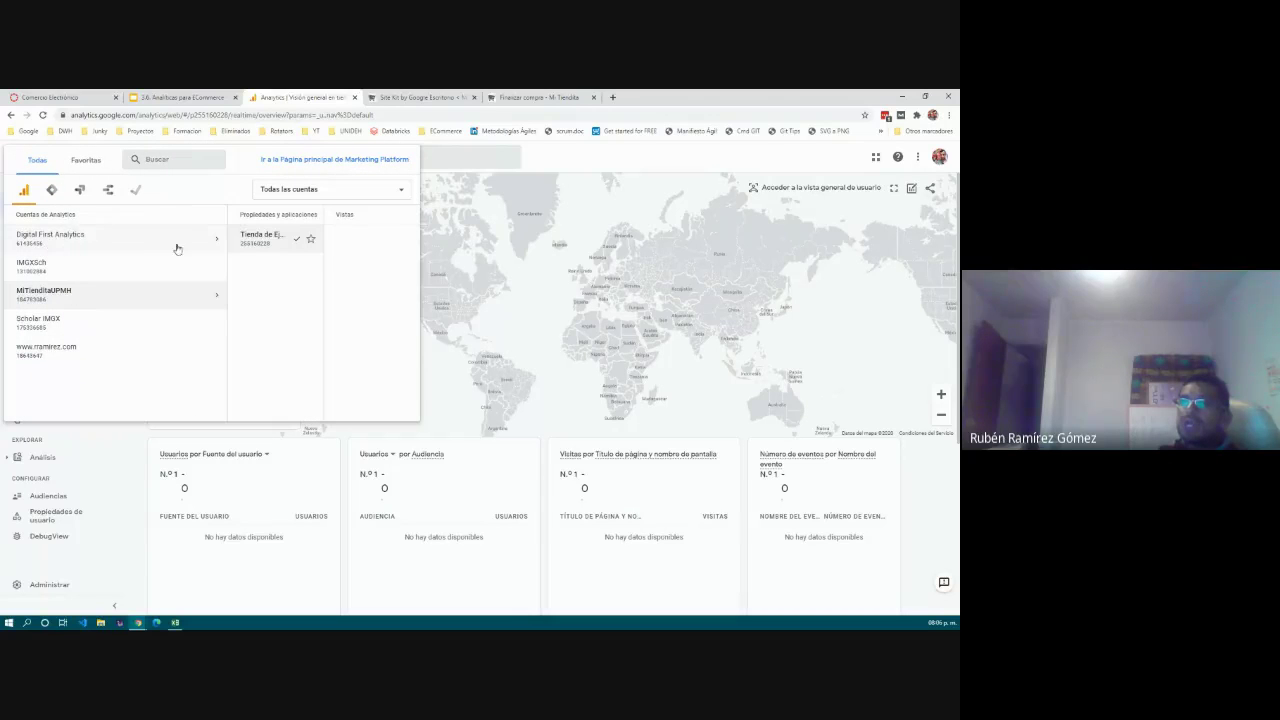
- Pick Digital First Analytics, then MNG - Boston Herald - Web, and open The Boston Herald - AMP view
{"action": "left_click", "coordinate": [30, 240]}
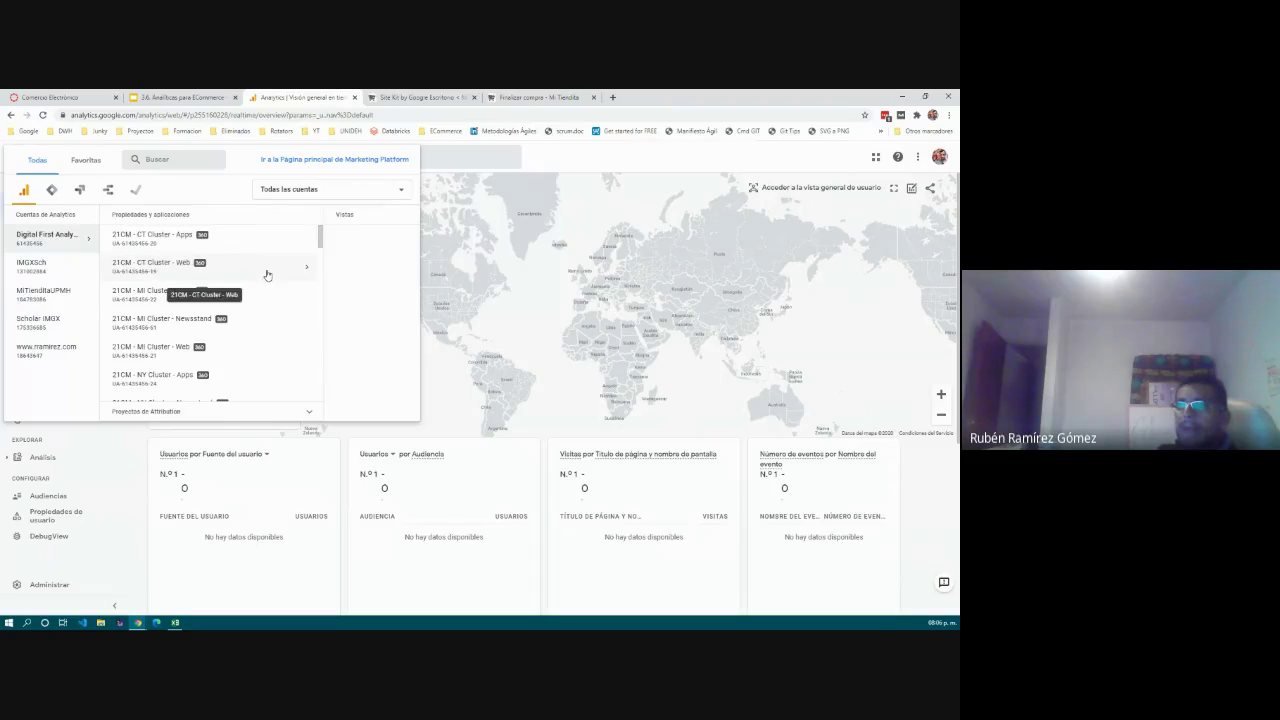
{"action": "scroll", "coordinate": [267, 274], "scroll_direction": "down", "scroll_amount": 5}
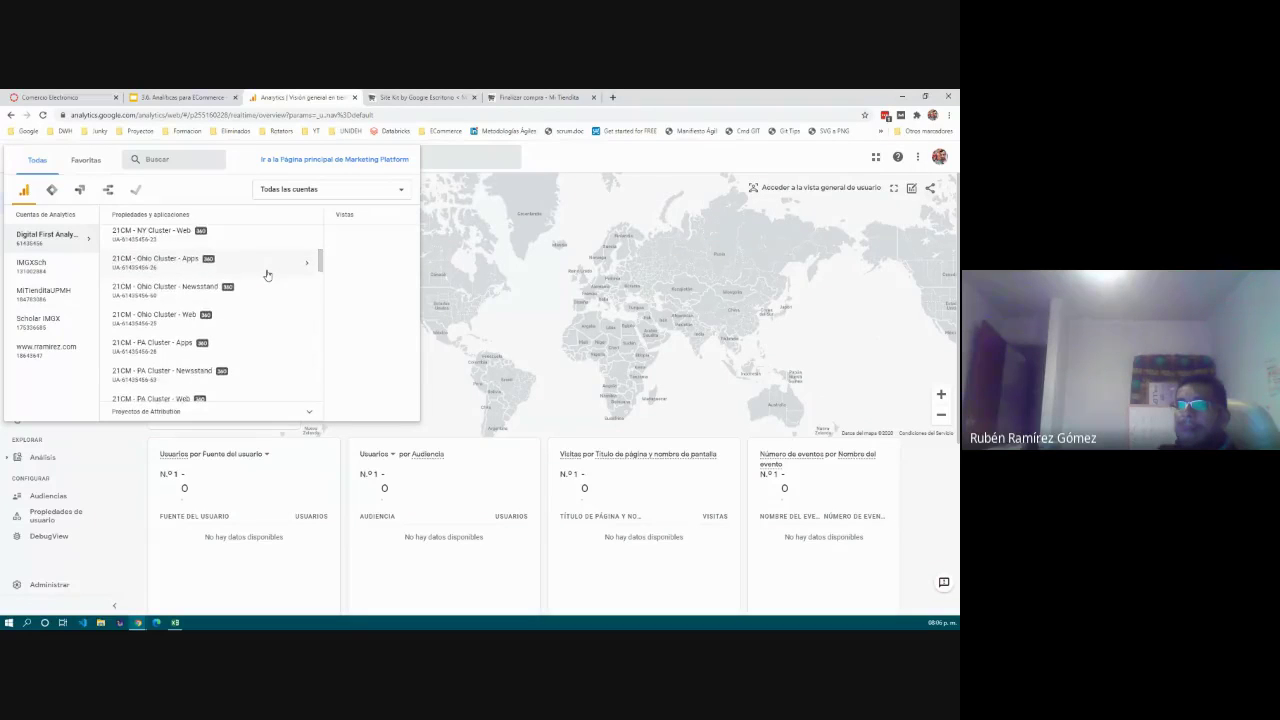
{"action": "scroll", "coordinate": [267, 274], "scroll_direction": "down", "scroll_amount": 3}
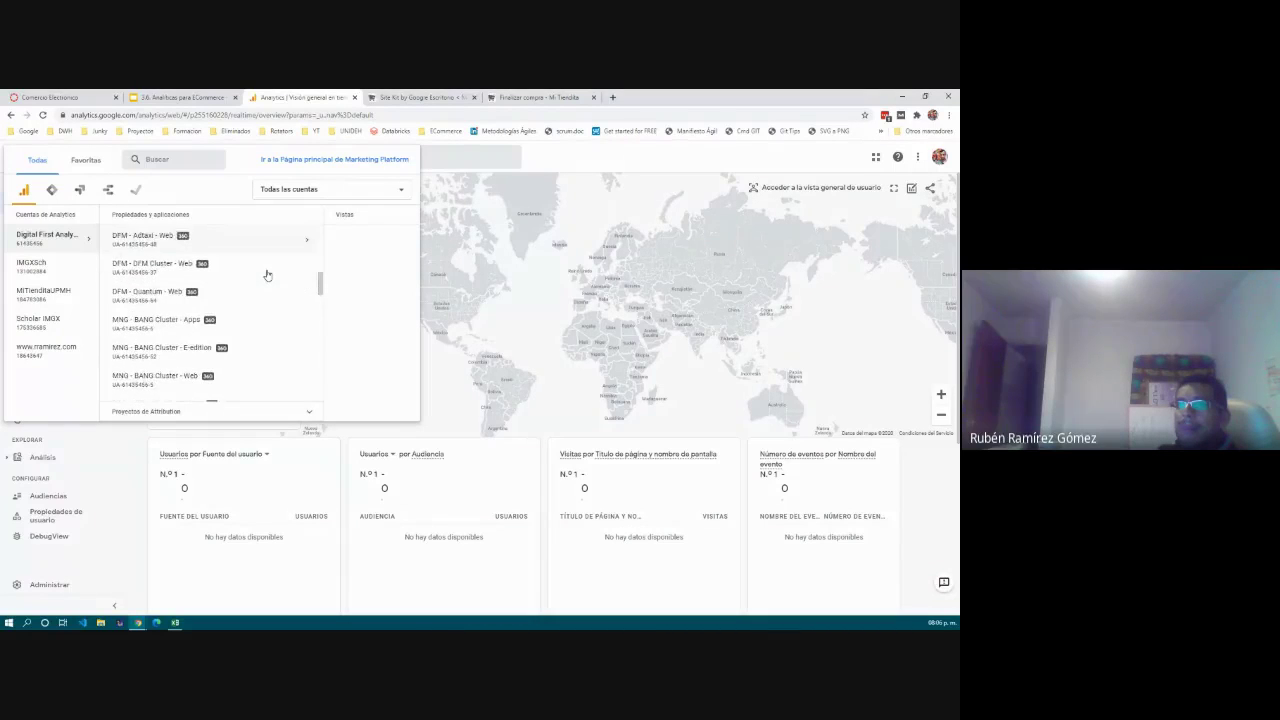
{"action": "scroll", "coordinate": [267, 274], "scroll_direction": "down", "scroll_amount": 3}
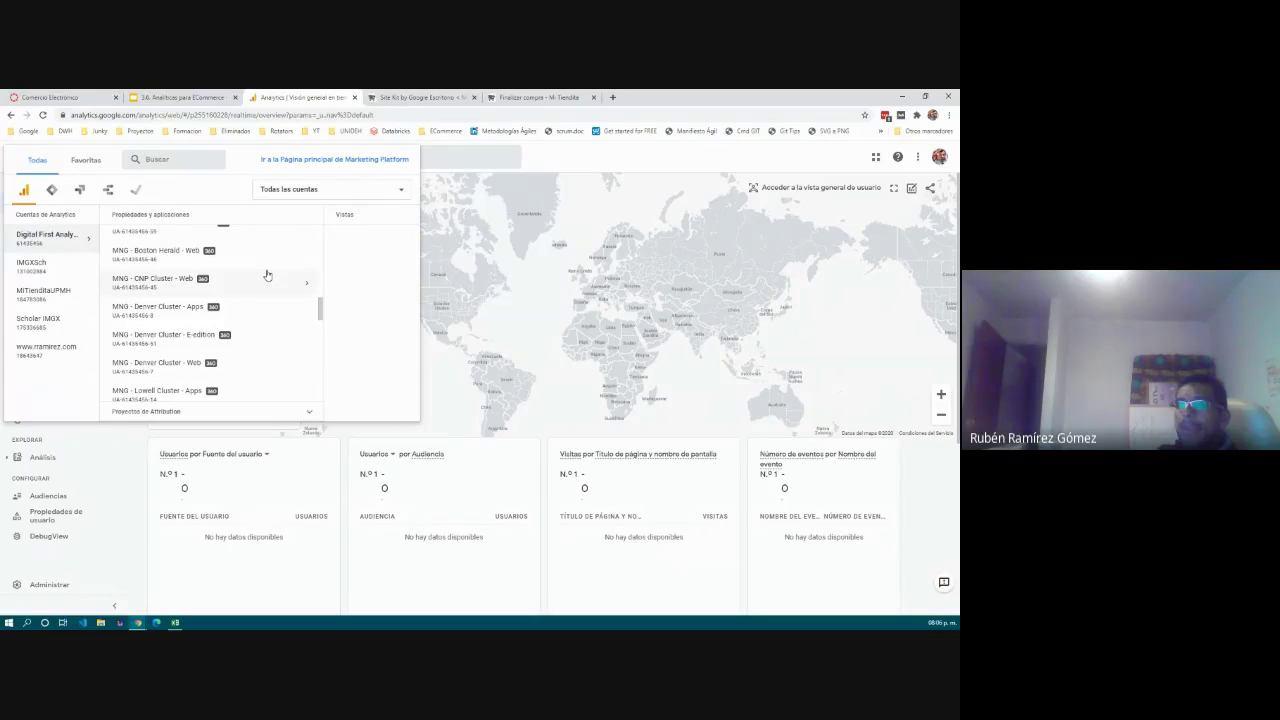
{"action": "scroll", "coordinate": [267, 274], "scroll_direction": "up", "scroll_amount": 1}
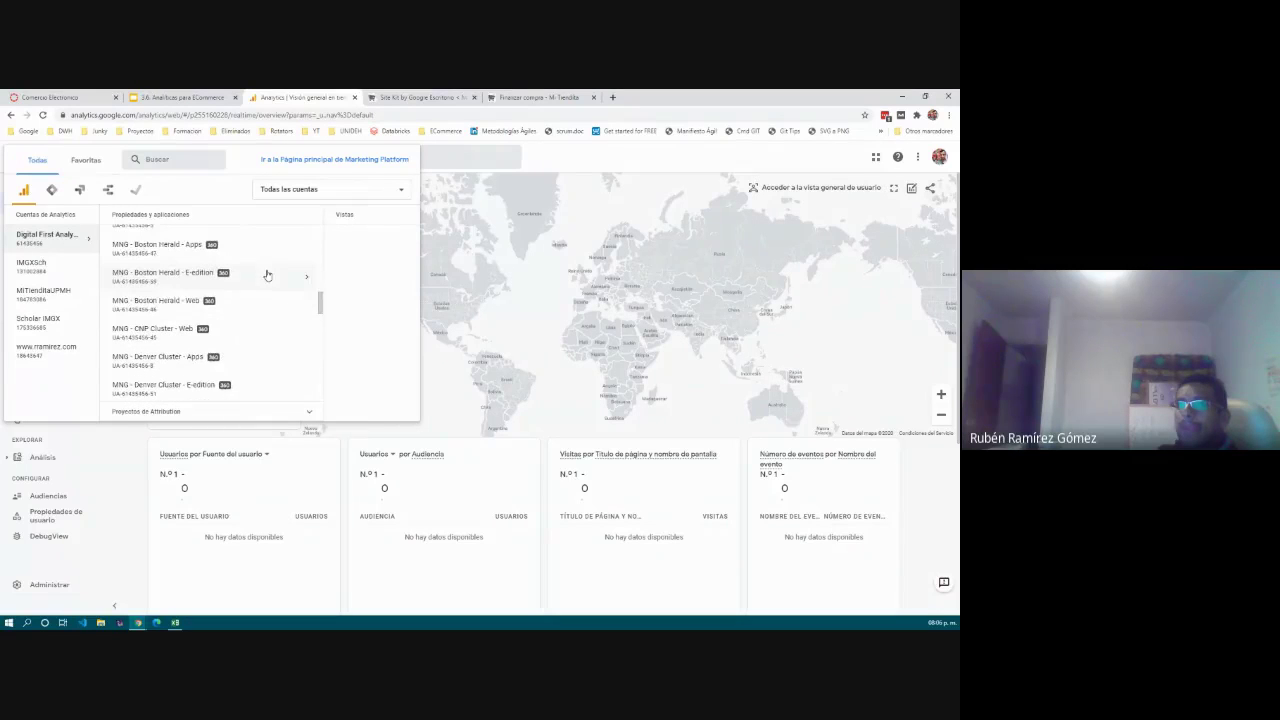
{"action": "left_click", "coordinate": [146, 303]}
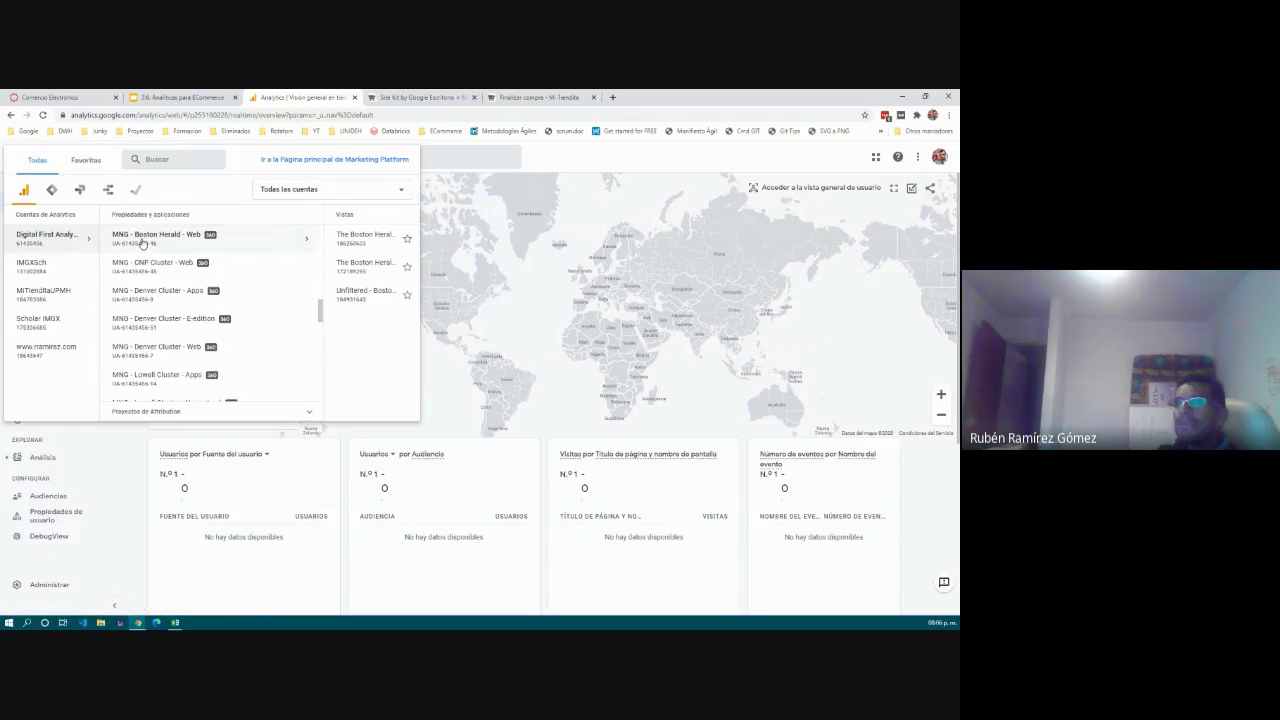
{"action": "left_click", "coordinate": [285, 238]}
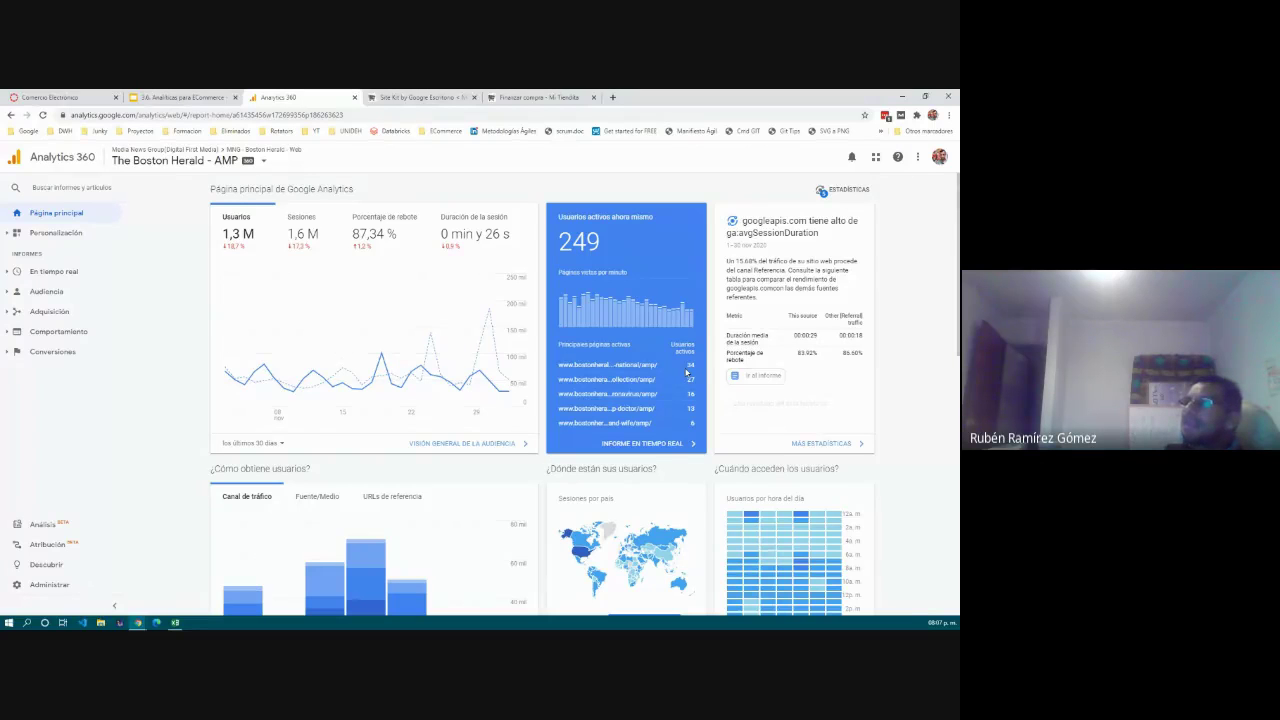
{"action": "scroll", "coordinate": [686, 372], "scroll_direction": "down", "scroll_amount": 5}
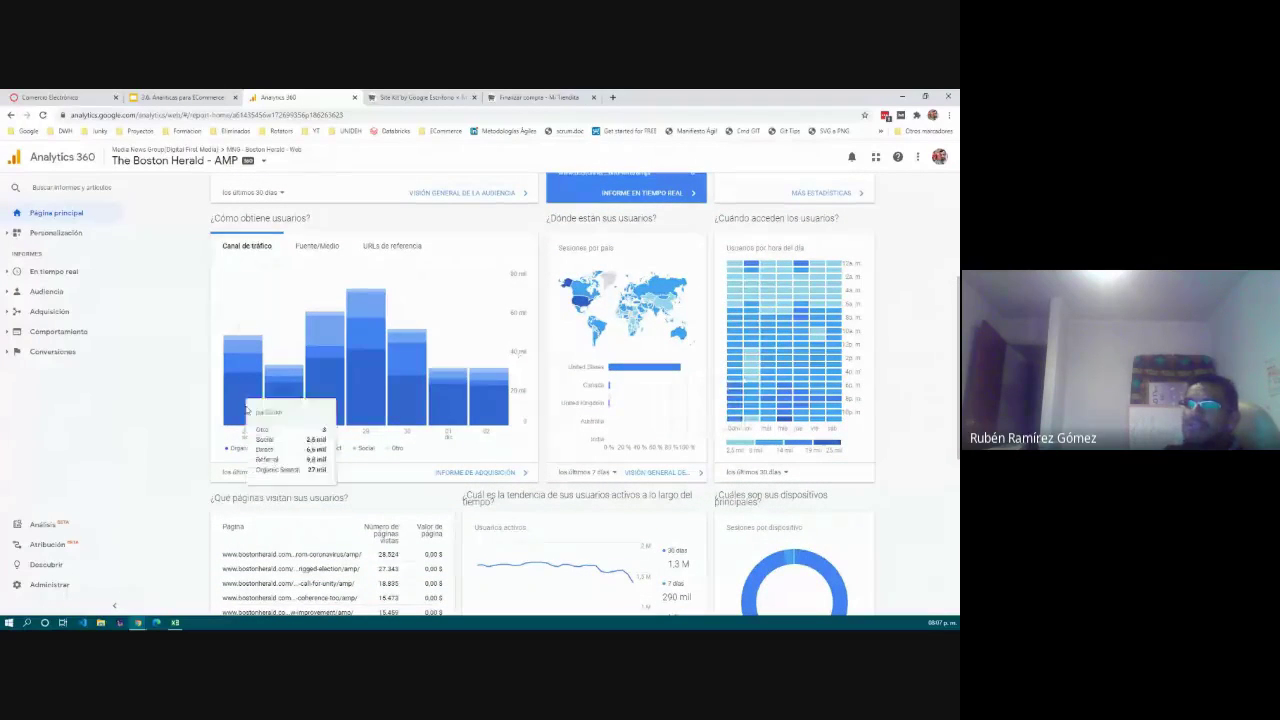
{"action": "mouse_move", "coordinate": [495, 410]}
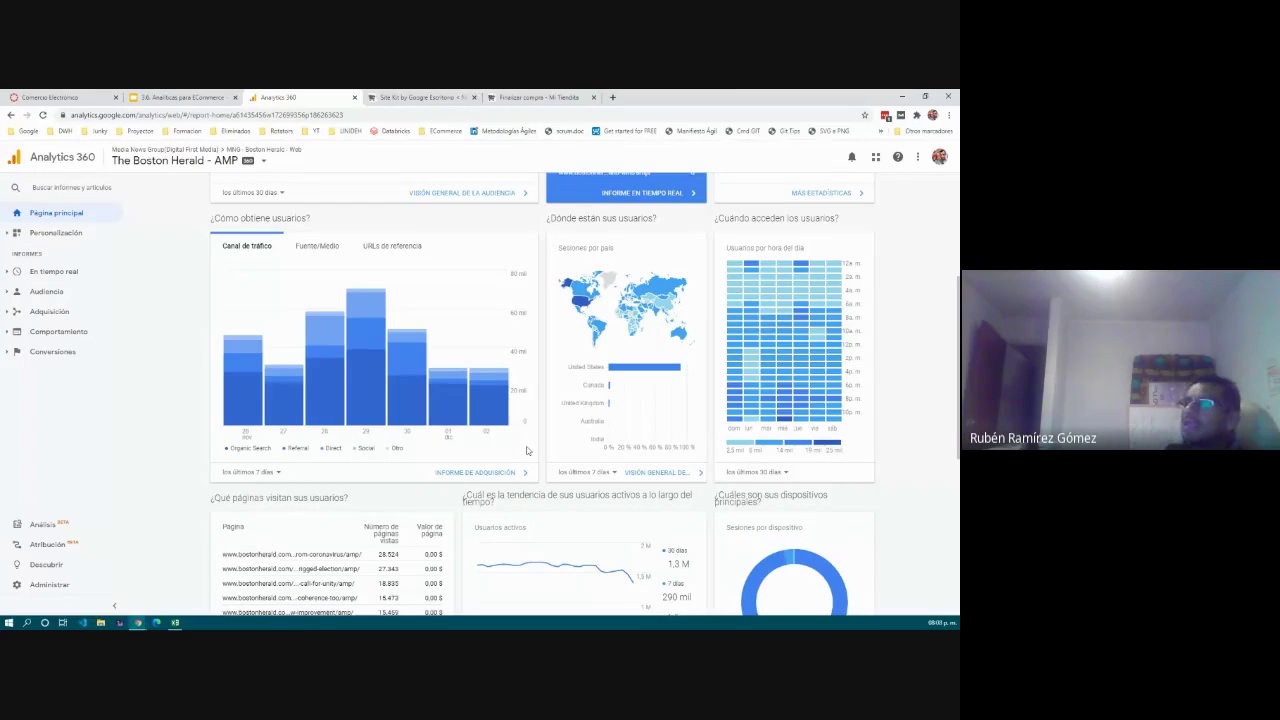
{"action": "mouse_move", "coordinate": [580, 321]}
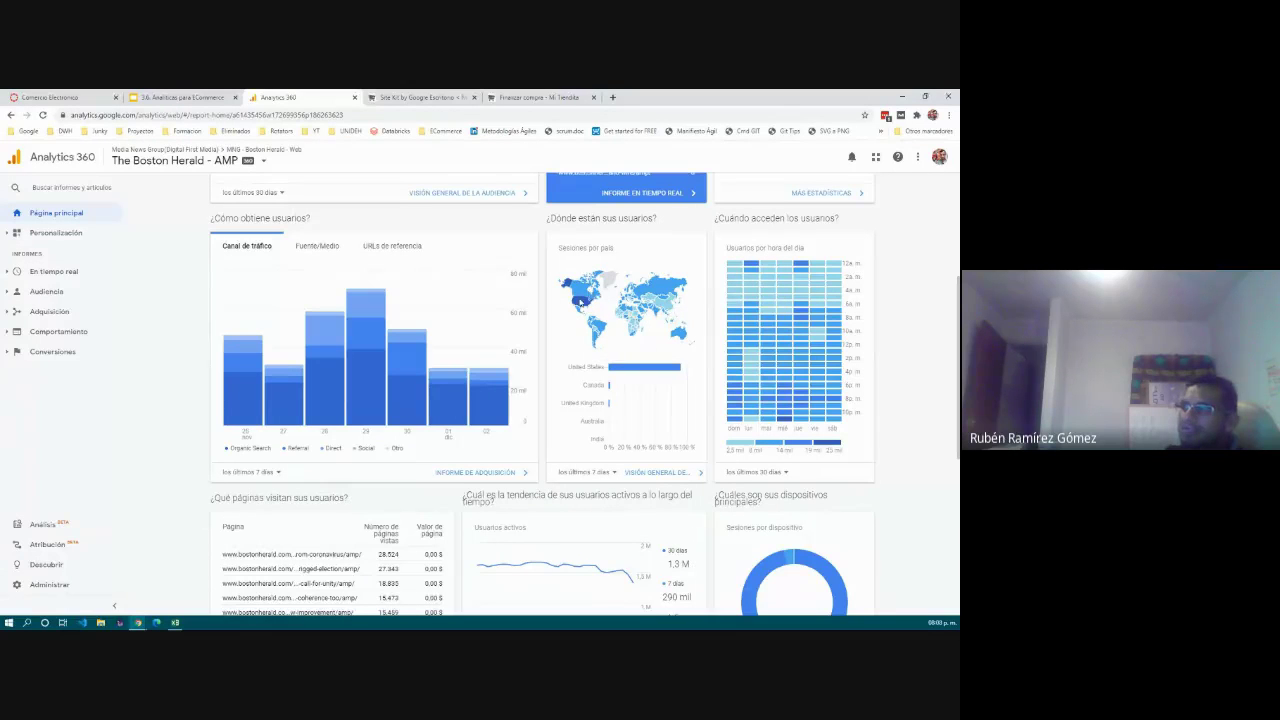
{"action": "mouse_move", "coordinate": [588, 308]}
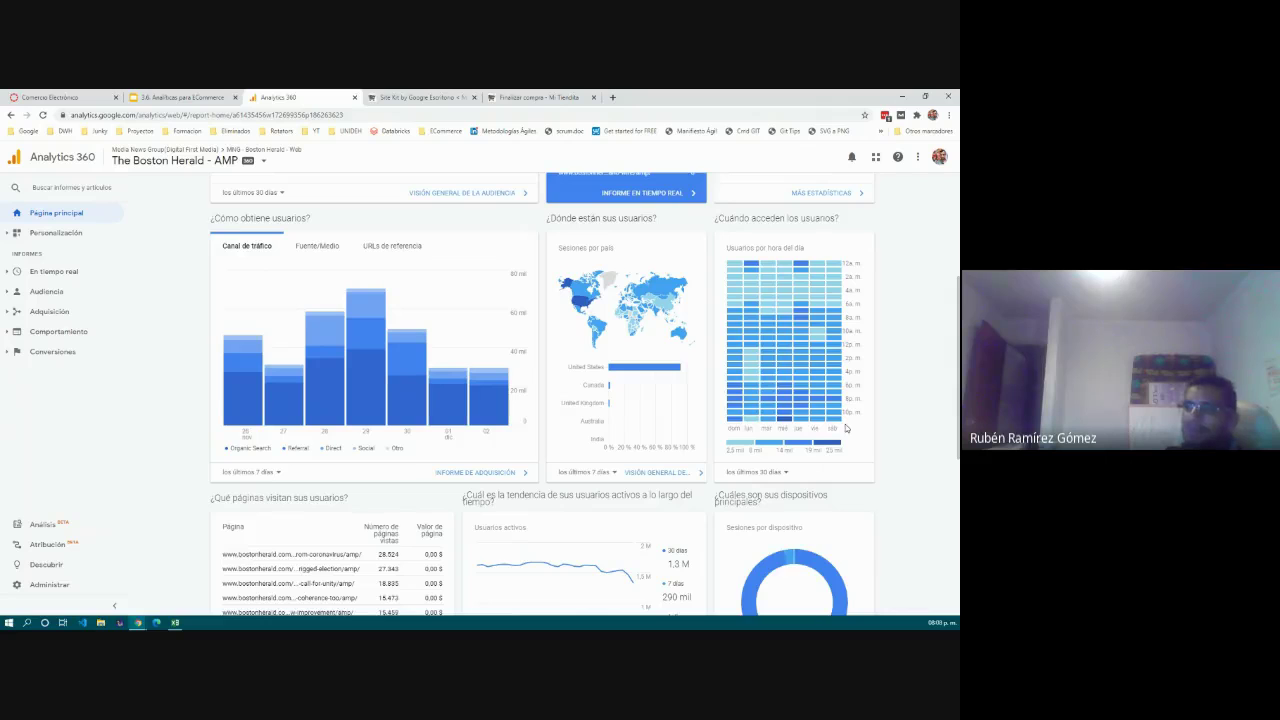
{"action": "scroll", "coordinate": [845, 428], "scroll_direction": "down", "scroll_amount": 5}
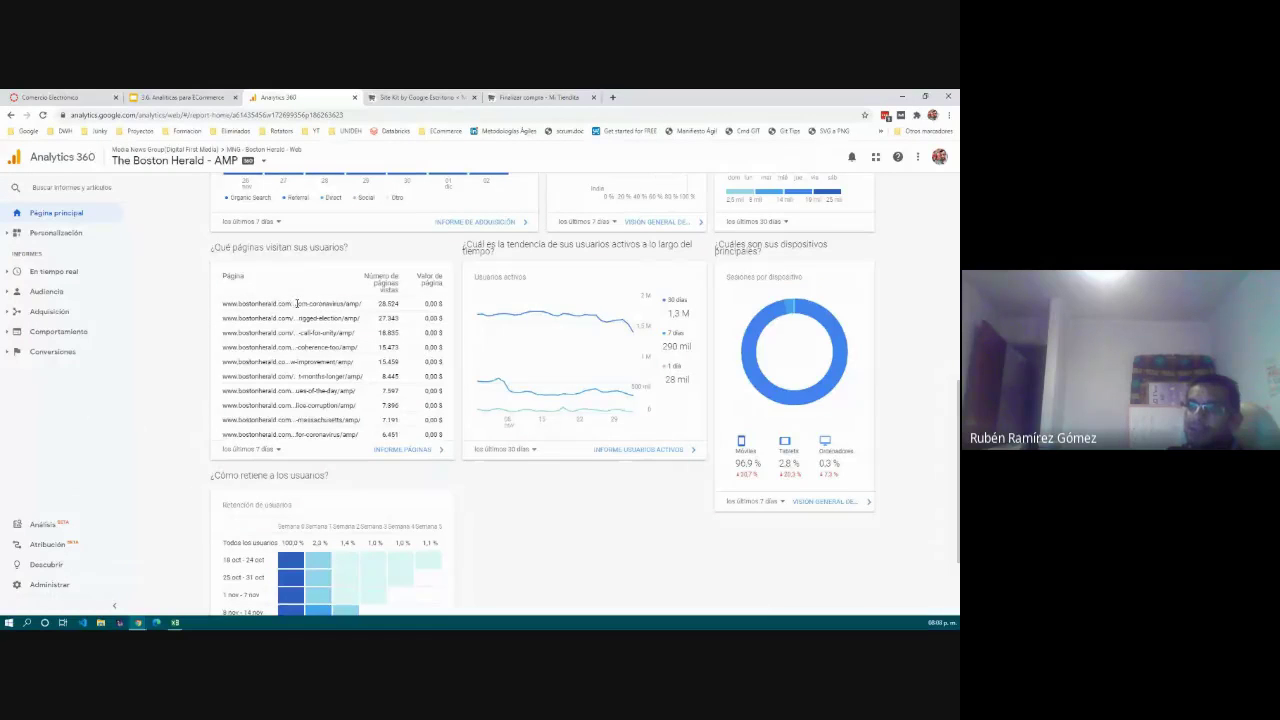
{"action": "left_click_drag", "start_coordinate": [328, 303], "coordinate": [360, 303]}
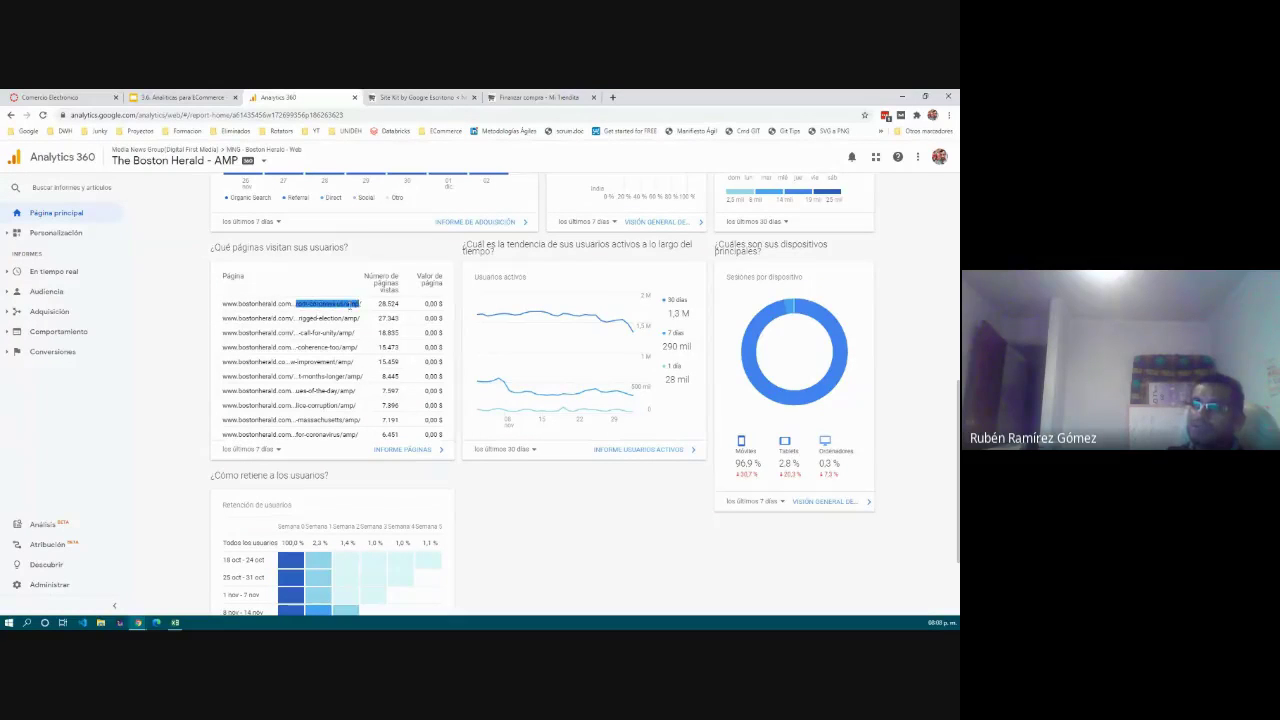
{"action": "left_click", "coordinate": [566, 485]}
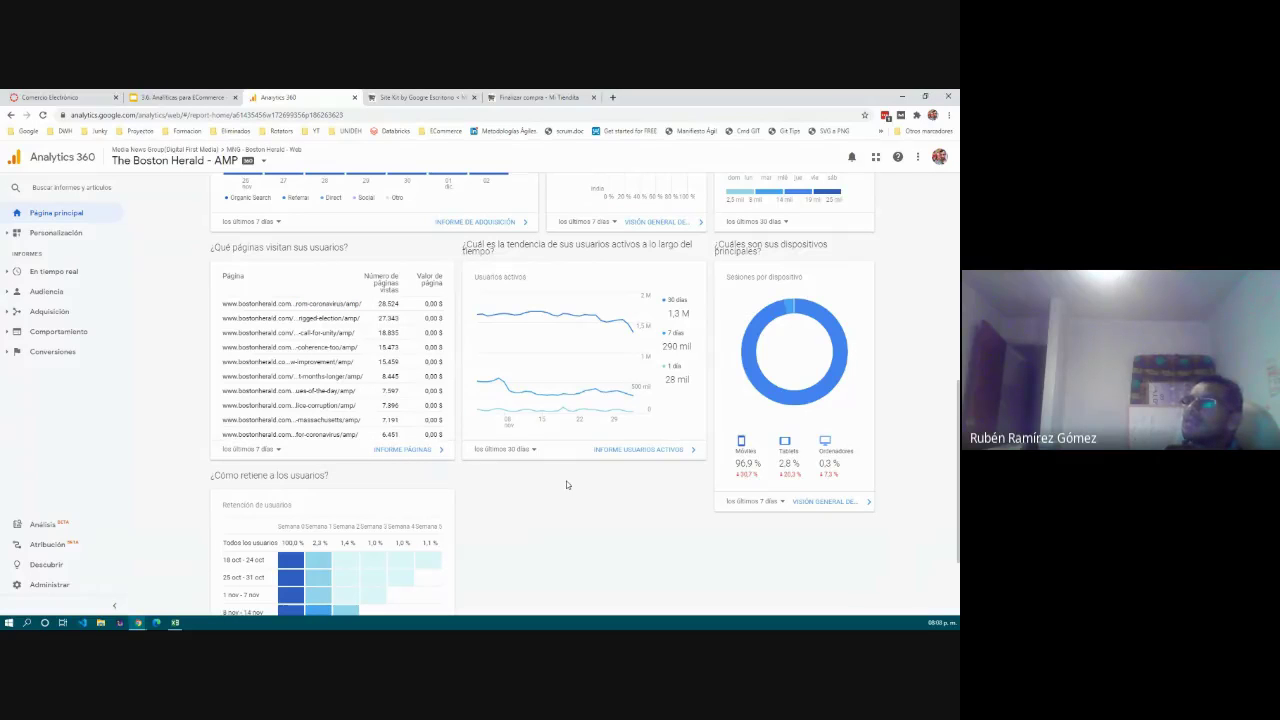
{"action": "scroll", "coordinate": [566, 485], "scroll_direction": "down", "scroll_amount": 1}
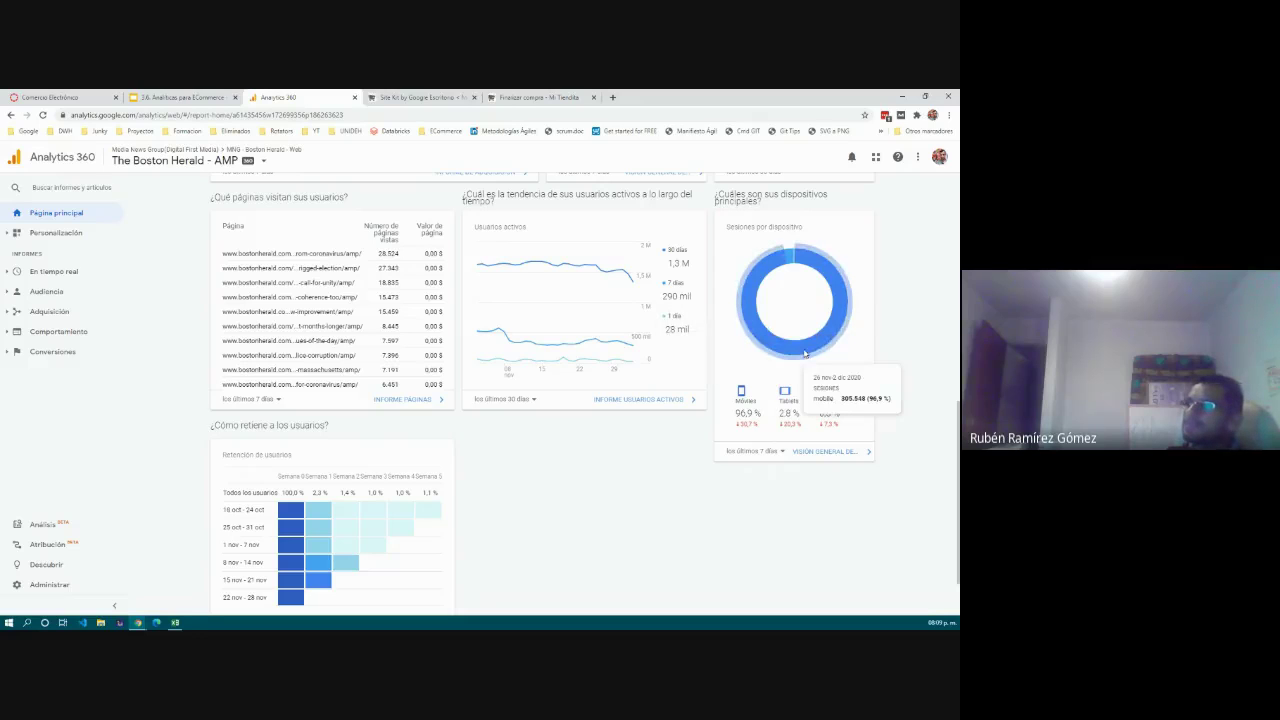
{"action": "scroll", "coordinate": [805, 352], "scroll_direction": "down", "scroll_amount": 1}
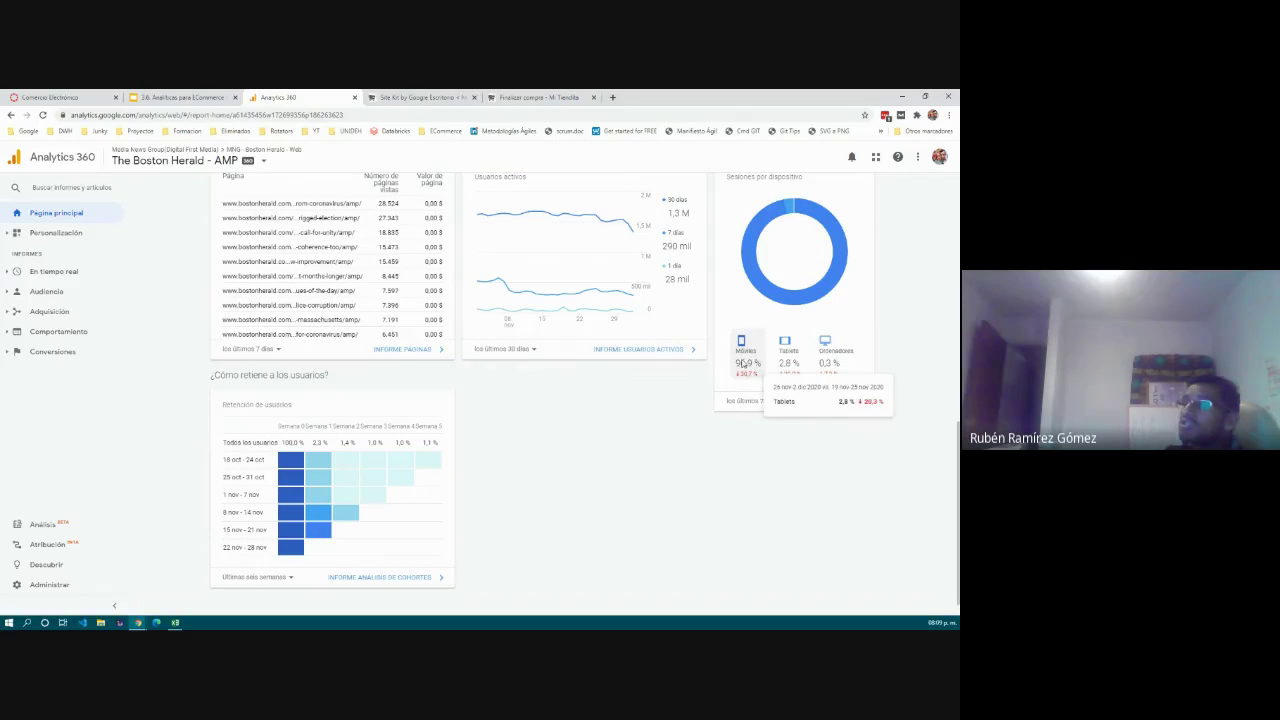
{"action": "scroll", "coordinate": [830, 380], "scroll_direction": "up", "scroll_amount": 1}
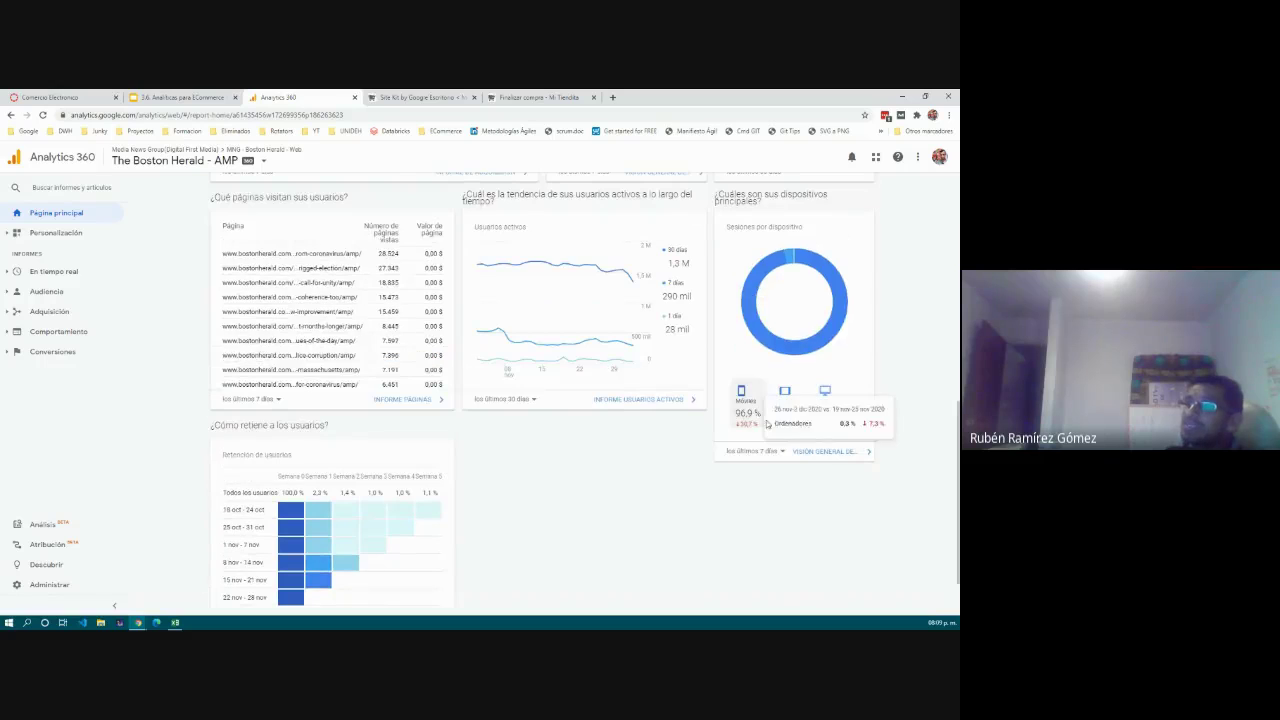
{"action": "scroll", "coordinate": [745, 440], "scroll_direction": "down", "scroll_amount": 1}
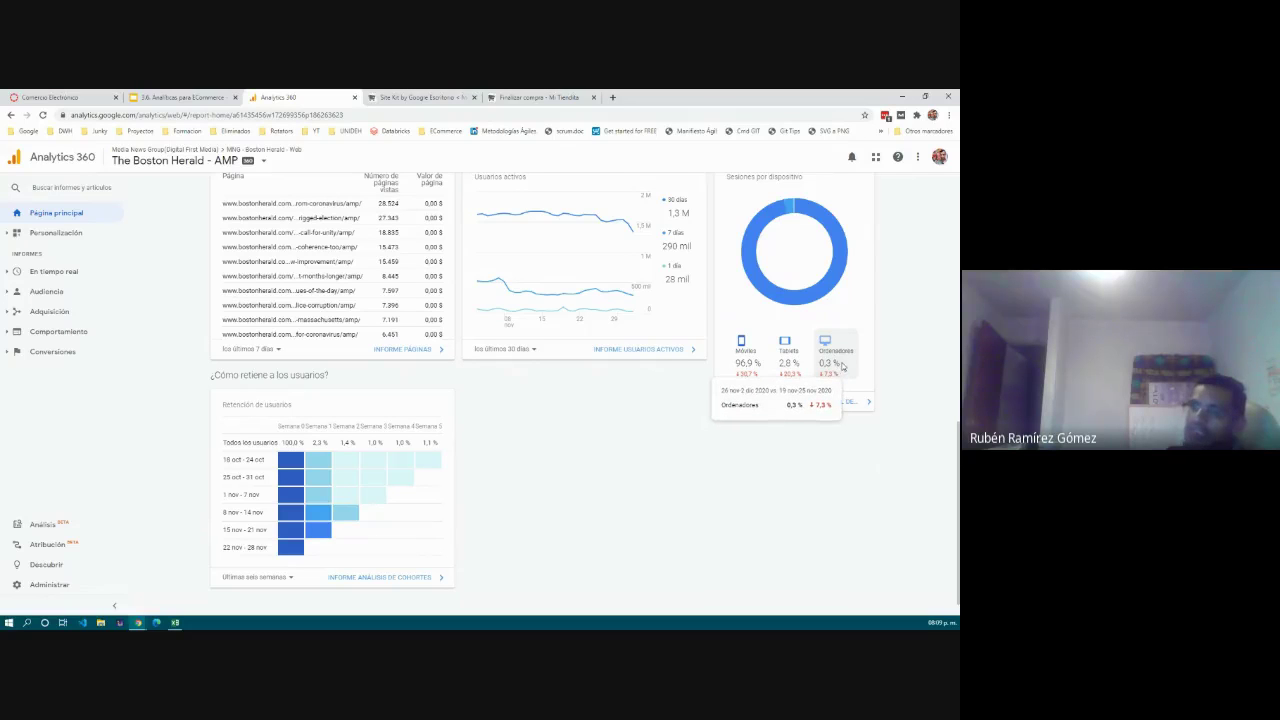
{"action": "scroll", "coordinate": [483, 478], "scroll_direction": "down", "scroll_amount": 1}
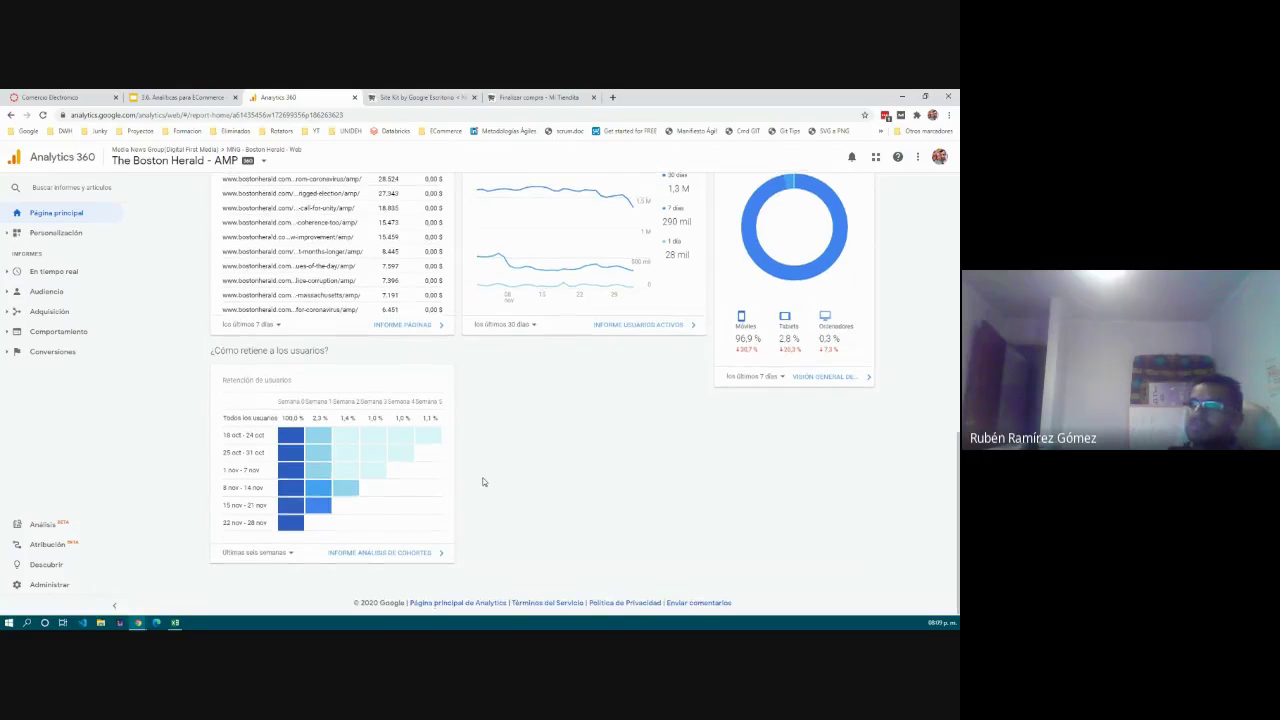
{"action": "scroll", "coordinate": [483, 481], "scroll_direction": "up", "scroll_amount": 10}
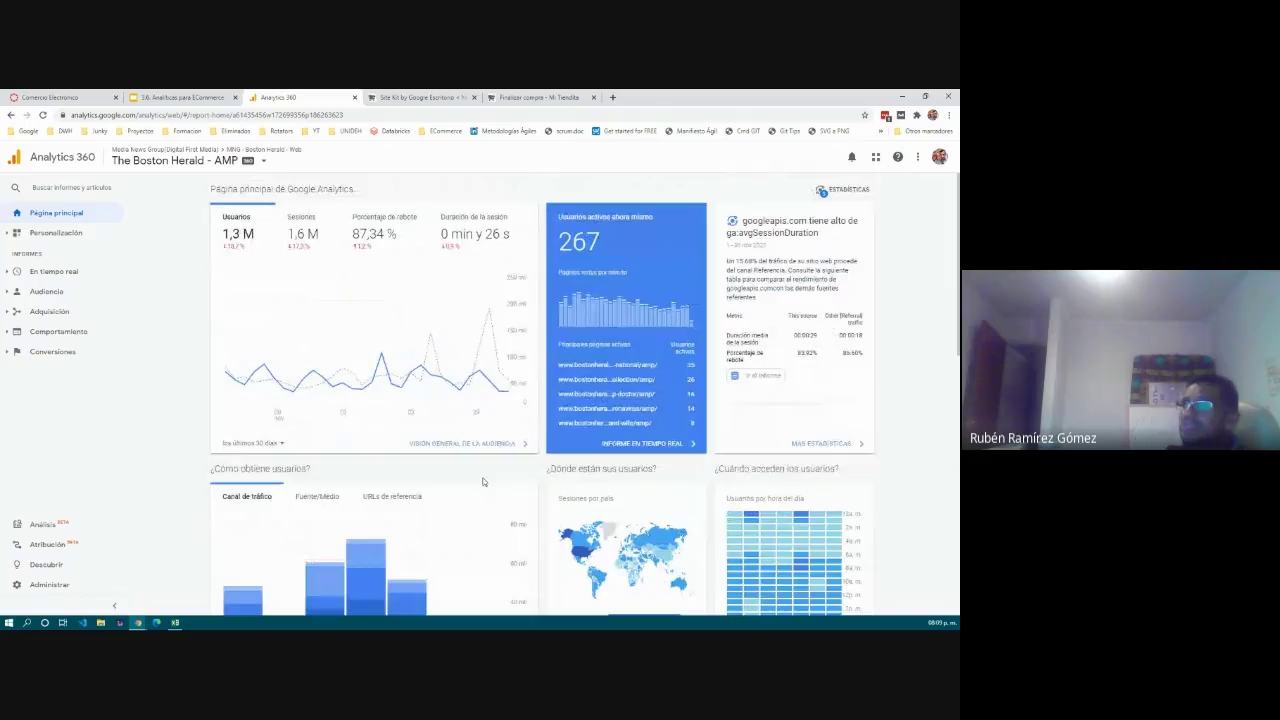
- Chart Sesiones, Porcentaje de rebote and Duración de la sesión in the home summary trend
{"action": "left_click_drag", "start_coordinate": [242, 189], "coordinate": [260, 189]}
{"action": "left_click", "coordinate": [300, 225]}
{"action": "left_click", "coordinate": [384, 231]}
{"action": "left_click", "coordinate": [468, 232]}
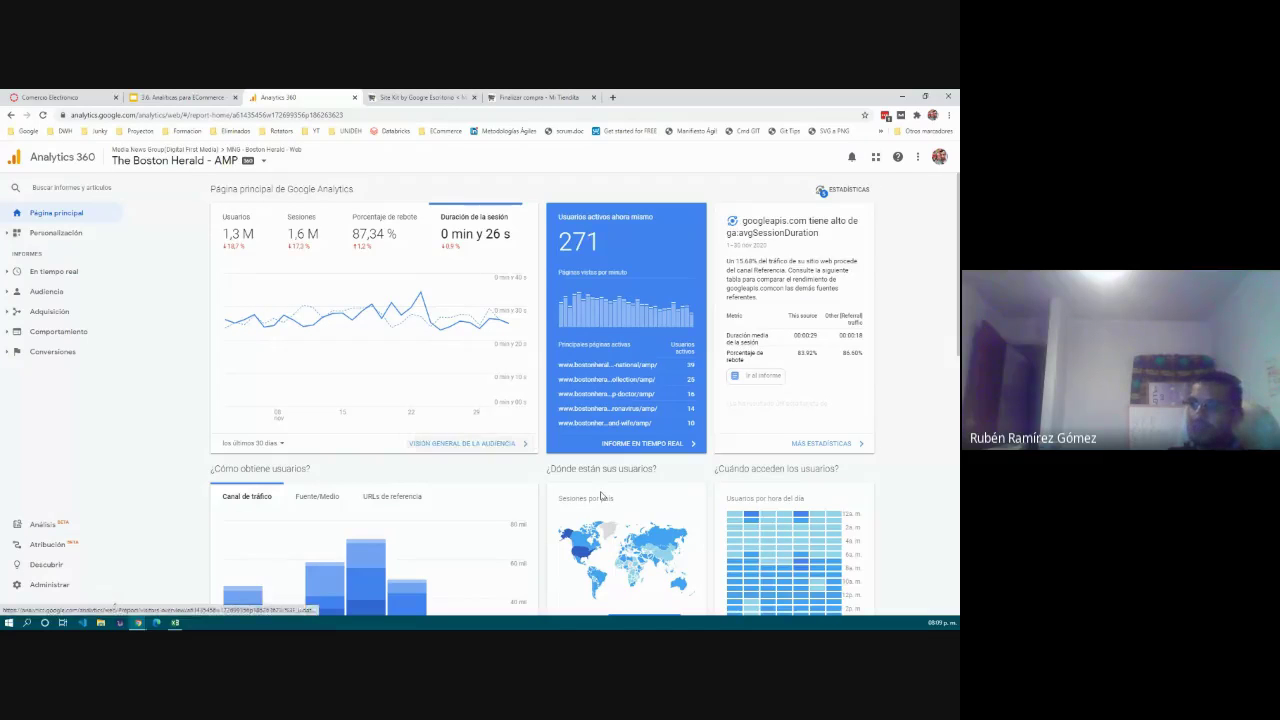
- Break the home page acquisition summary down by Fuente/Medio
{"action": "scroll", "coordinate": [601, 495], "scroll_direction": "down", "scroll_amount": 5}
{"action": "scroll", "coordinate": [601, 490], "scroll_direction": "up", "scroll_amount": 3}
{"action": "left_click", "coordinate": [316, 398]}
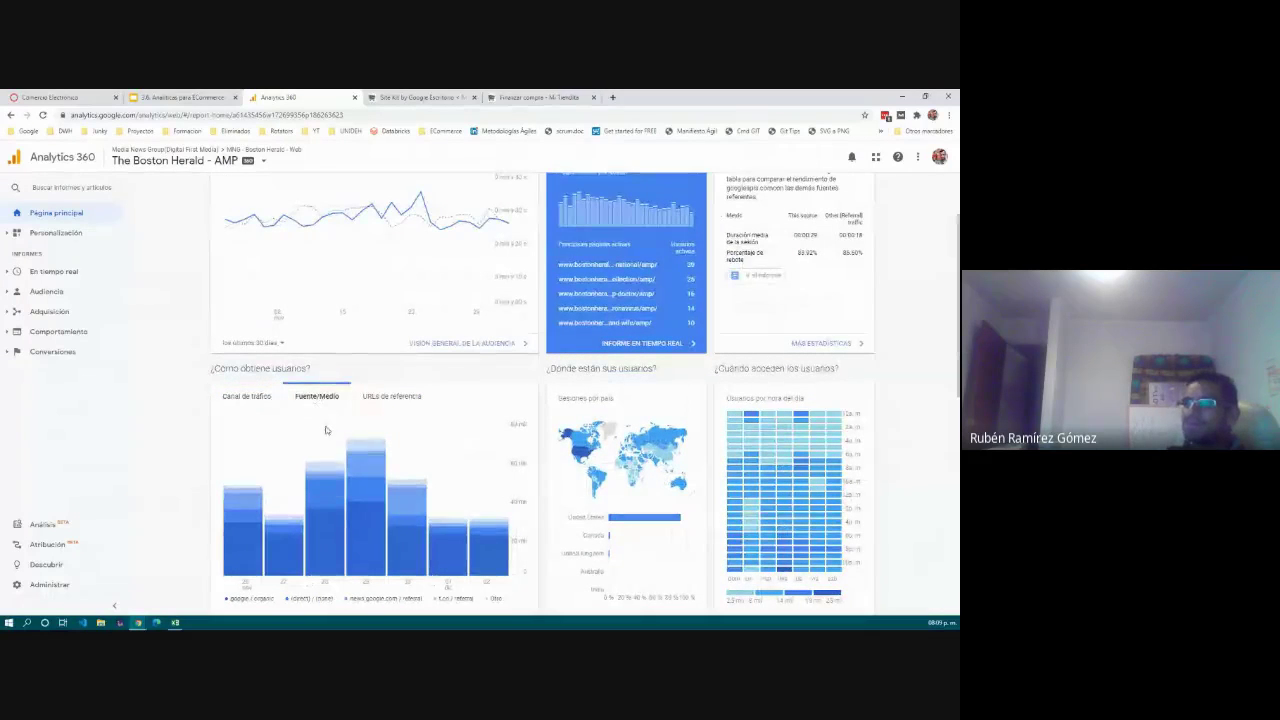
{"action": "scroll", "coordinate": [628, 422], "scroll_direction": "down", "scroll_amount": 1}
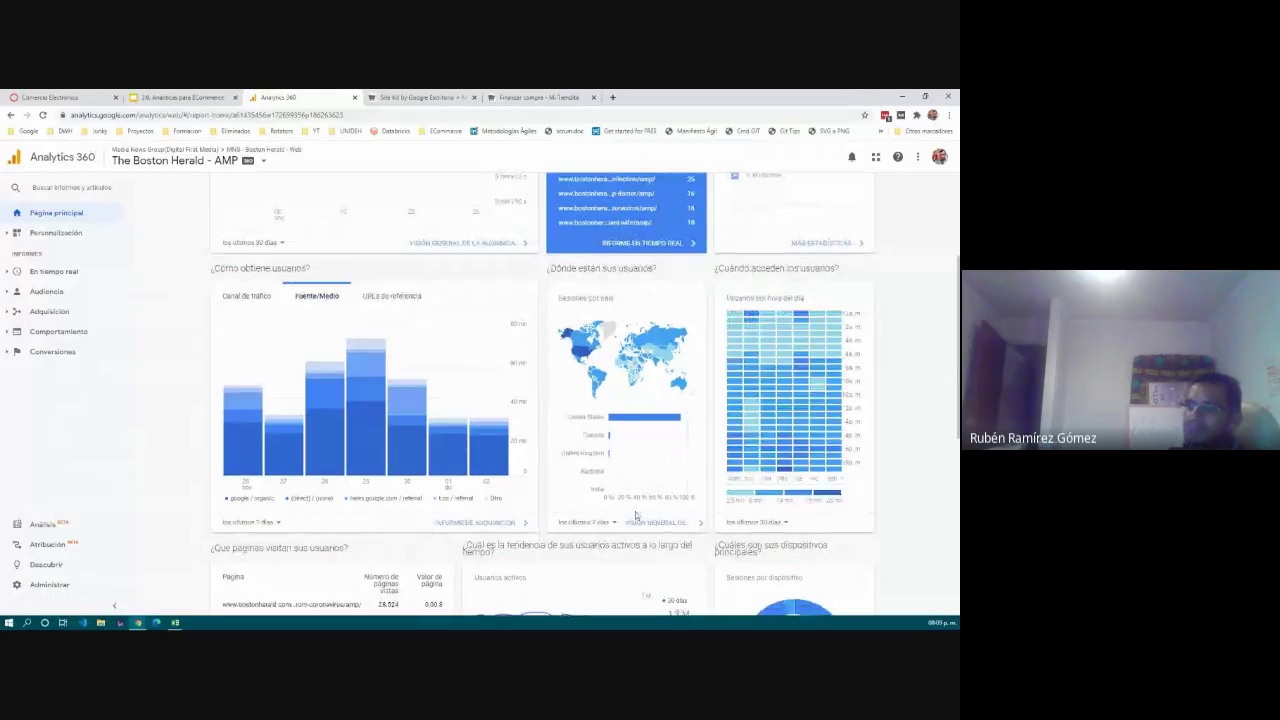
{"action": "scroll", "coordinate": [635, 515], "scroll_direction": "down", "scroll_amount": 8}
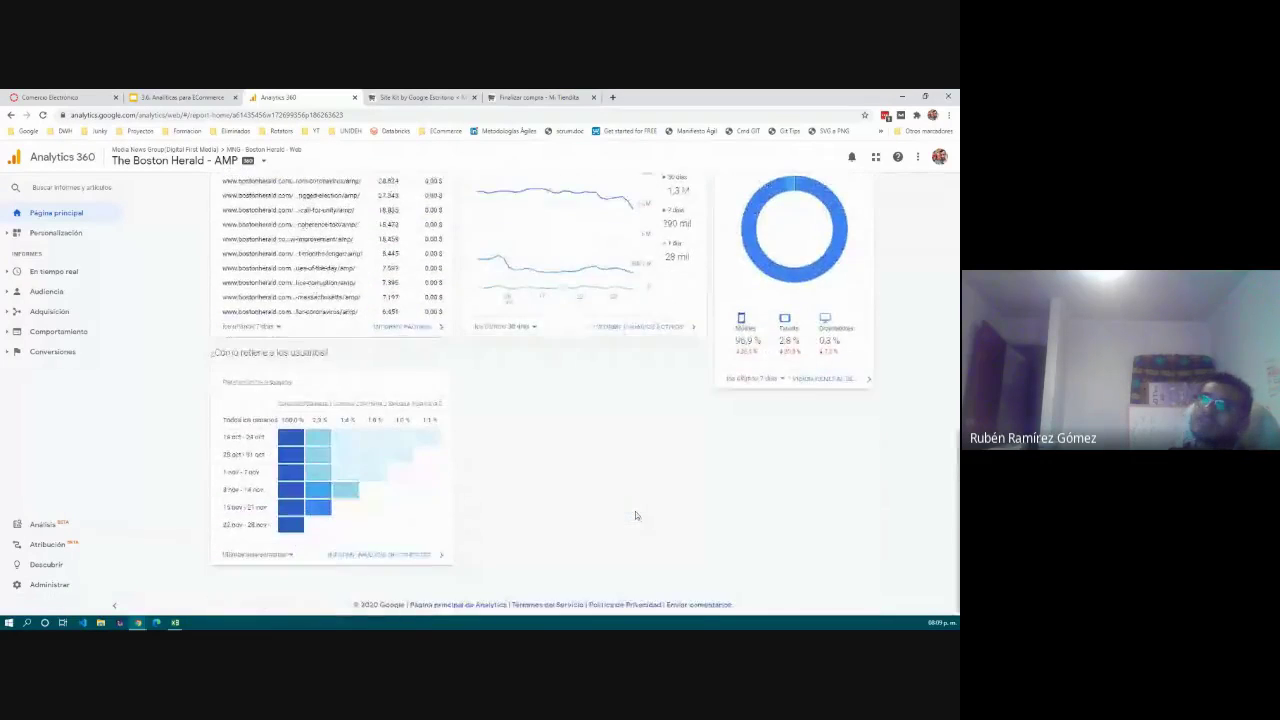
{"action": "scroll", "coordinate": [635, 515], "scroll_direction": "up", "scroll_amount": 10}
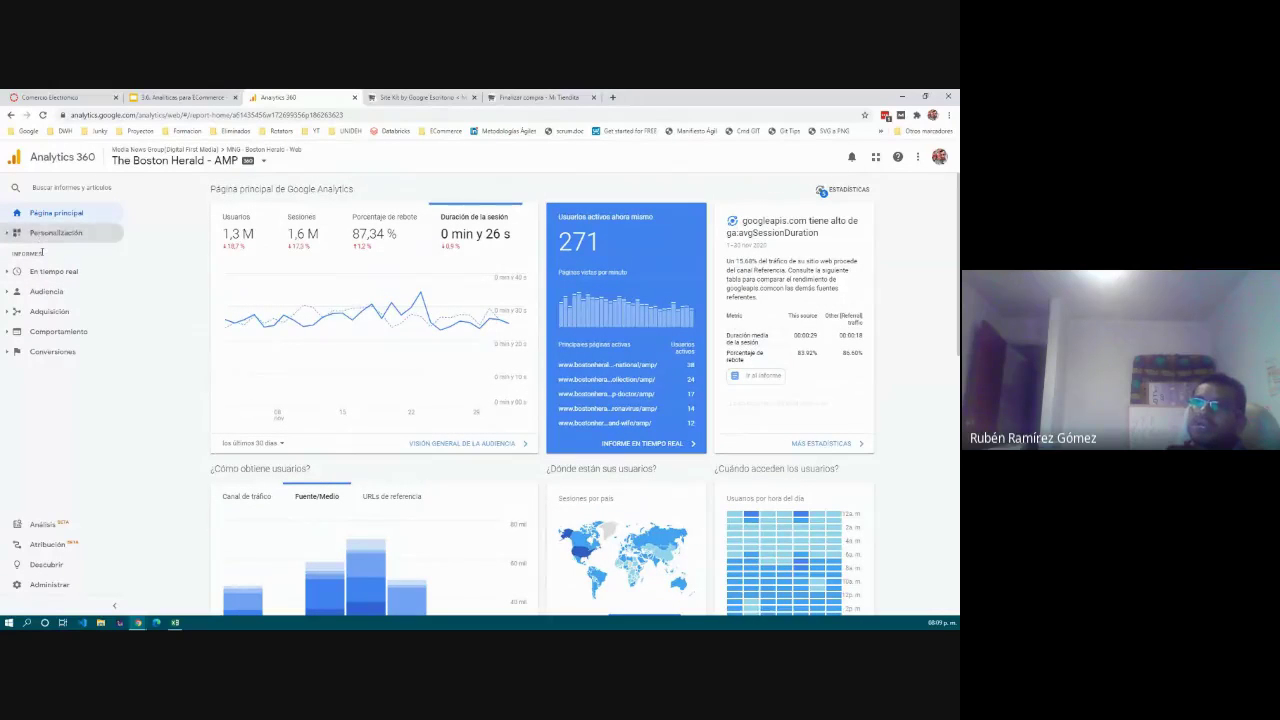
- Expand En tiempo real and open its Visión general report for The Boston Herald - AMP
{"action": "left_click", "coordinate": [44, 273]}
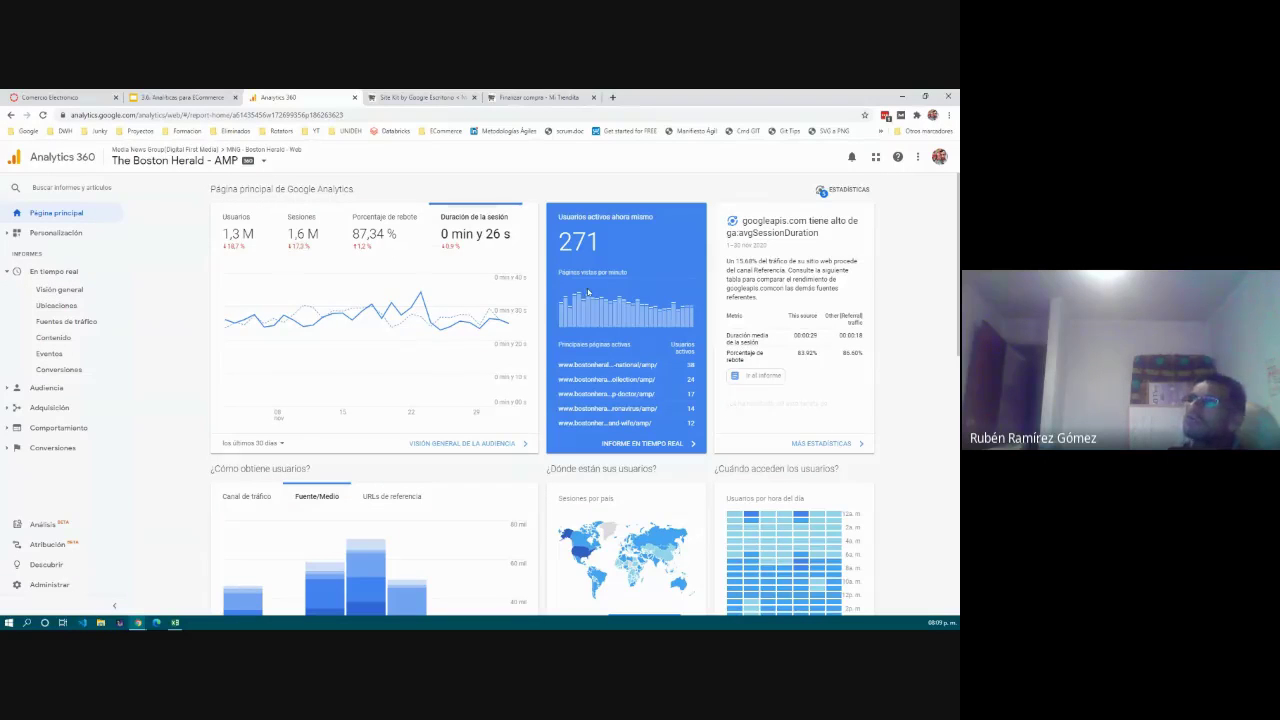
{"action": "scroll", "coordinate": [561, 461], "scroll_direction": "down", "scroll_amount": 3}
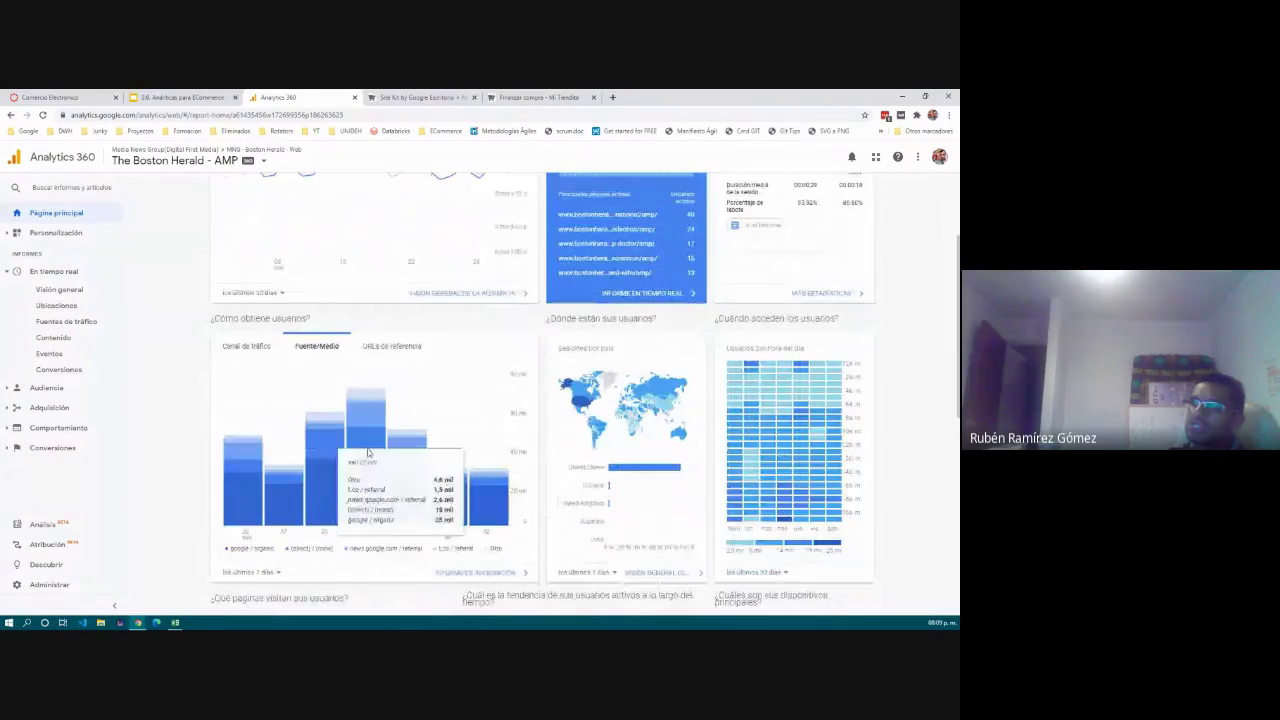
{"action": "scroll", "coordinate": [445, 491], "scroll_direction": "down", "scroll_amount": 5}
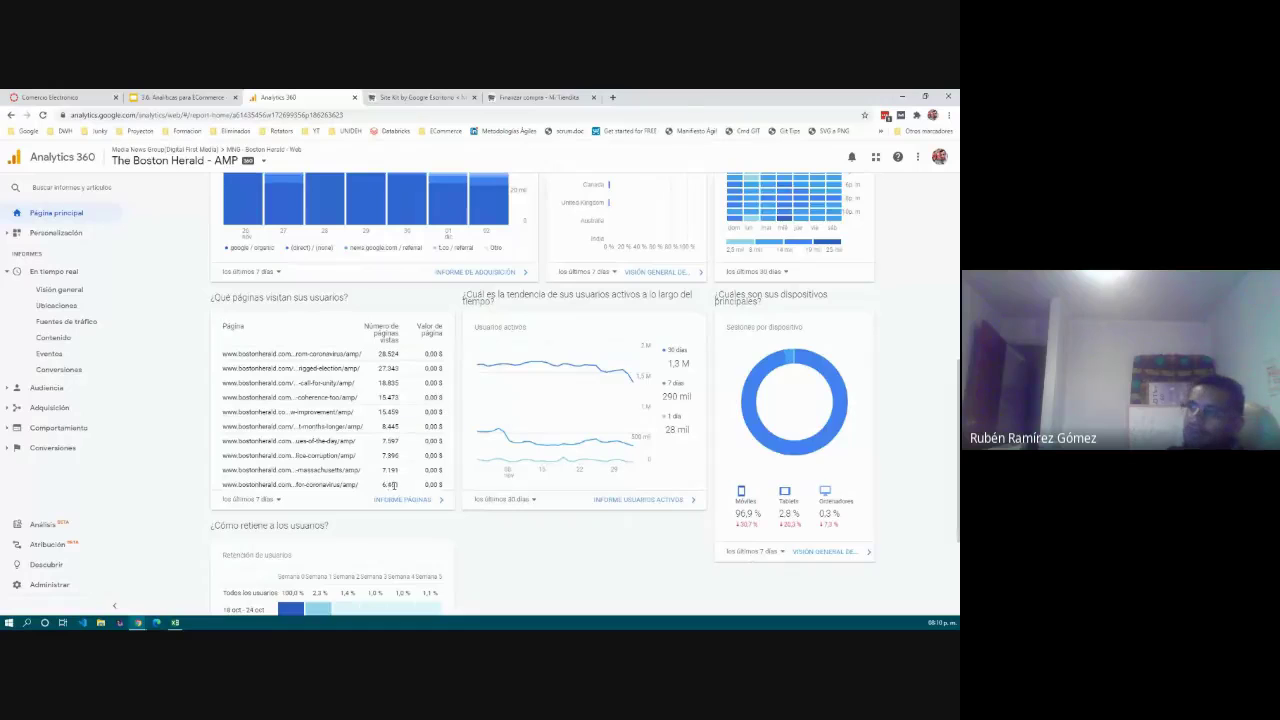
{"action": "scroll", "coordinate": [395, 485], "scroll_direction": "down", "scroll_amount": 3}
{"action": "scroll", "coordinate": [393, 489], "scroll_direction": "up", "scroll_amount": 10}
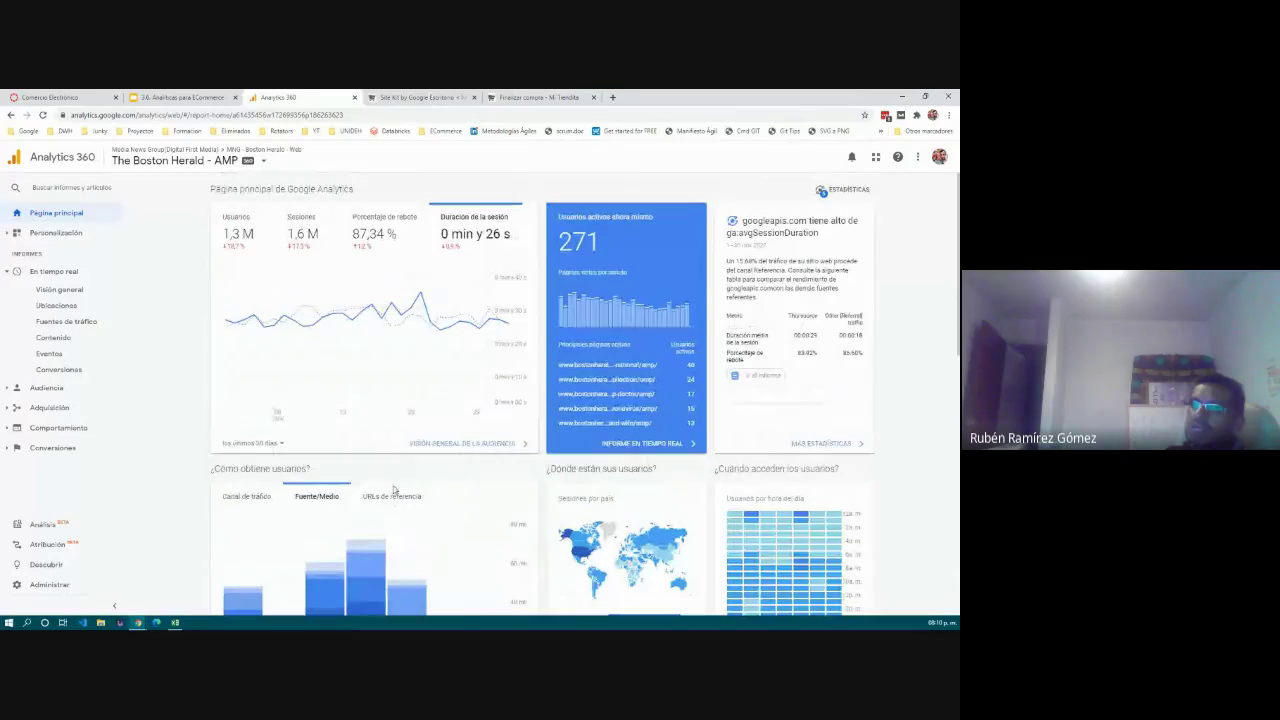
{"action": "left_click", "coordinate": [60, 290]}
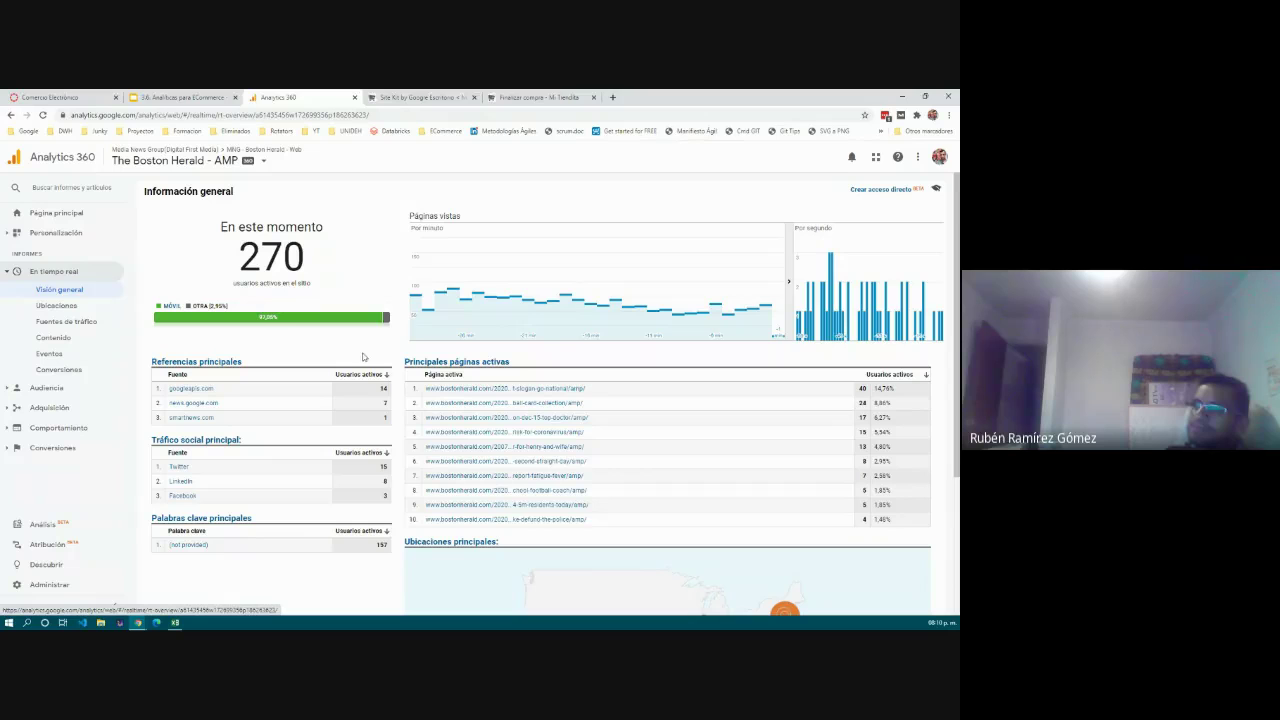
- Open a new browser tab beside the real-time report and focus its address bar
{"action": "scroll", "coordinate": [339, 363], "scroll_direction": "down", "scroll_amount": 4}
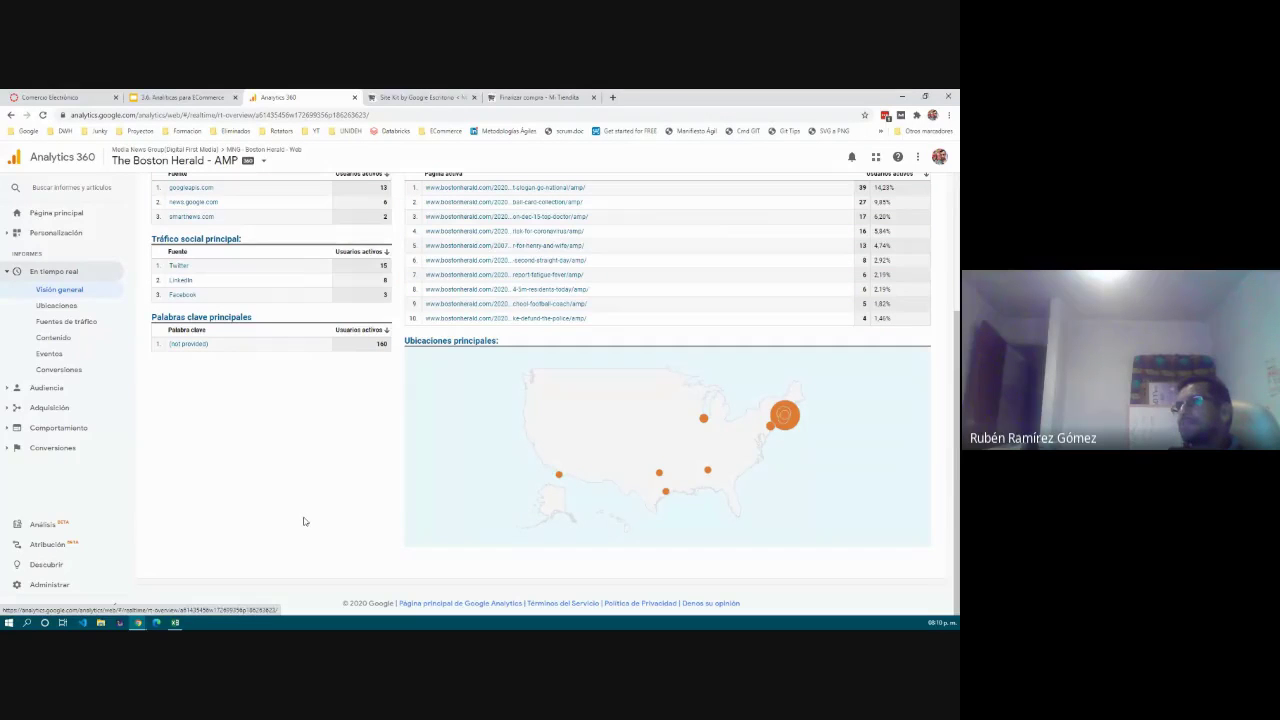
{"action": "left_click", "coordinate": [612, 97]}
{"action": "left_click", "coordinate": [503, 114]}
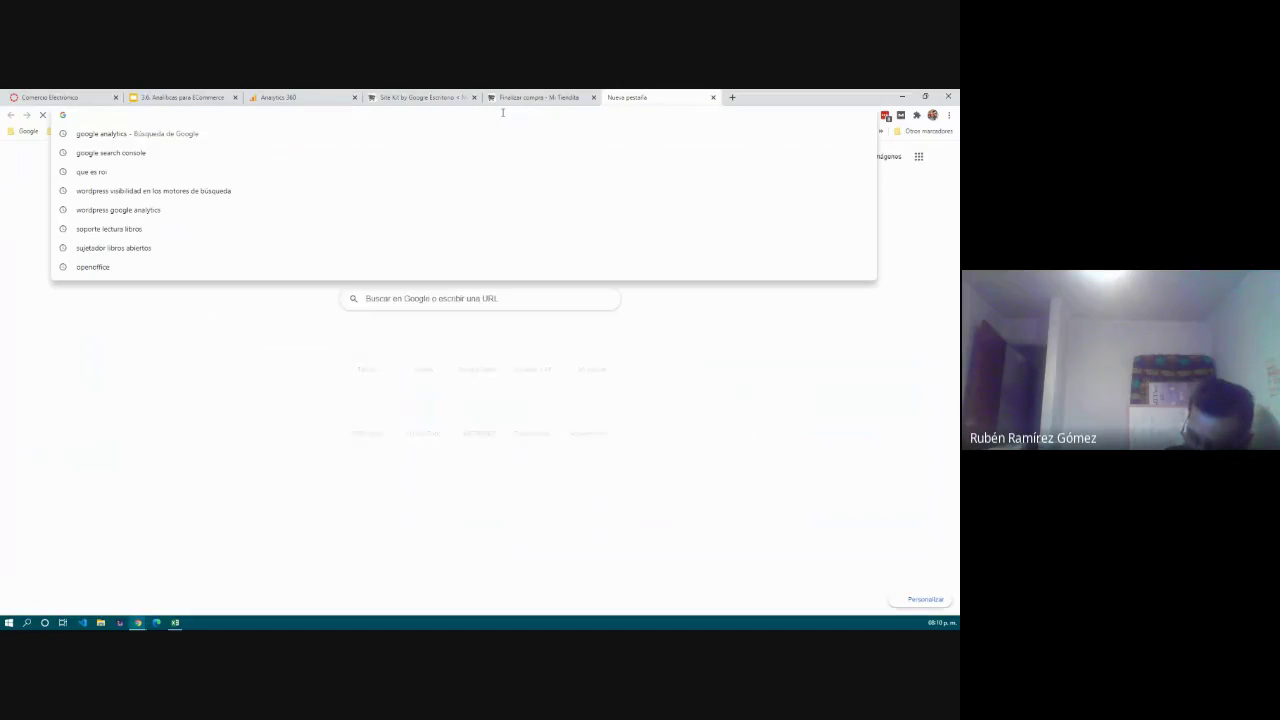
- Go to Google Maps and search for Boston
{"action": "type", "text": "MAP"}
{"action": "key", "text": "Return"}
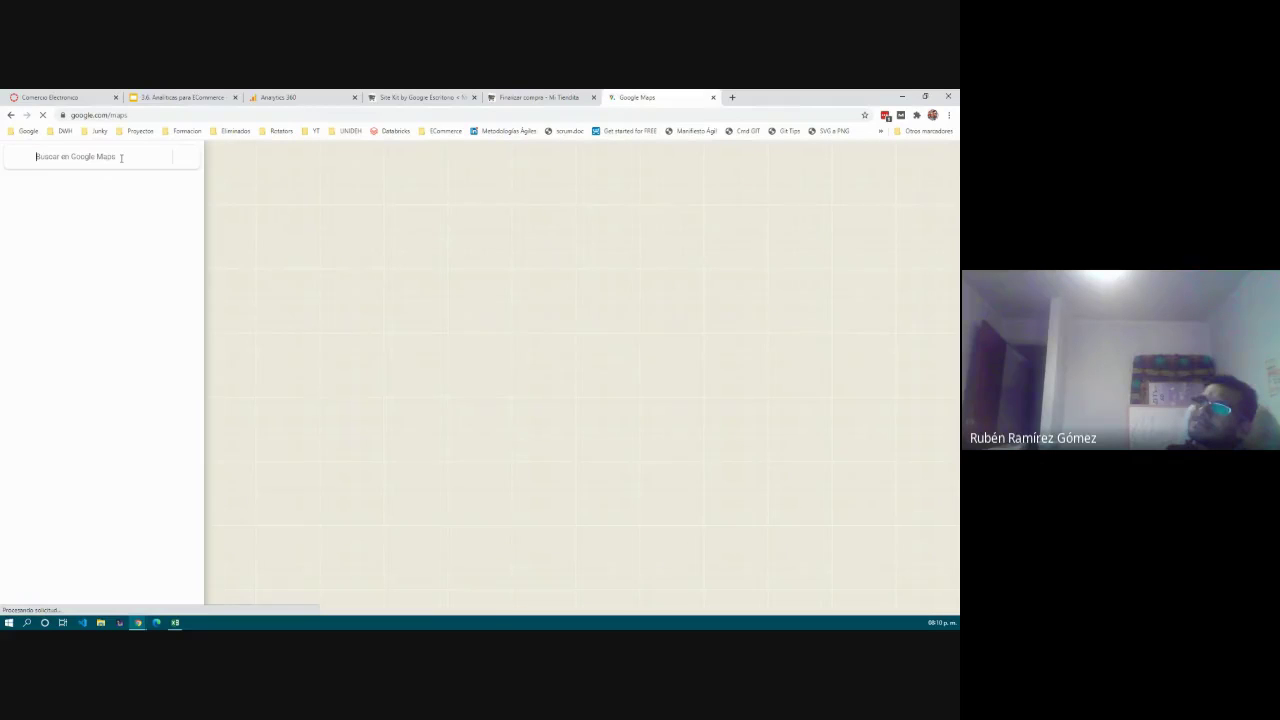
{"action": "type", "text": "BOSTON"}
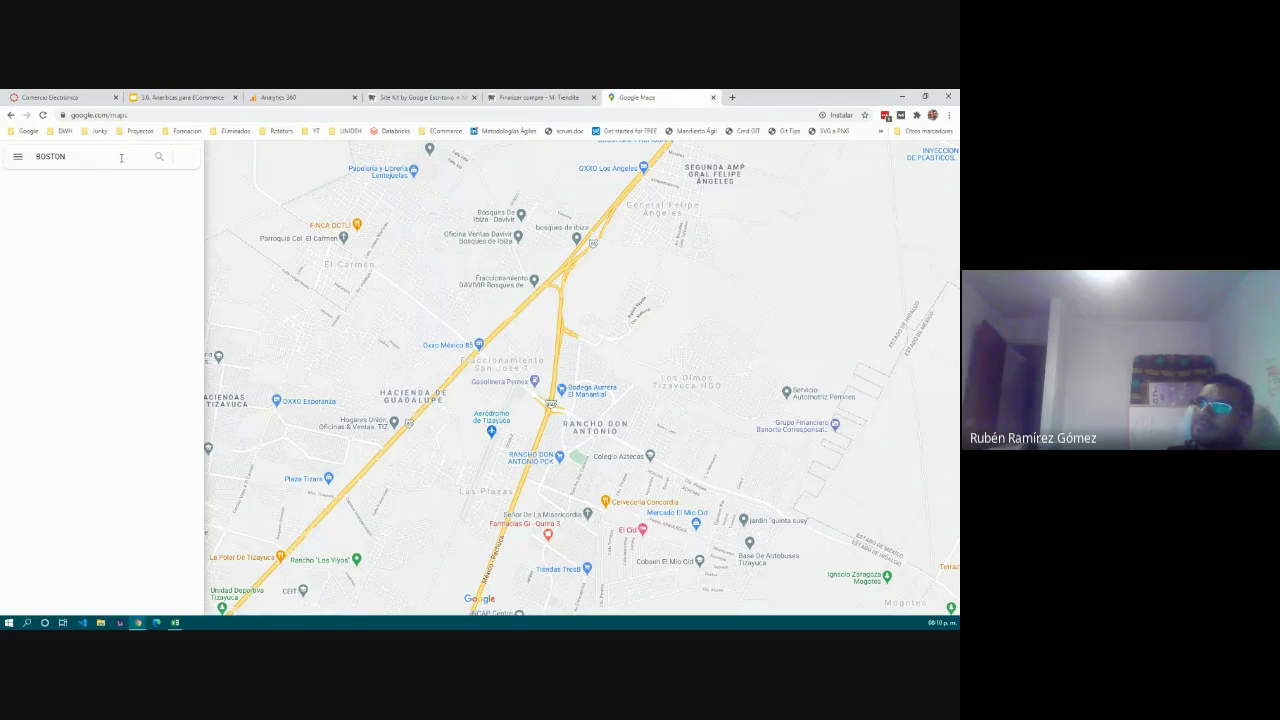
{"action": "key", "text": "Return"}
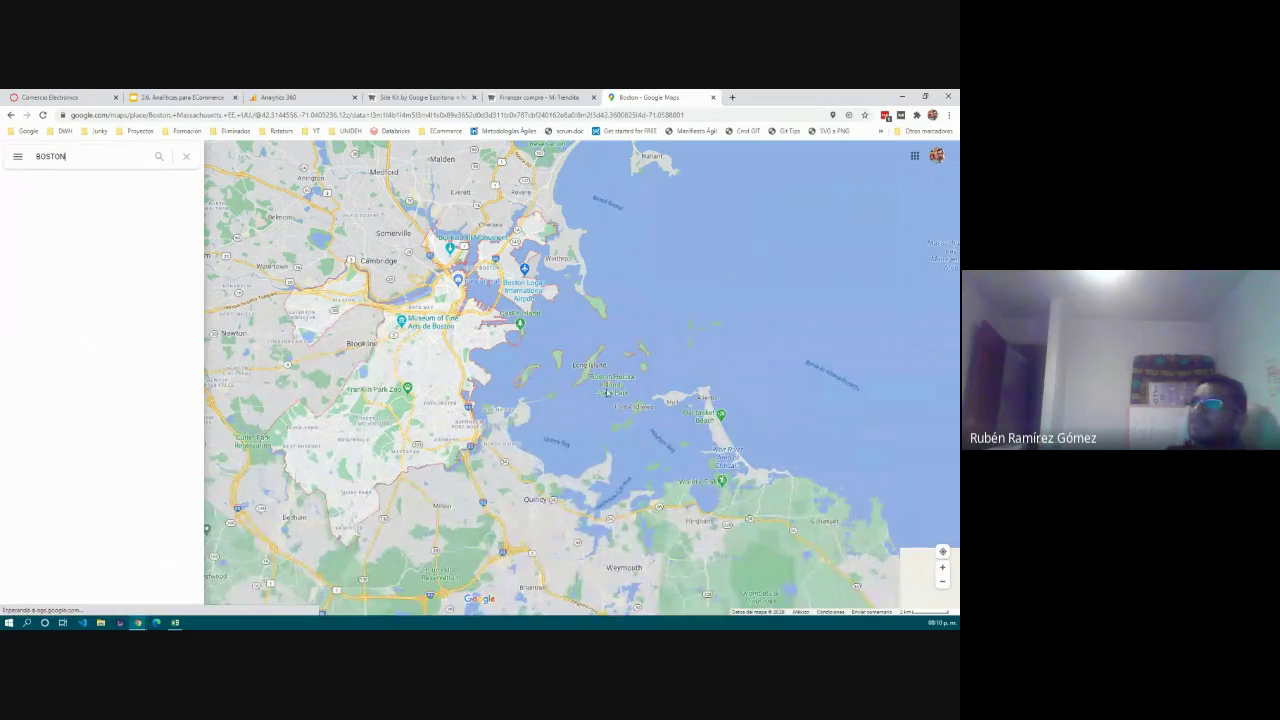
- Zoom the map out until Boston shows on a map of North America
{"action": "scroll", "coordinate": [607, 393], "scroll_direction": "down", "scroll_amount": 3}
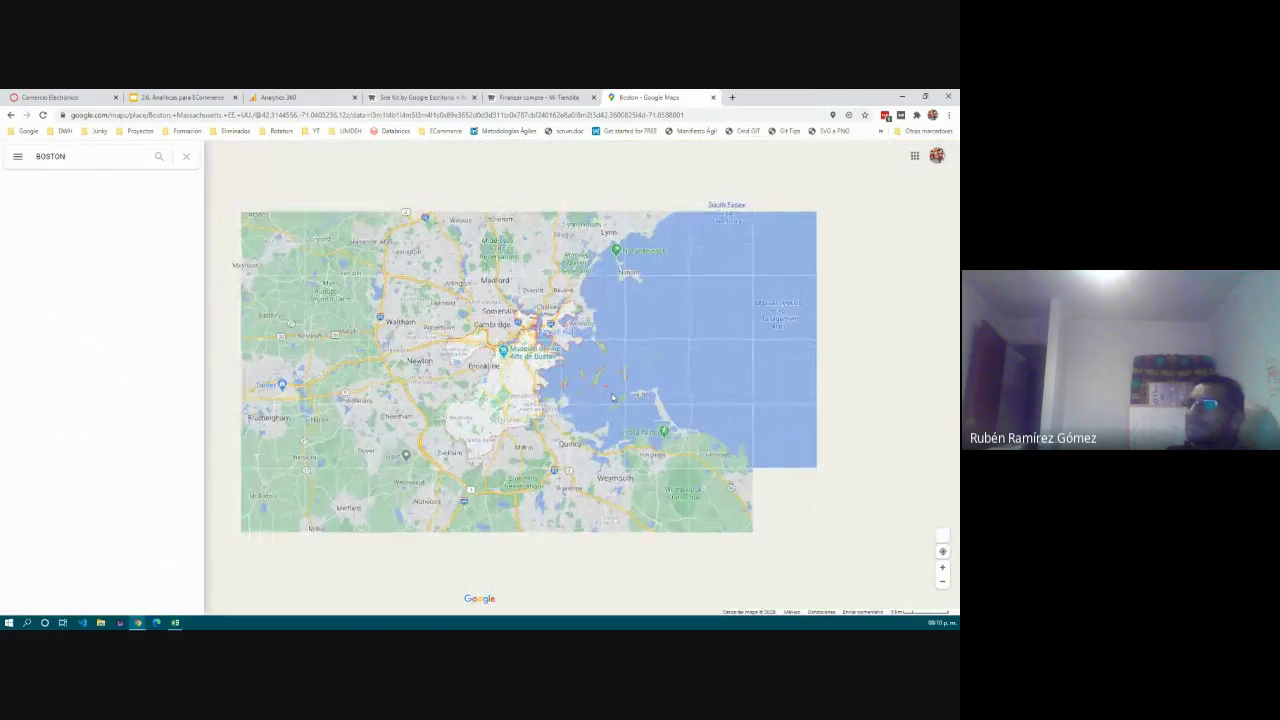
{"action": "scroll", "coordinate": [613, 398], "scroll_direction": "down", "scroll_amount": 2}
{"action": "scroll", "coordinate": [613, 398], "scroll_direction": "down", "scroll_amount": 1}
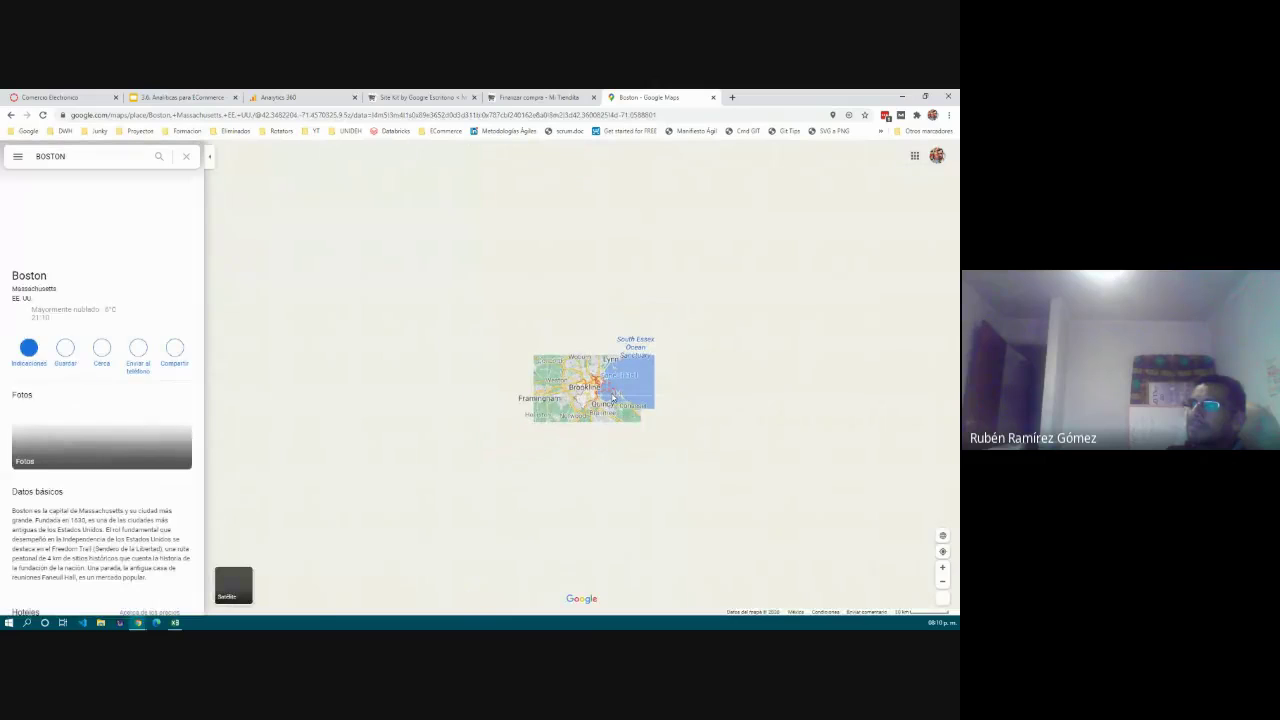
{"action": "scroll", "coordinate": [613, 398], "scroll_direction": "down", "scroll_amount": 1}
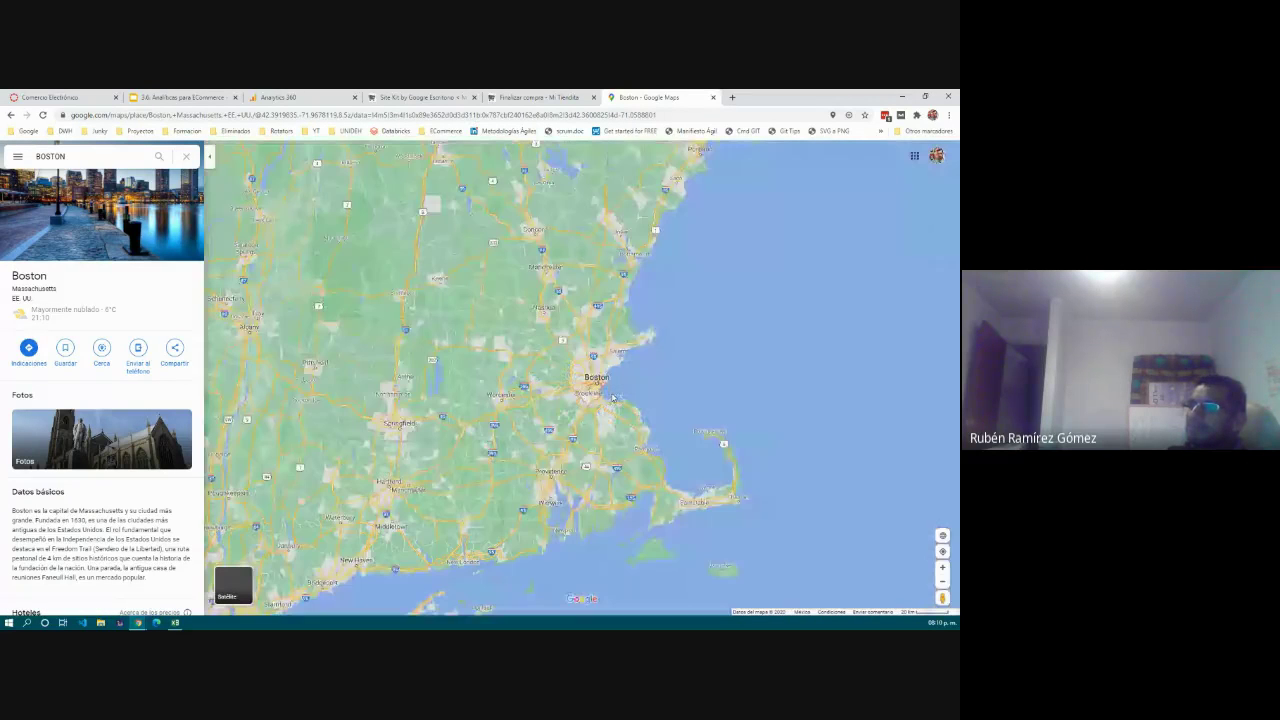
{"action": "scroll", "coordinate": [613, 398], "scroll_direction": "down", "scroll_amount": 2}
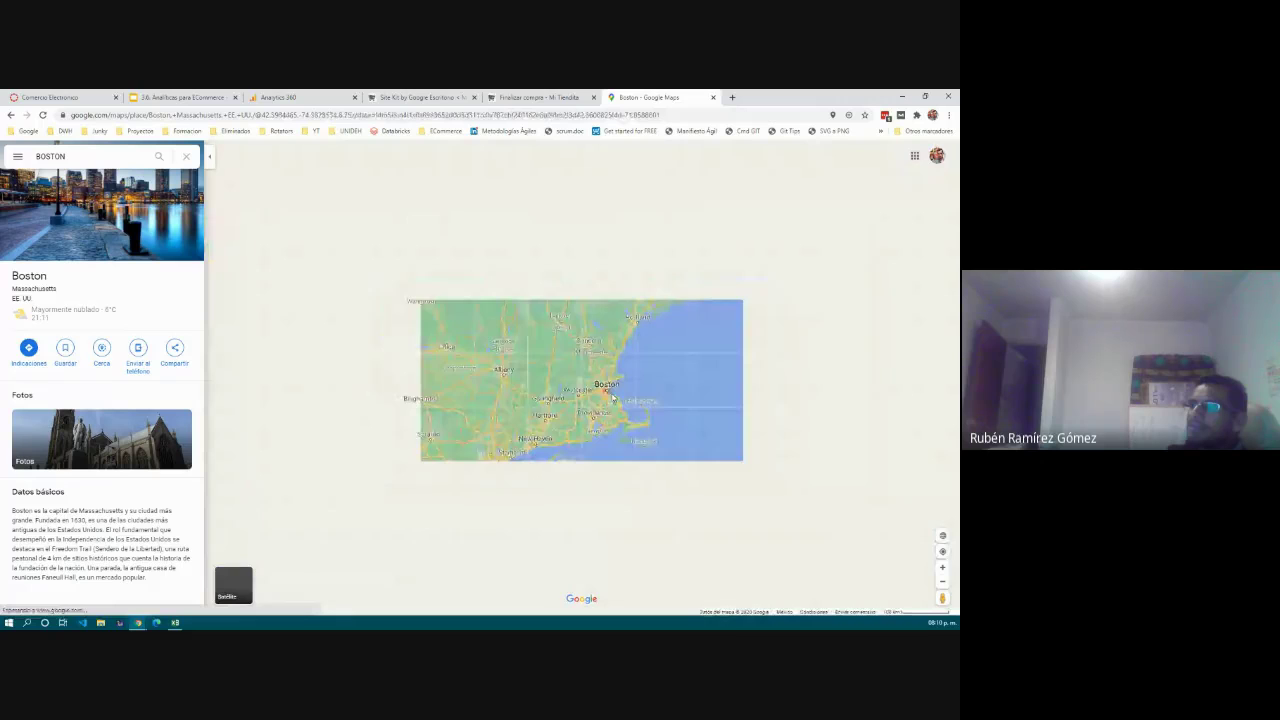
{"action": "scroll", "coordinate": [613, 398], "scroll_direction": "down", "scroll_amount": 2}
{"action": "scroll", "coordinate": [613, 398], "scroll_direction": "down", "scroll_amount": 1}
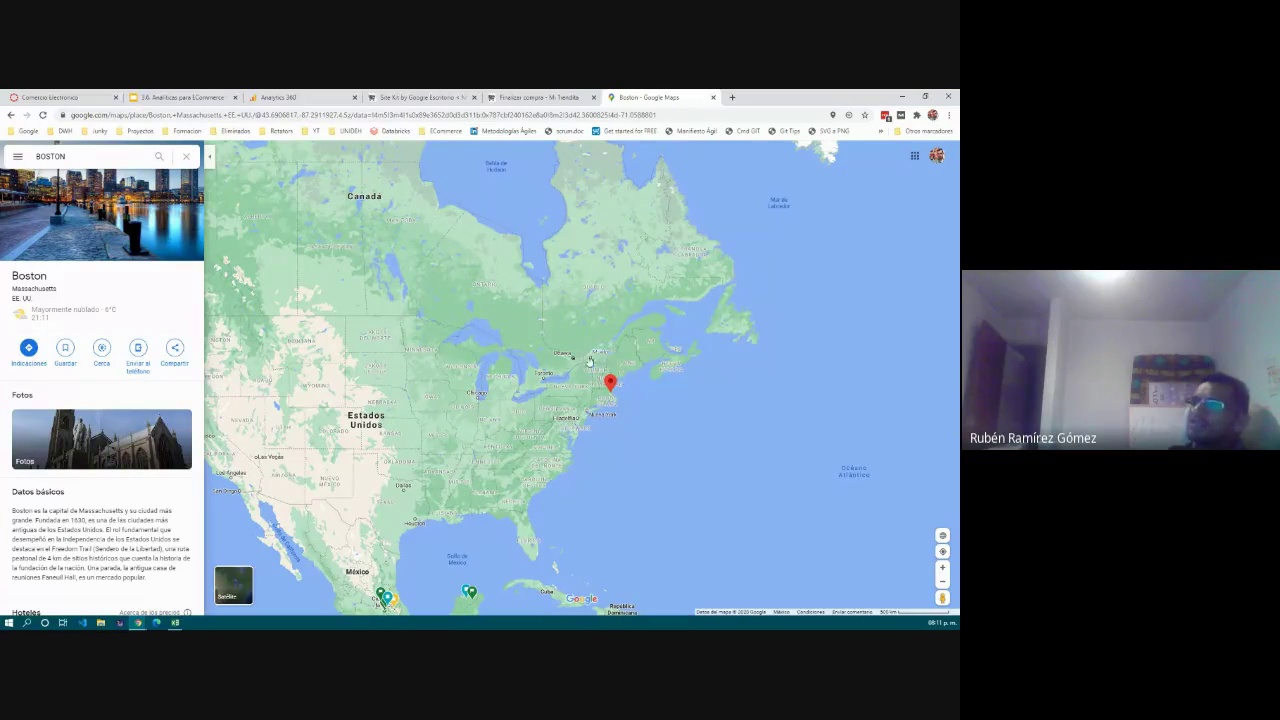
- Back in Analytics, inspect the active-user dots on the US Ubicaciones principales map
{"action": "left_click", "coordinate": [308, 97]}
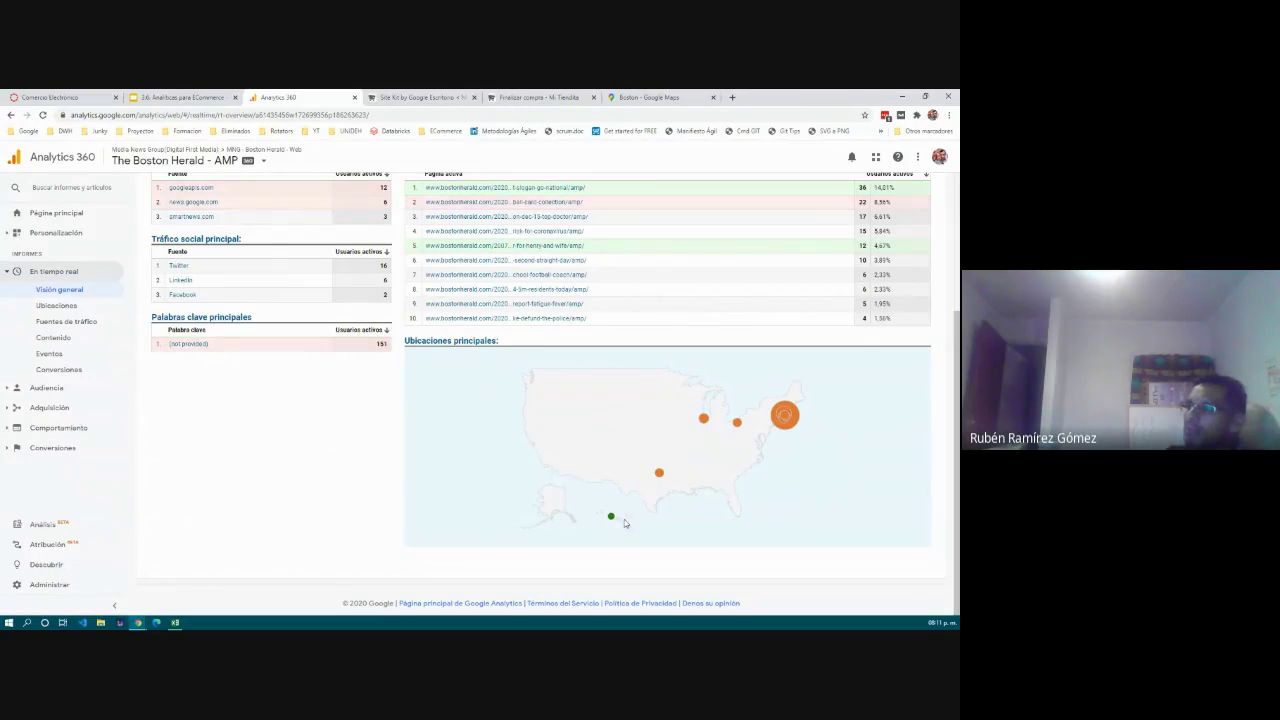
{"action": "mouse_move", "coordinate": [660, 475]}
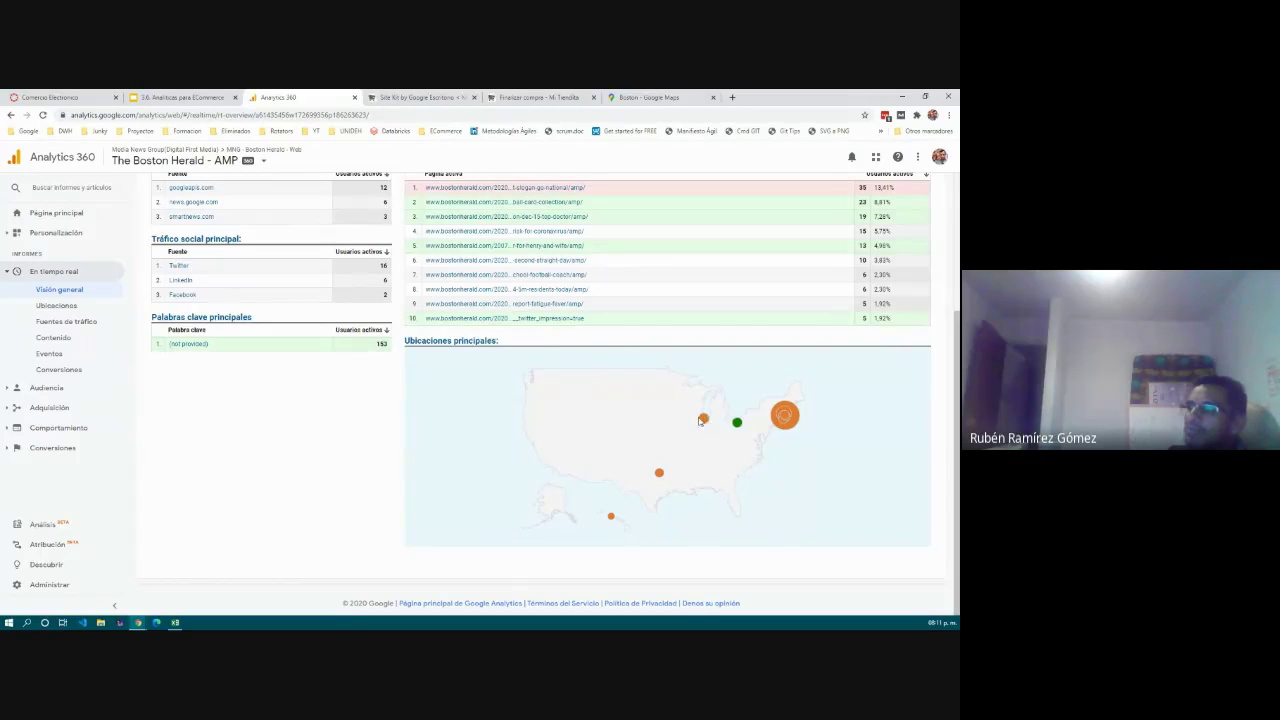
{"action": "mouse_move", "coordinate": [738, 425]}
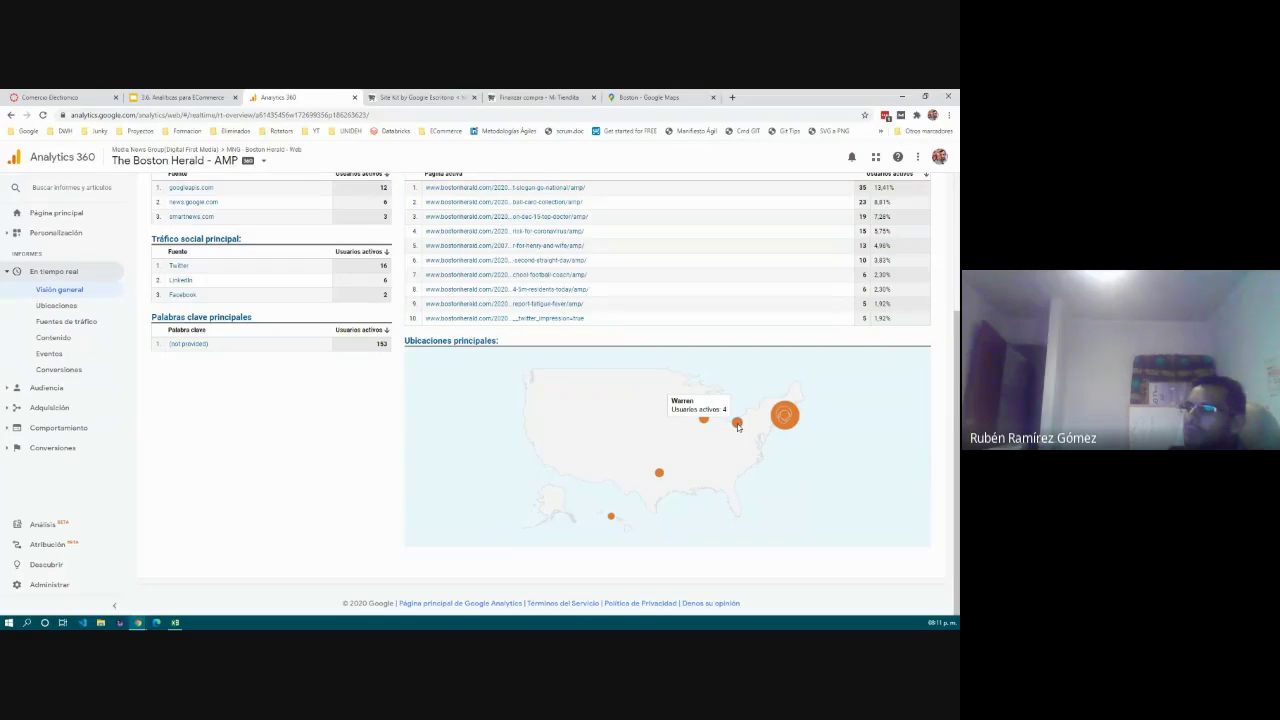
{"action": "mouse_move", "coordinate": [613, 521]}
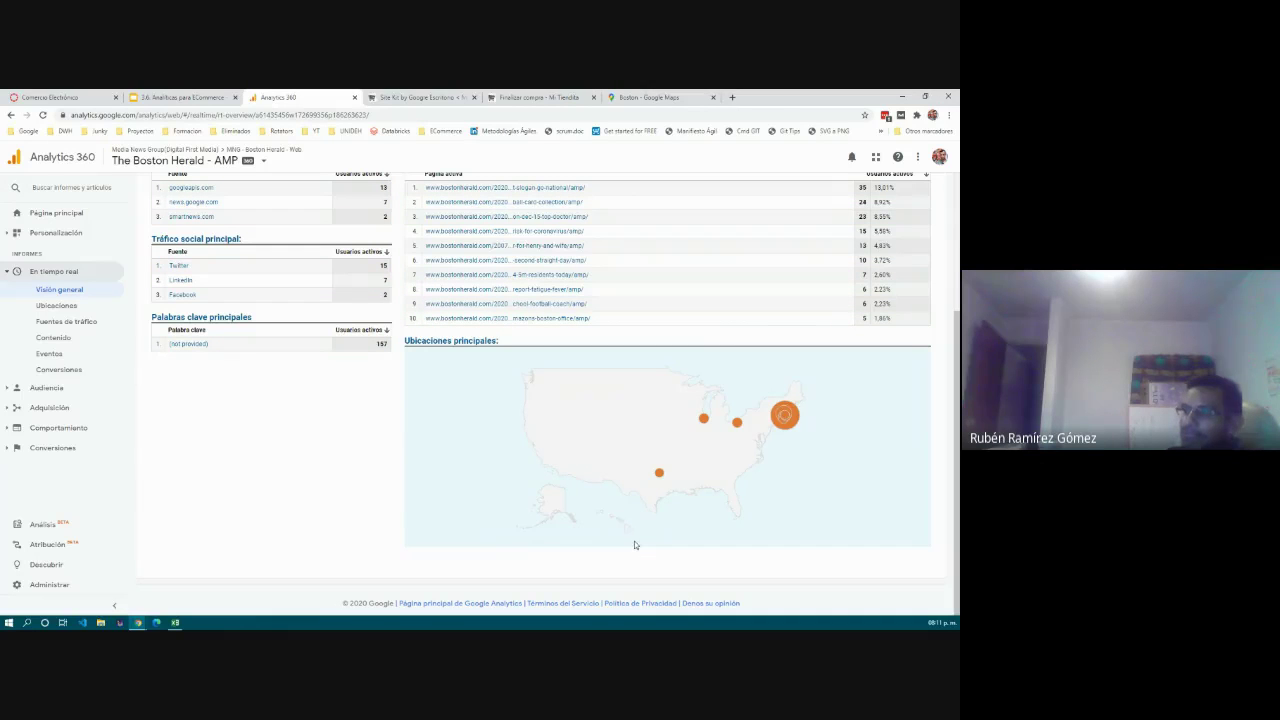
{"action": "mouse_move", "coordinate": [661, 477]}
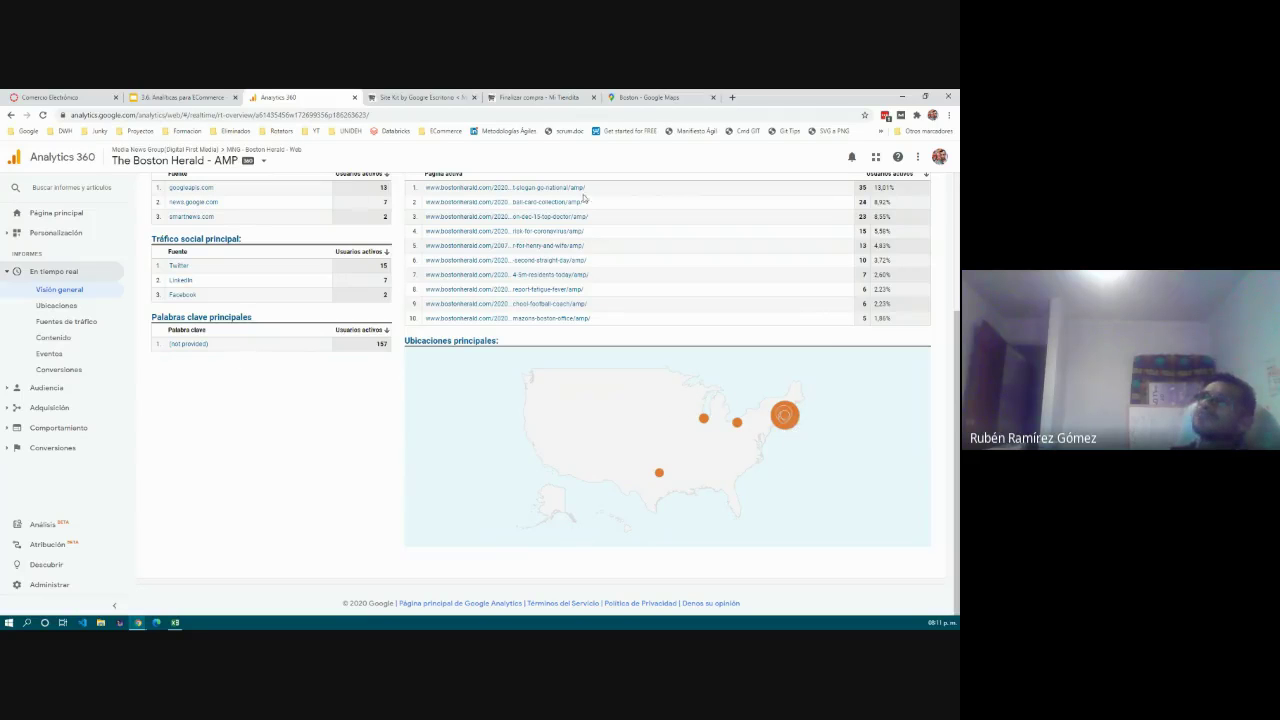
{"action": "scroll", "coordinate": [285, 418], "scroll_direction": "up", "scroll_amount": 3}
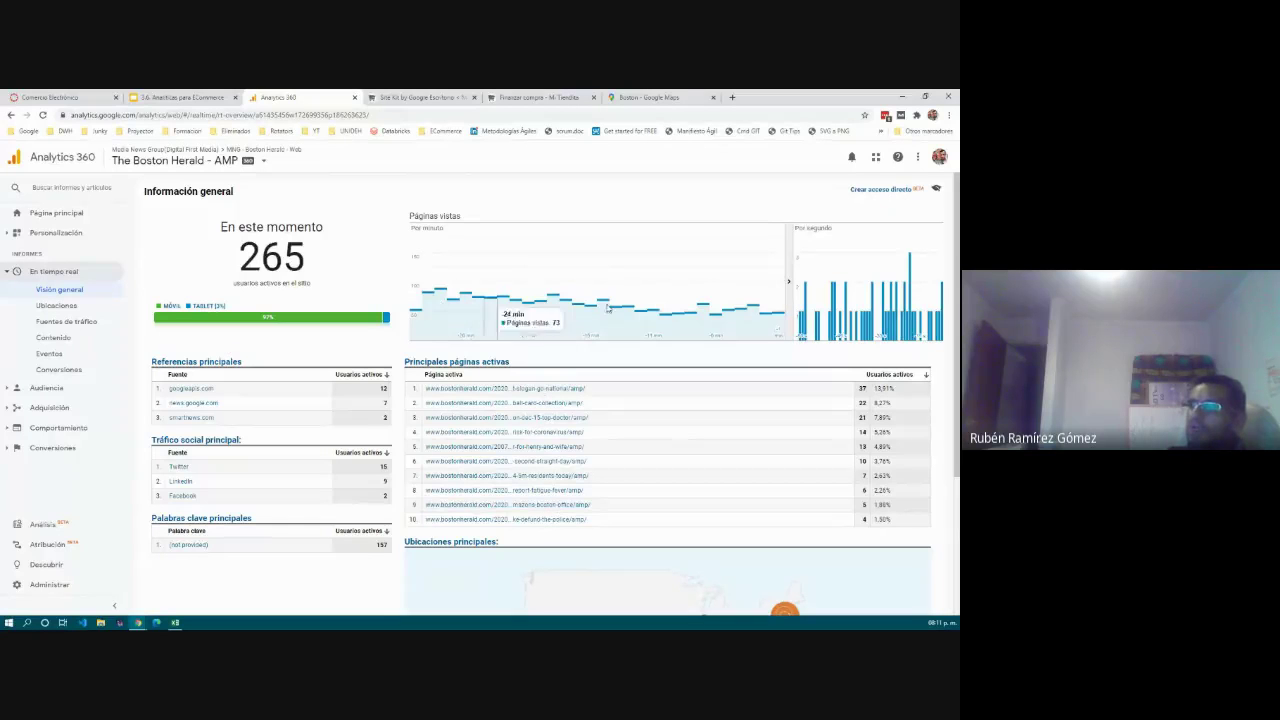
{"action": "scroll", "coordinate": [254, 406], "scroll_direction": "down", "scroll_amount": 1}
{"action": "scroll", "coordinate": [254, 406], "scroll_direction": "up", "scroll_amount": 1}
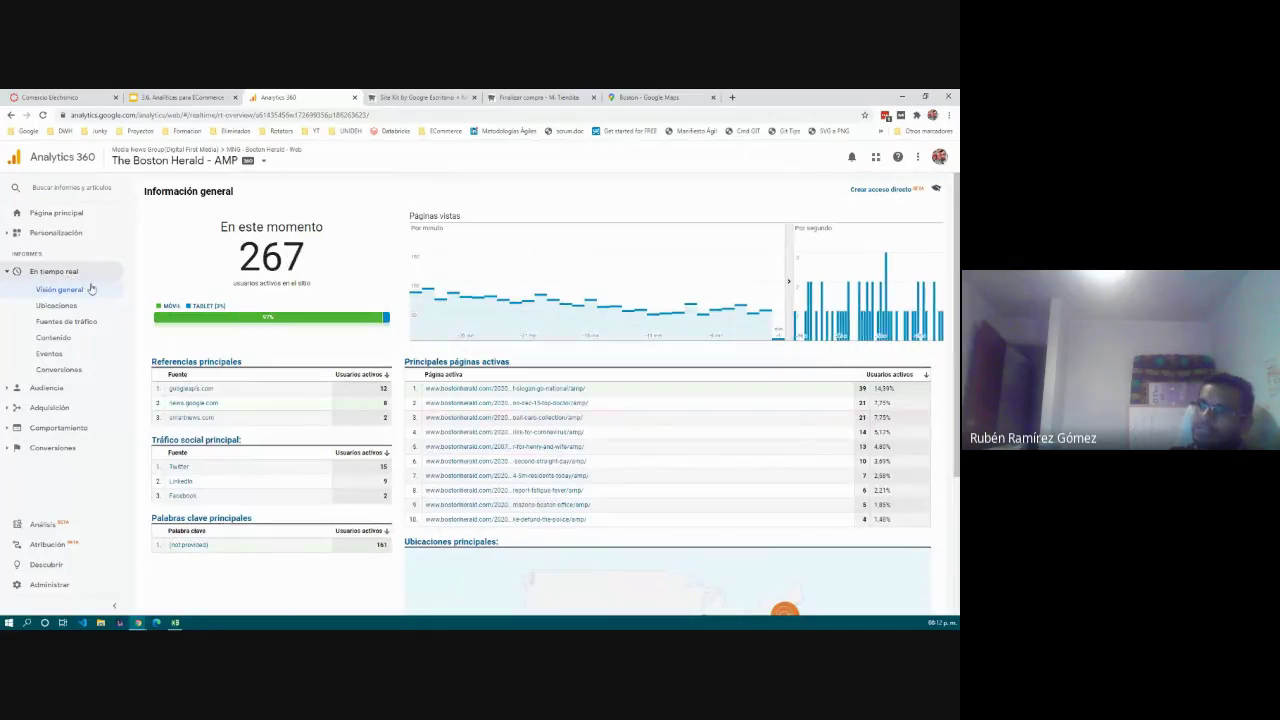
{"action": "scroll", "coordinate": [250, 300], "scroll_direction": "down", "scroll_amount": 2}
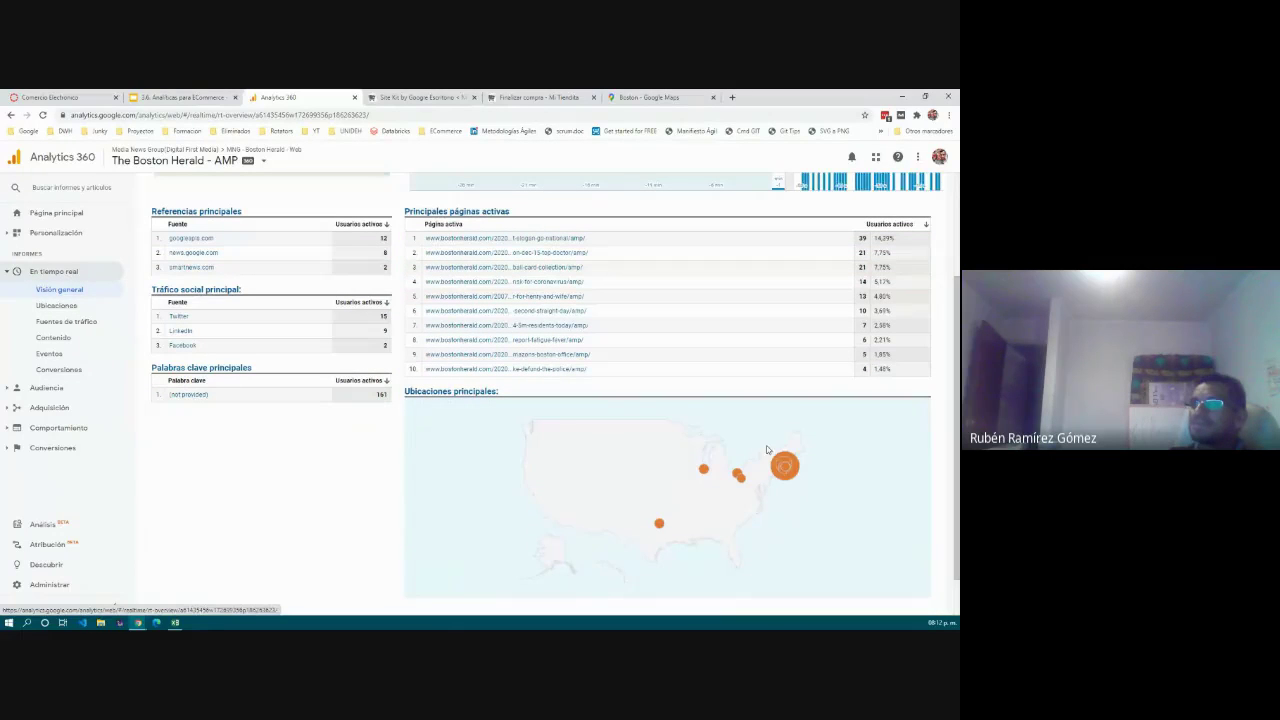
- View the real-time Ubicaciones, Fuentes de tráfico, Contenido and Eventos reports, ending on Conversiones
{"action": "left_click", "coordinate": [57, 306]}
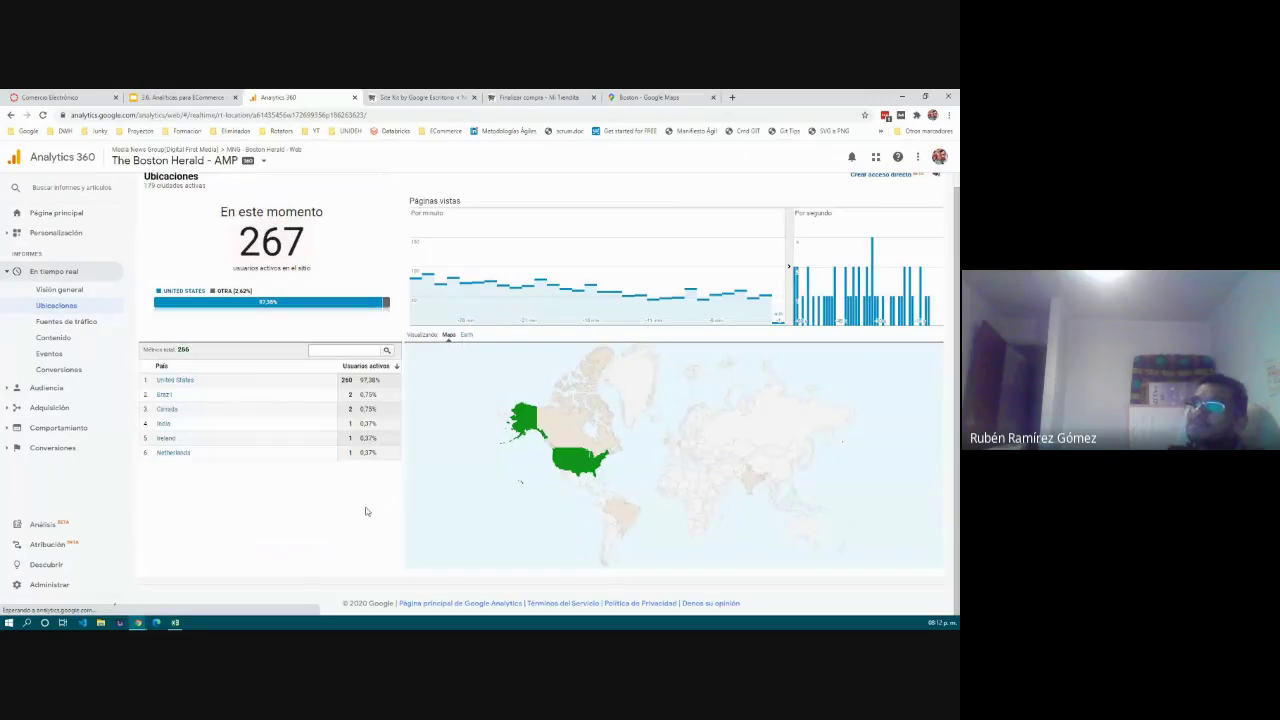
{"action": "left_click", "coordinate": [67, 322]}
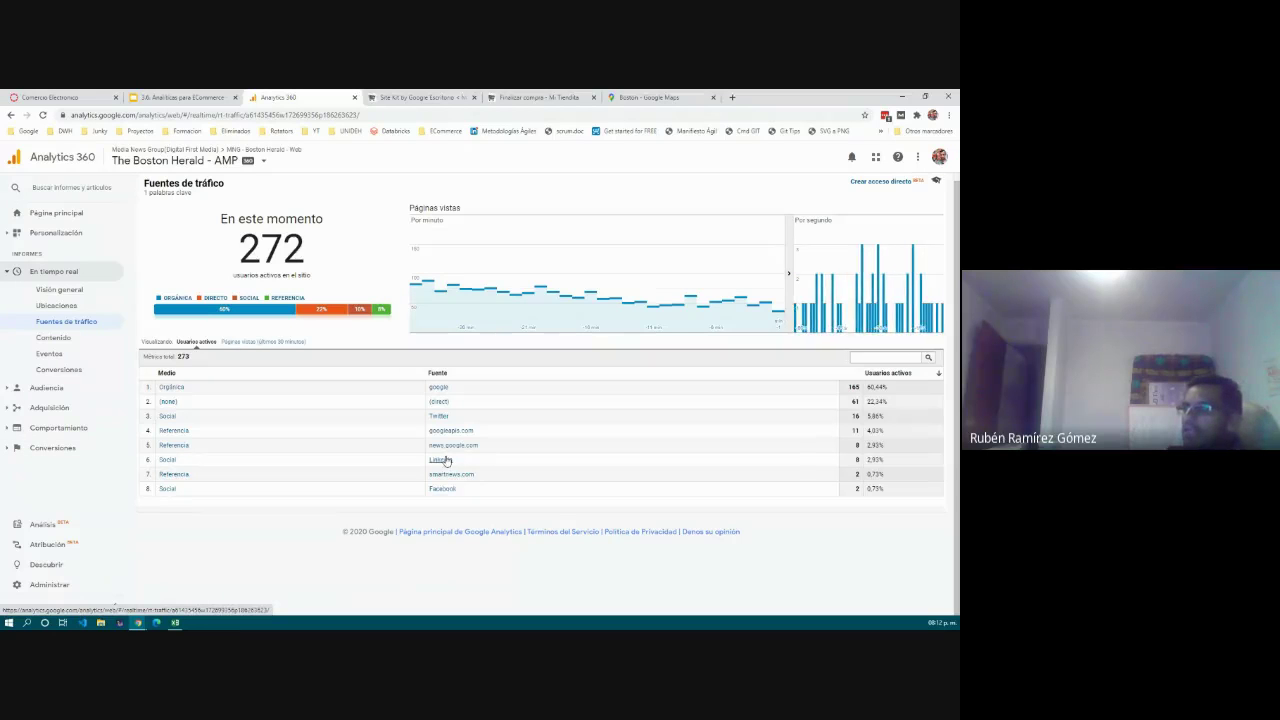
{"action": "left_click", "coordinate": [55, 338]}
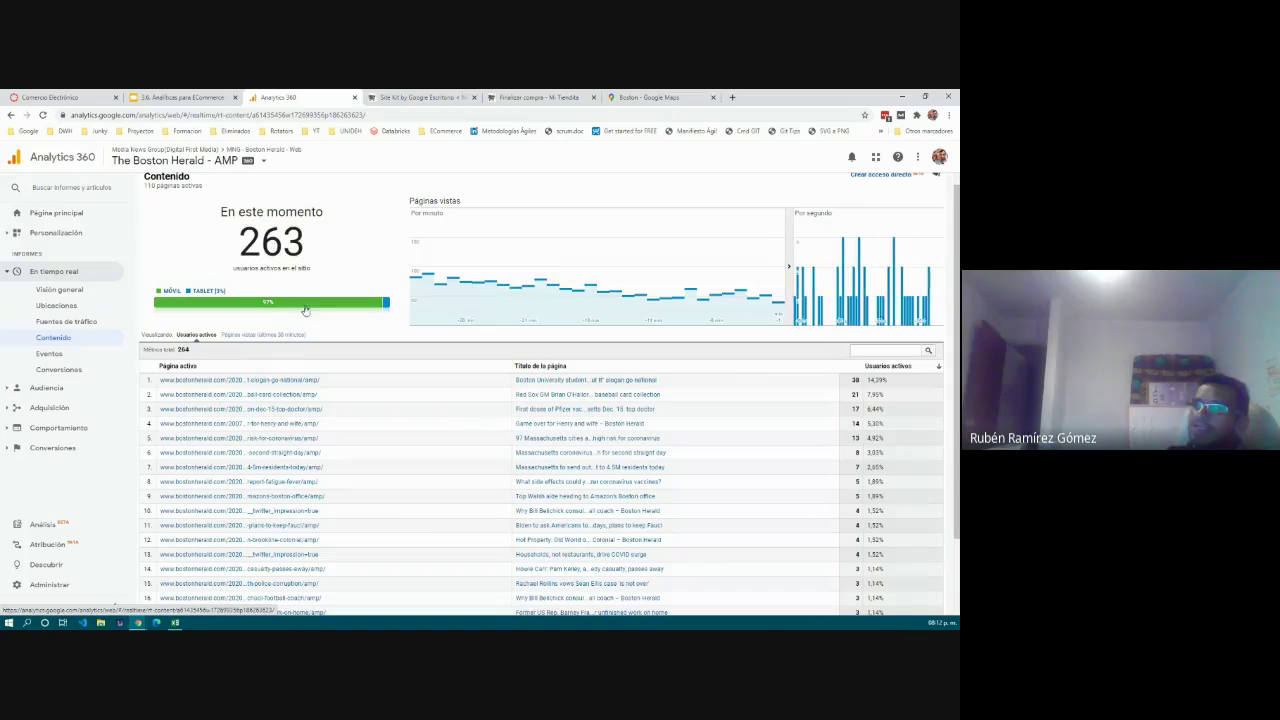
{"action": "scroll", "coordinate": [395, 398], "scroll_direction": "down", "scroll_amount": 2}
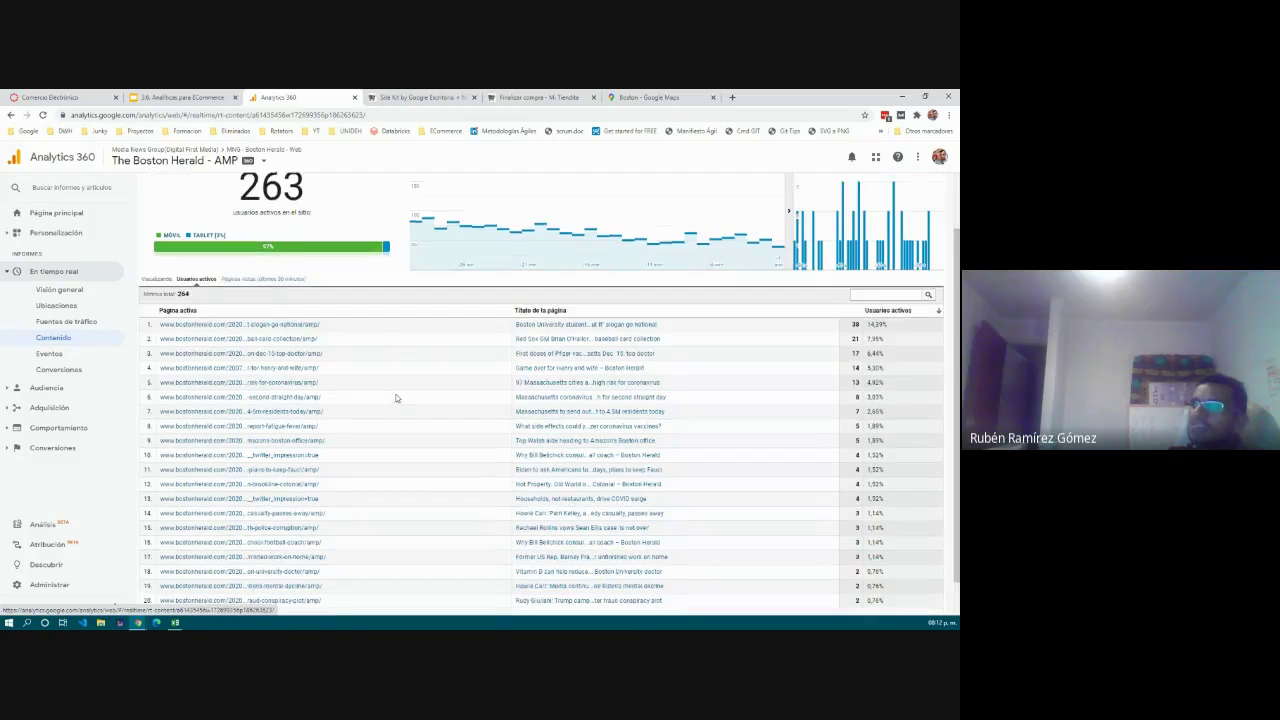
{"action": "scroll", "coordinate": [395, 398], "scroll_direction": "up", "scroll_amount": 3}
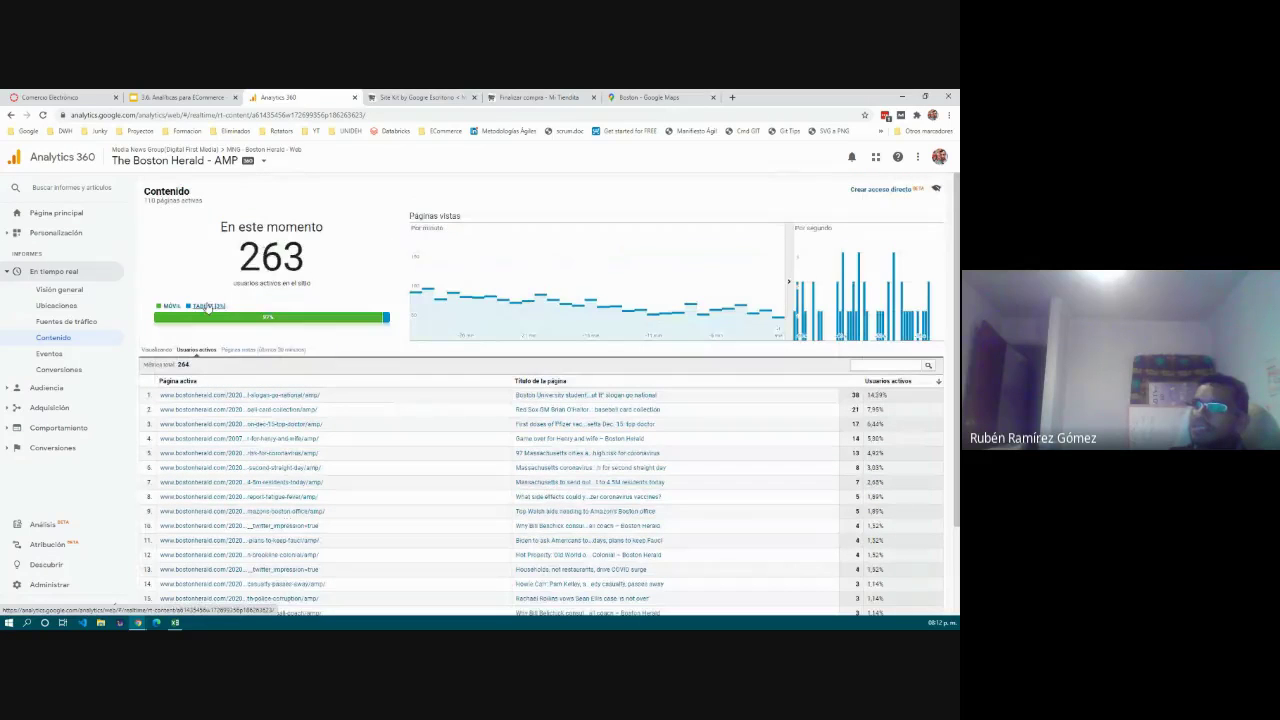
{"action": "left_click", "coordinate": [50, 354]}
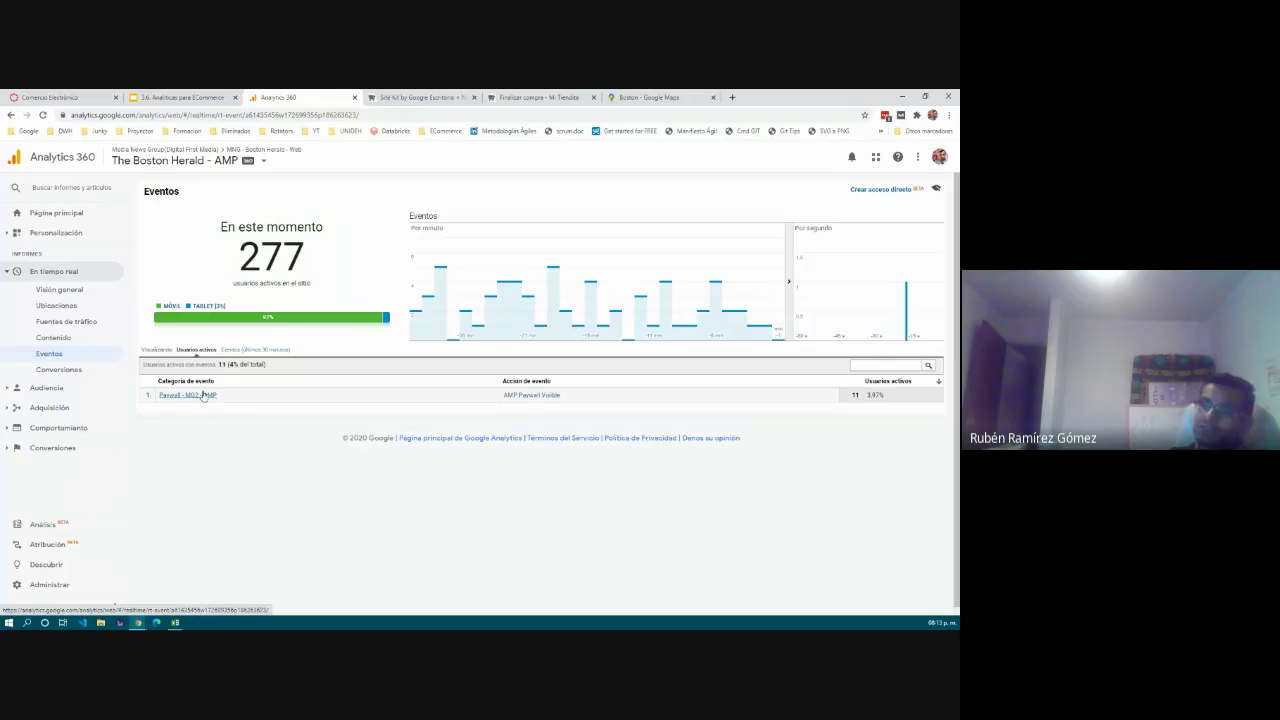
{"action": "left_click", "coordinate": [54, 370]}
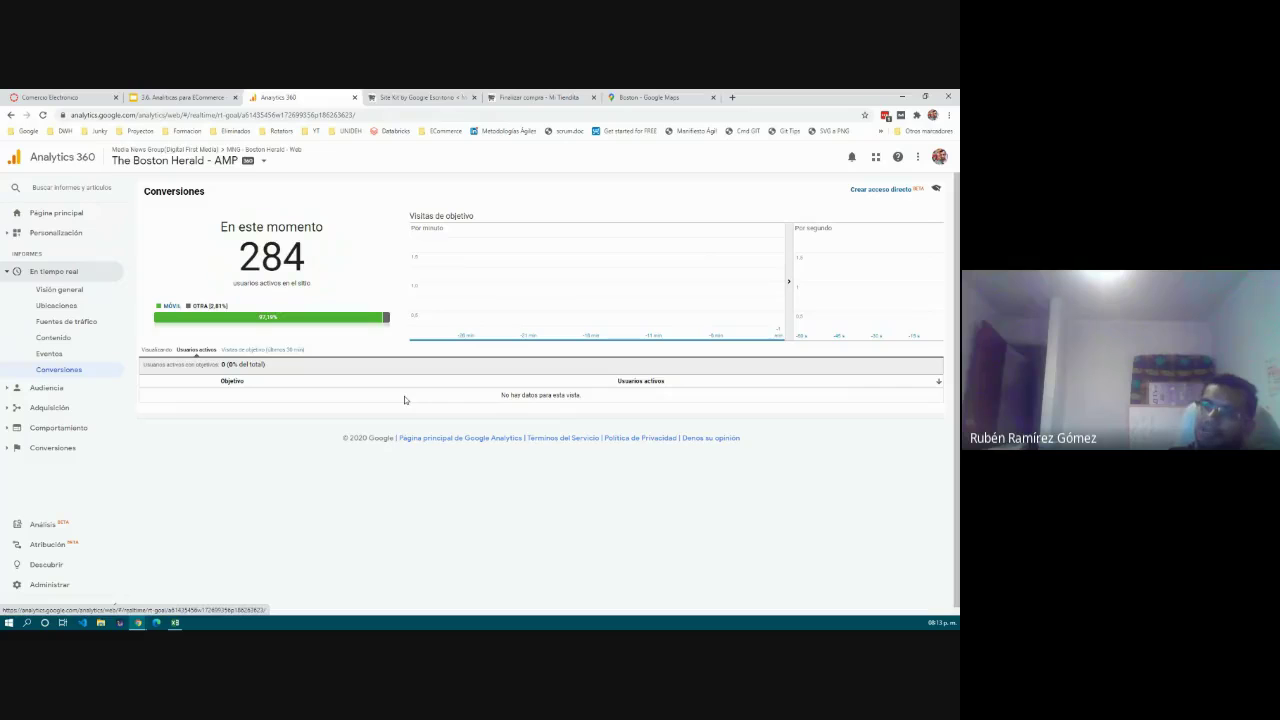
- Expand Comportamiento and open the Flujo del comportamiento report
{"action": "left_click", "coordinate": [57, 428]}
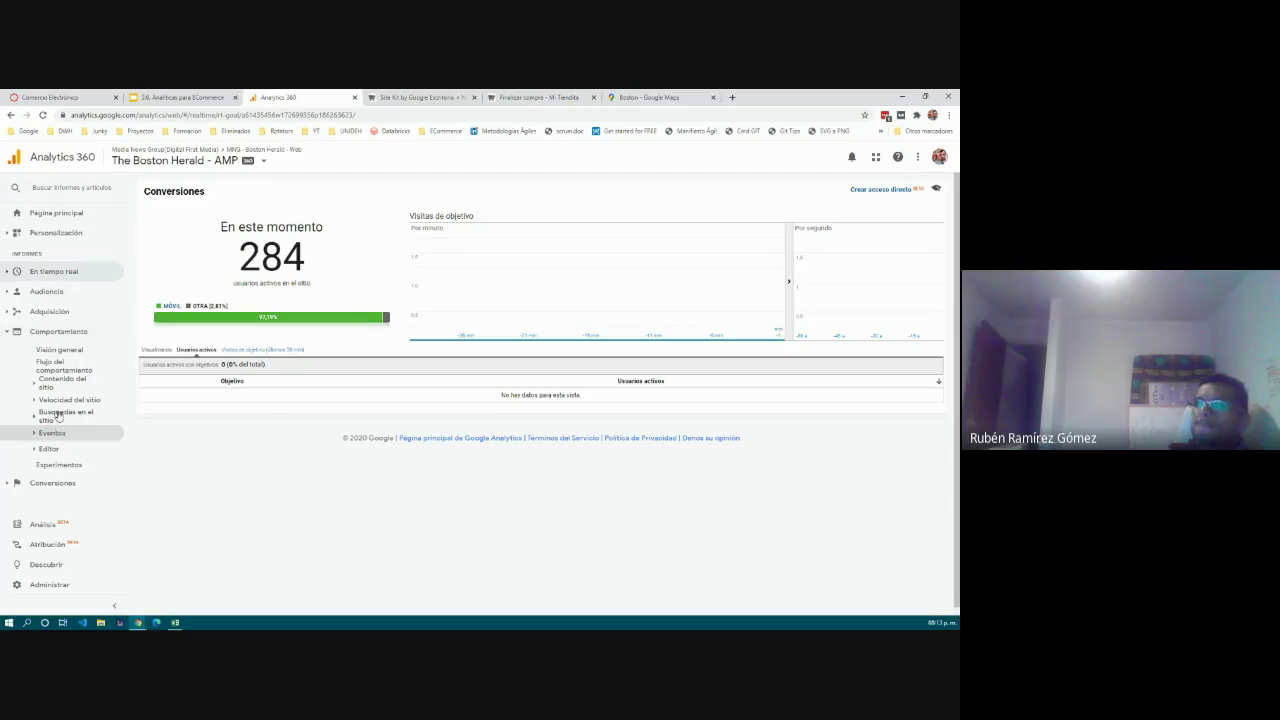
{"action": "left_click", "coordinate": [71, 369]}
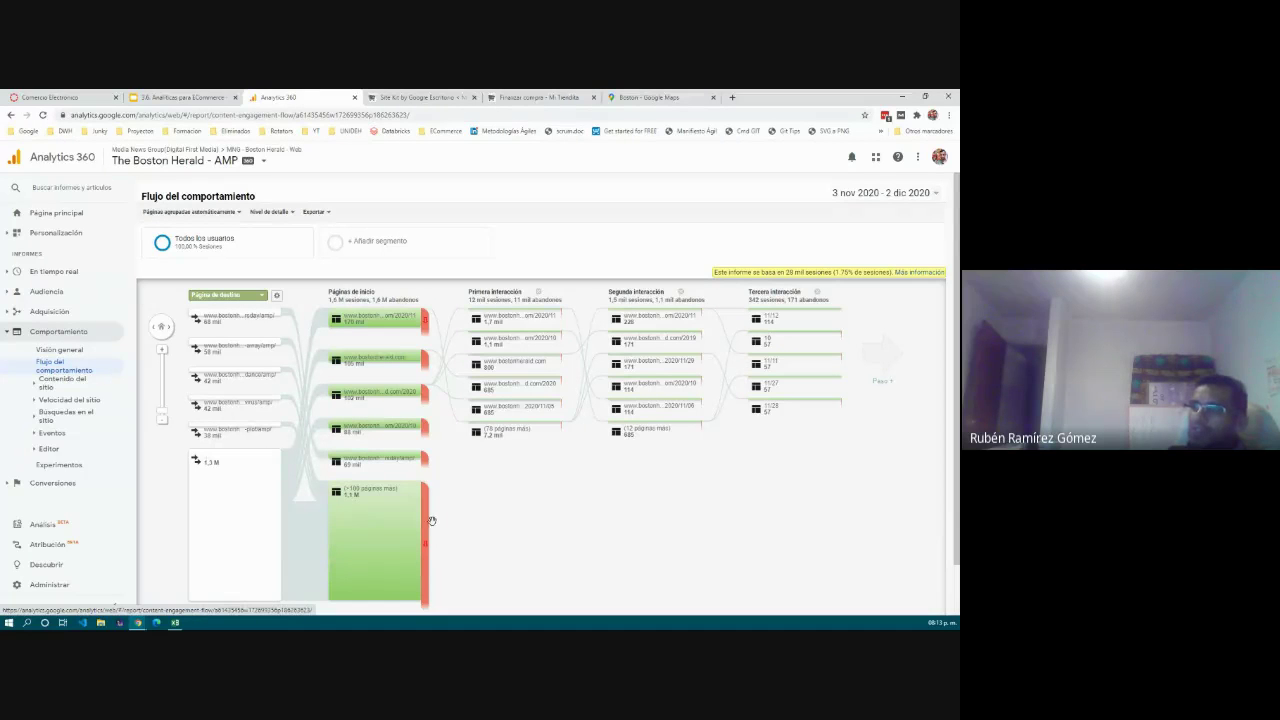
{"action": "scroll", "coordinate": [432, 520], "scroll_direction": "down", "scroll_amount": 1}
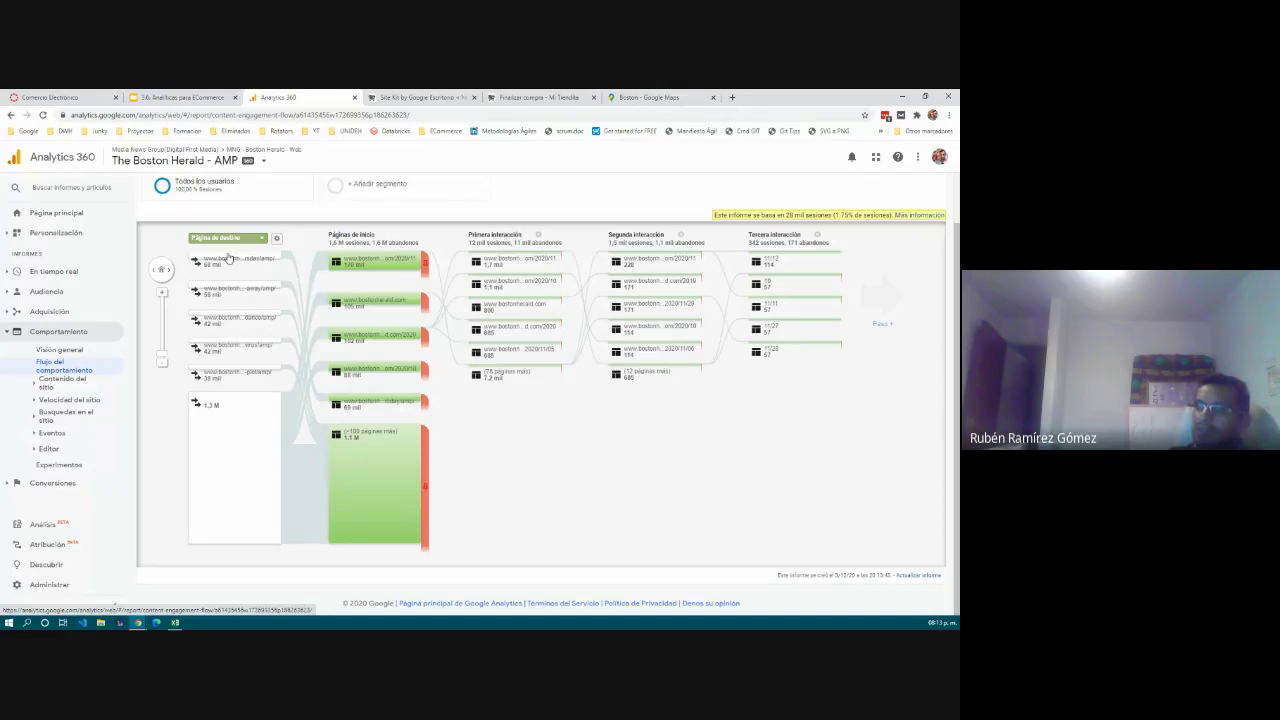
{"action": "scroll", "coordinate": [228, 450], "scroll_direction": "up", "scroll_amount": 1}
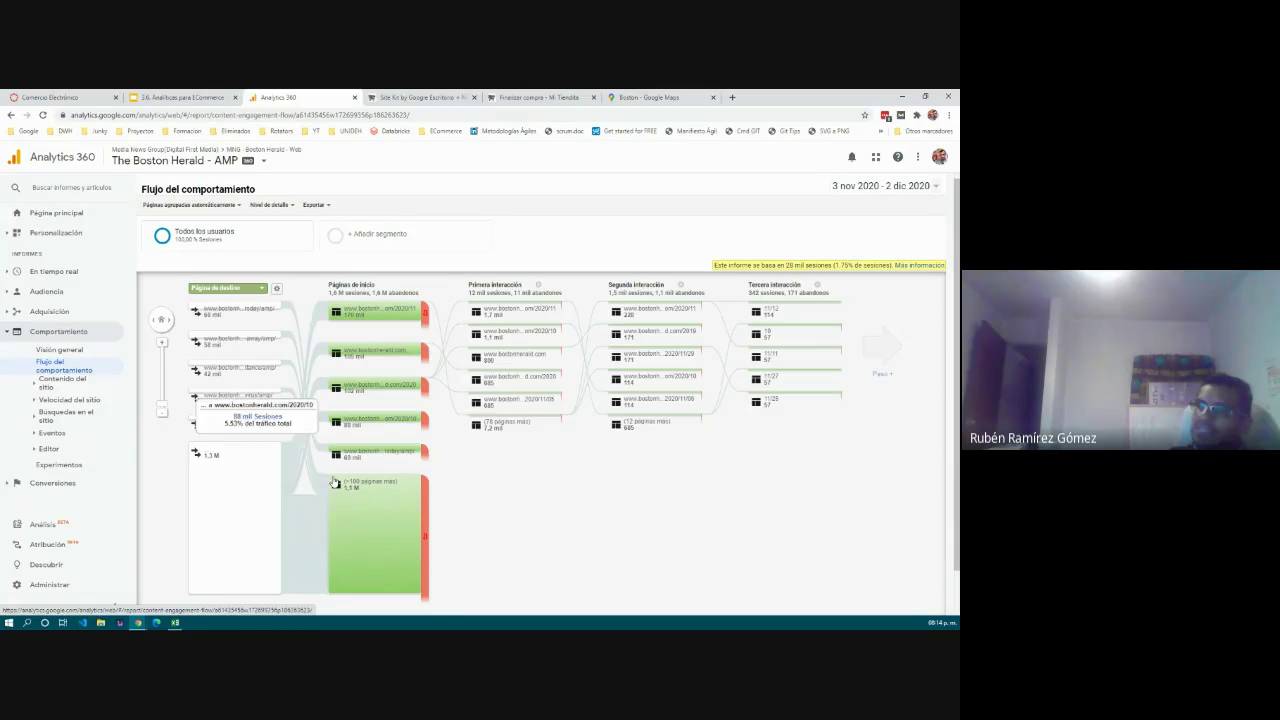
{"action": "mouse_move", "coordinate": [369, 548]}
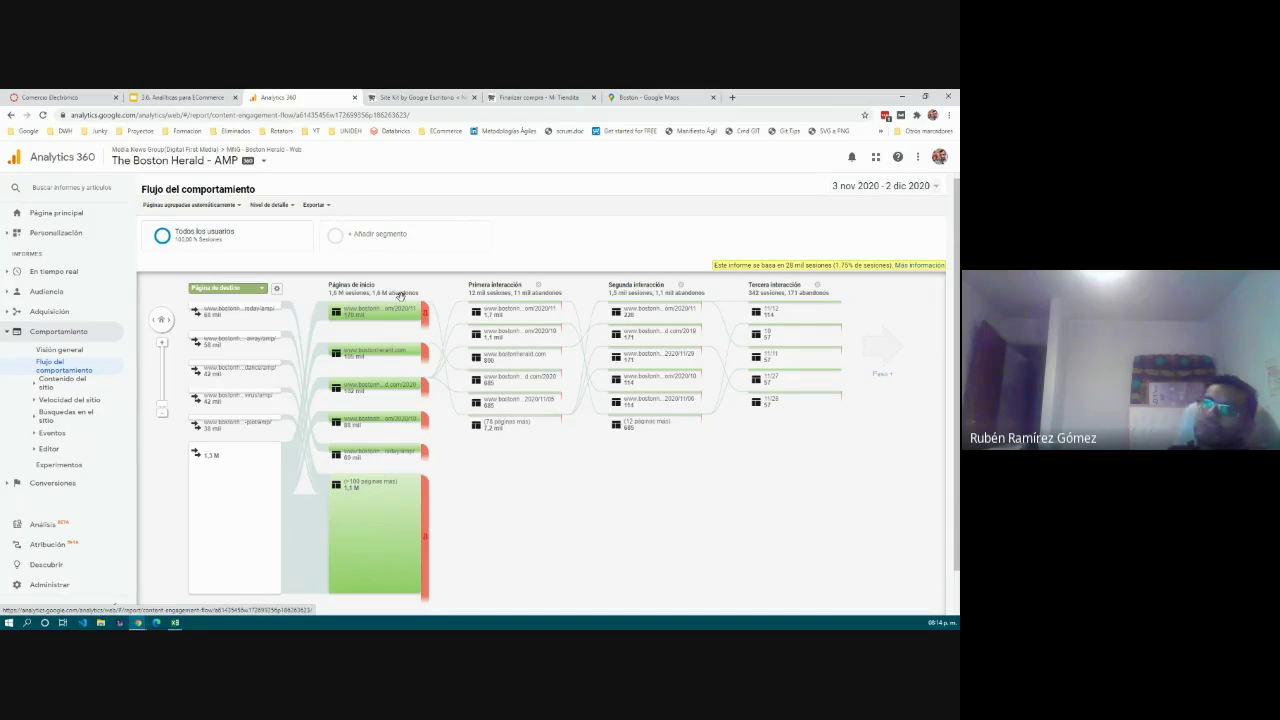
{"action": "mouse_move", "coordinate": [378, 314]}
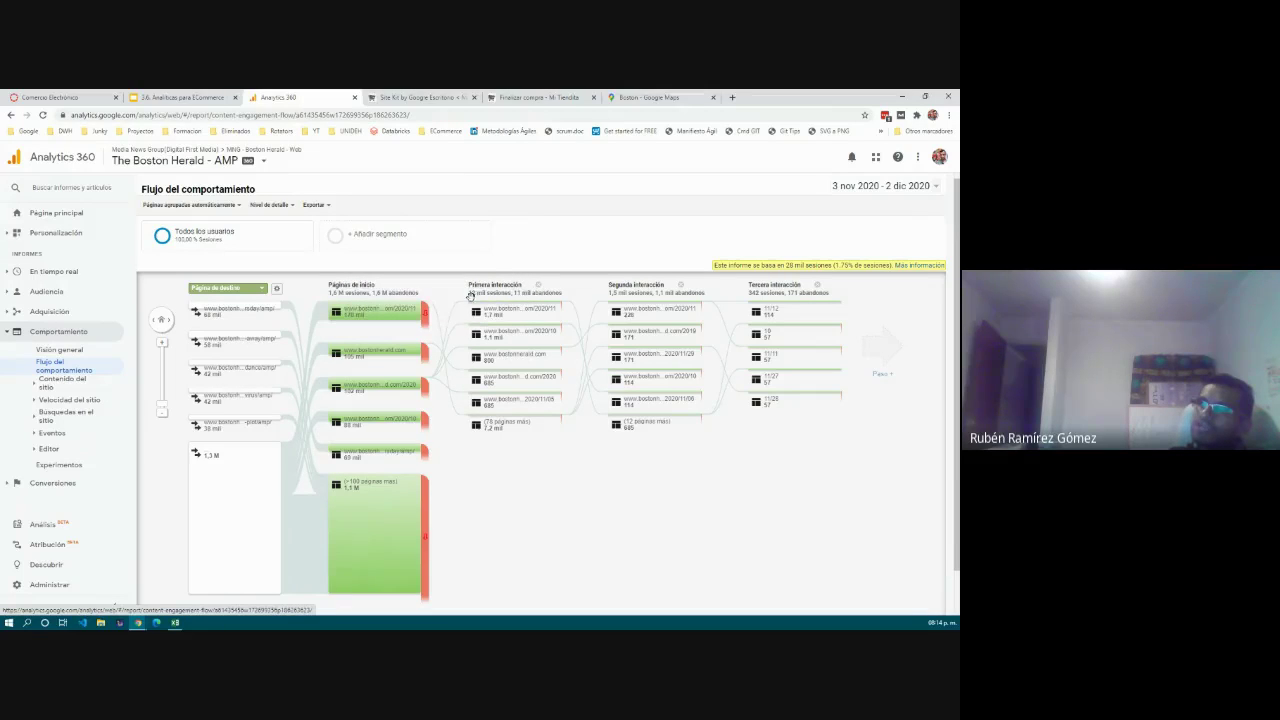
{"action": "mouse_move", "coordinate": [682, 308]}
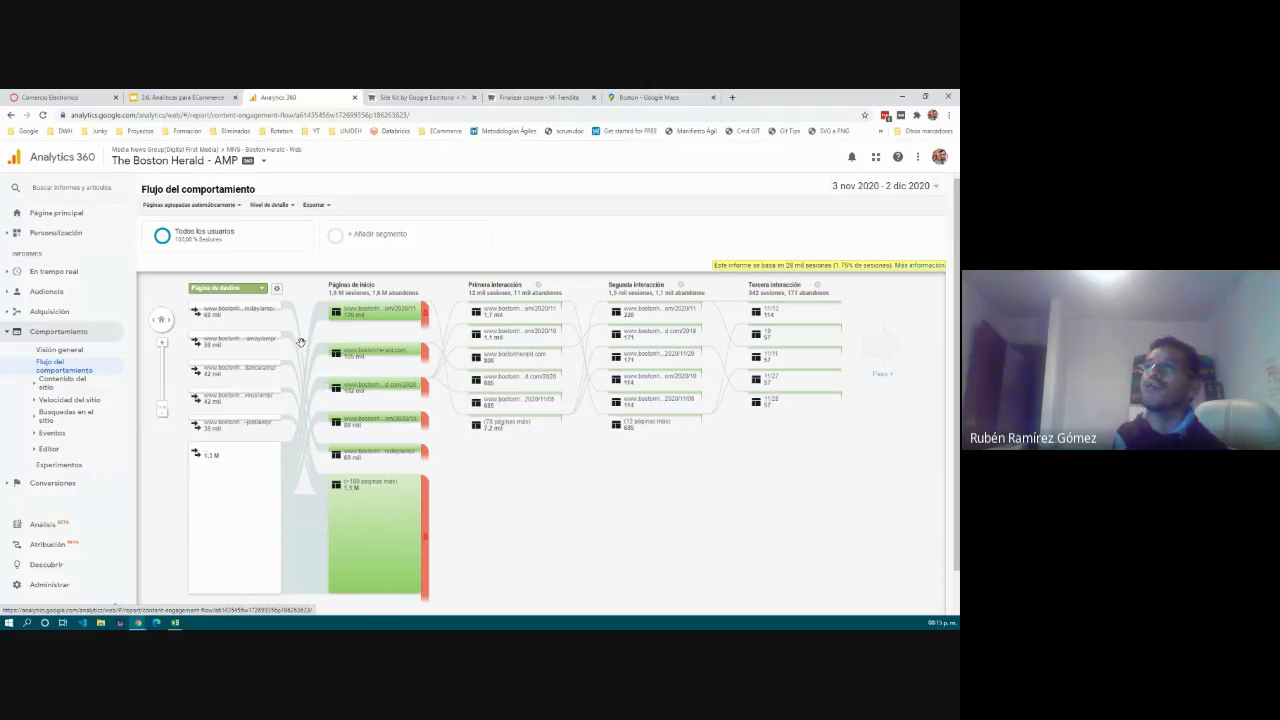
{"action": "mouse_move", "coordinate": [407, 548]}
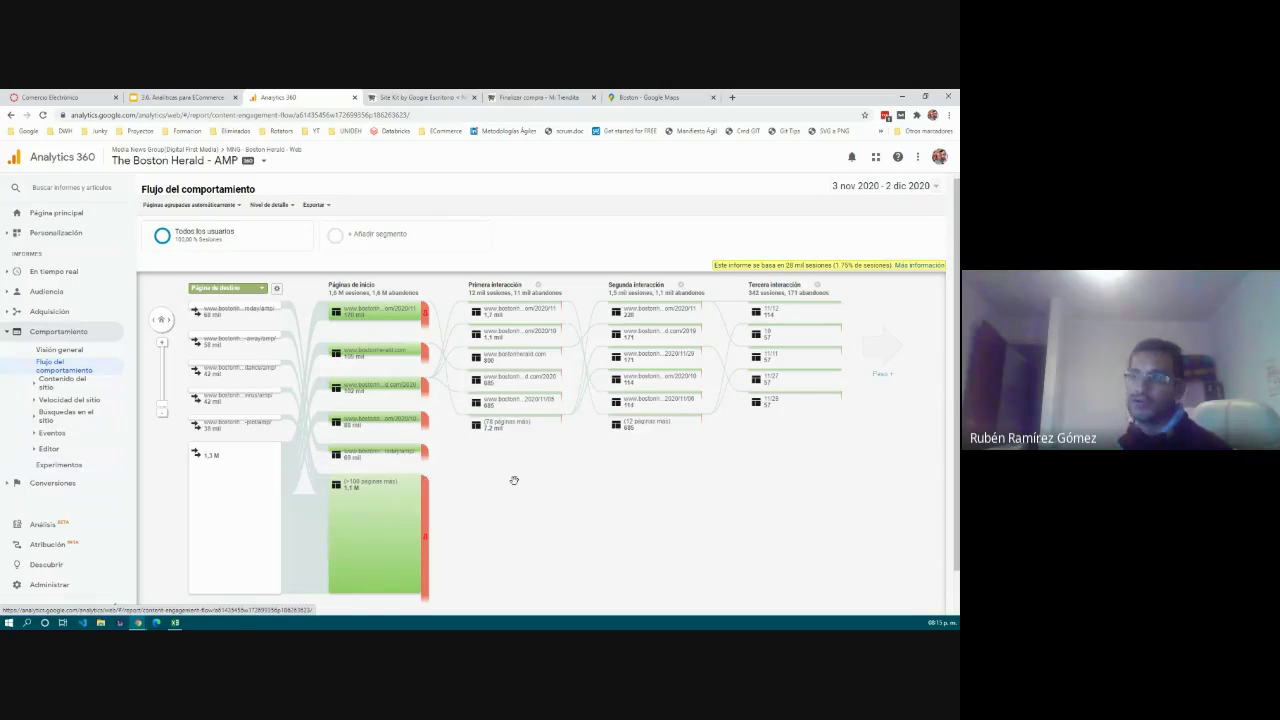
{"action": "mouse_move", "coordinate": [400, 316]}
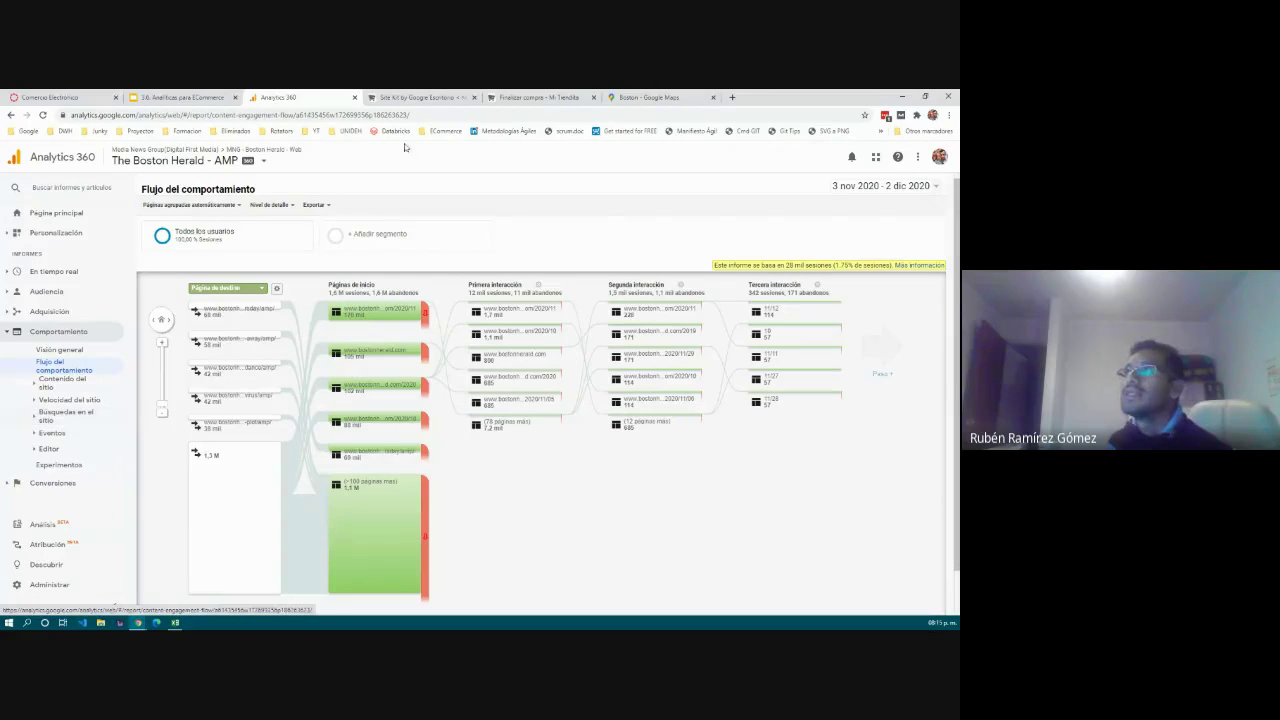
{"action": "left_click", "coordinate": [443, 98]}
{"action": "left_click", "coordinate": [300, 97]}
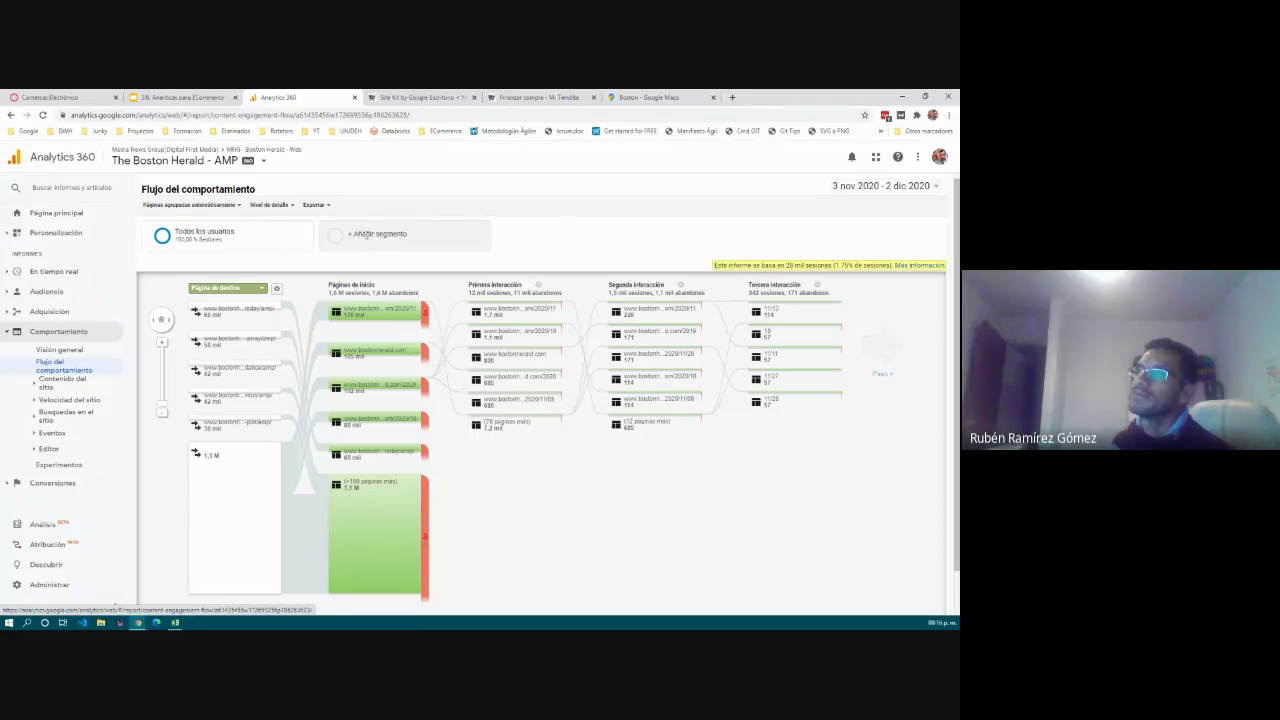
{"action": "left_click", "coordinate": [366, 234]}
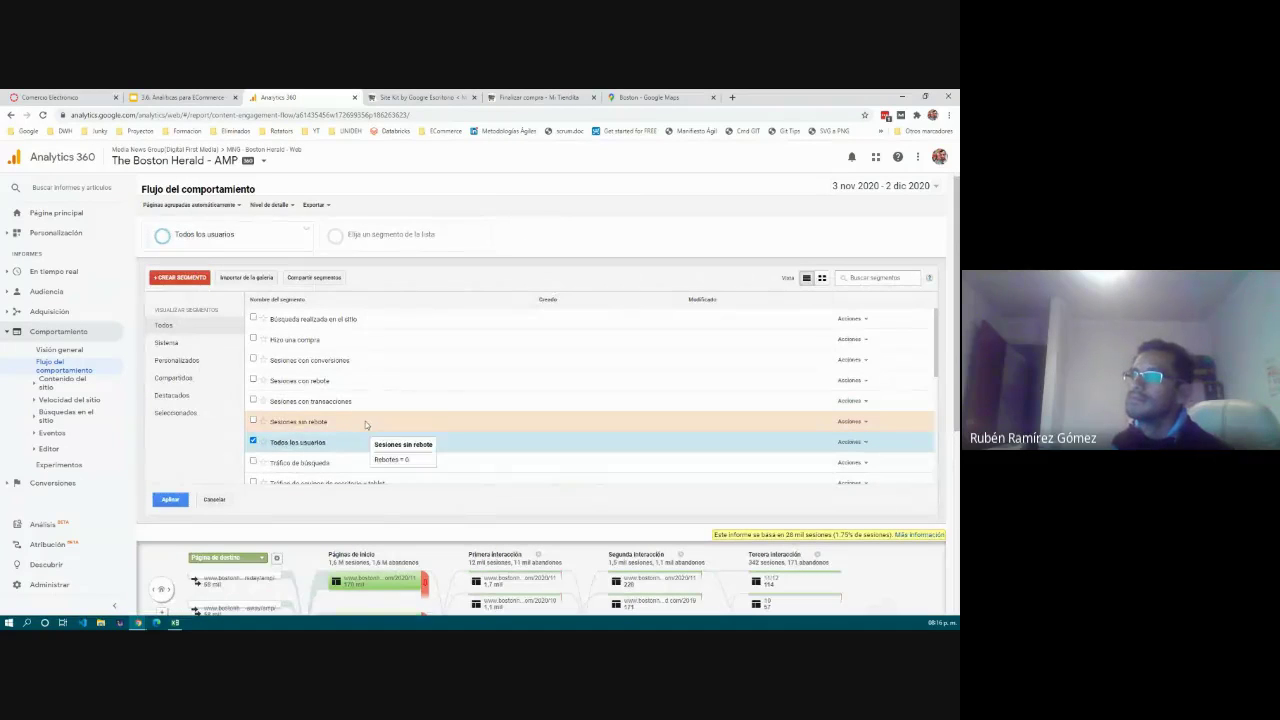
- Apply the Usuarios recurrentes segment to the behavior flow, then switch to the Site Kit tab
{"action": "scroll", "coordinate": [365, 421], "scroll_direction": "down", "scroll_amount": 2}
{"action": "scroll", "coordinate": [365, 425], "scroll_direction": "down", "scroll_amount": 3}
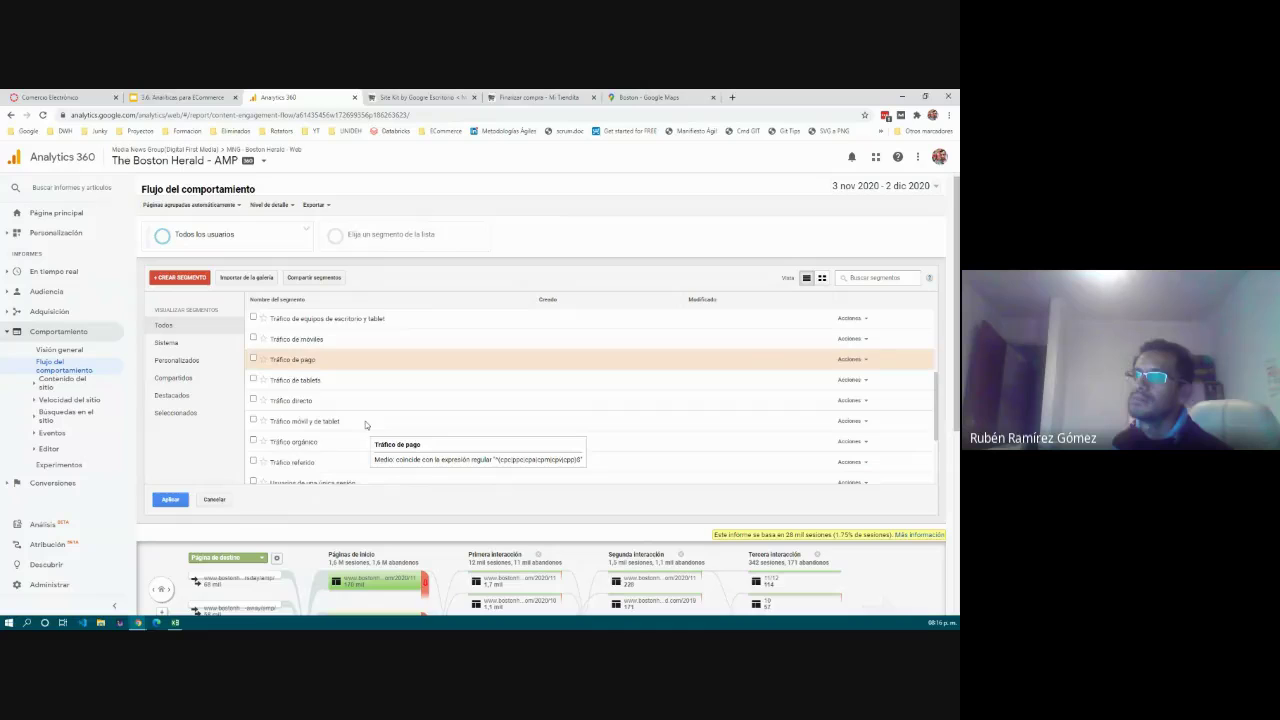
{"action": "scroll", "coordinate": [365, 425], "scroll_direction": "down", "scroll_amount": 3}
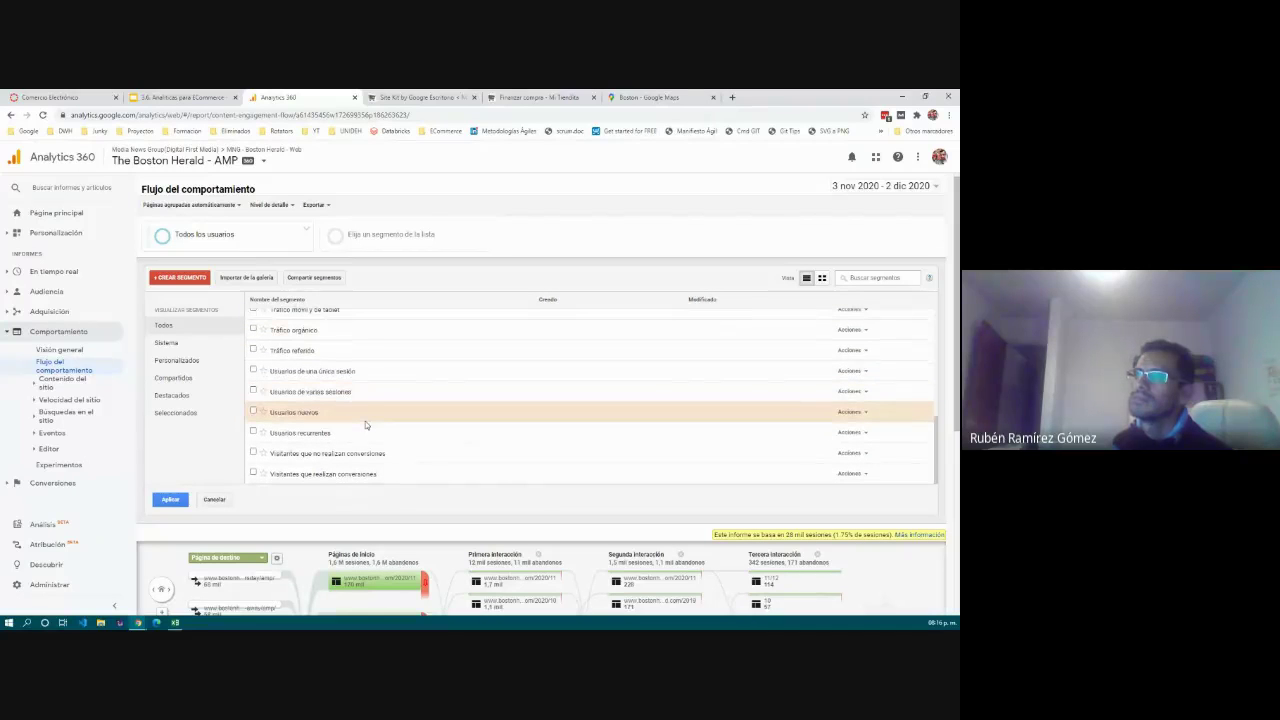
{"action": "scroll", "coordinate": [365, 425], "scroll_direction": "down", "scroll_amount": 1}
{"action": "left_click", "coordinate": [253, 333]}
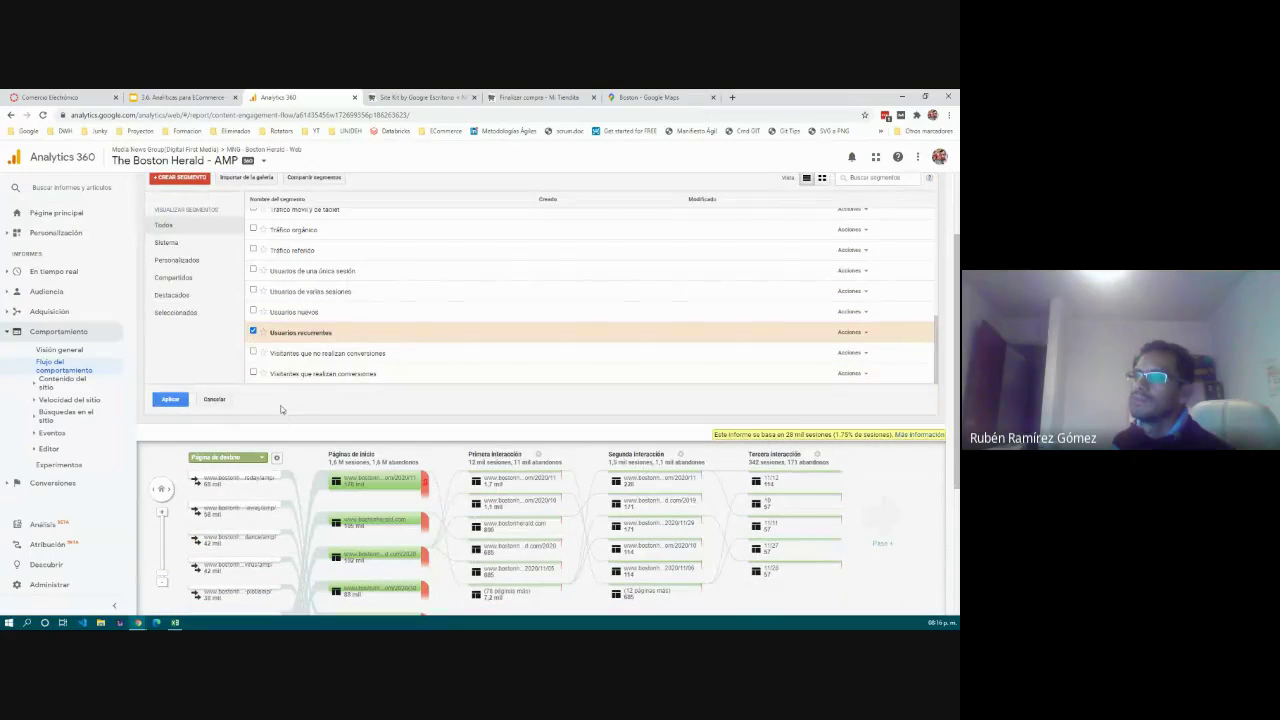
{"action": "left_click", "coordinate": [170, 399]}
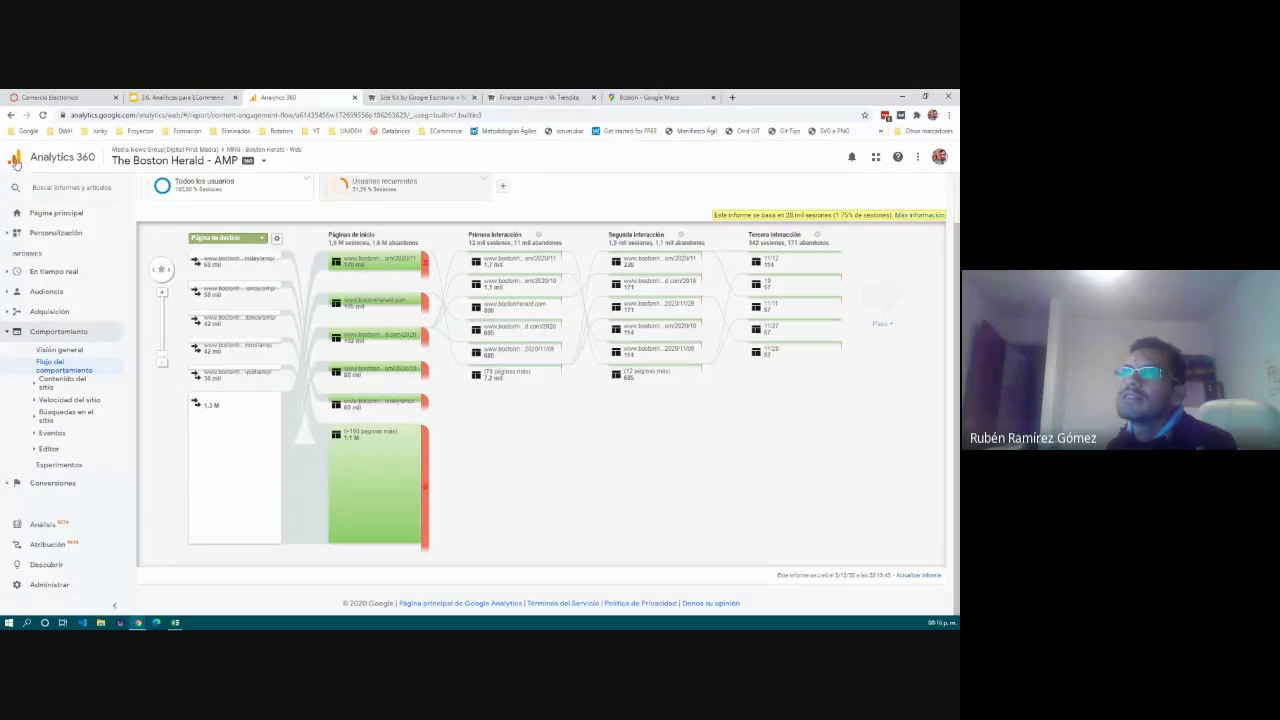
{"action": "left_click_drag", "start_coordinate": [30, 157], "coordinate": [91, 157]}
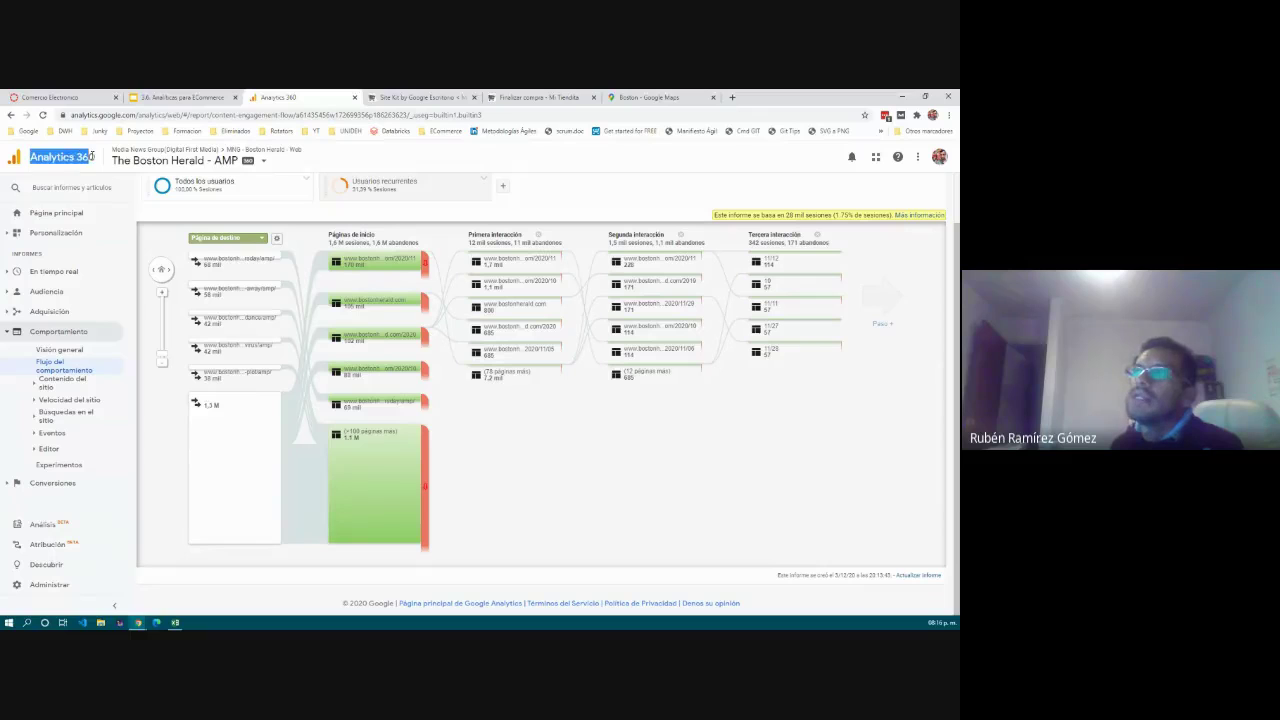
{"action": "left_click", "coordinate": [420, 97]}
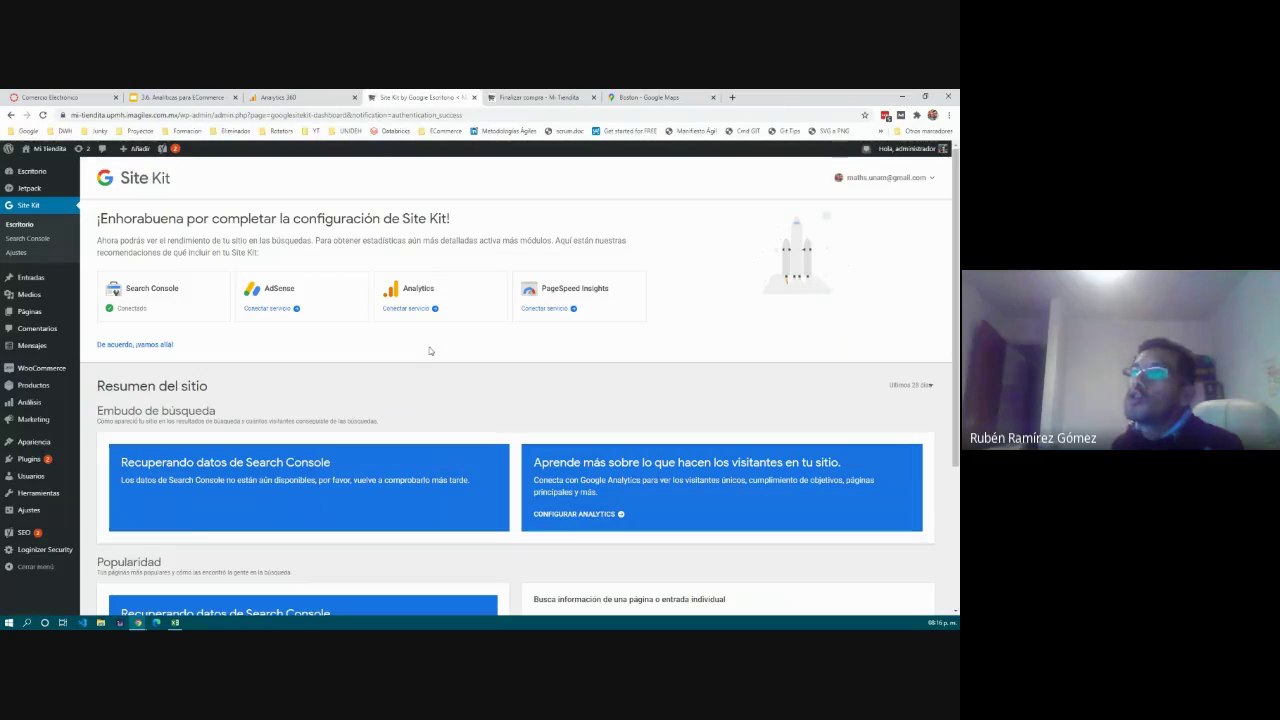
- Open the Mi Tiendita store from the admin bar, then return to the Analíticas para ECommerce slides
{"action": "scroll", "coordinate": [431, 380], "scroll_direction": "down", "scroll_amount": 2}
{"action": "scroll", "coordinate": [431, 380], "scroll_direction": "up", "scroll_amount": 2}
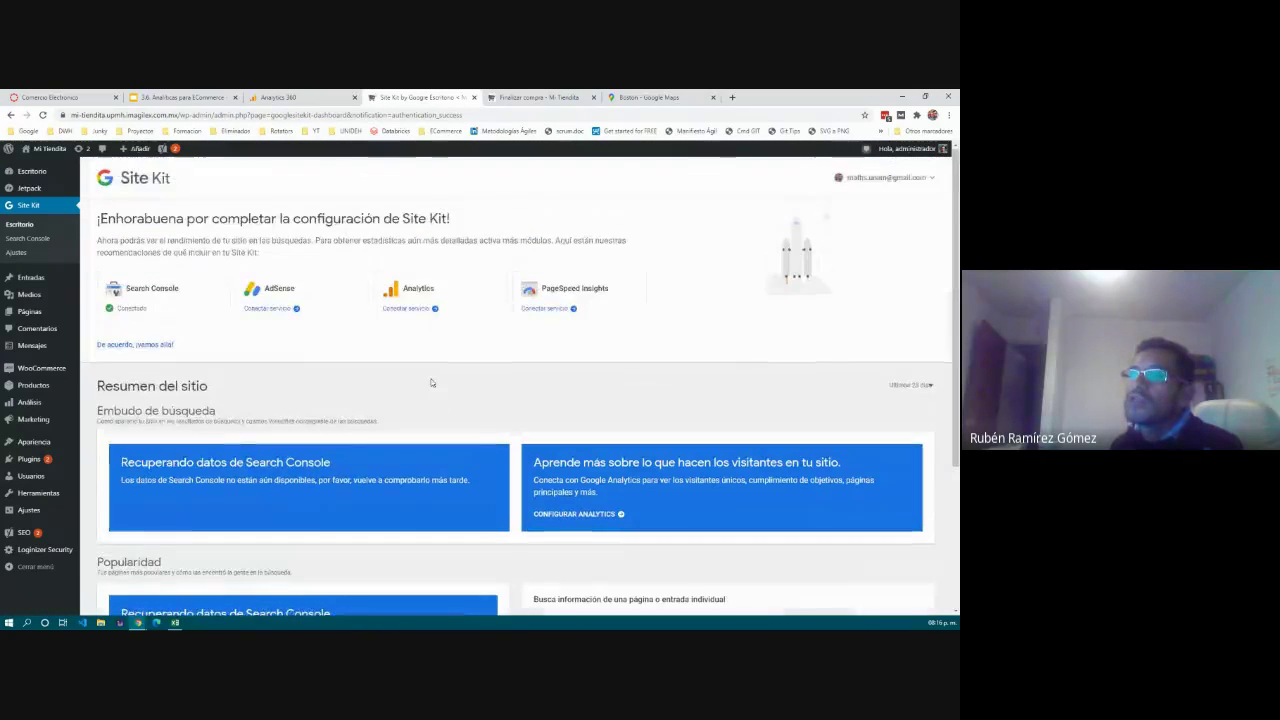
{"action": "left_click", "coordinate": [37, 150]}
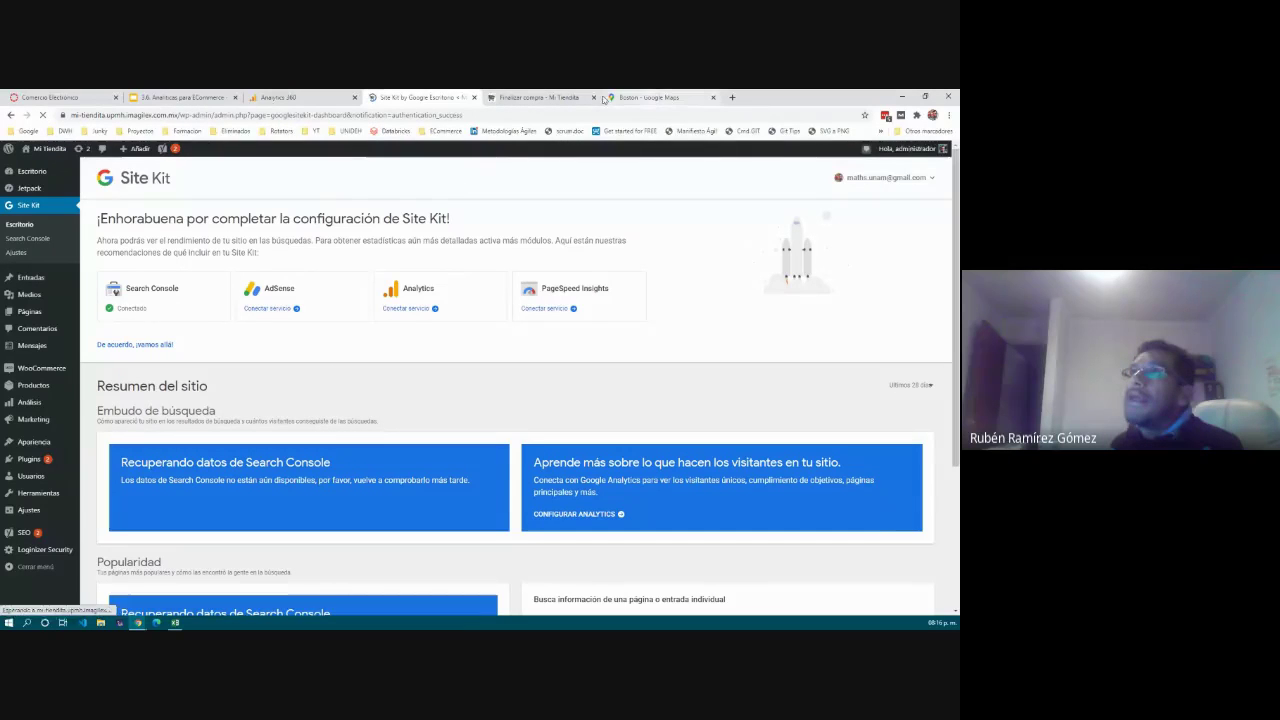
{"action": "left_click", "coordinate": [152, 100]}
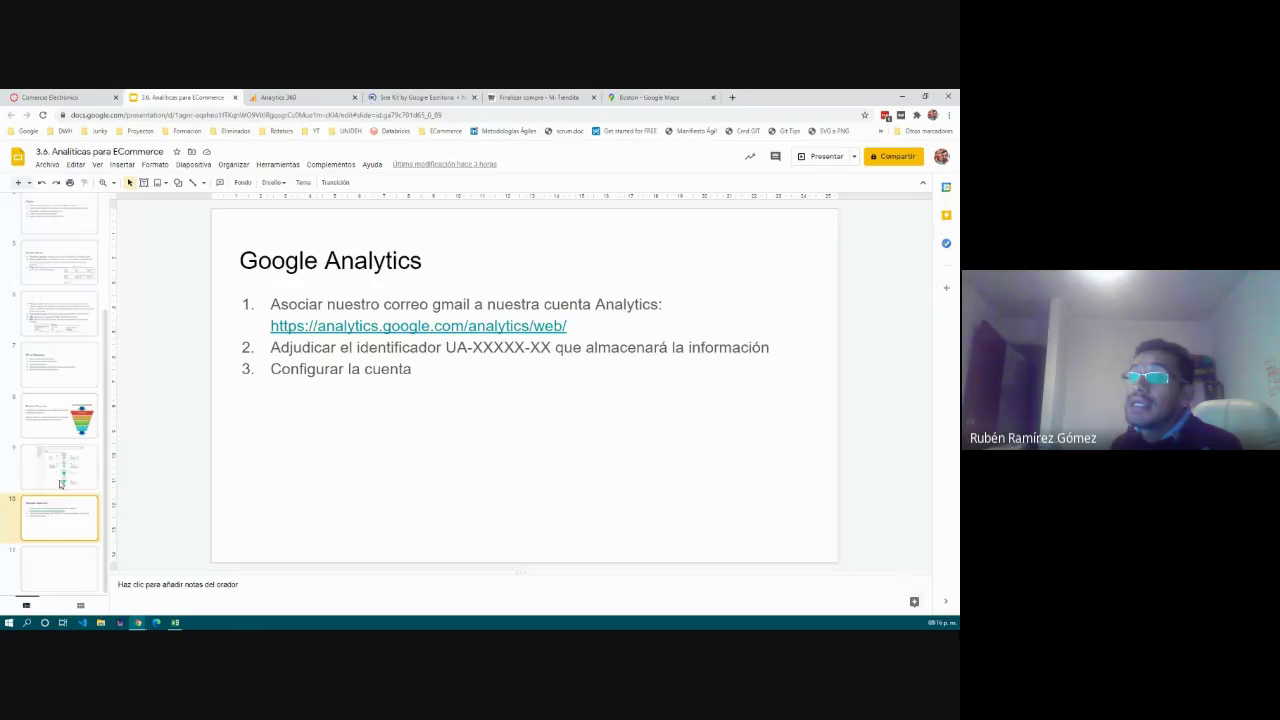
- Browse the metrics and Conceptos Básicos slides, settling on the slide 8 Embudo de Conversión funnel
{"action": "scroll", "coordinate": [68, 457], "scroll_direction": "up", "scroll_amount": 1}
{"action": "left_click", "coordinate": [68, 457]}
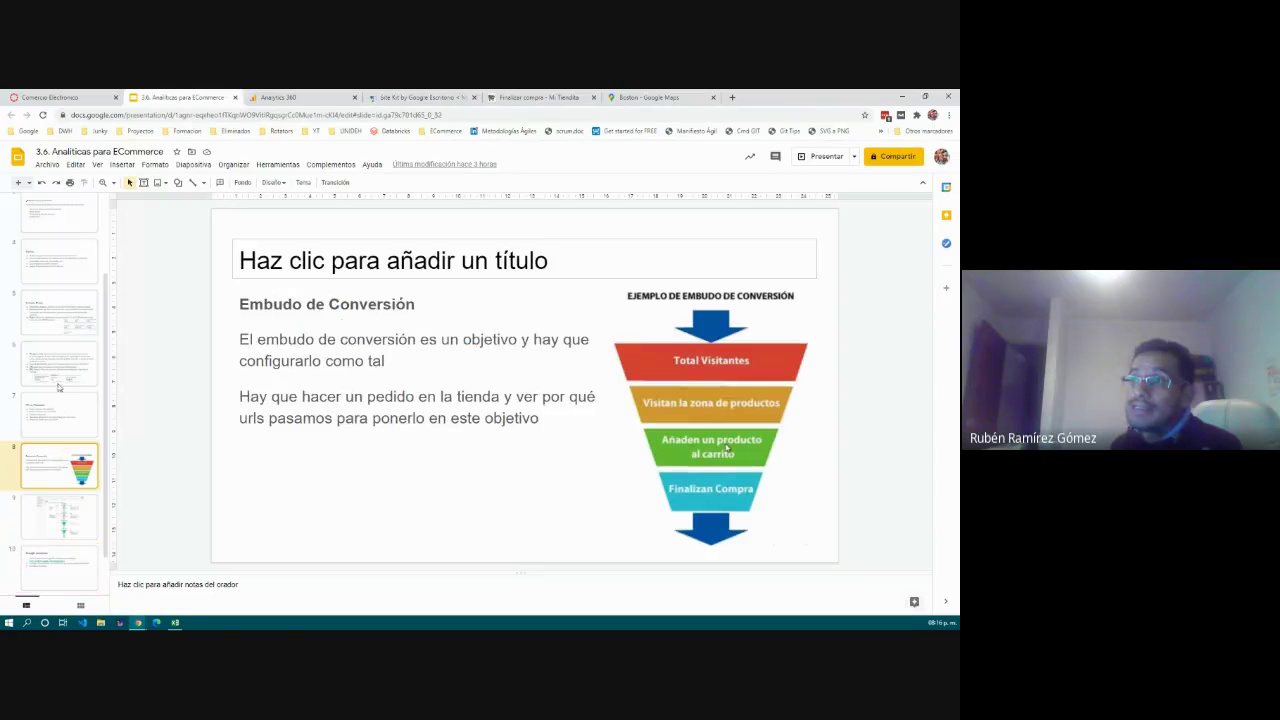
{"action": "left_click", "coordinate": [60, 352]}
{"action": "left_click", "coordinate": [64, 320]}
{"action": "left_click", "coordinate": [64, 357]}
{"action": "left_click", "coordinate": [56, 463]}
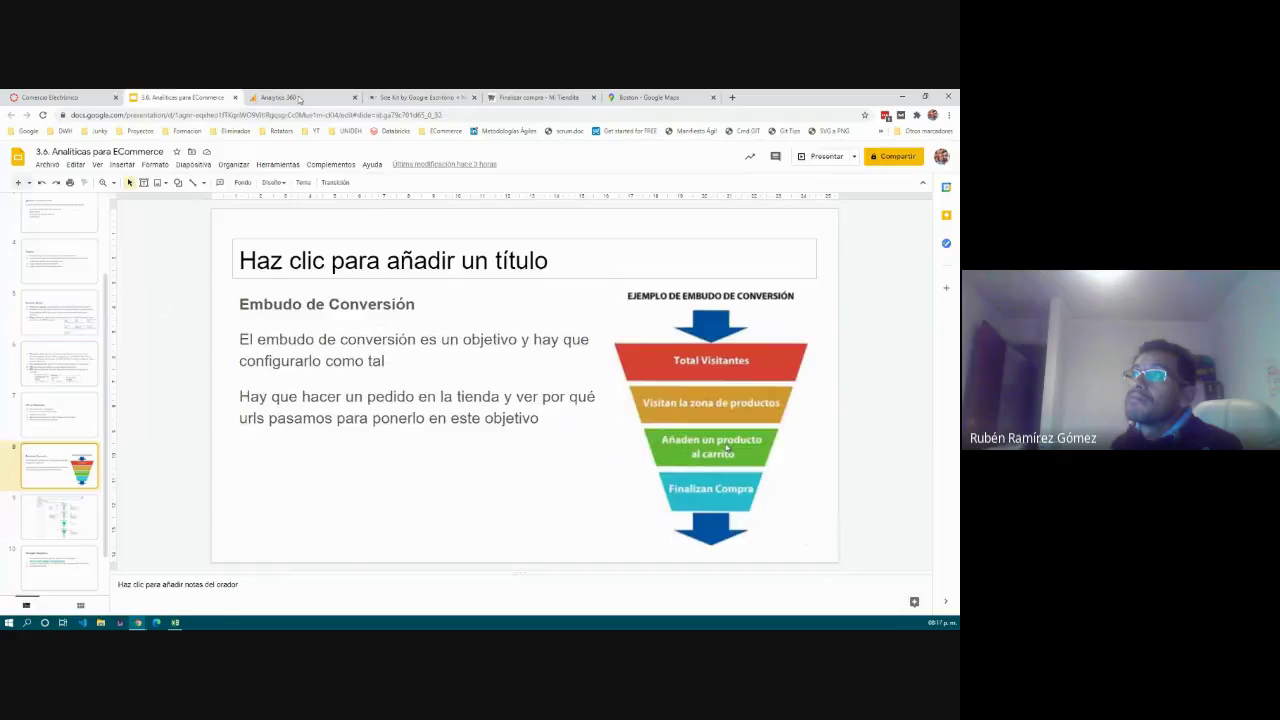
{"action": "key", "text": "ctrl+Tab"}
{"action": "key", "text": "ctrl+Tab"}
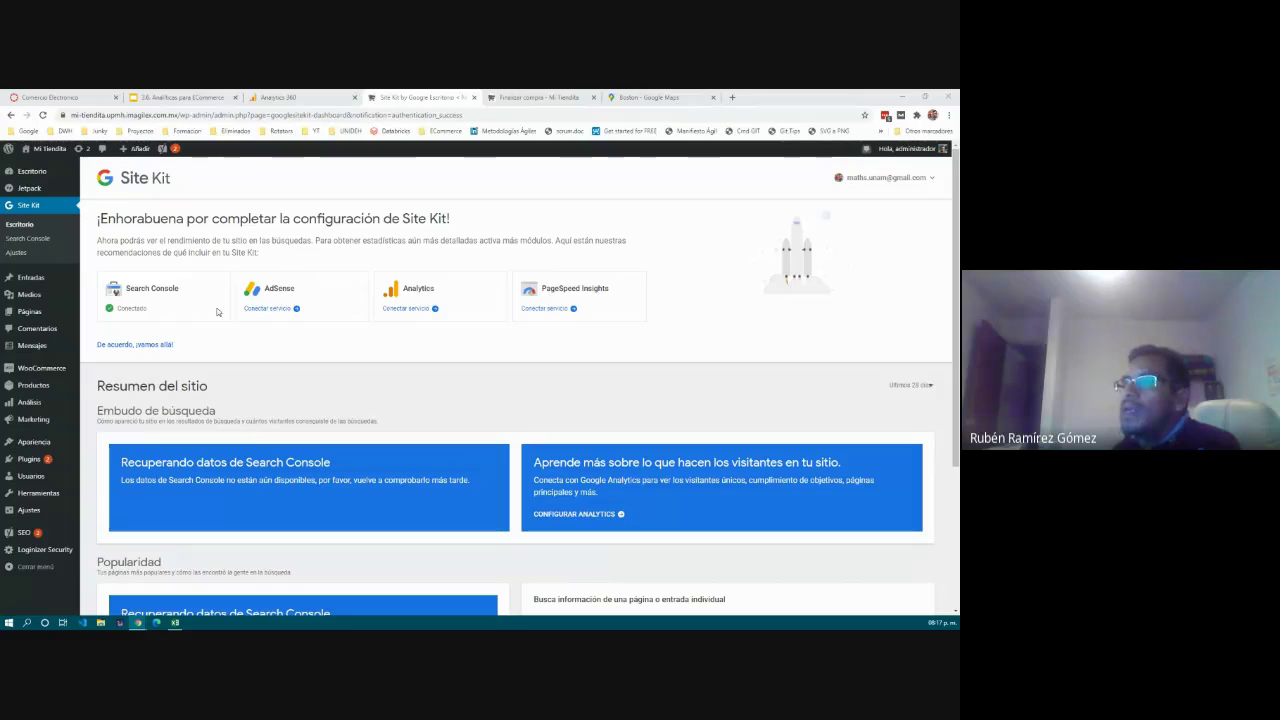
- Highlight the Resumen del sitio heading on the Site Kit dashboard, then deselect it
{"action": "left_click_drag", "start_coordinate": [95, 388], "coordinate": [210, 389]}
{"action": "left_click", "coordinate": [211, 389]}
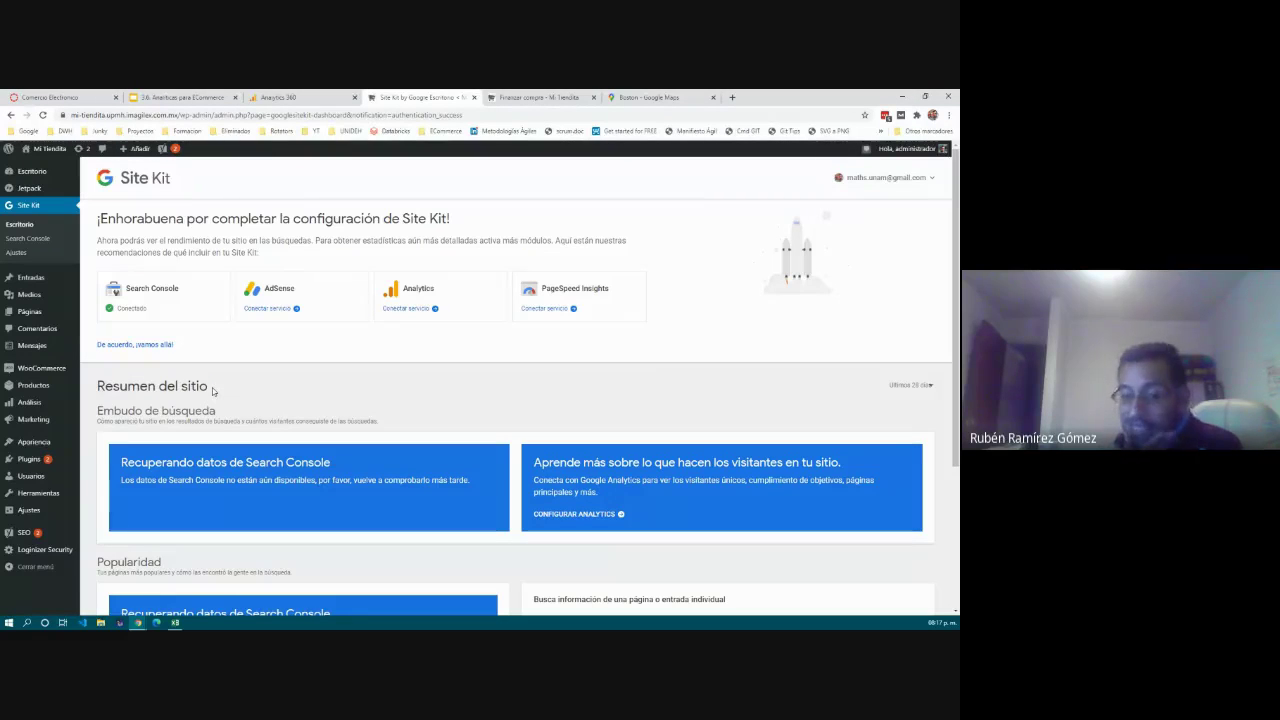